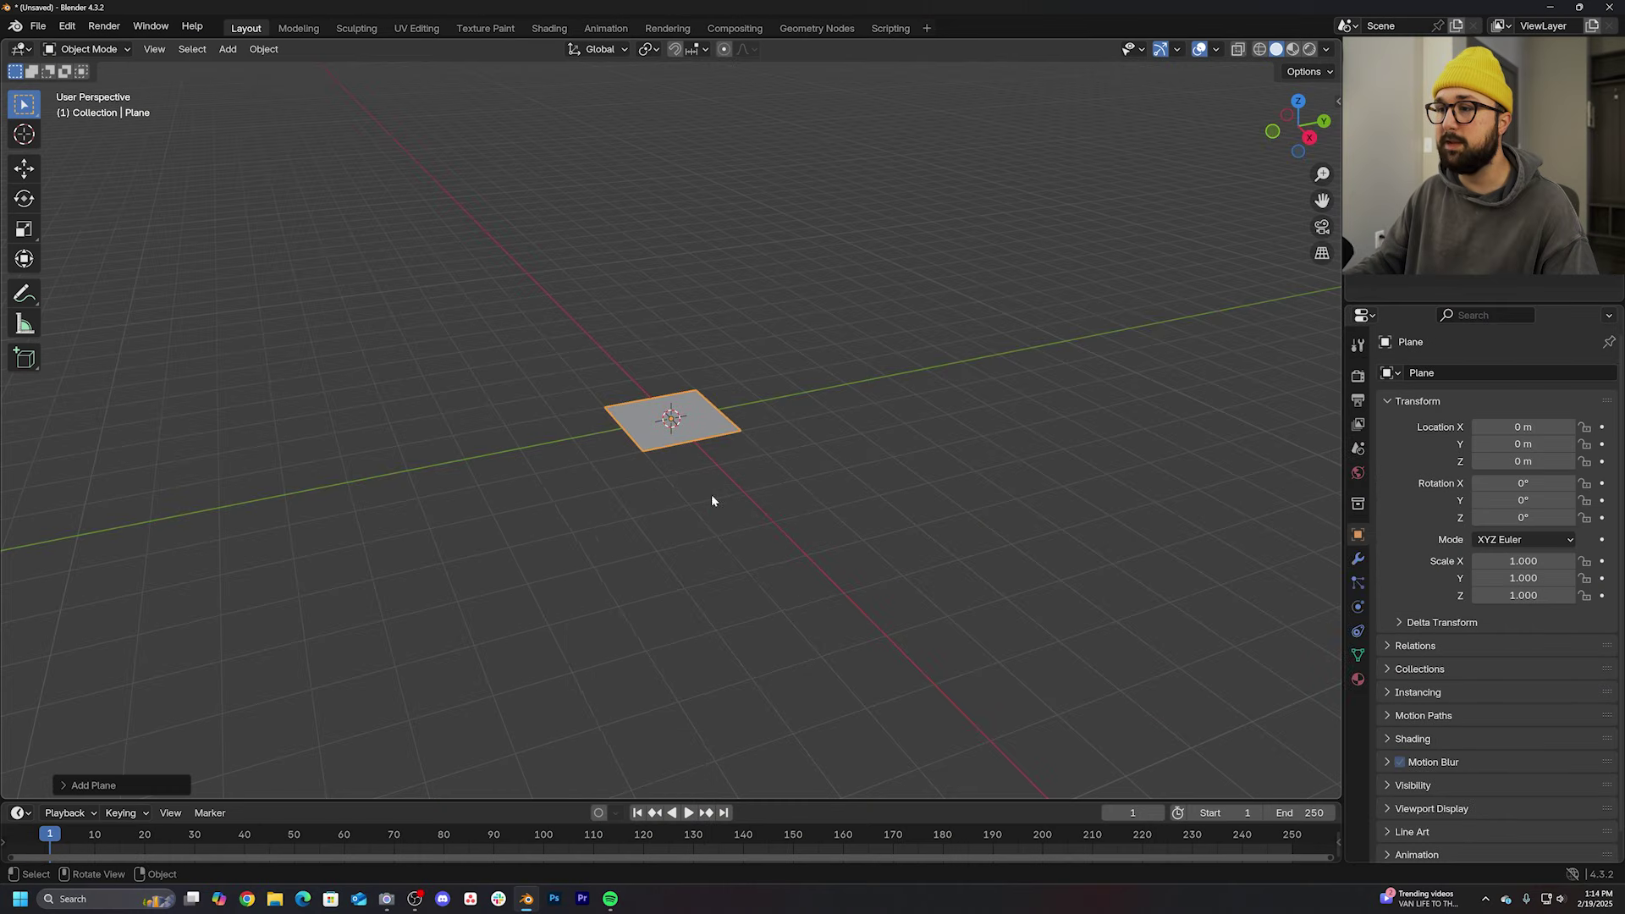
Step: Scale the plane up about 2.5 times and give it a new geometry node tree without Group Input
key(s)
click(656, 541)
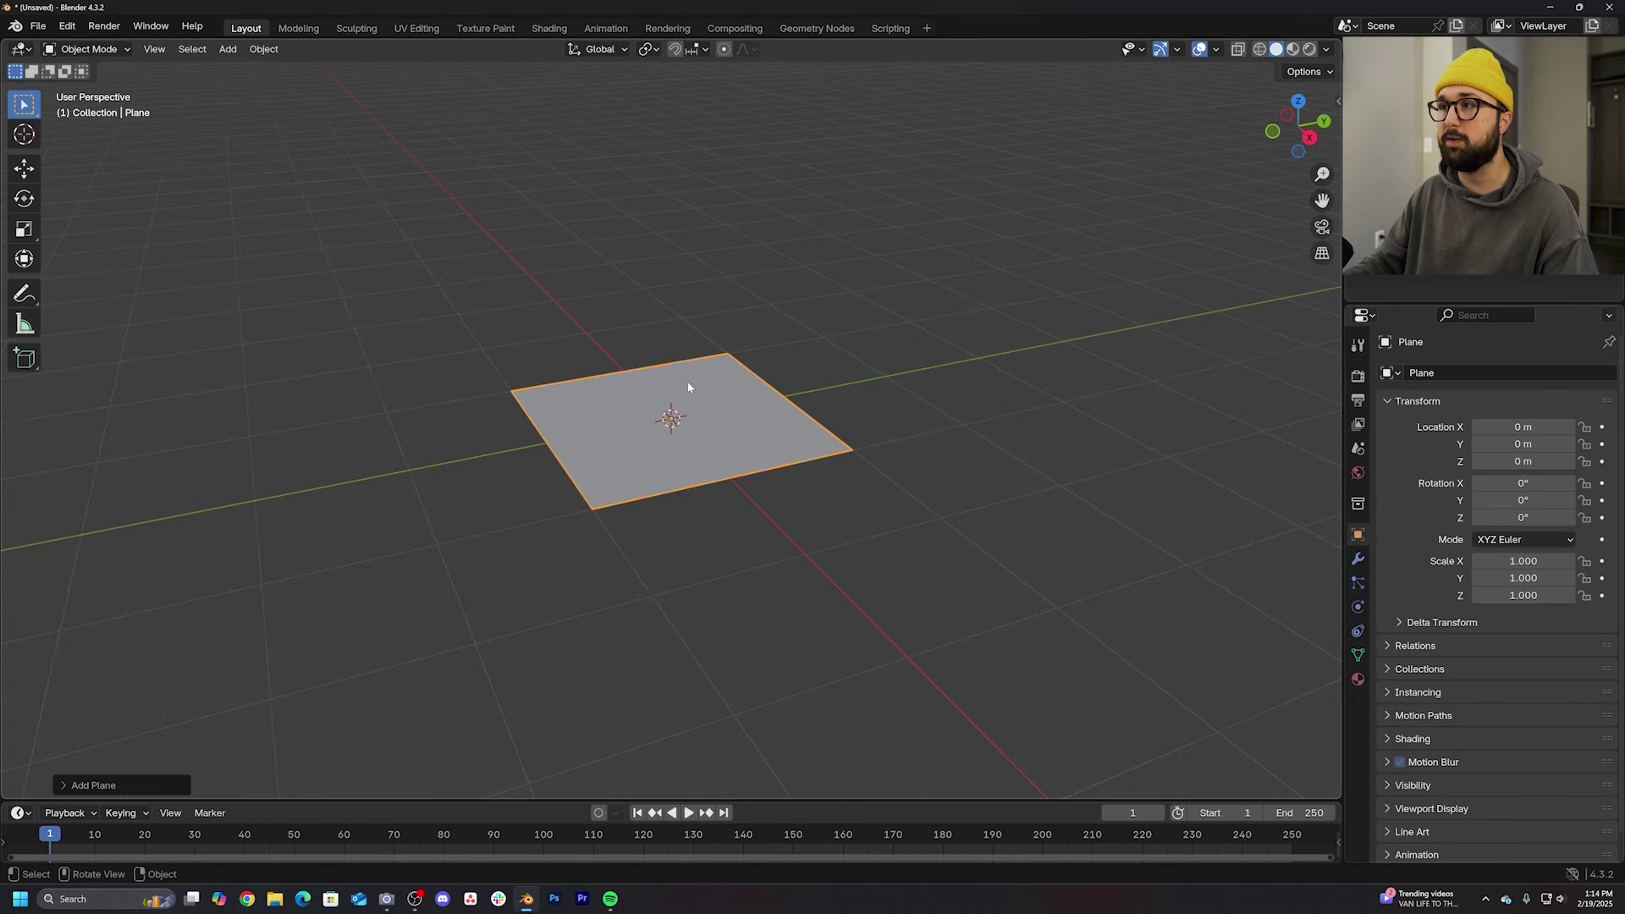
click(821, 31)
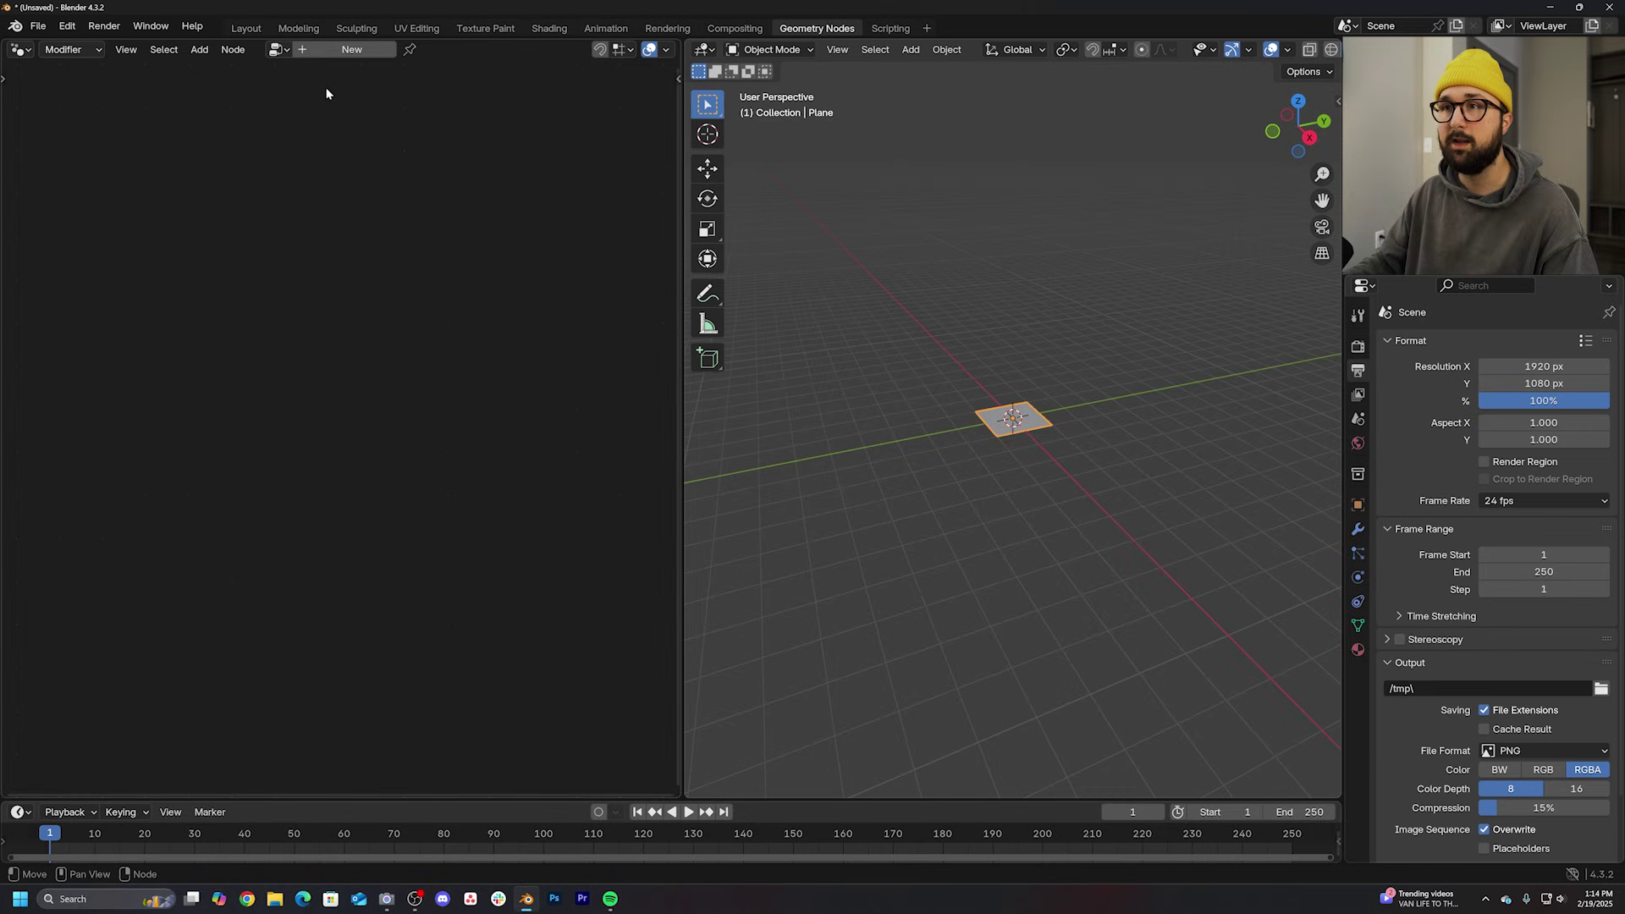
click(352, 54)
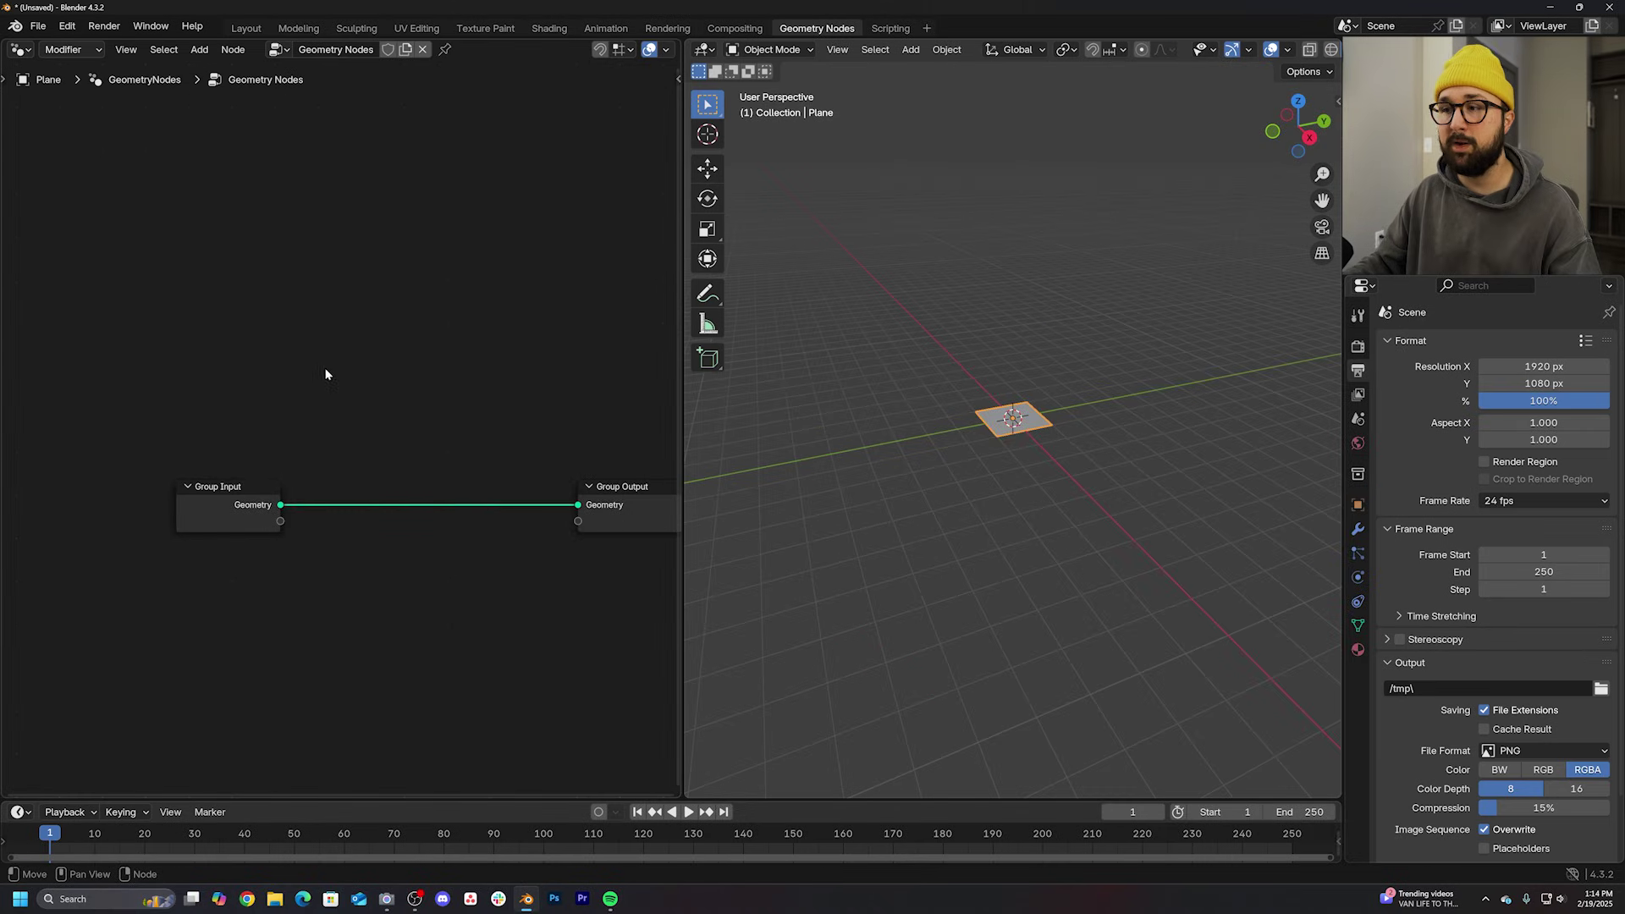
drag(364, 374, 92, 601)
key(x)
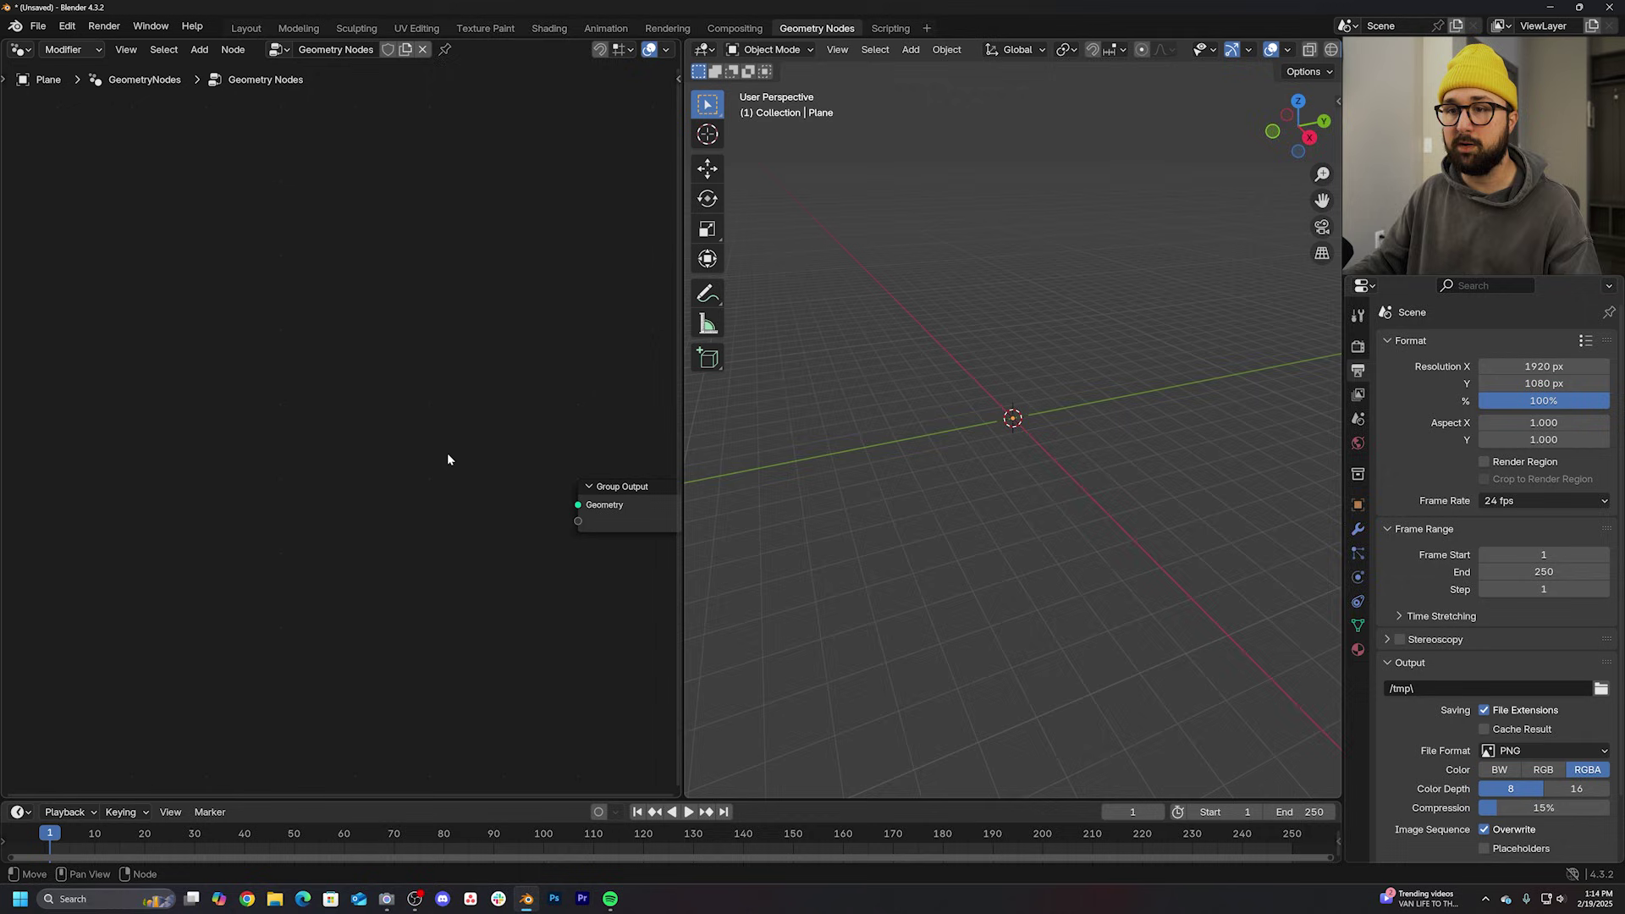
Step: Add an Ico Sphere node with radius 3 m and 3 subdivisions
key(shift+a)
click(311, 266)
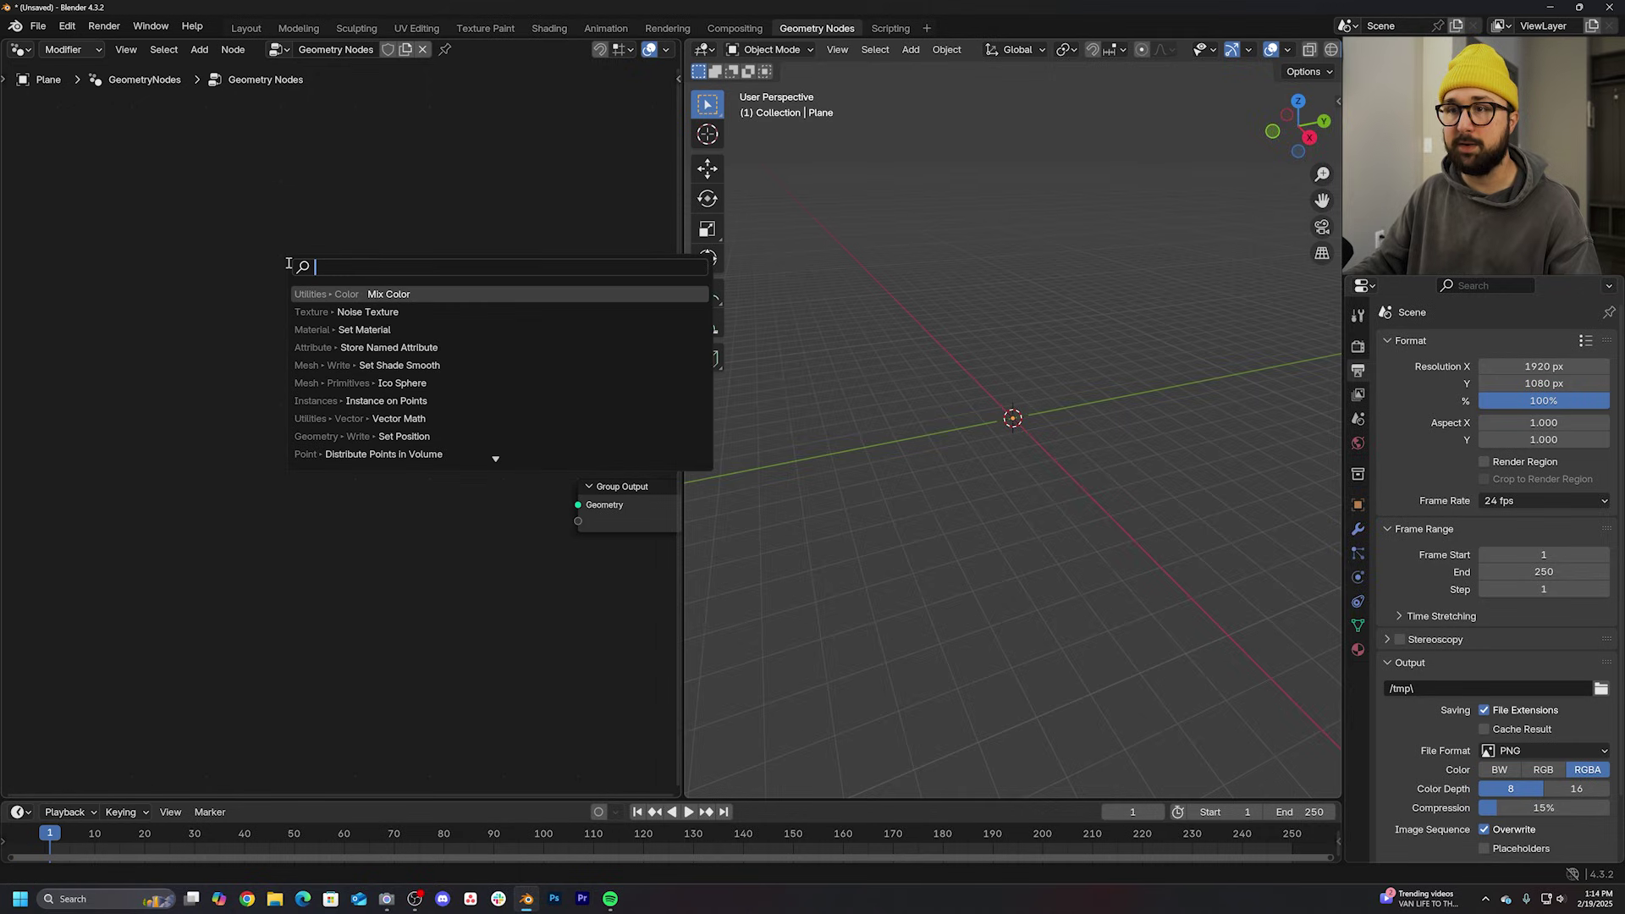
text(ico)
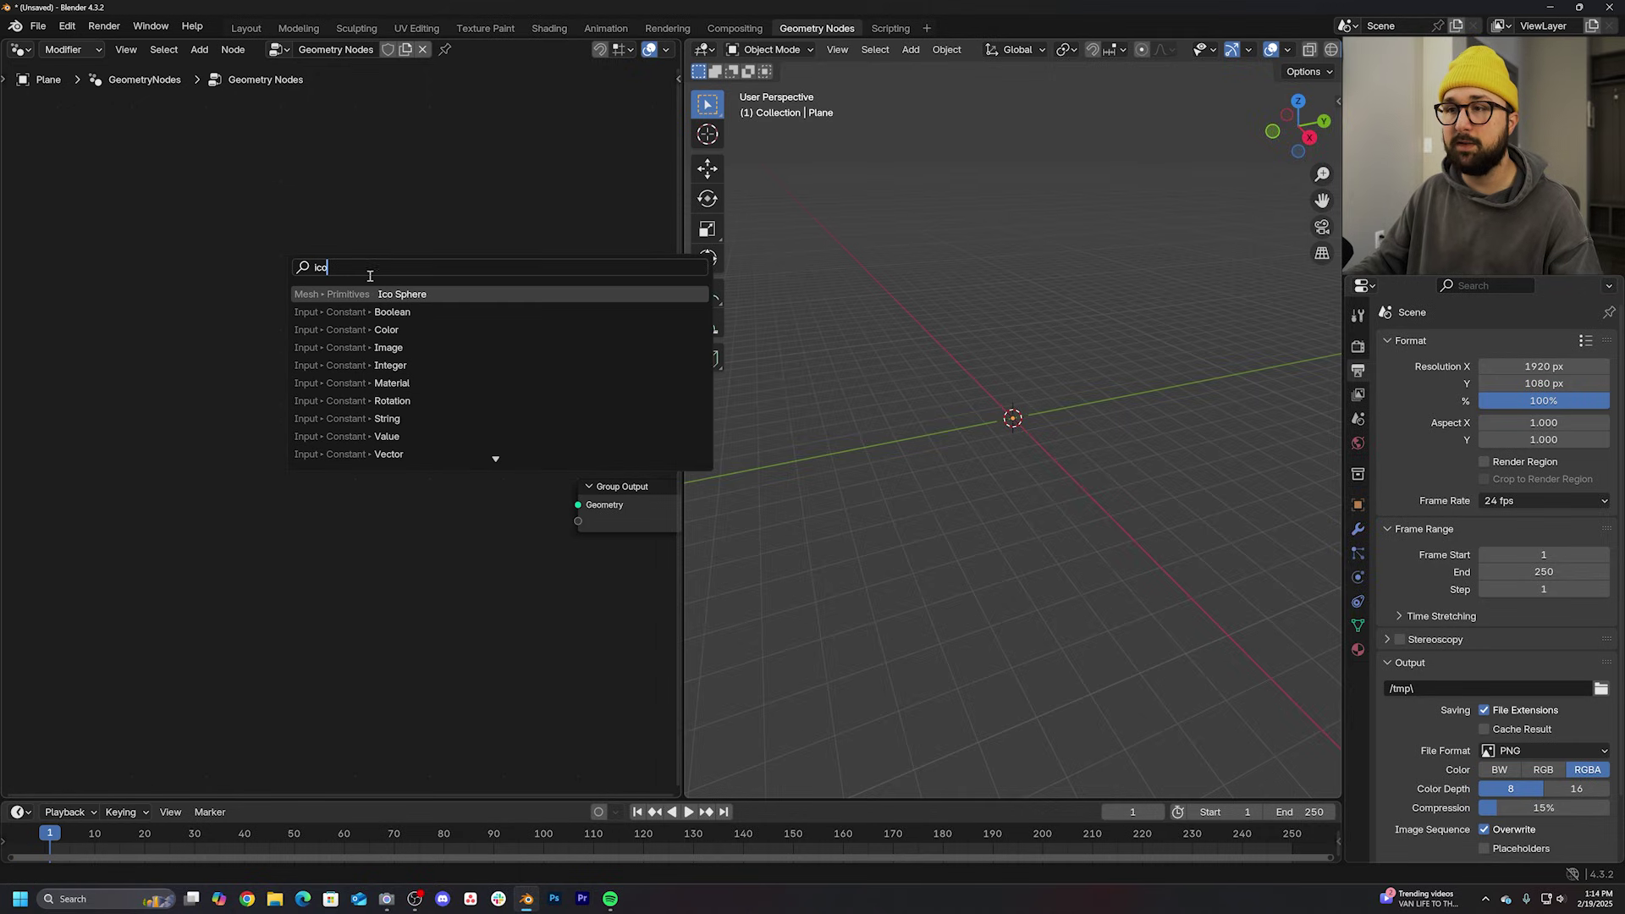
key(Return)
click(313, 433)
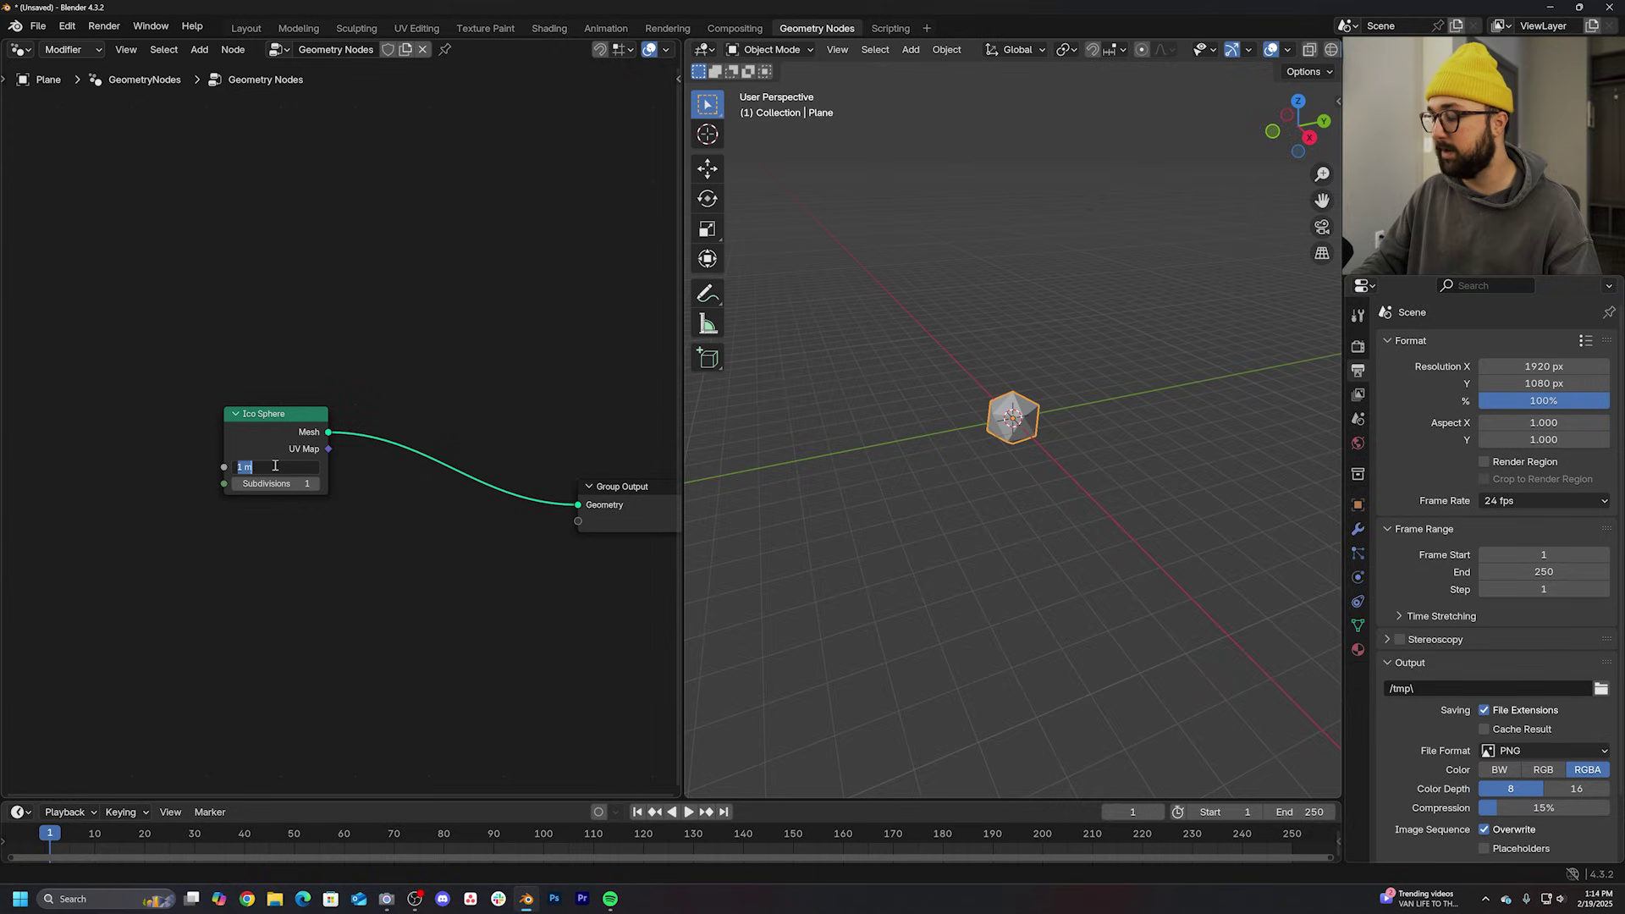
text(3)
key(Return)
click(310, 482)
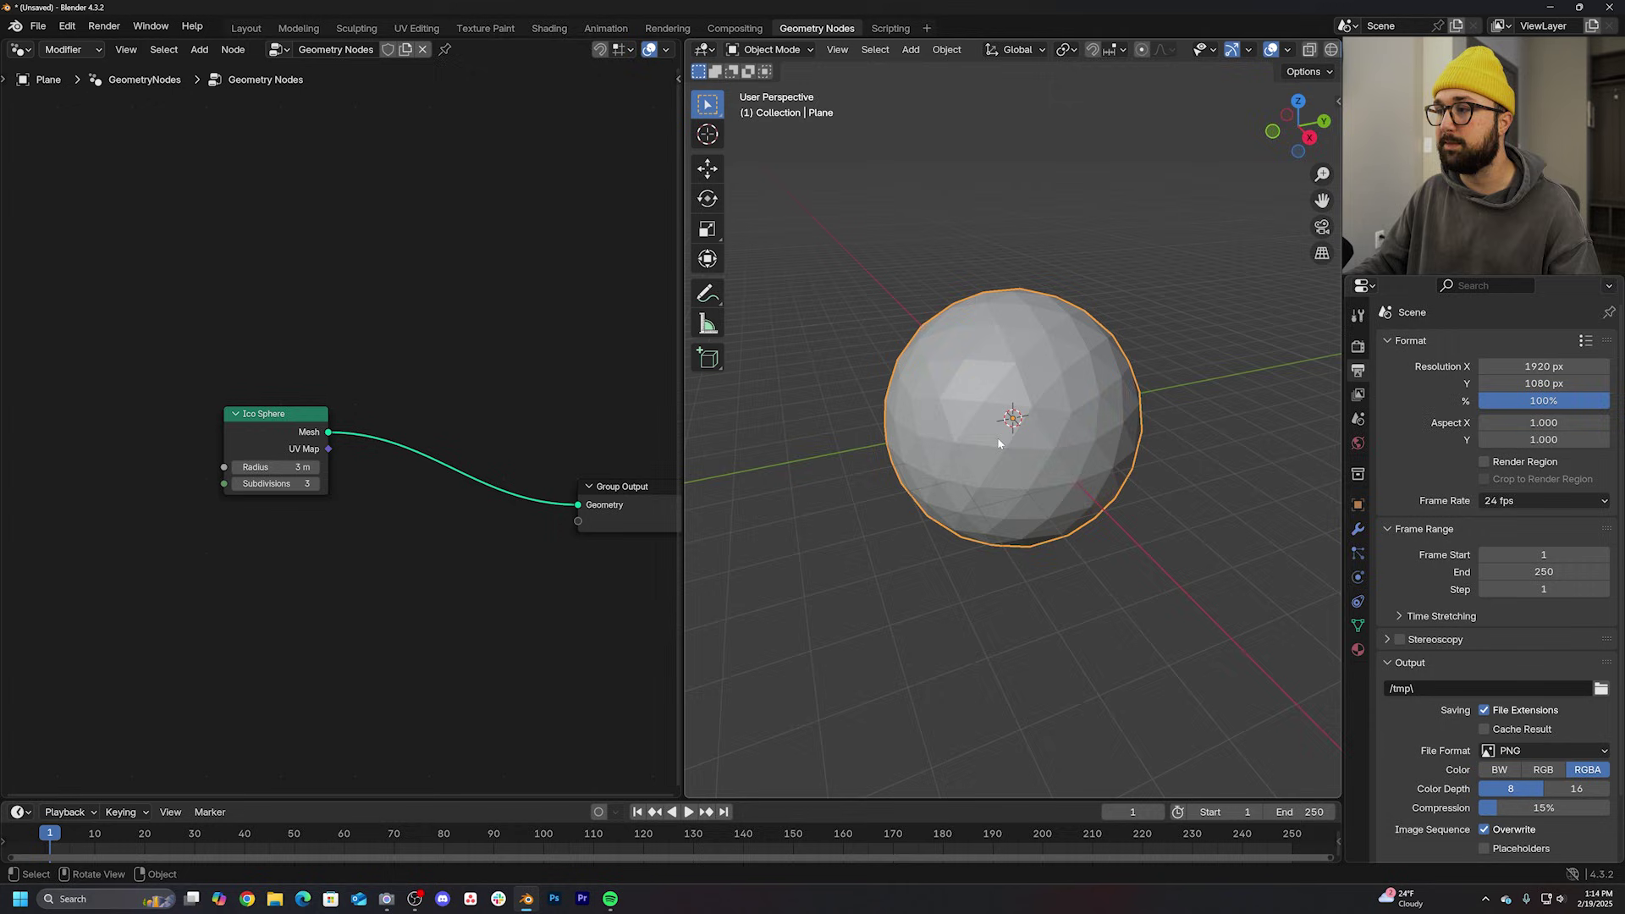
drag(258, 411, 172, 488)
Step: Insert a Mesh to Volume node between the ico sphere and Group Output
key(shift+a)
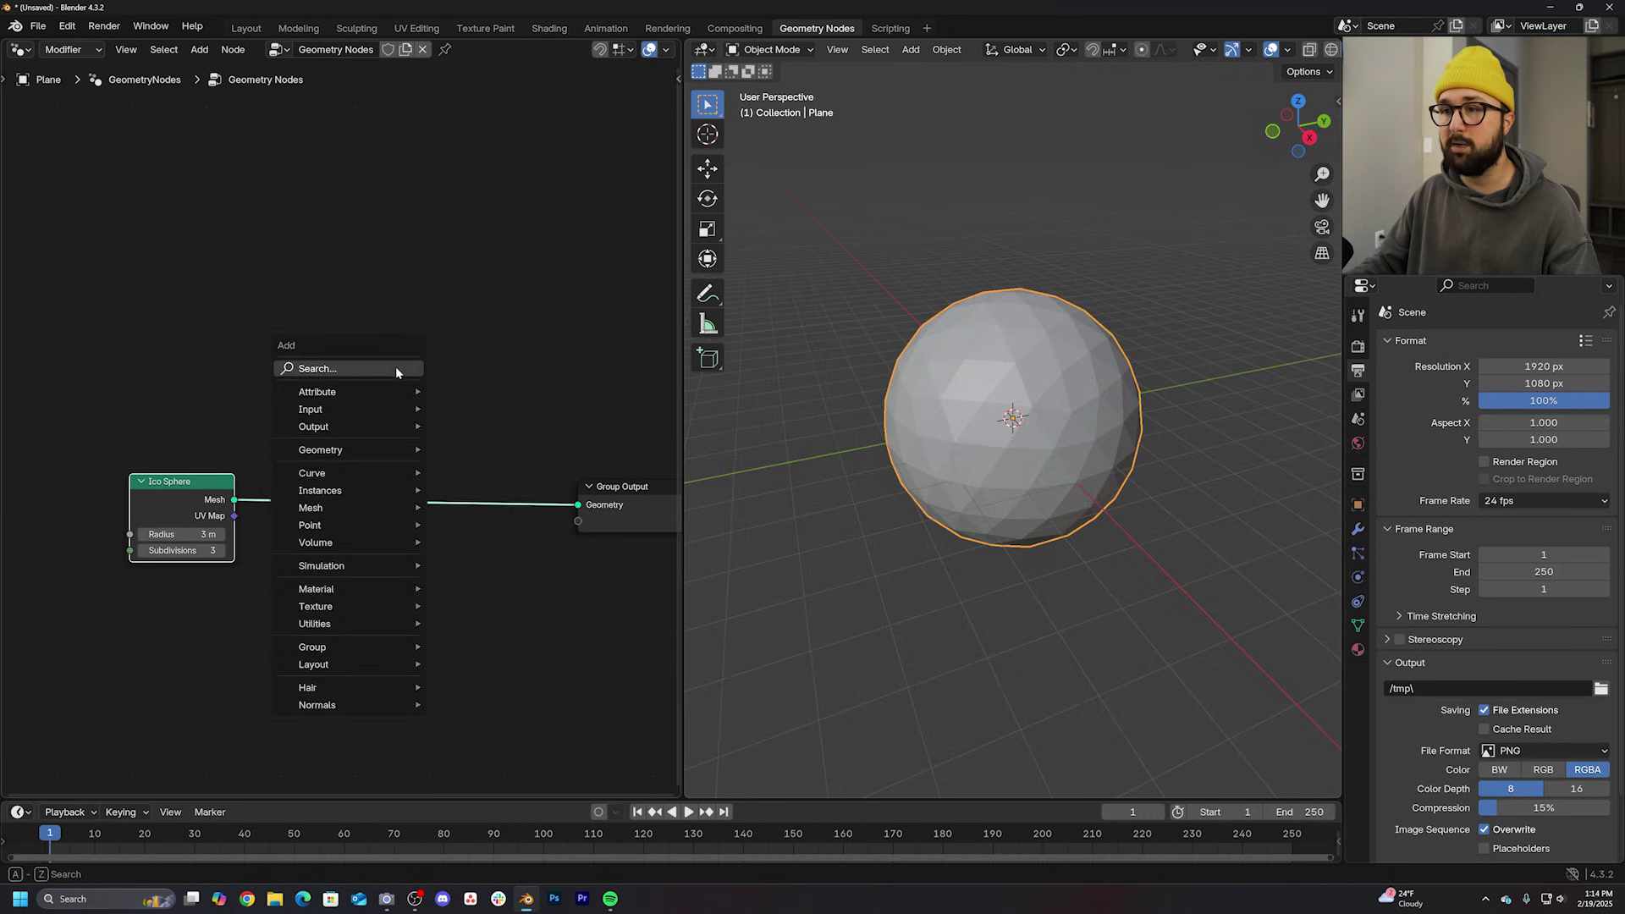
click(396, 367)
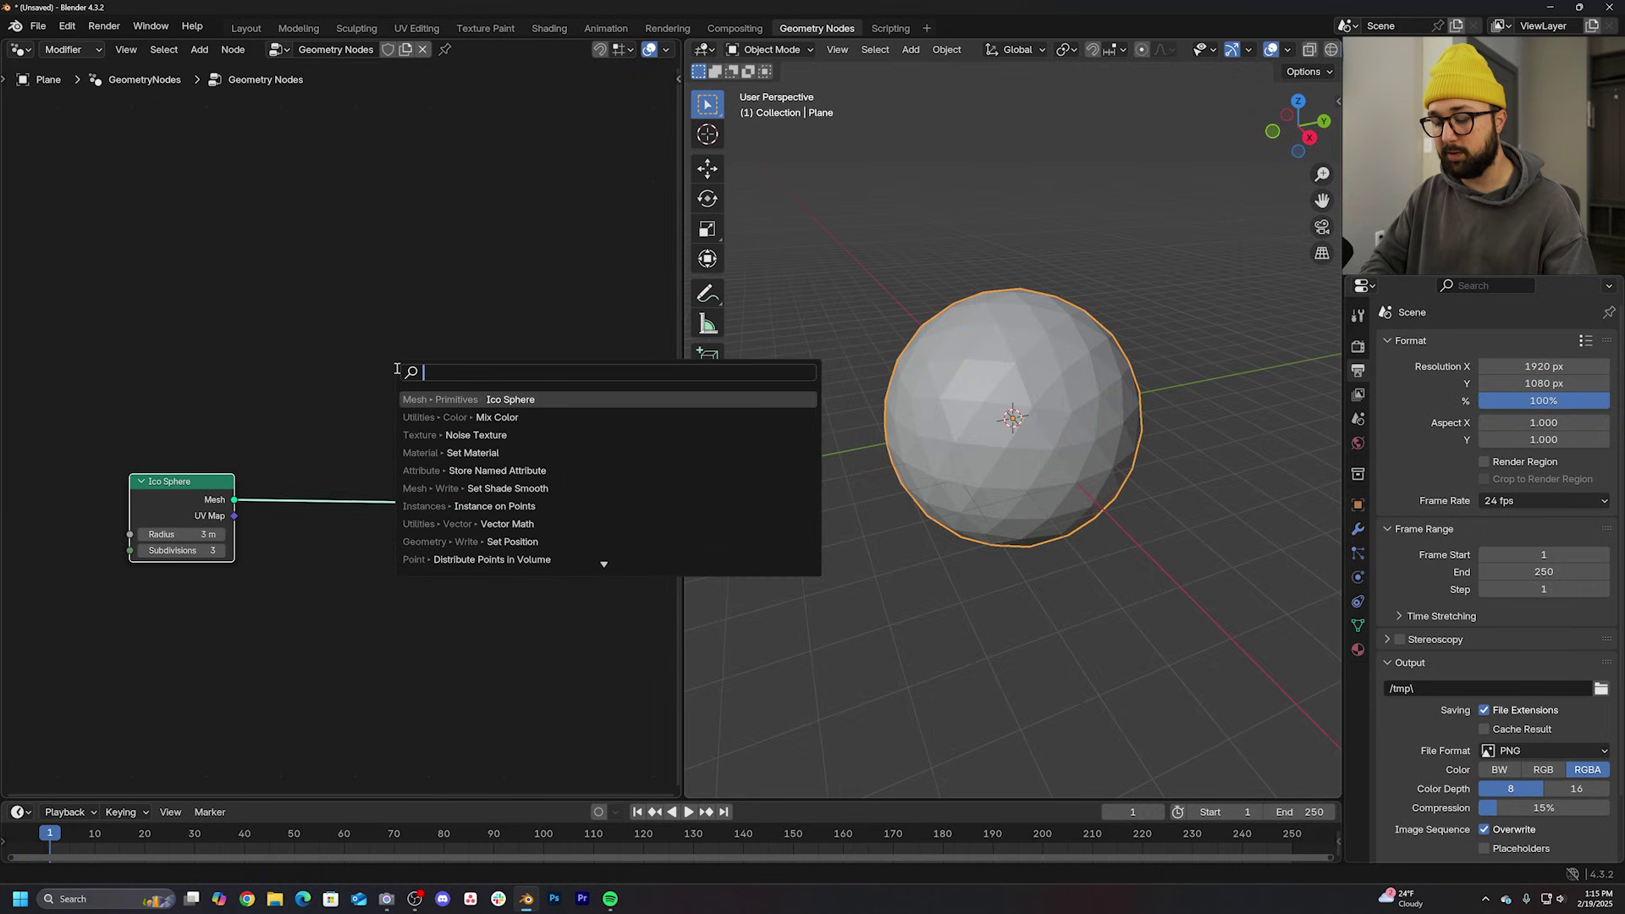
text(mesh to v)
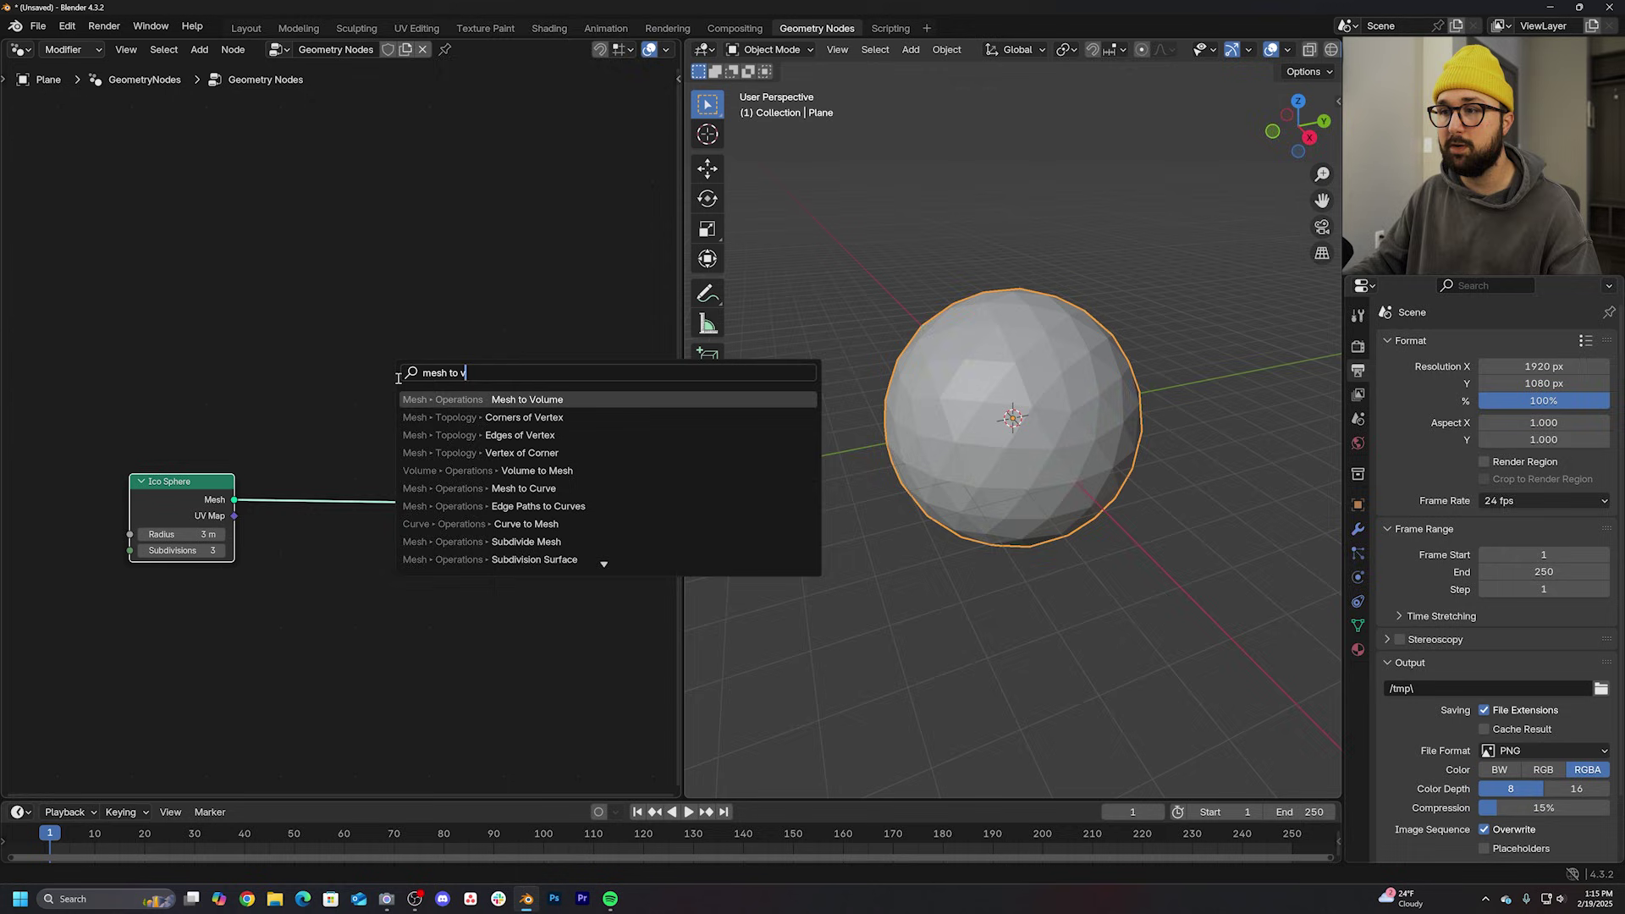
click(457, 402)
click(253, 459)
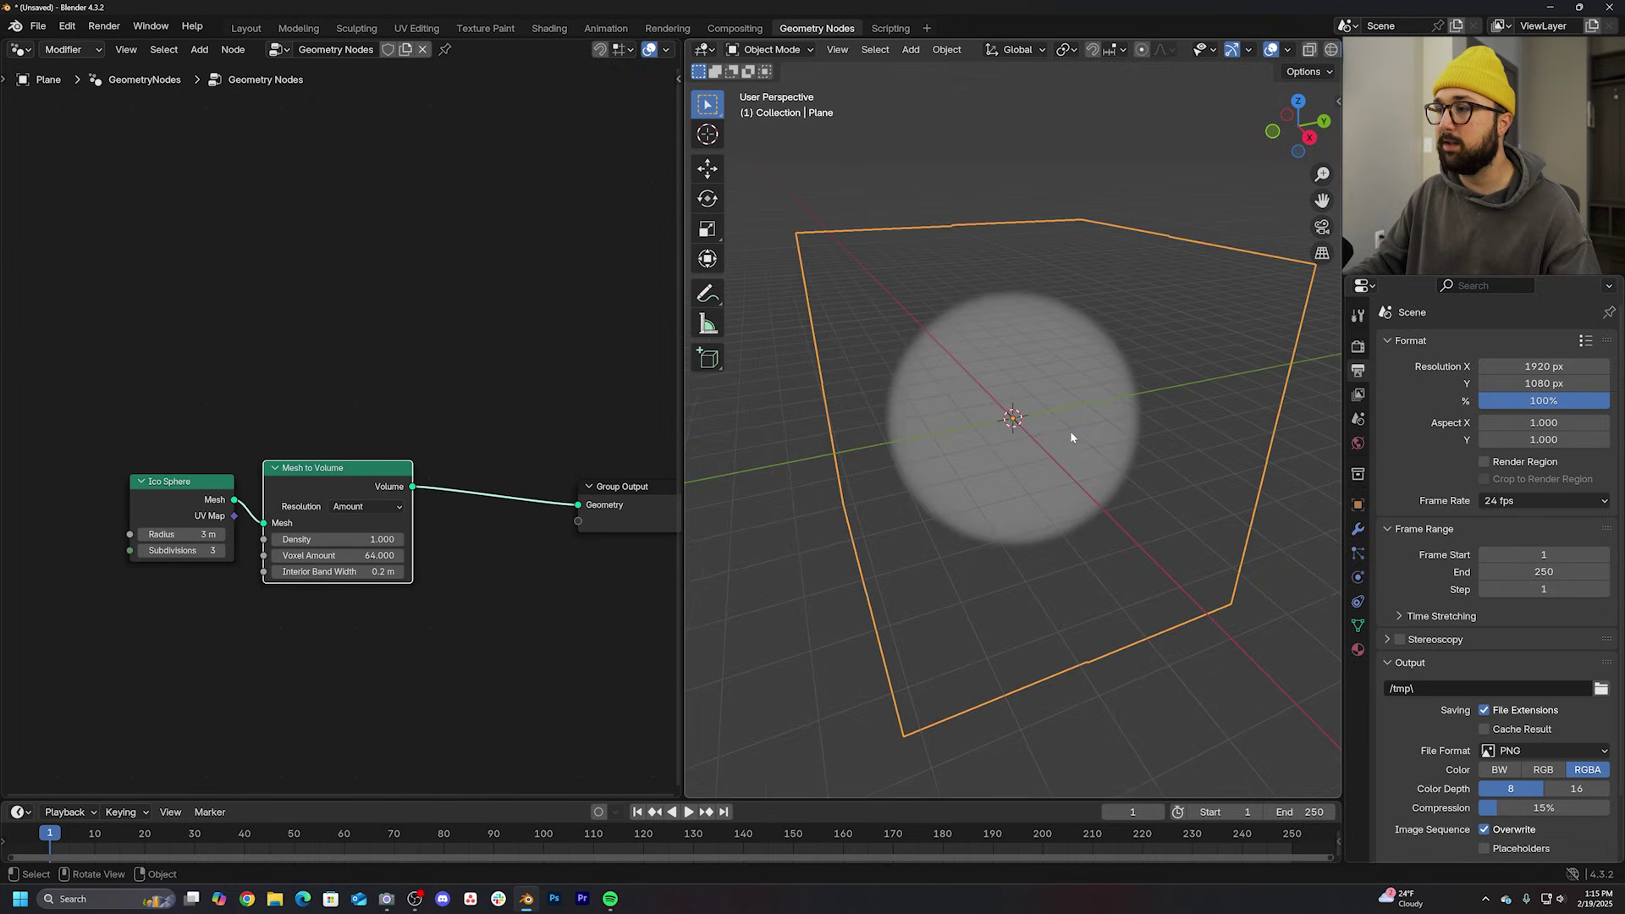
middle_drag(1070, 437, 1045, 417)
middle_drag(498, 399, 359, 388)
Step: Insert Distribute Points in Volume before the output with density about 41.8
key(shift+a)
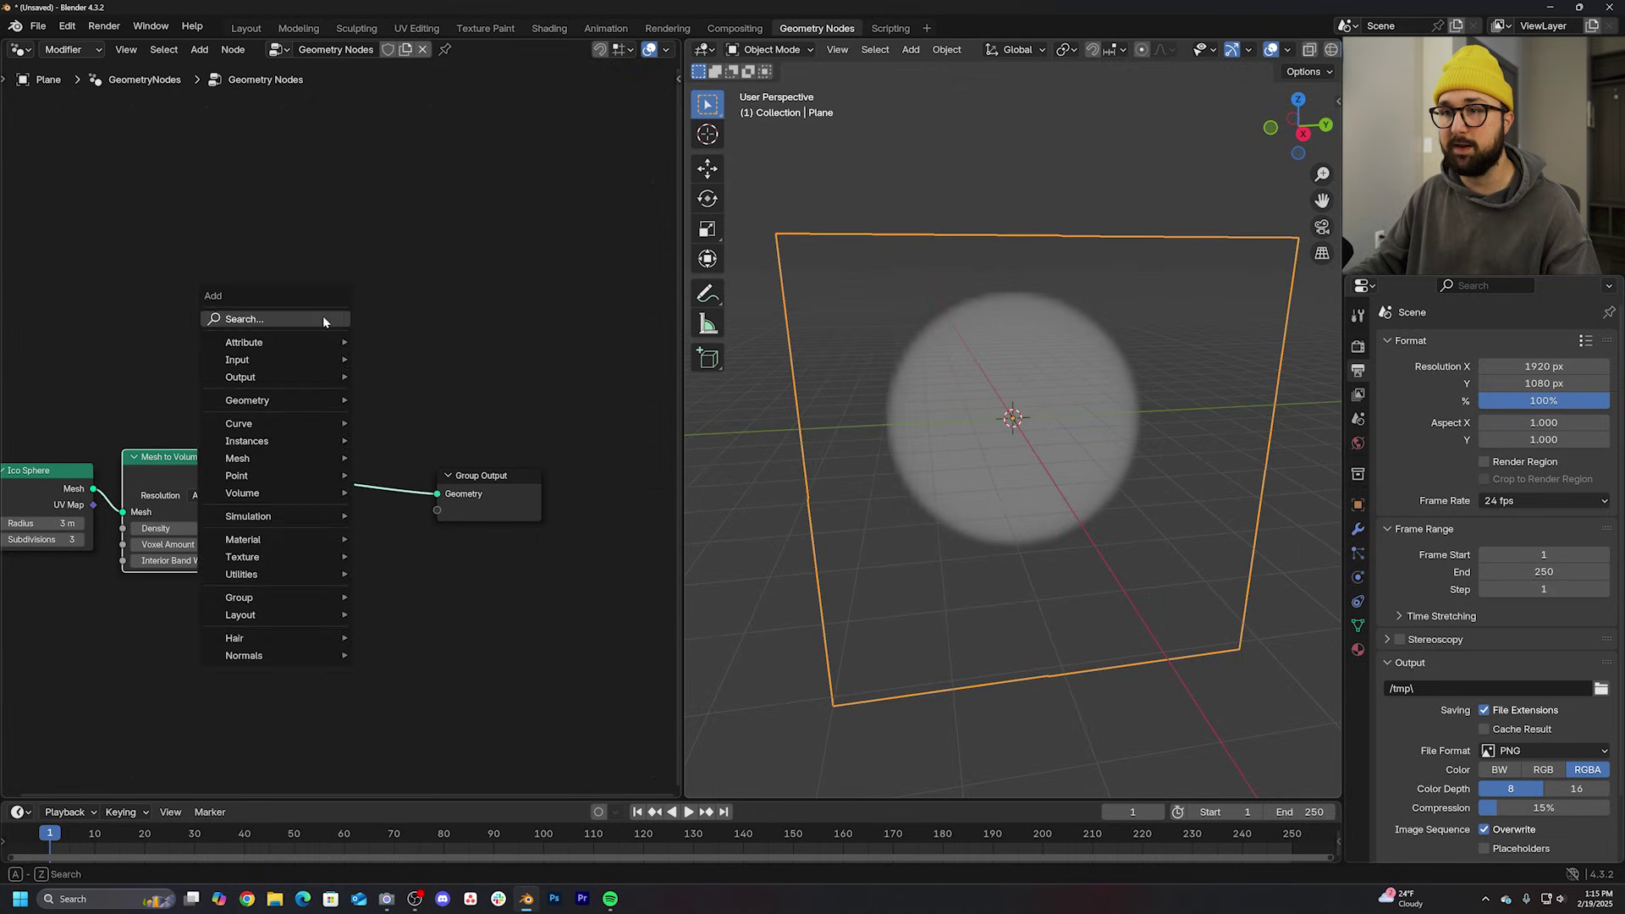
click(323, 316)
text(dist)
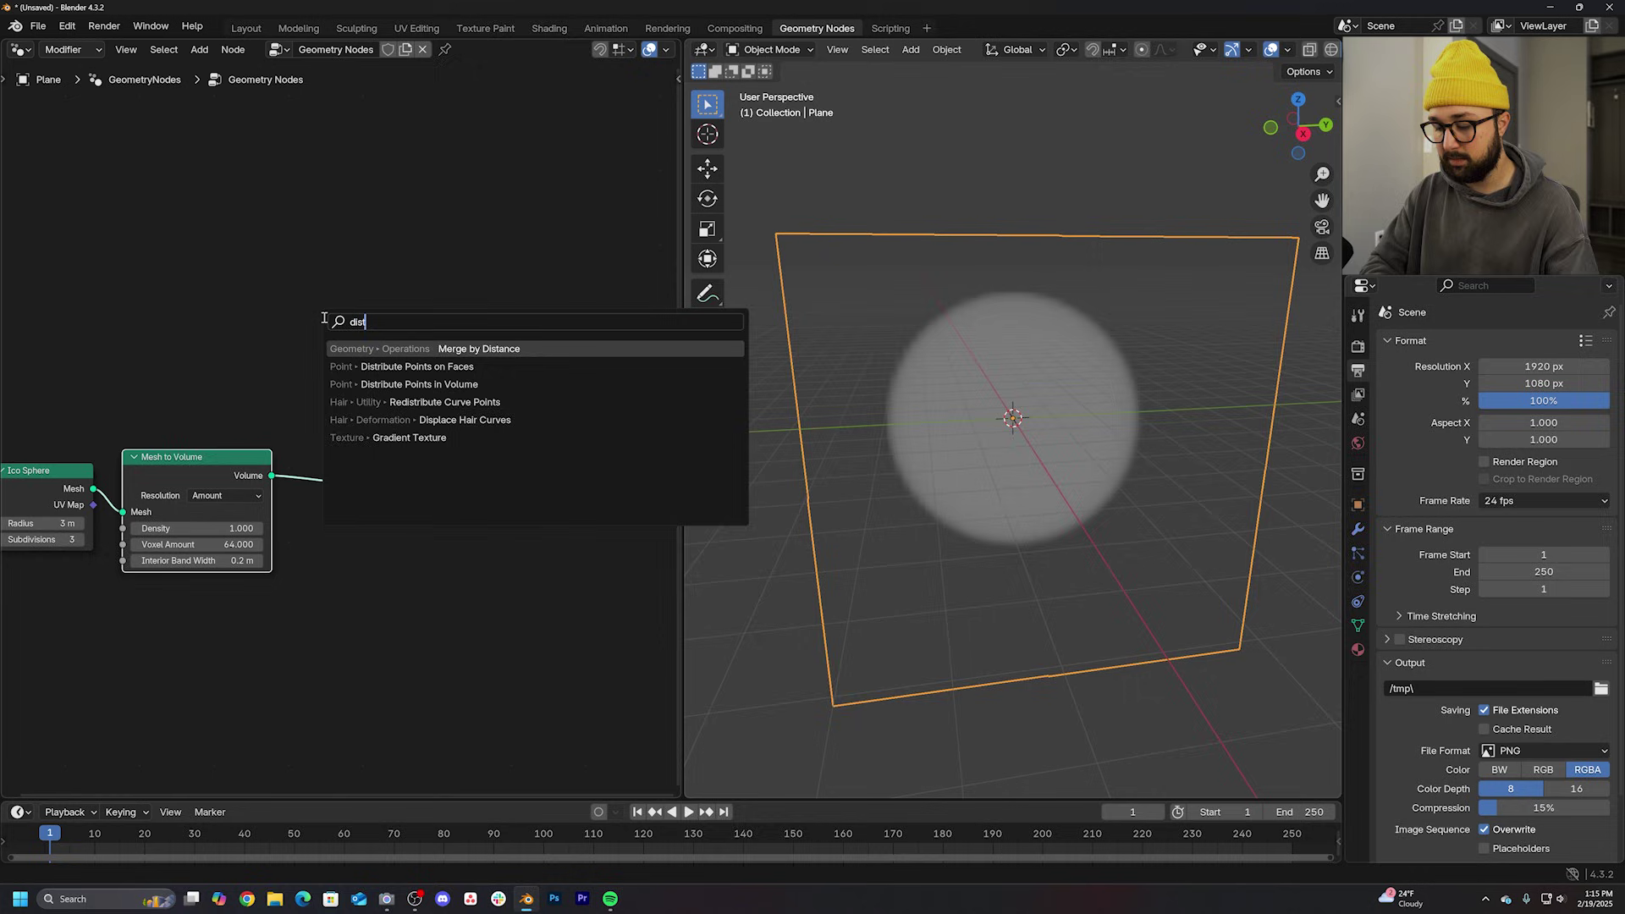
text(ro)
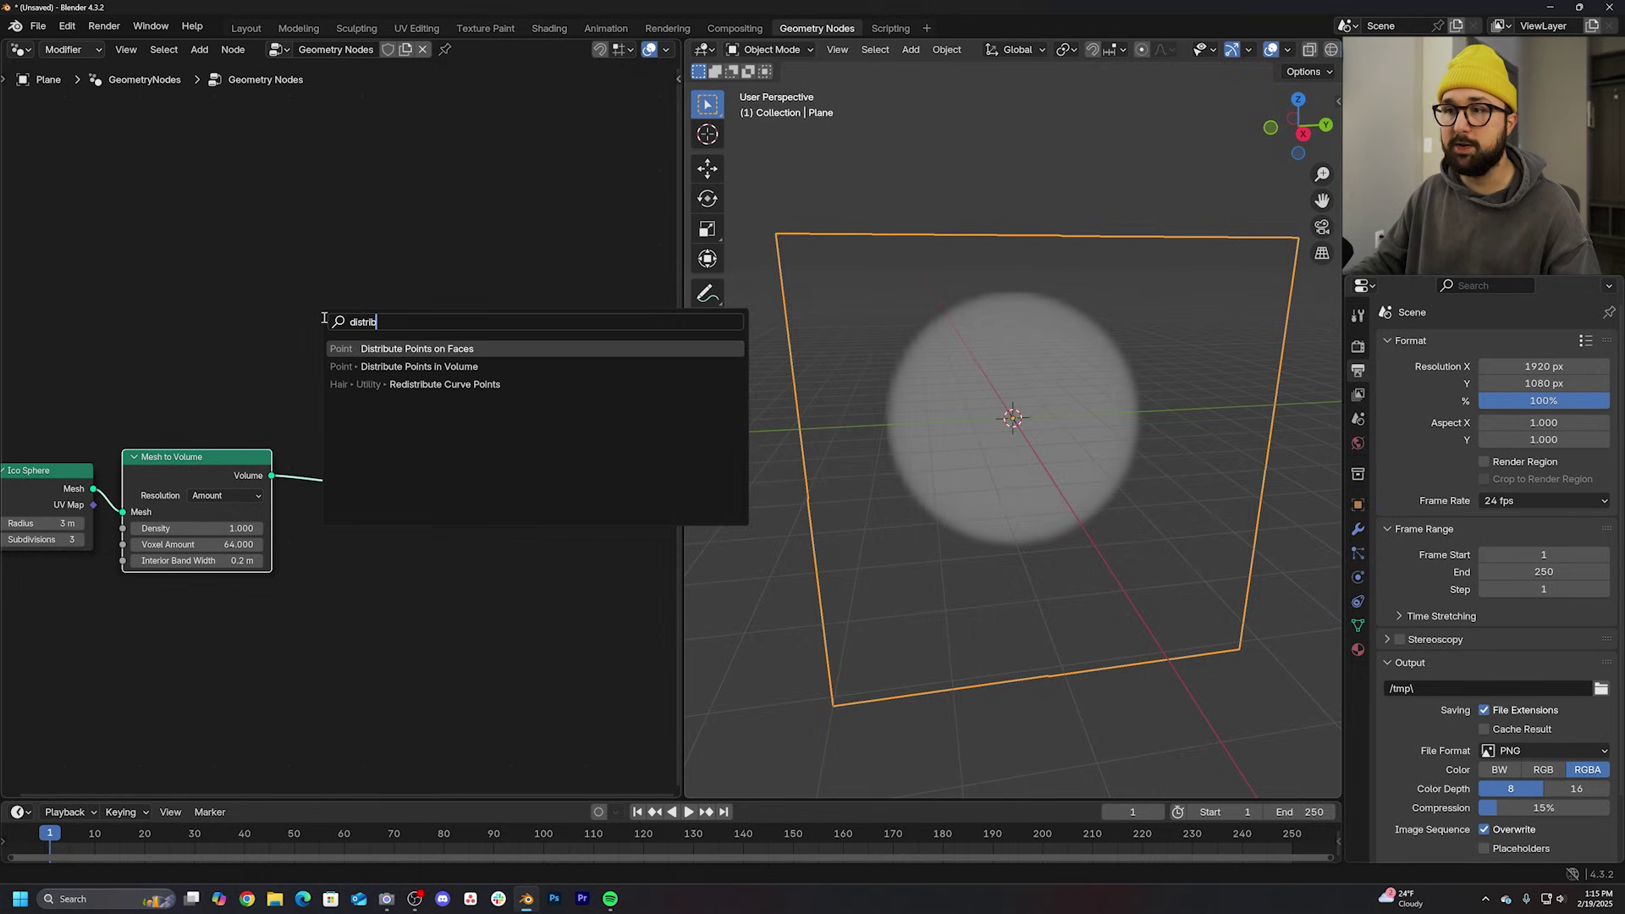
click(419, 366)
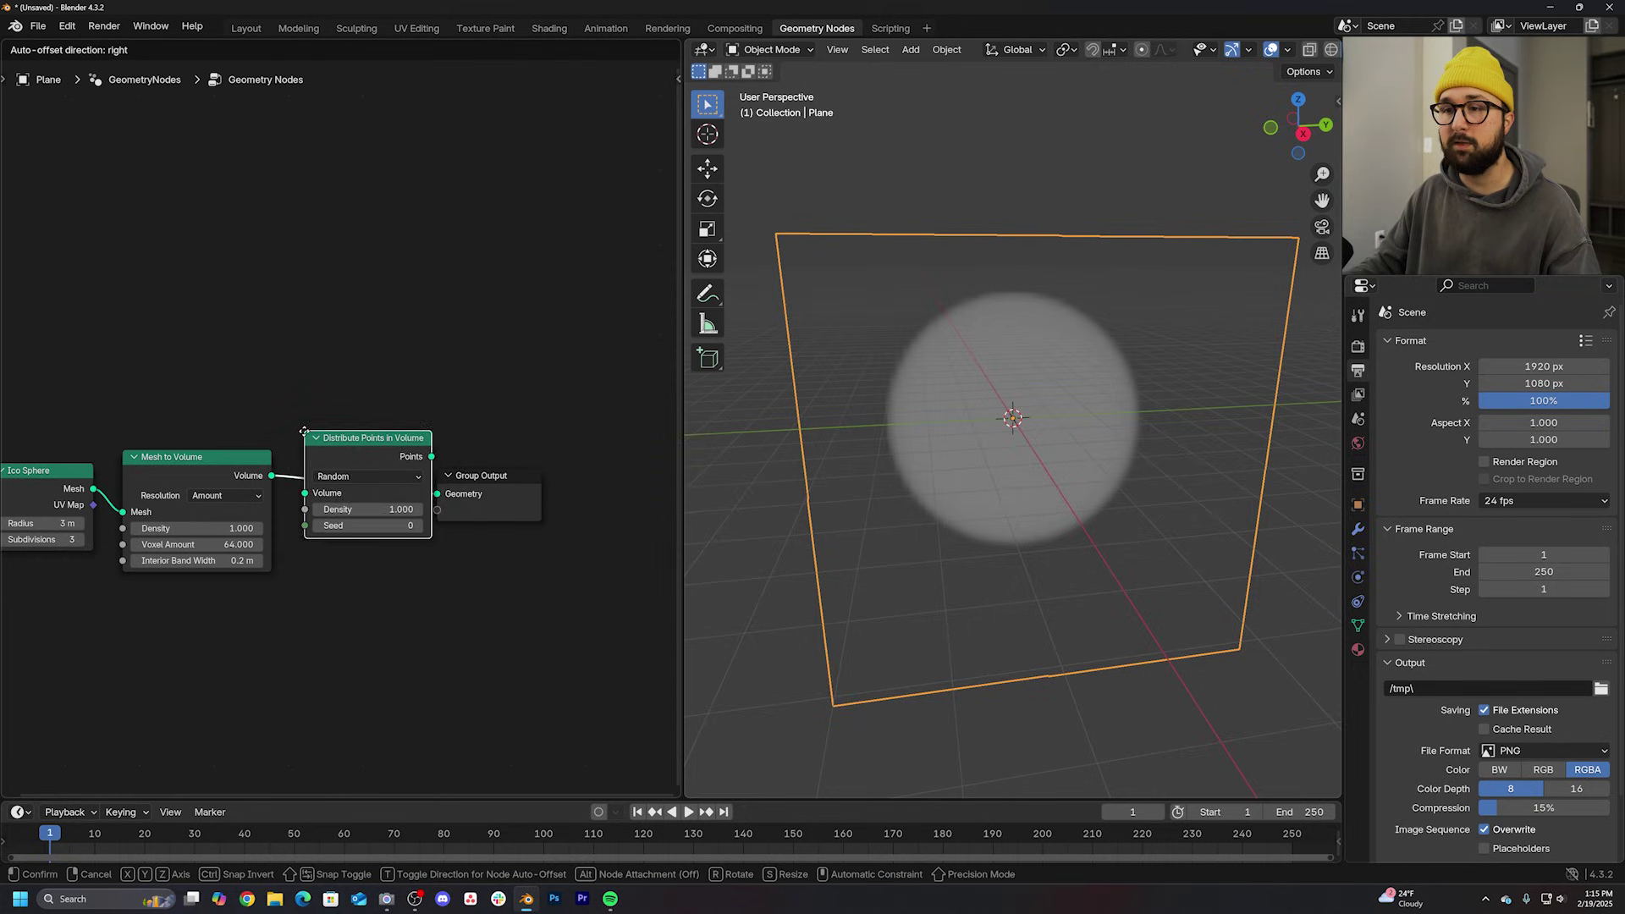
click(404, 466)
drag(375, 512, 534, 512)
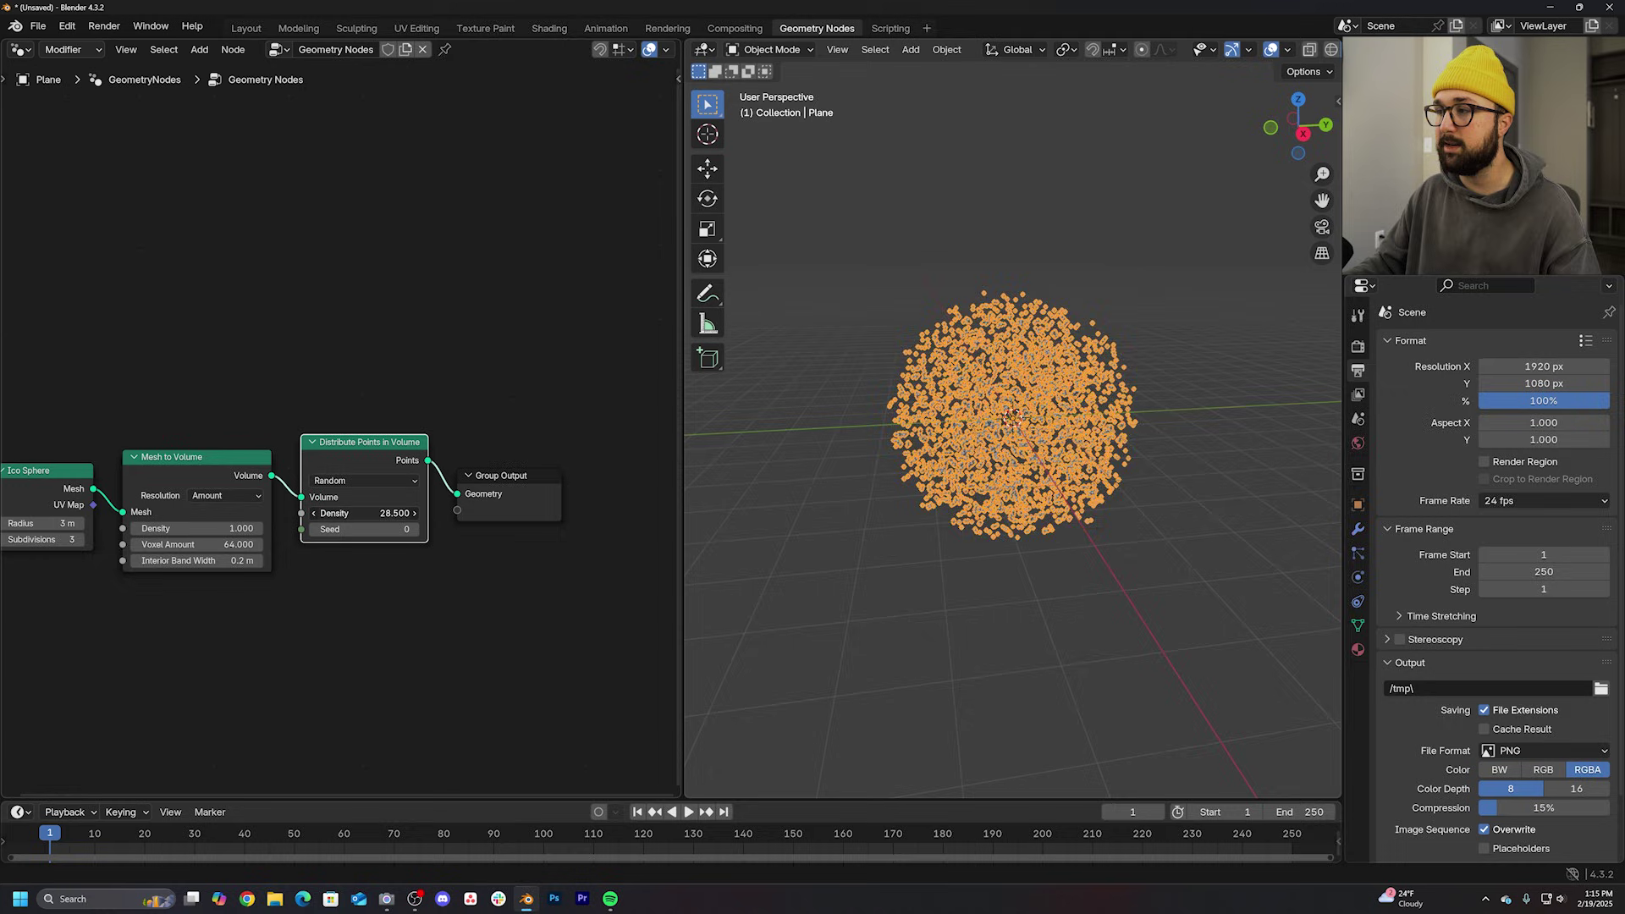
middle_drag(890, 456, 965, 437)
middle_drag(480, 425, 401, 431)
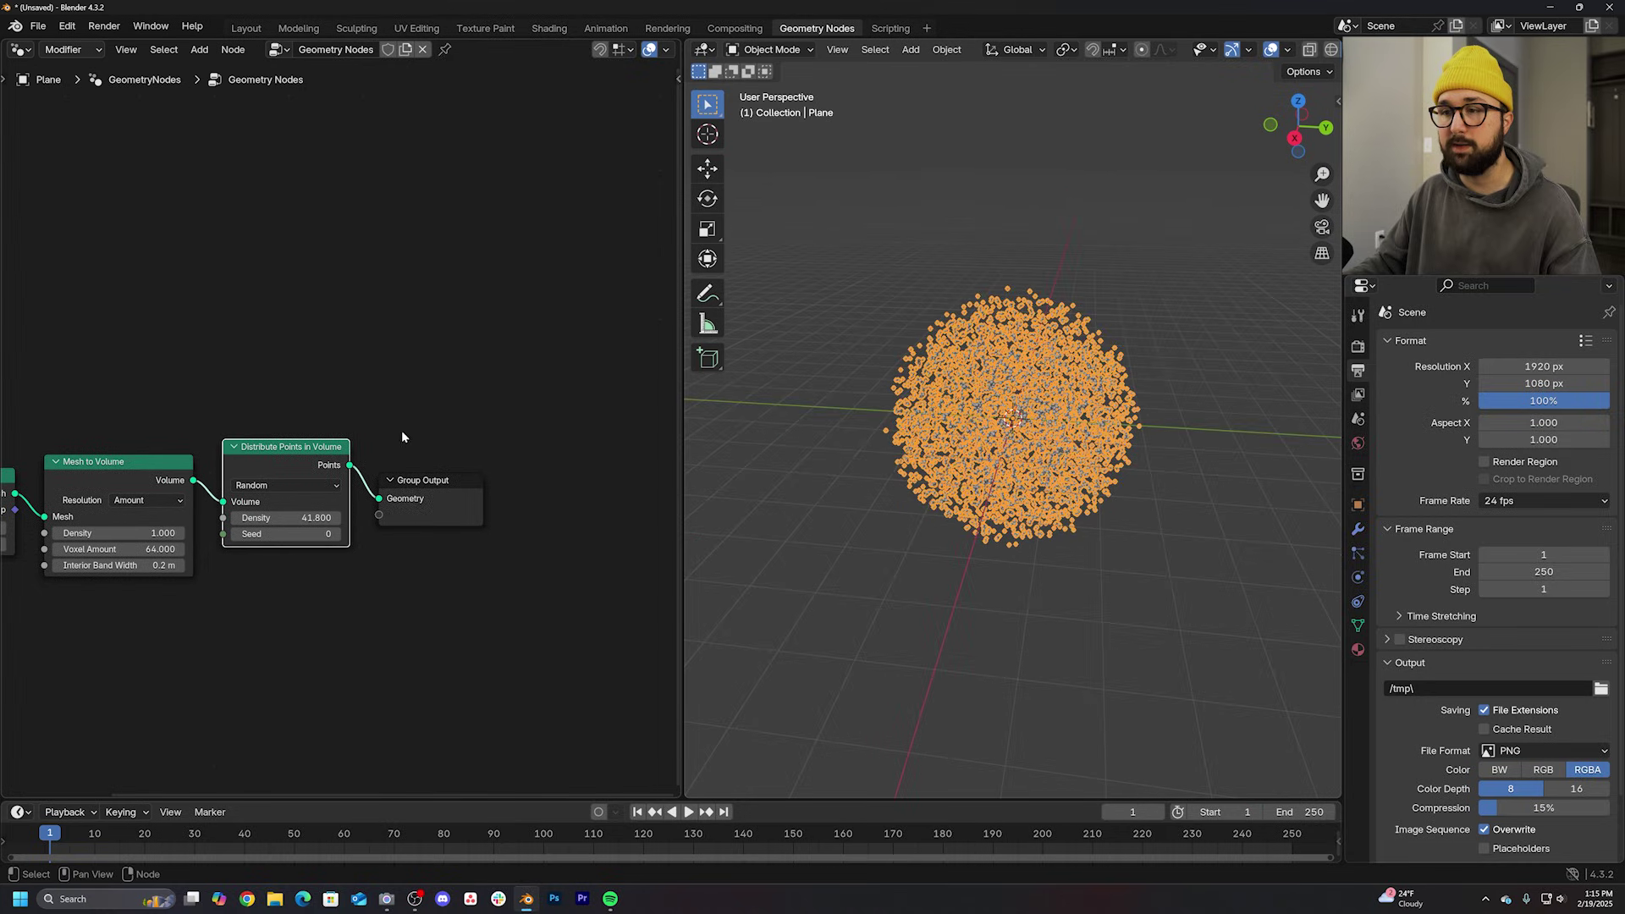
drag(439, 466, 575, 466)
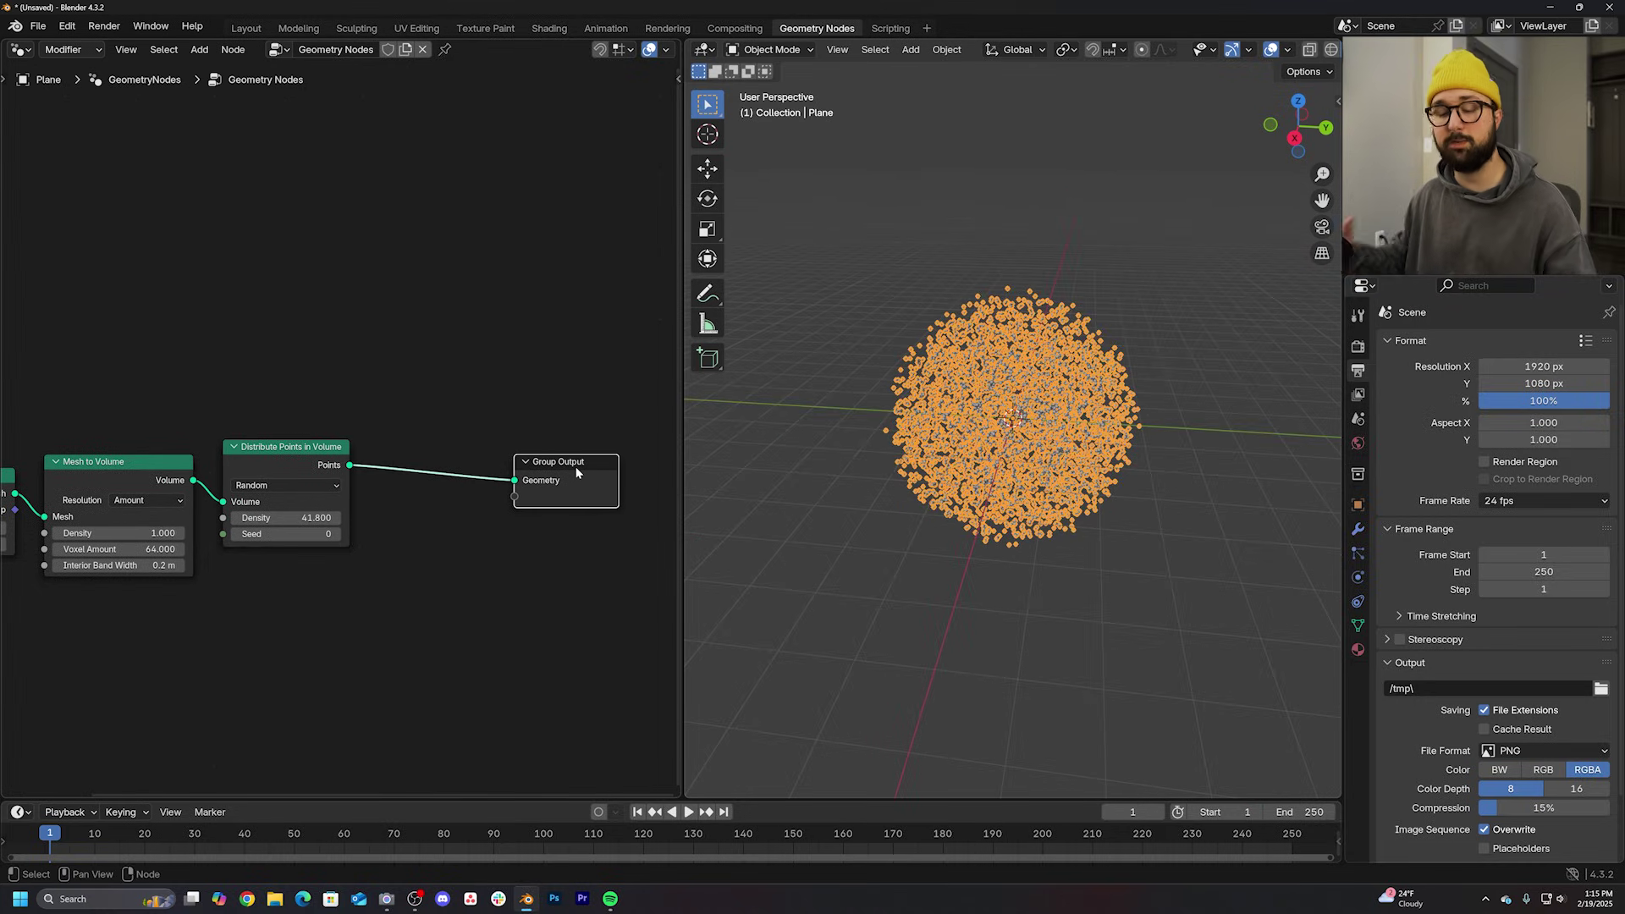
Step: Insert a Set Position node between the point distribution and Group Output
key(shift+a)
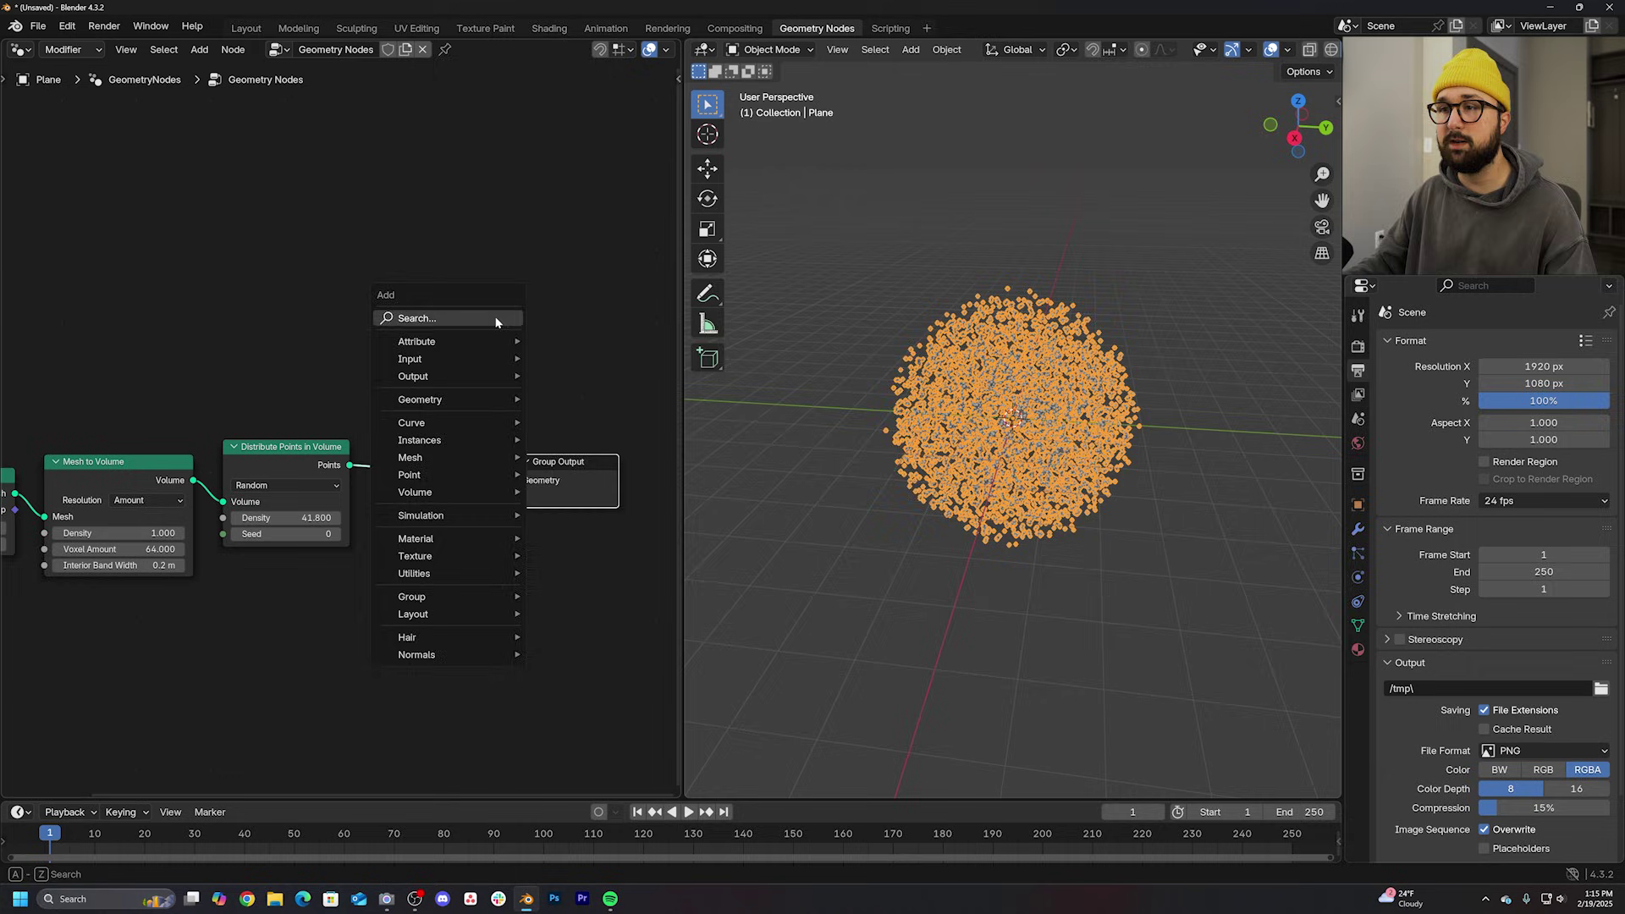
click(495, 320)
text(se)
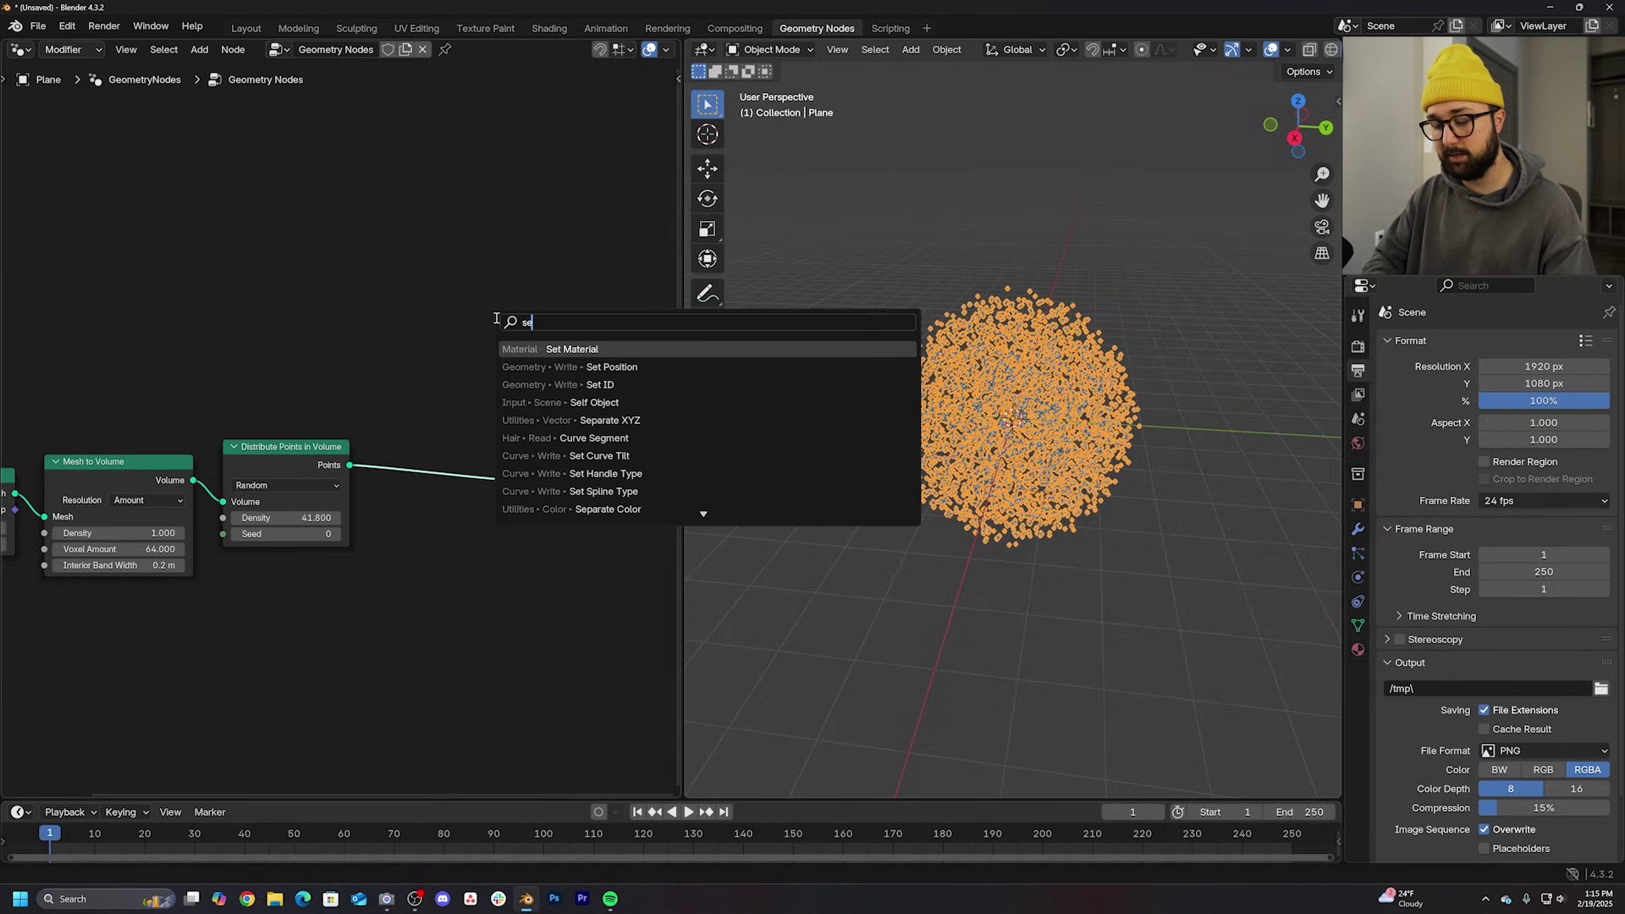
text(t pos)
key(Return)
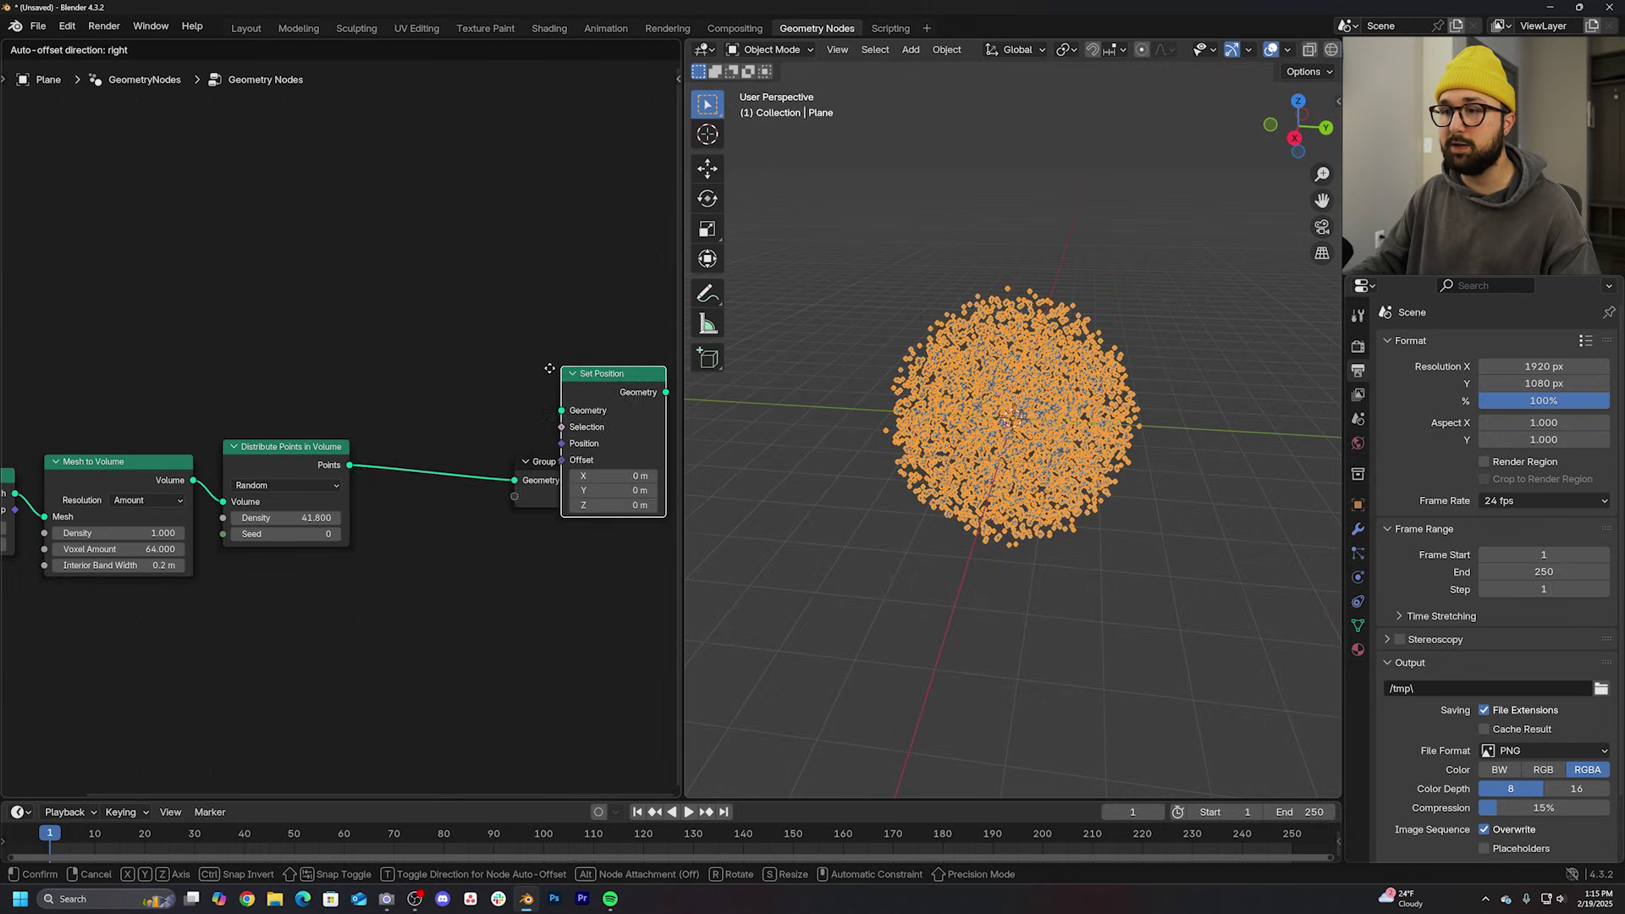
click(418, 519)
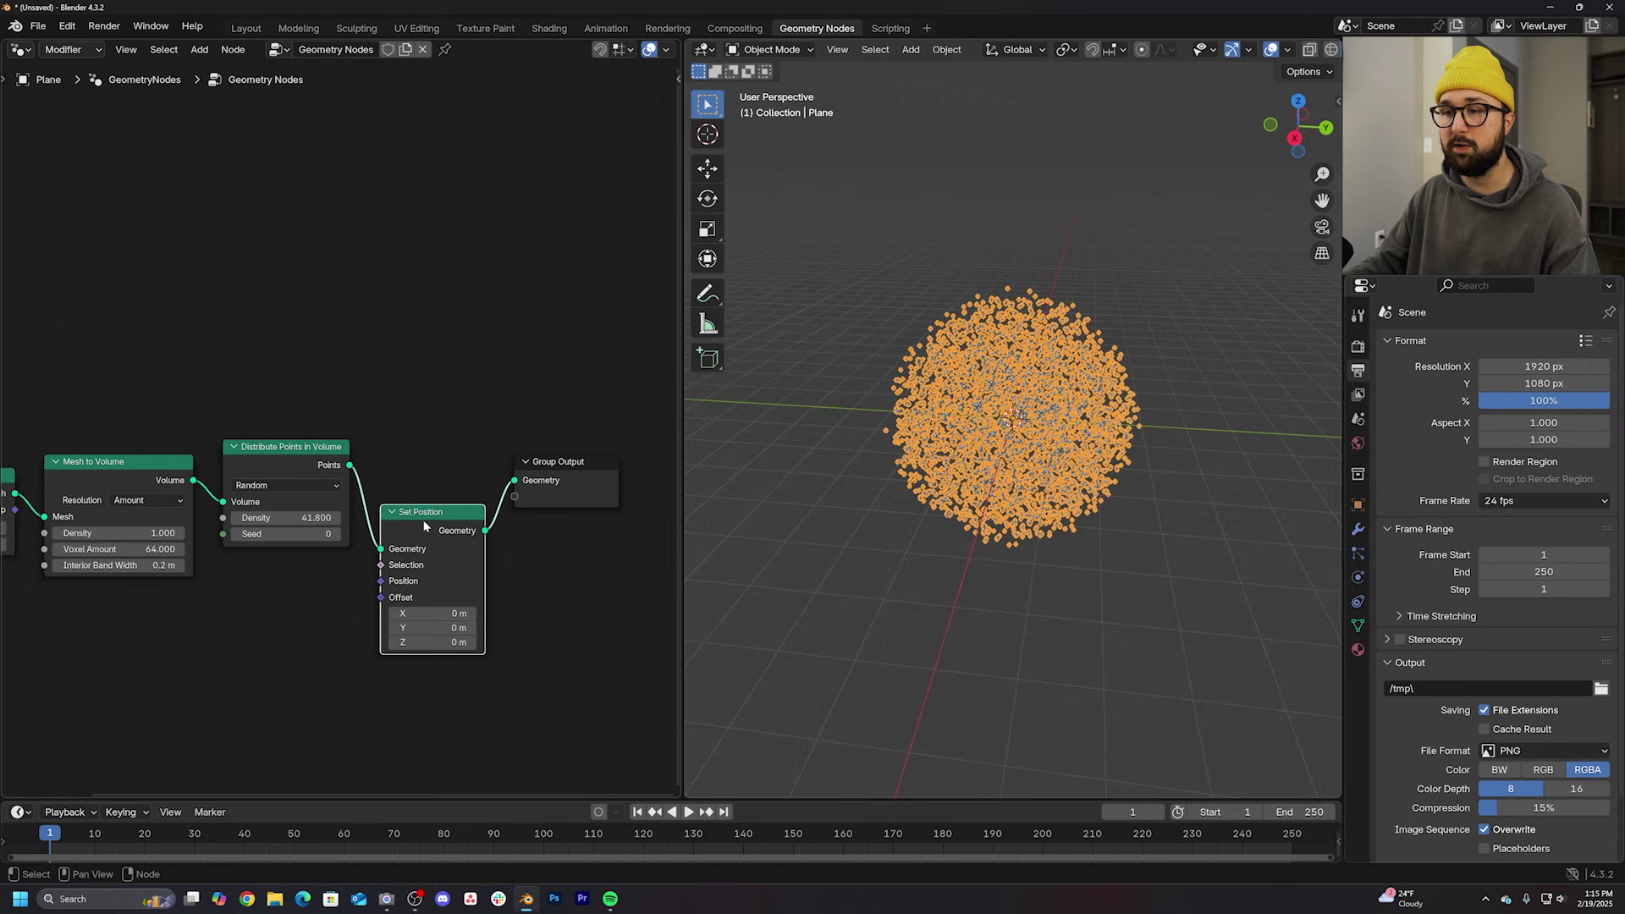
middle_drag(418, 519, 484, 412)
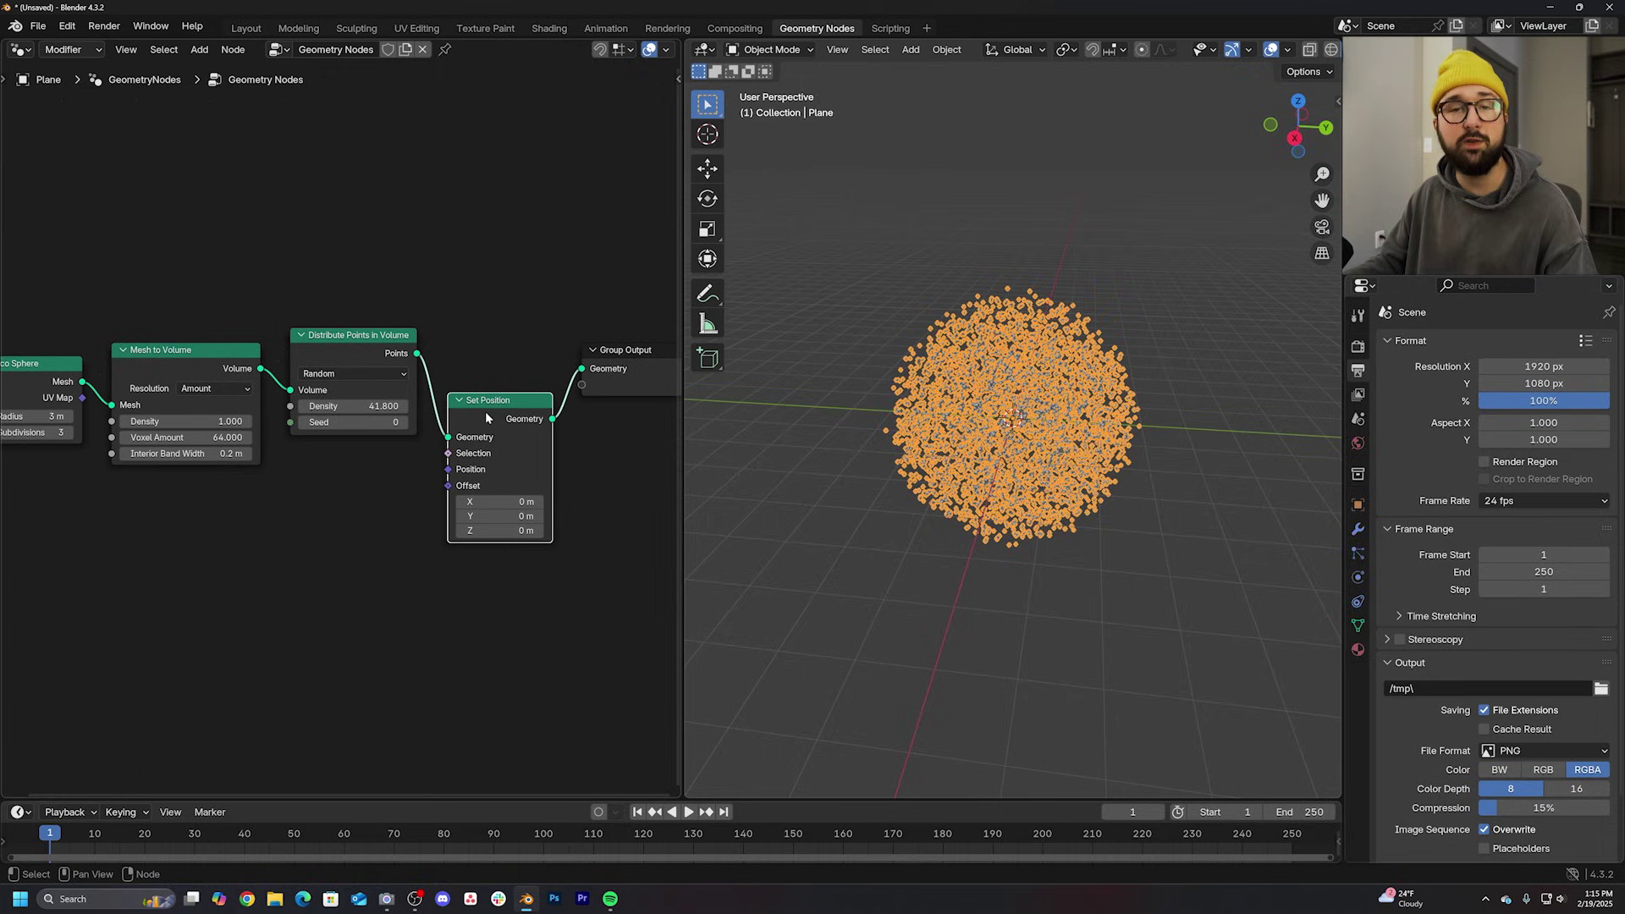
Step: Add a 4D Noise Texture and feed its colour into the Set Position offset
key(shift+a)
click(307, 515)
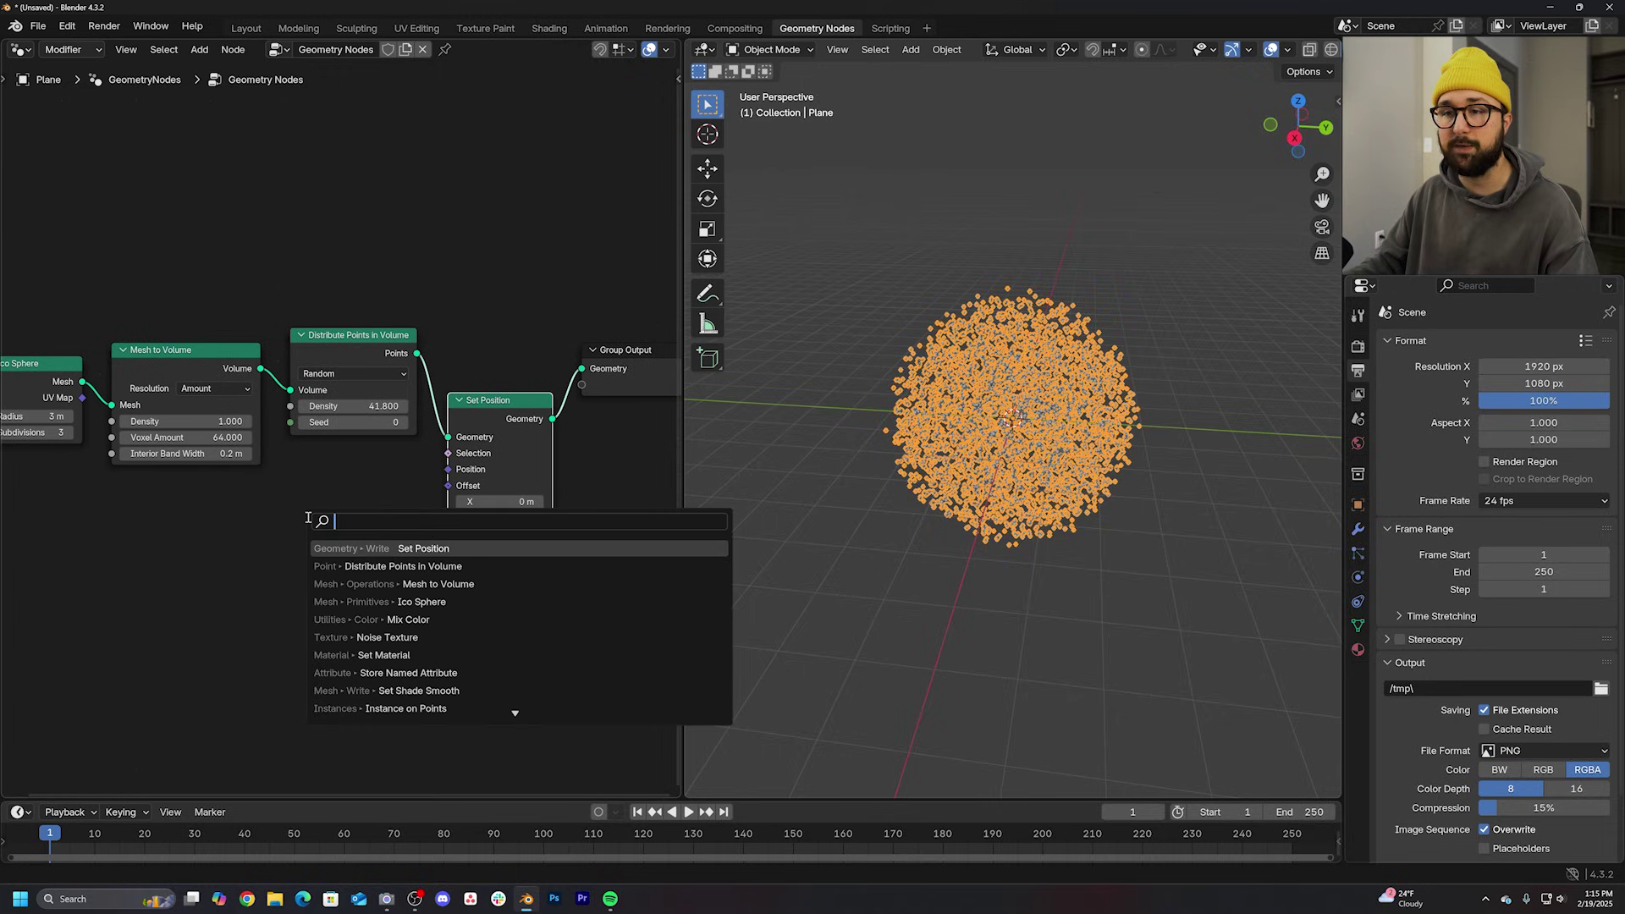
text(no)
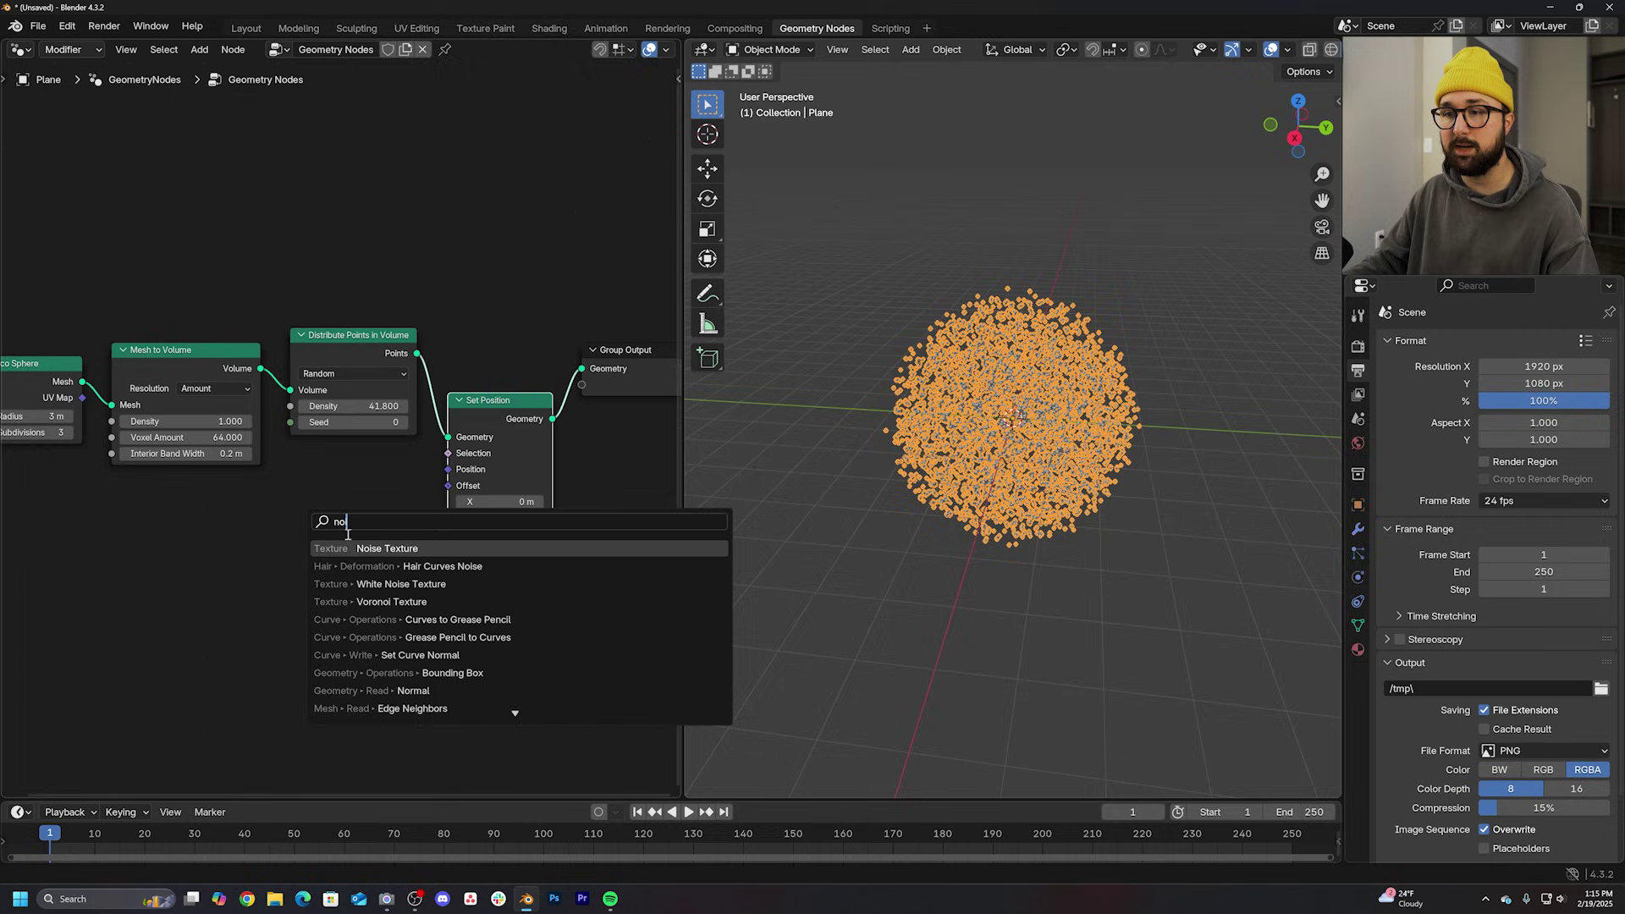
key(Return)
click(191, 530)
click(216, 588)
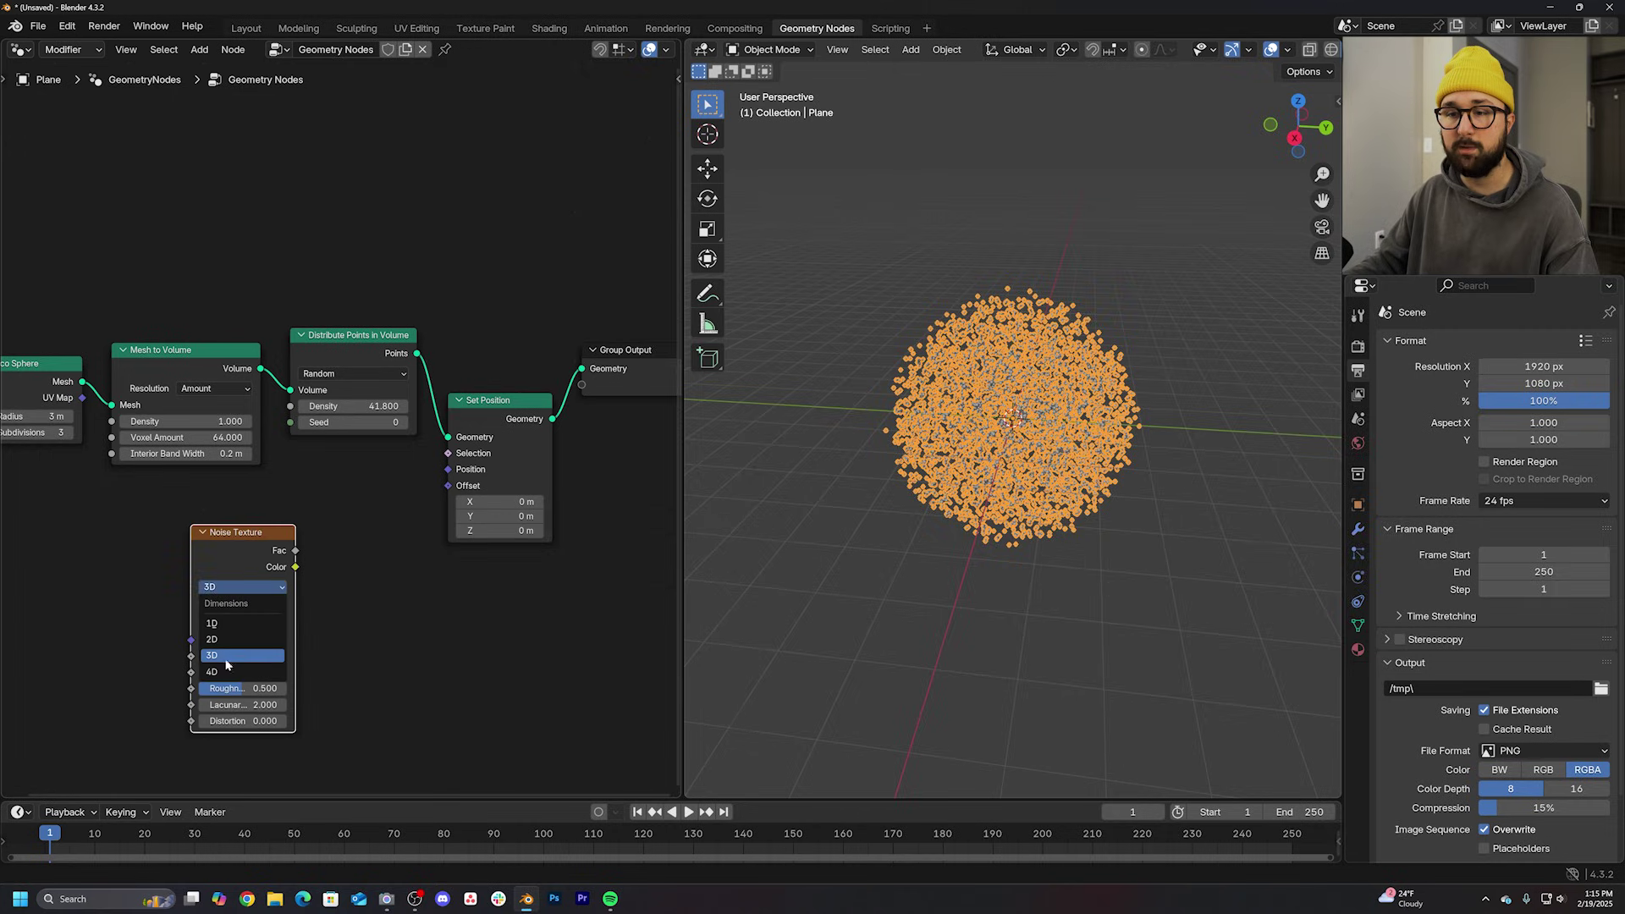
drag(256, 548, 347, 493)
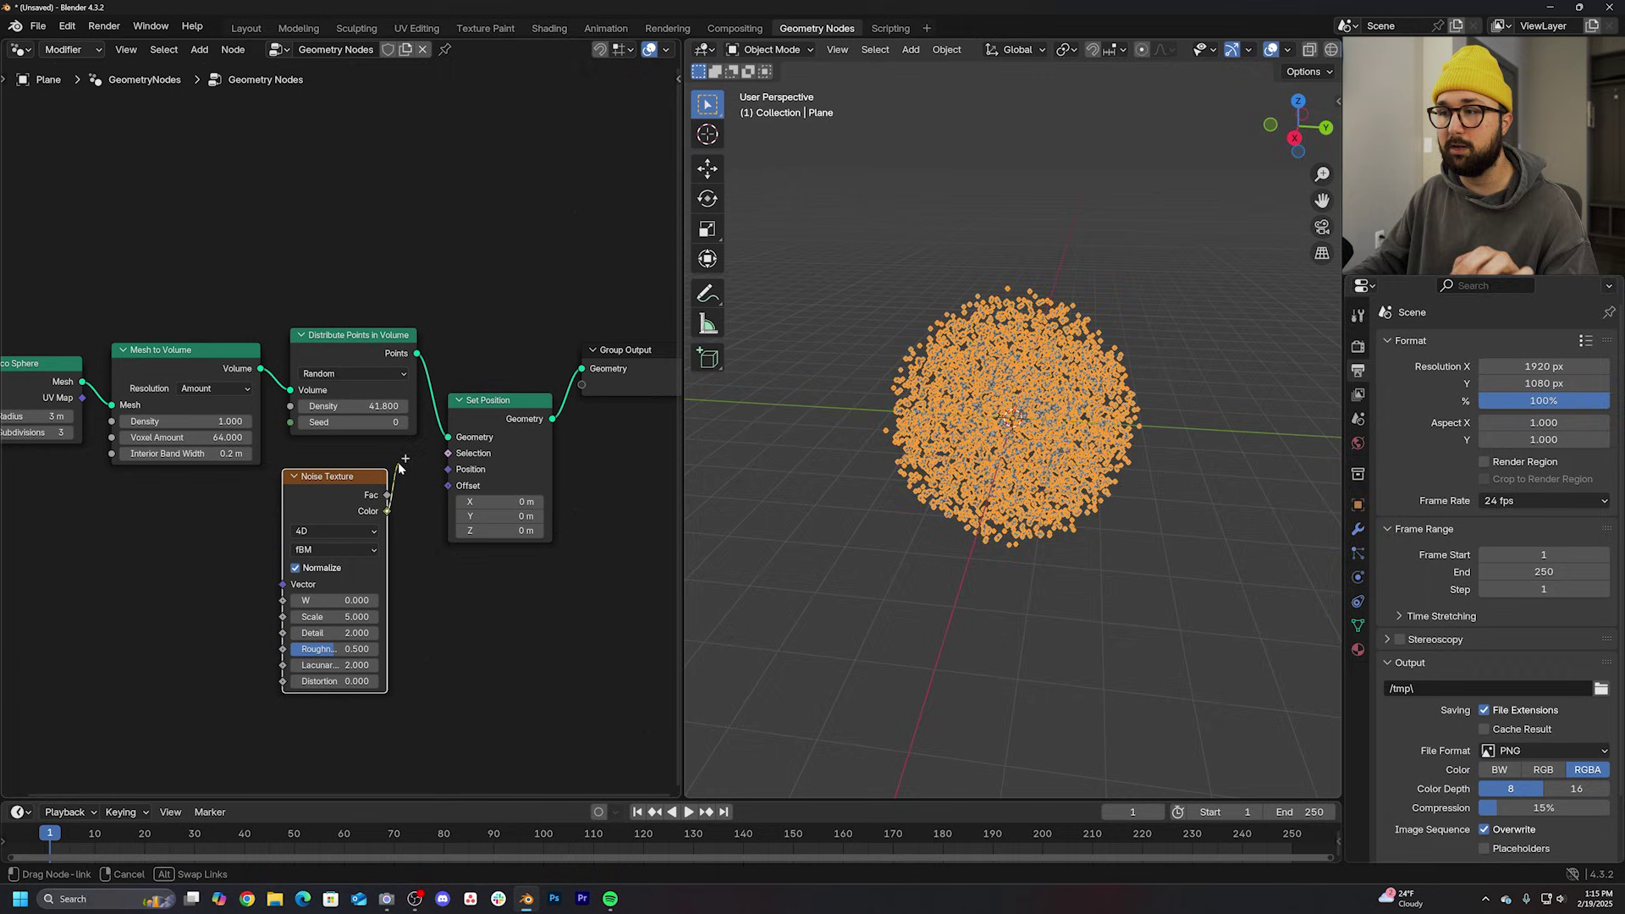
drag(442, 493, 441, 493)
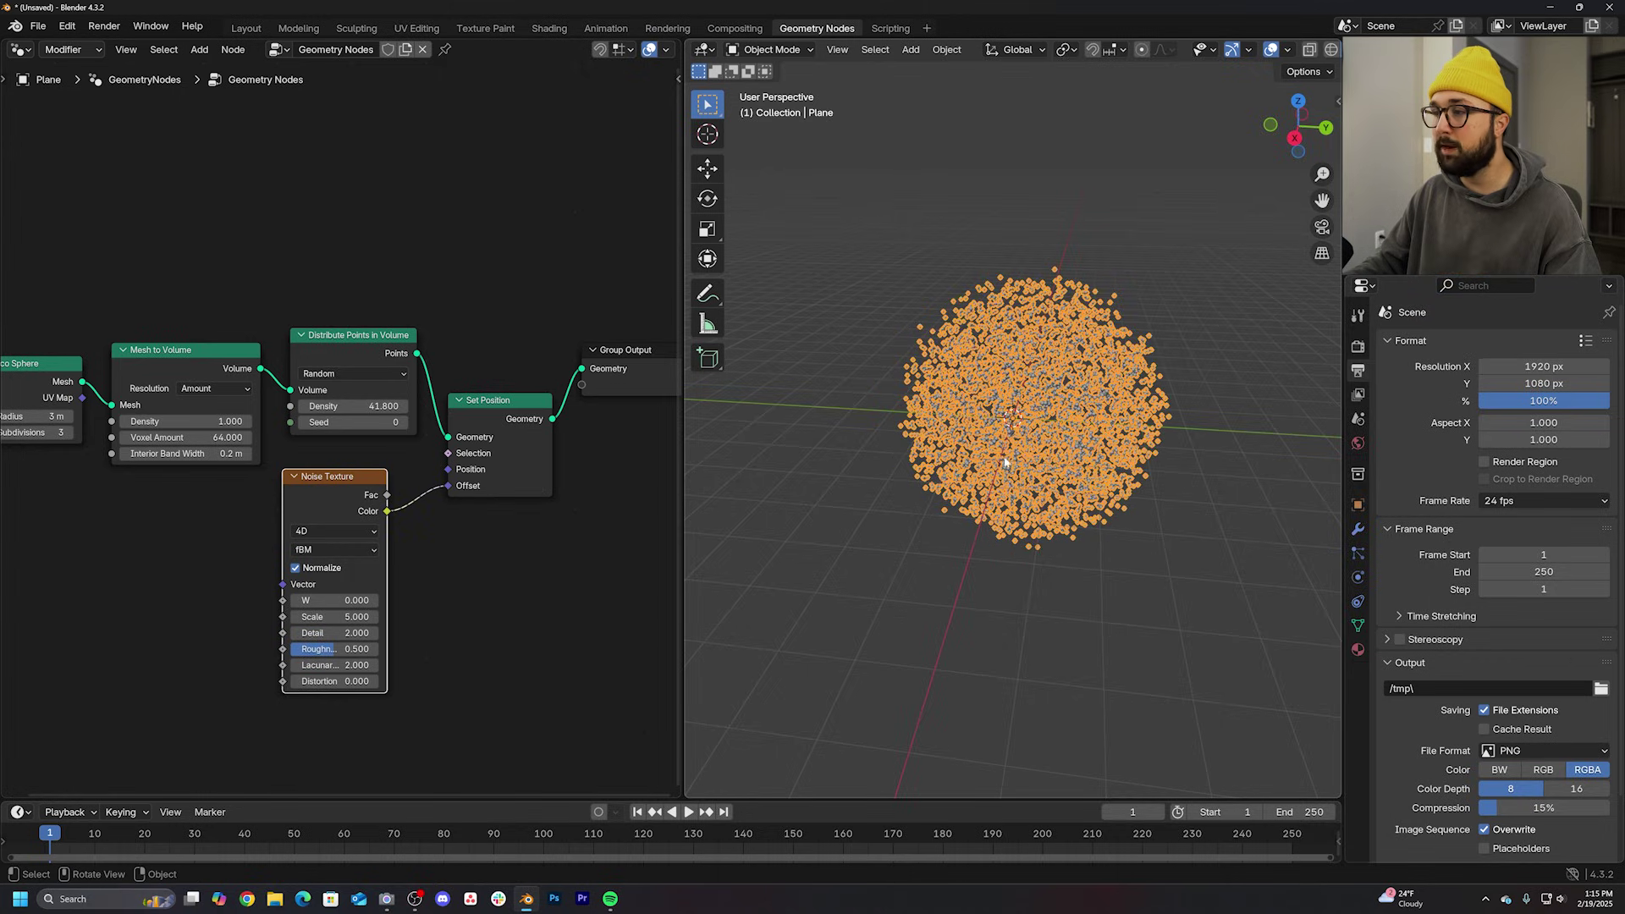
Step: Turn off noise normalization and set Scale 0.2, Detail 0, Distortion 2, W 16.3
click(293, 569)
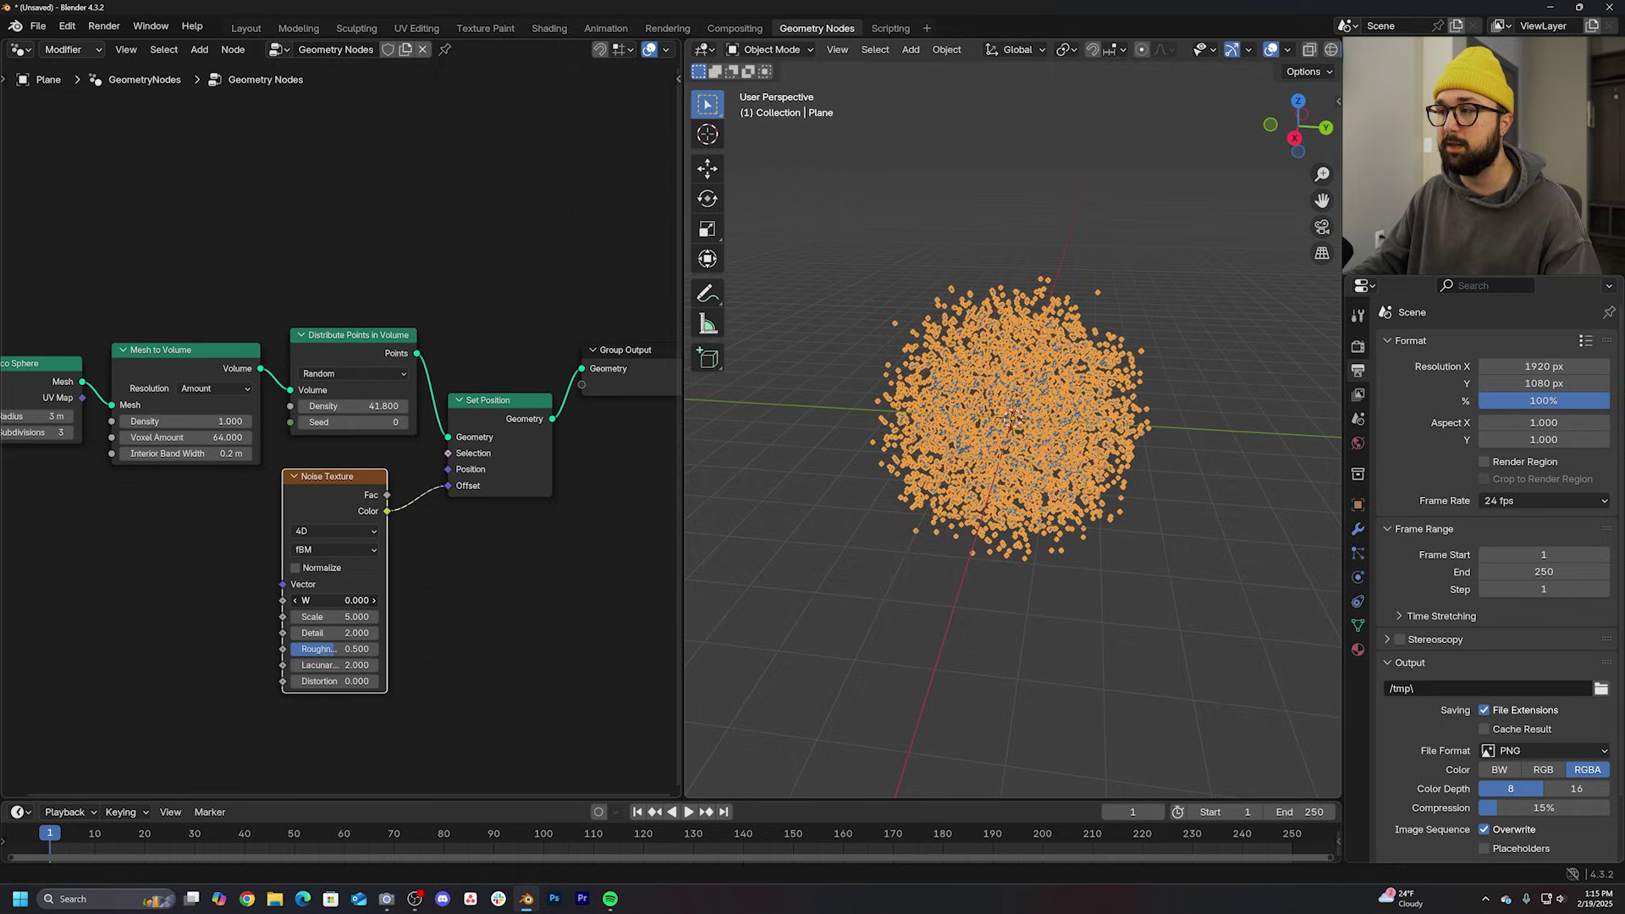
drag(337, 600, 381, 600)
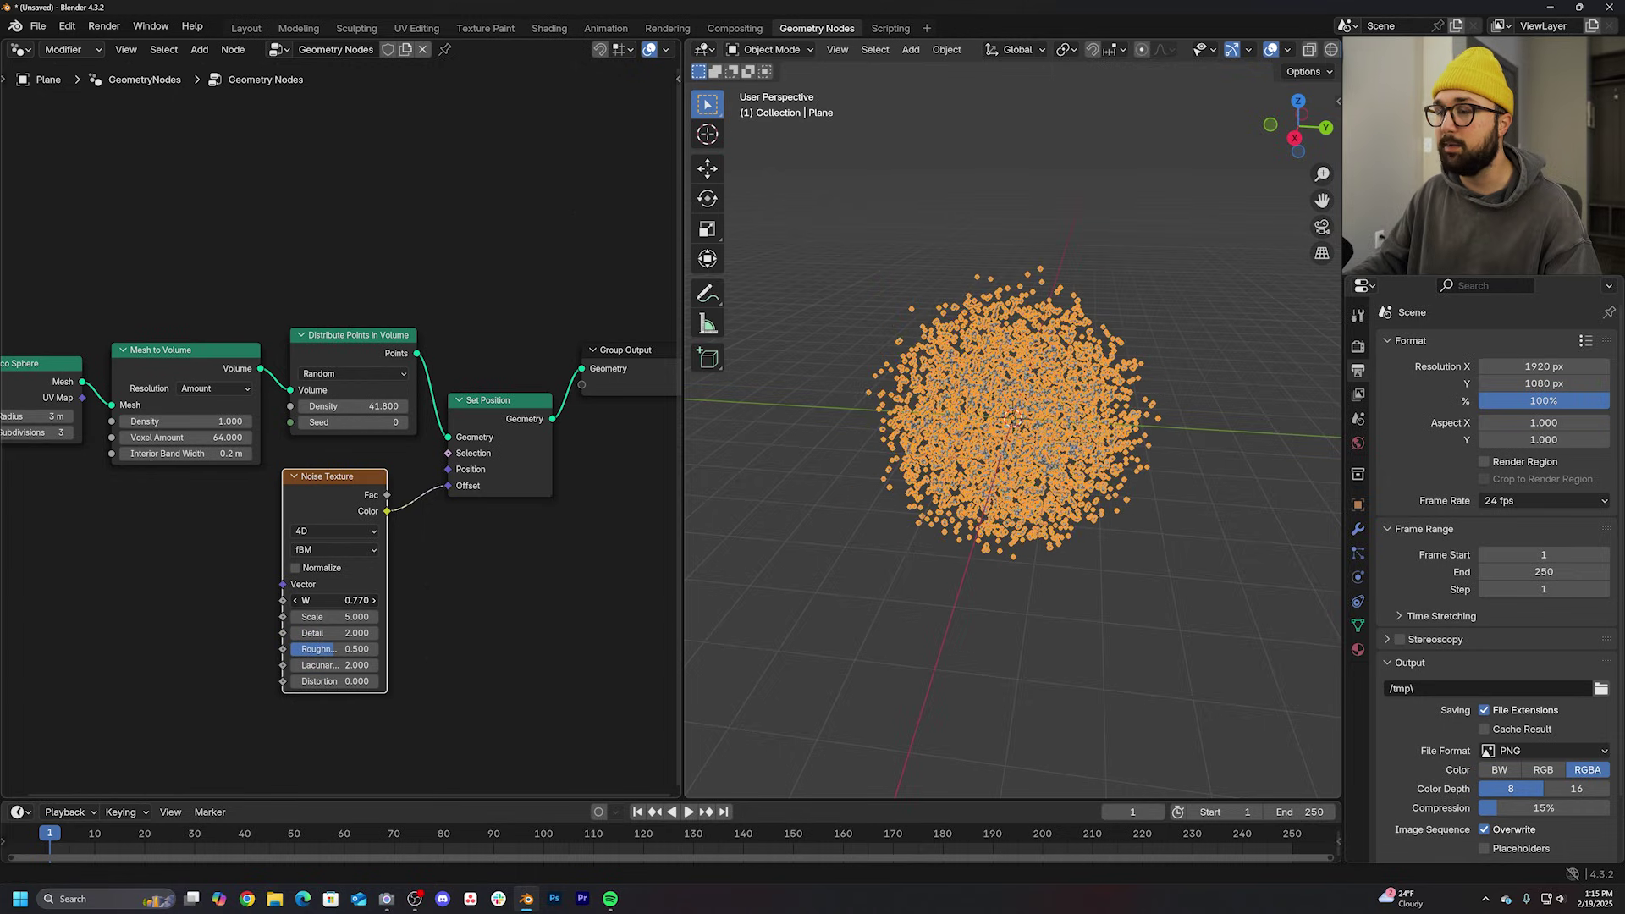
scroll(381, 673, up, 2)
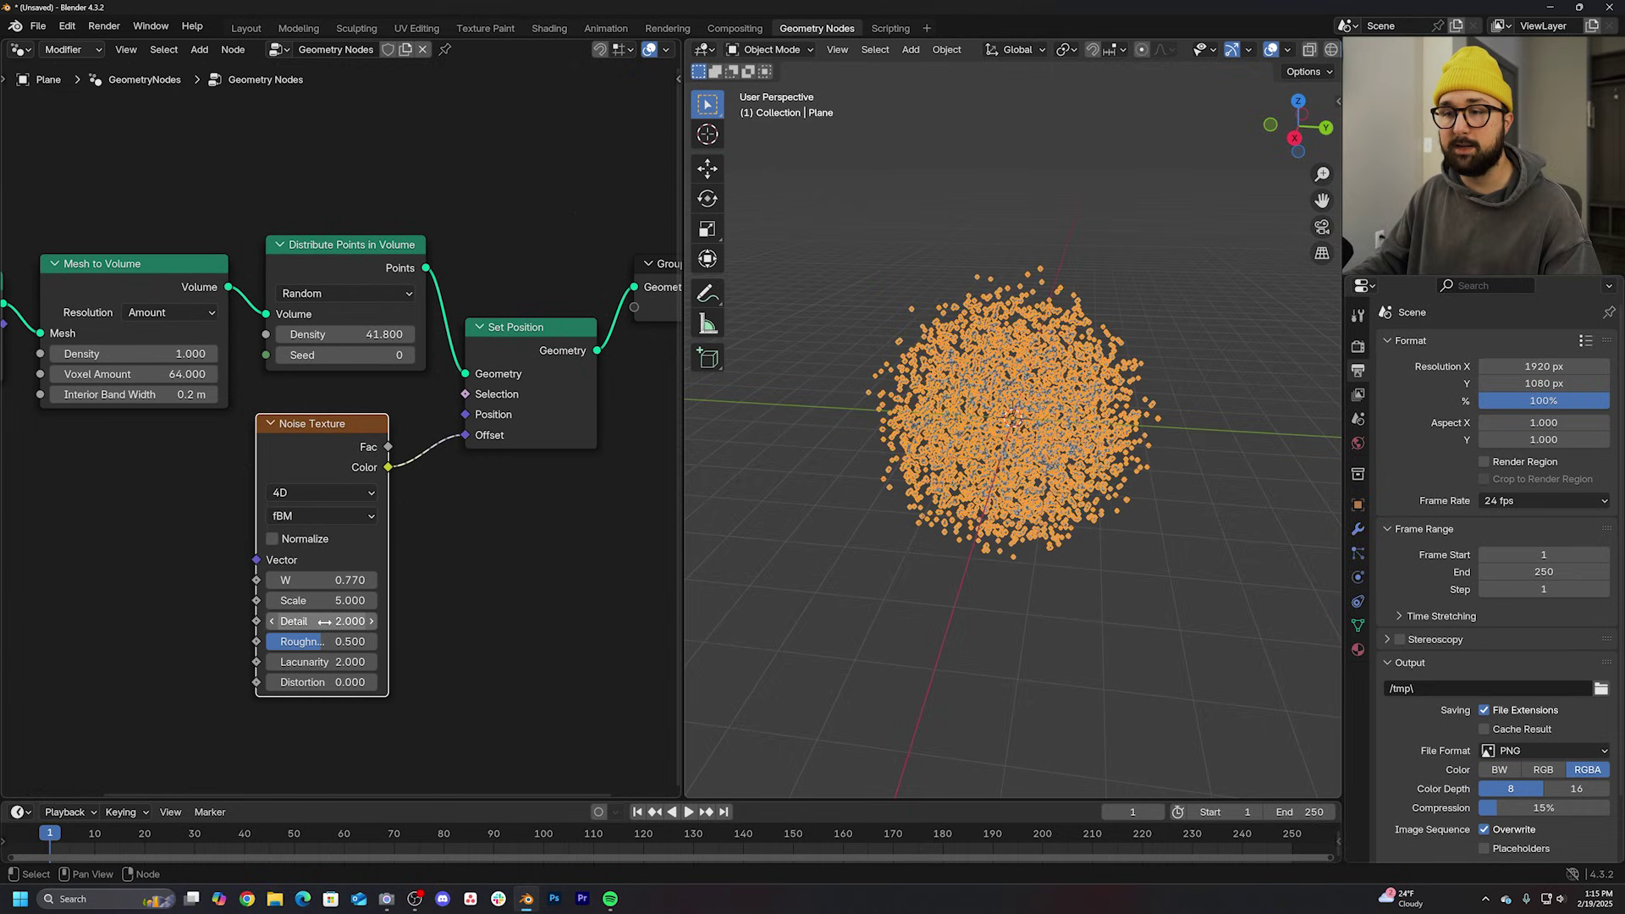
drag(323, 621, 274, 620)
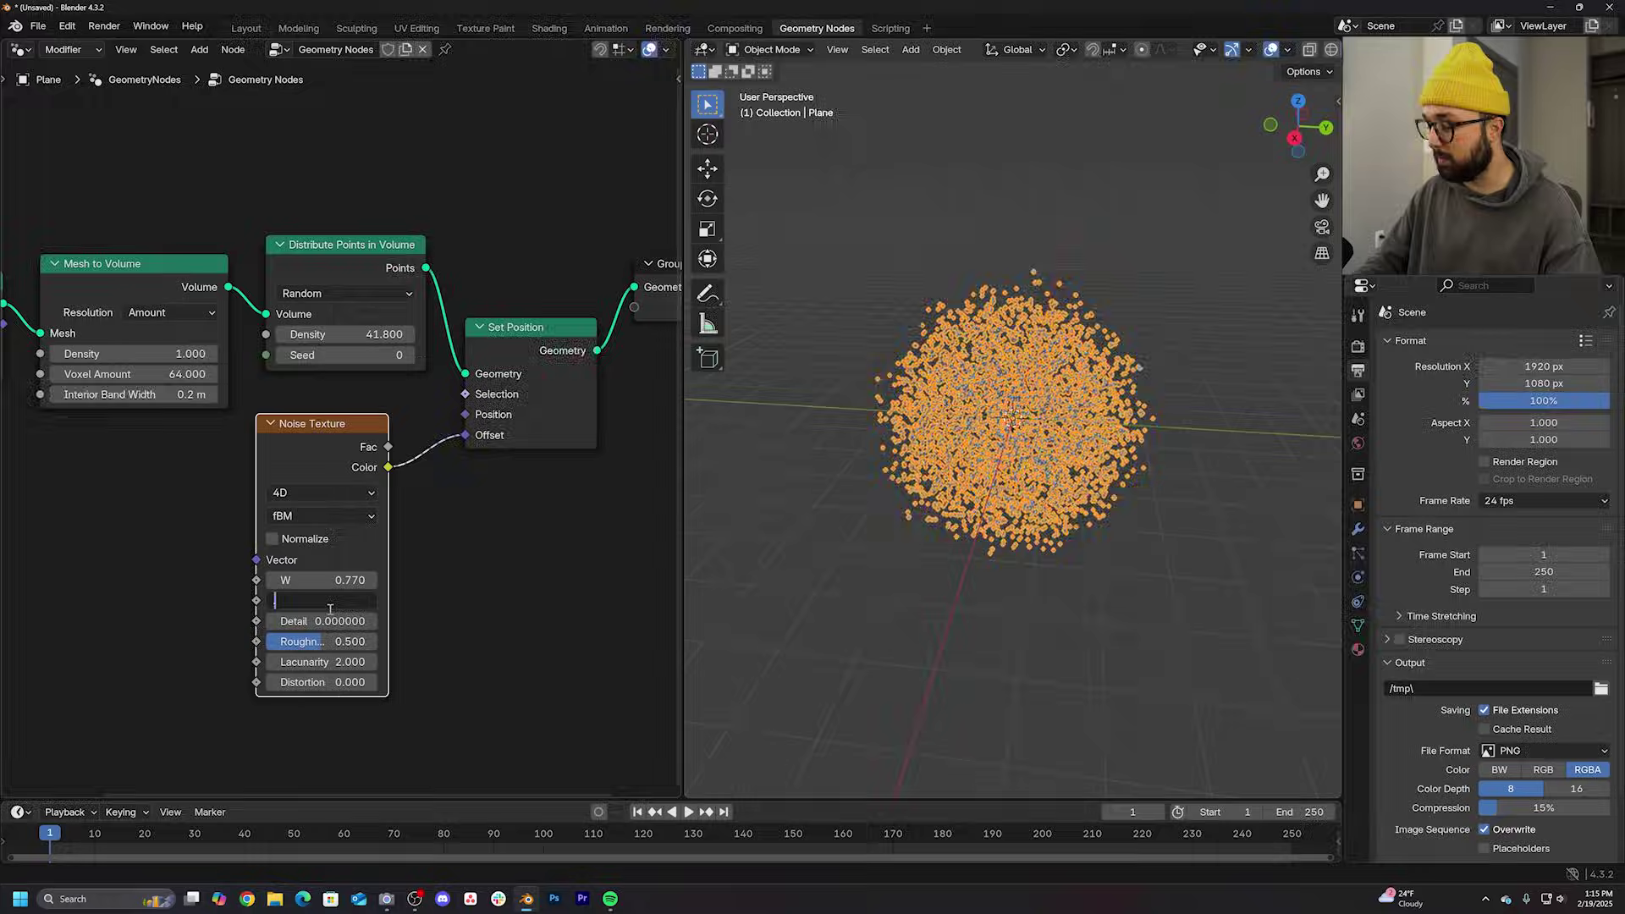
text(0.2)
key(Return)
drag(328, 580, 447, 570)
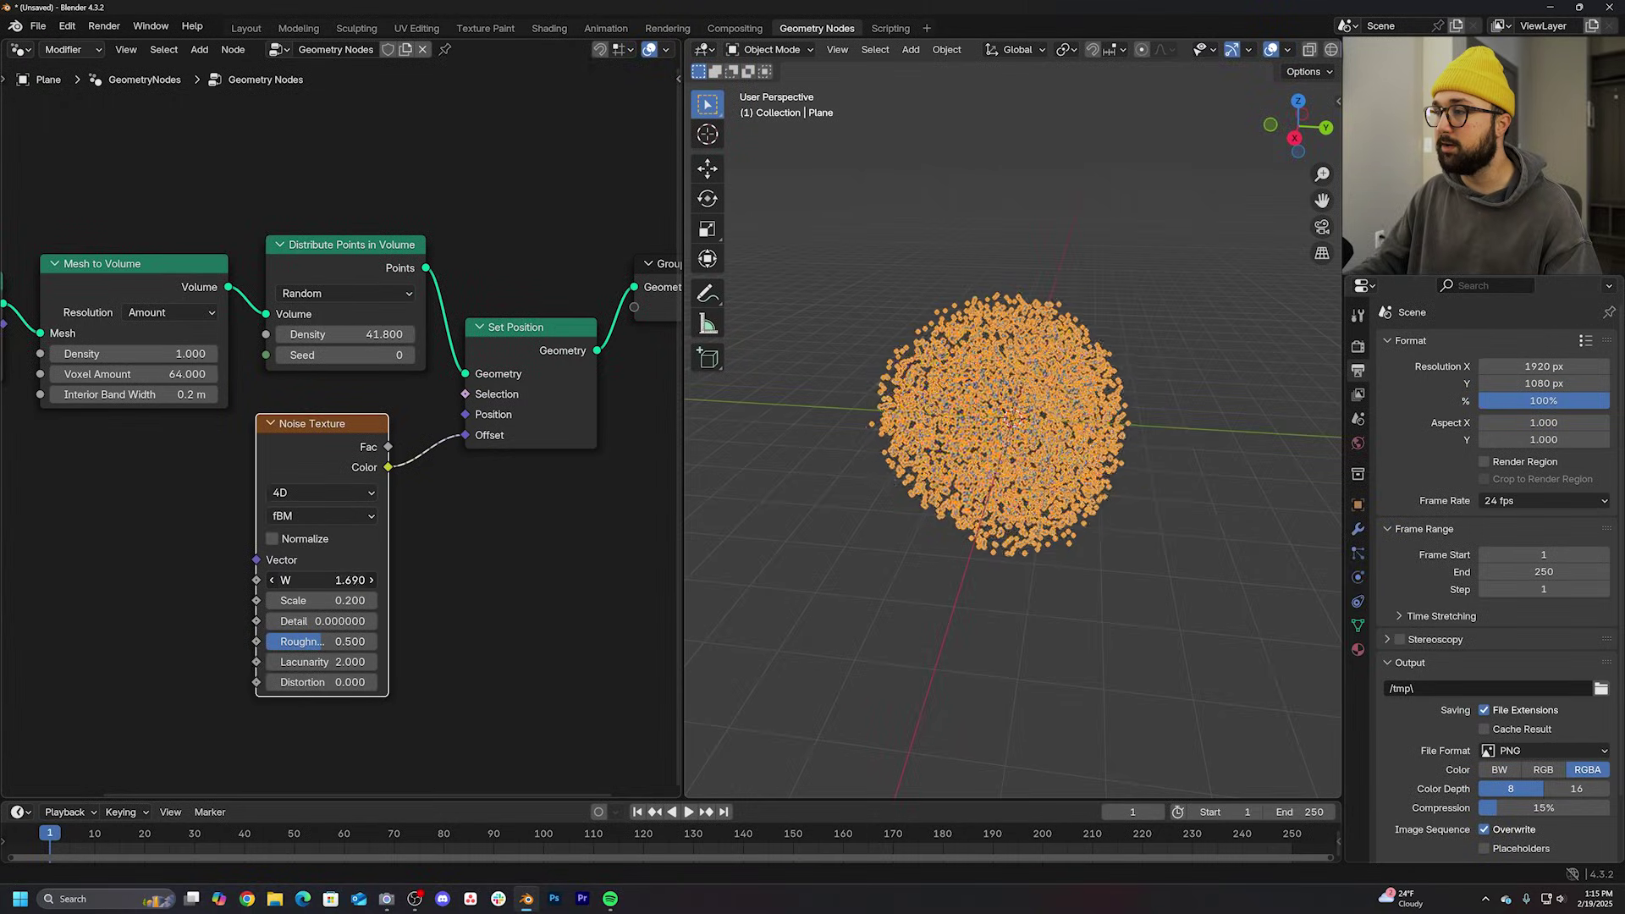
scroll(1034, 483, up, 4)
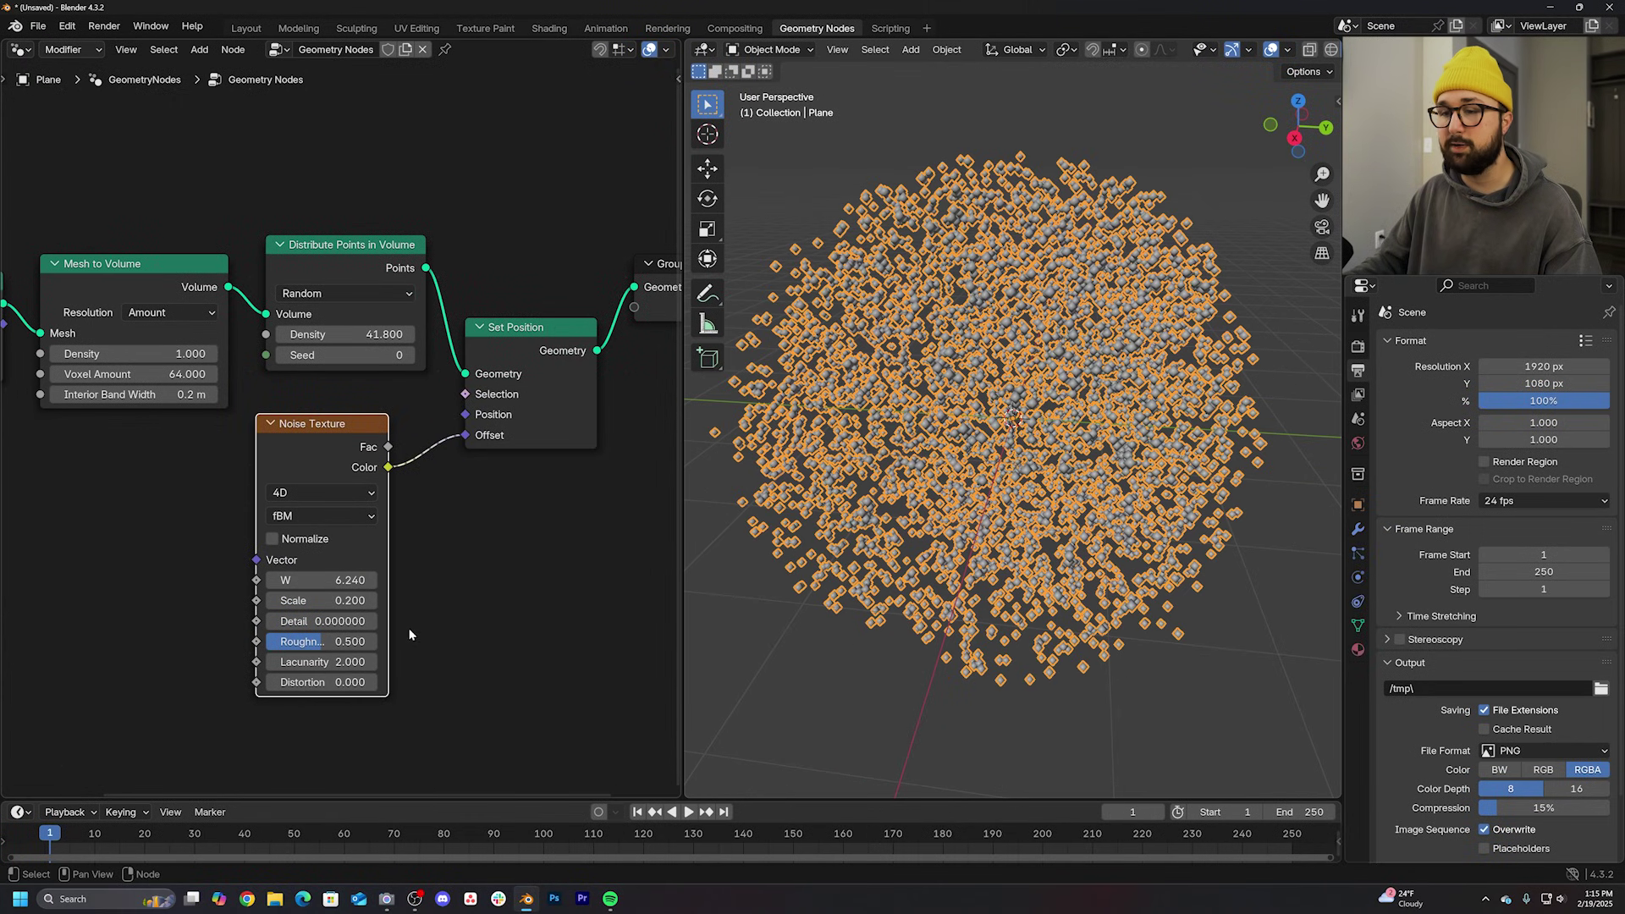
text(2)
text(Distortion 2.000)
key(Return)
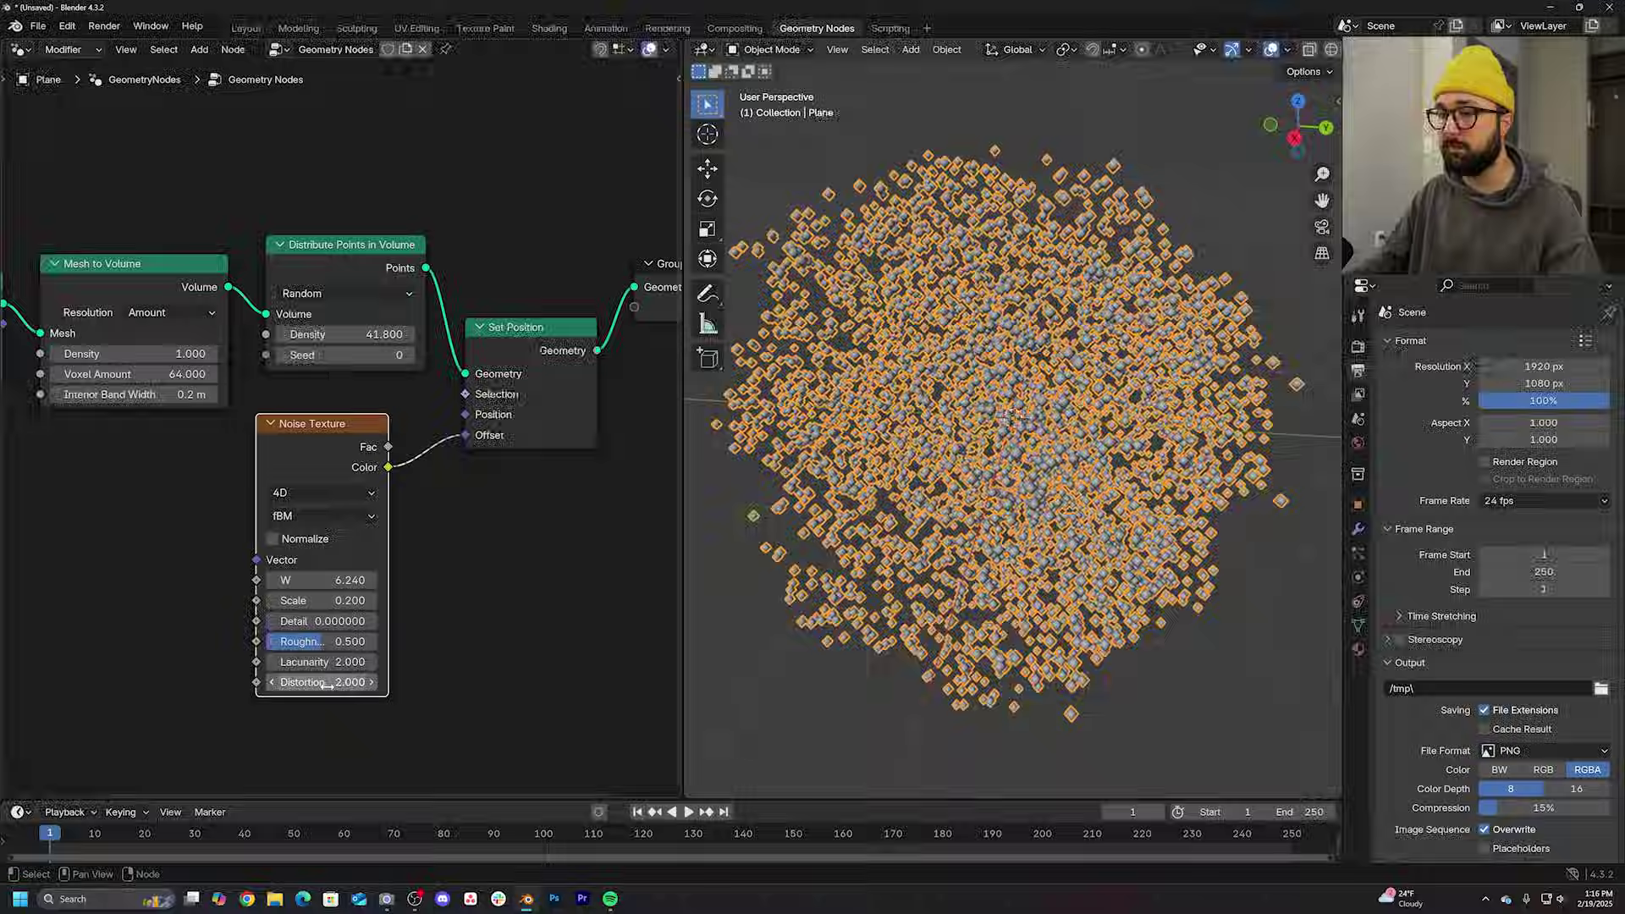
drag(329, 580, 615, 580)
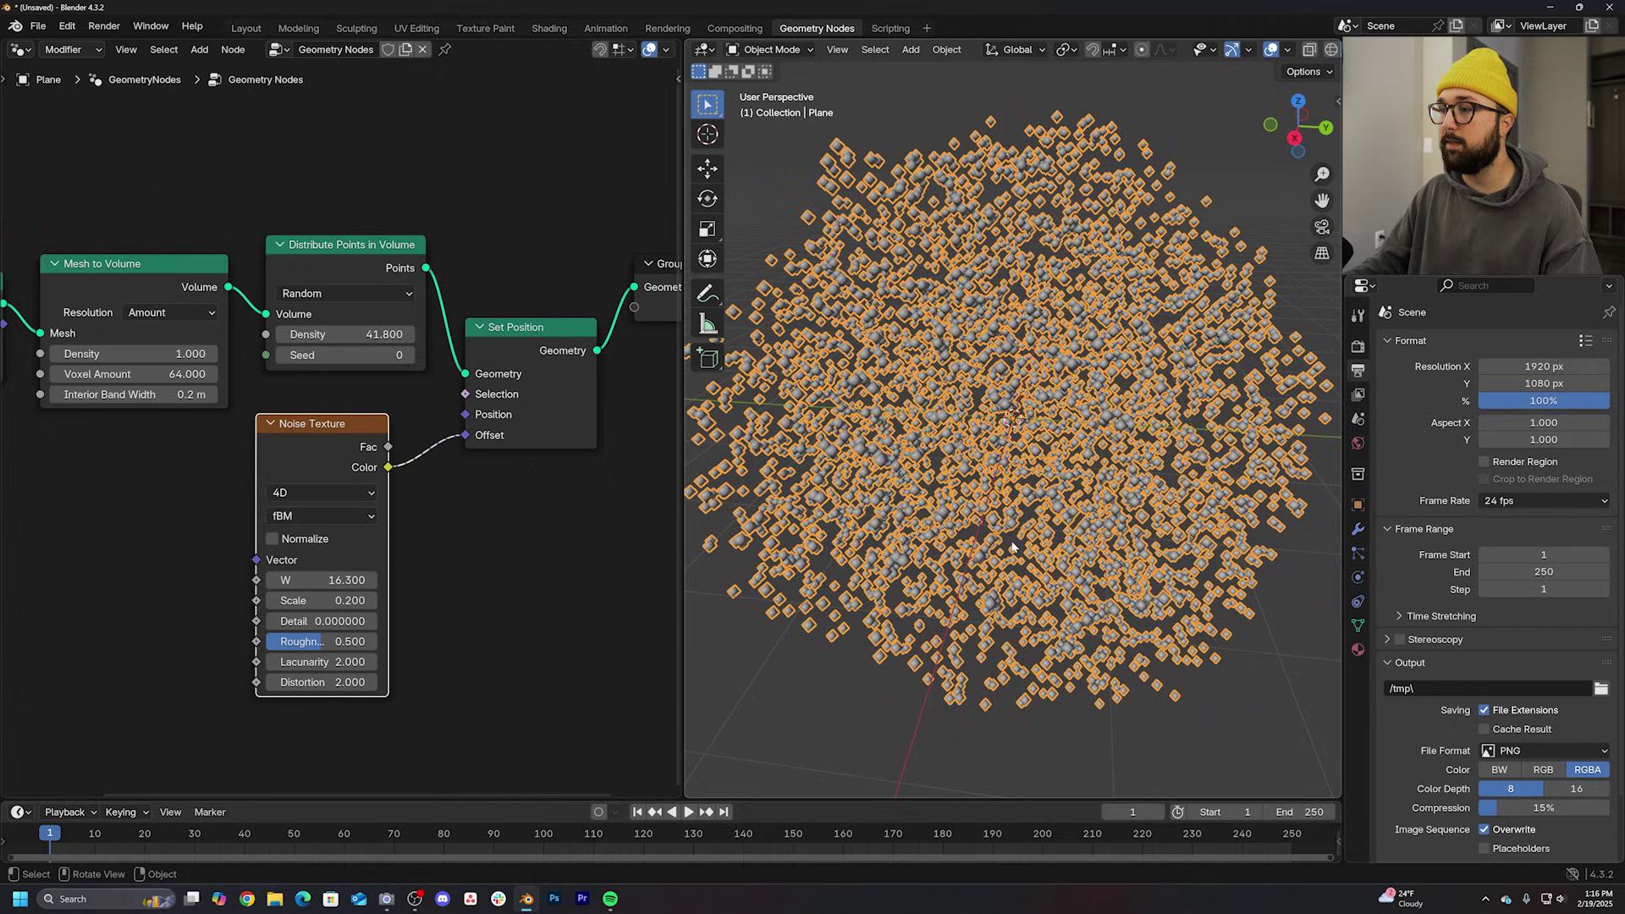
middle_drag(486, 472, 422, 367)
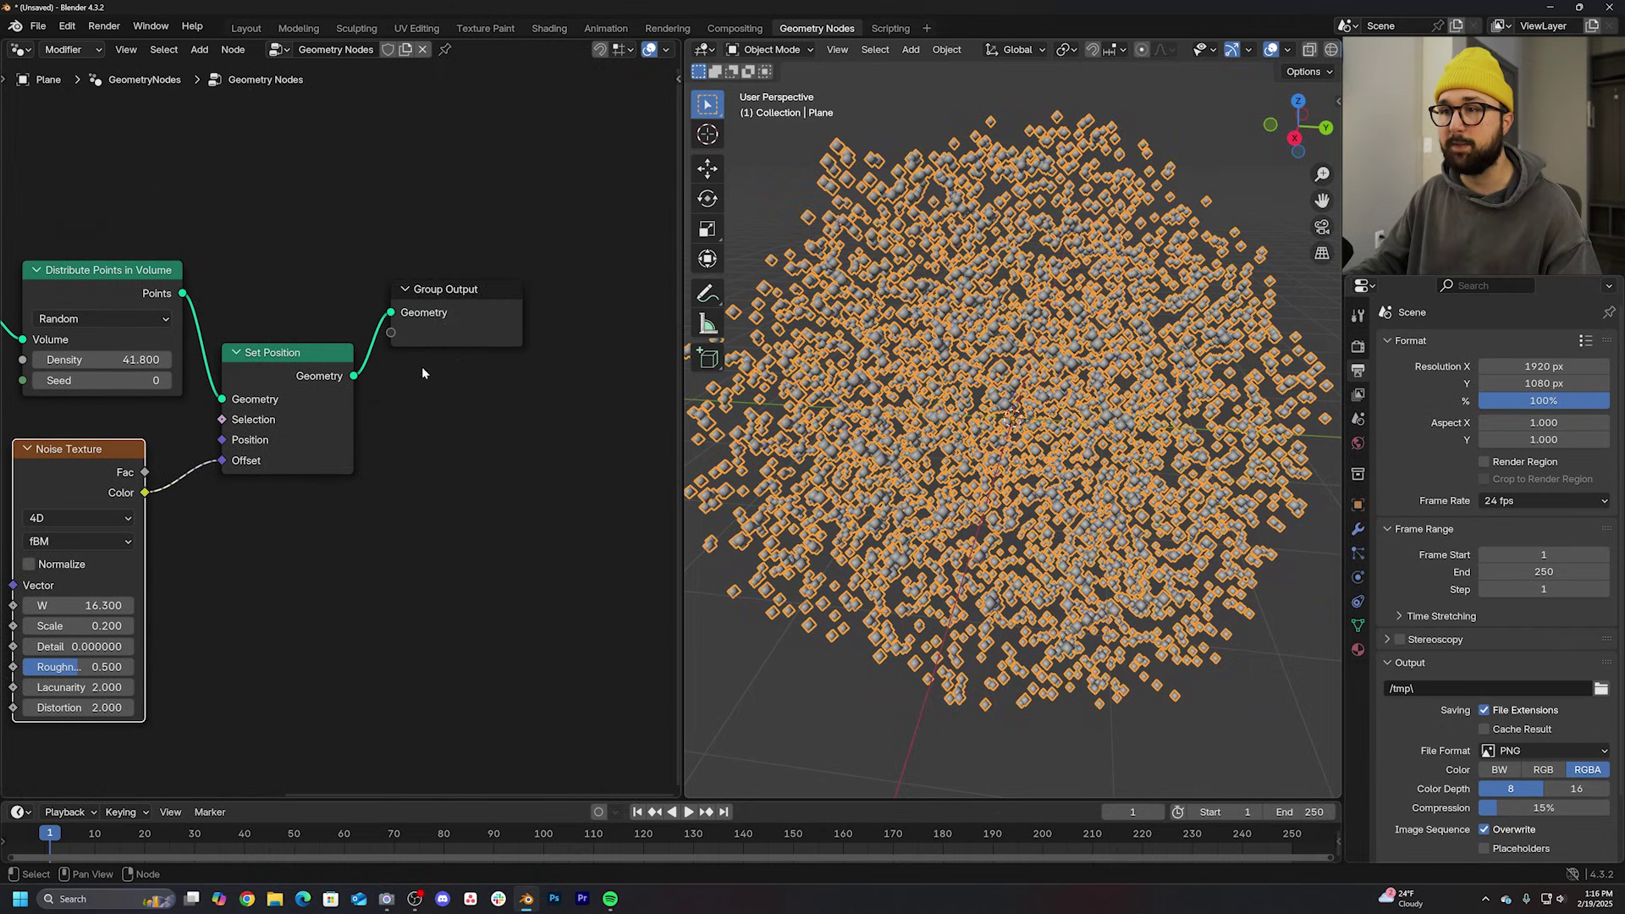
mouse_move(508, 348)
mouse_down()
mouse_move(539, 346)
mouse_move(568, 379)
mouse_up()
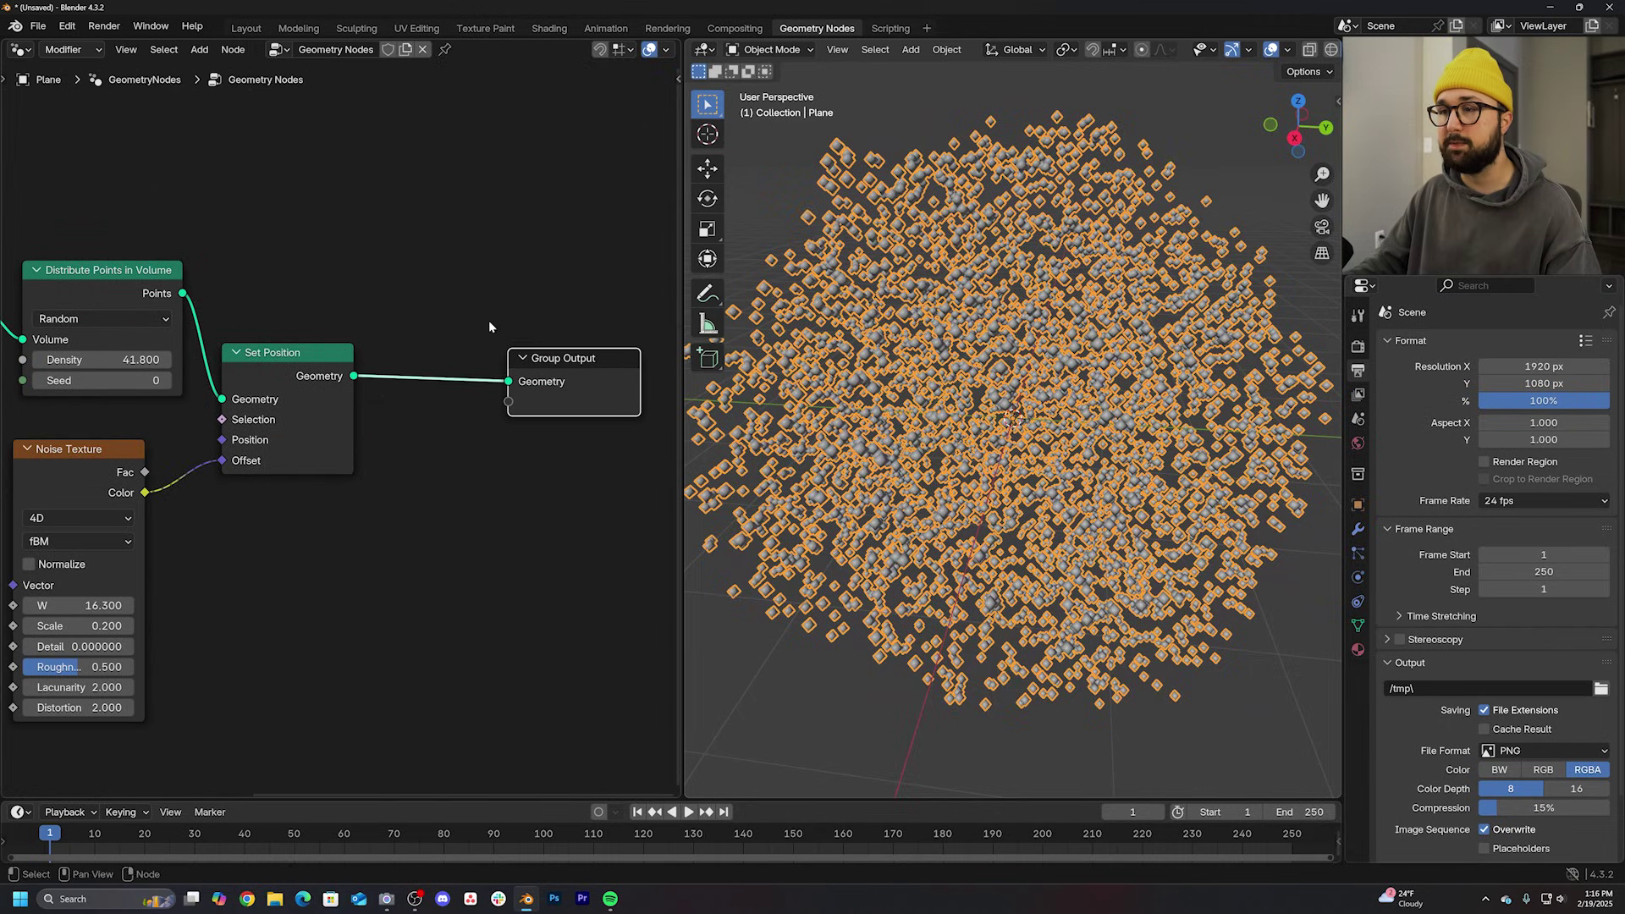
Step: Insert an Instance on Points node between Set Position and Group Output
key(shift+a)
click(452, 254)
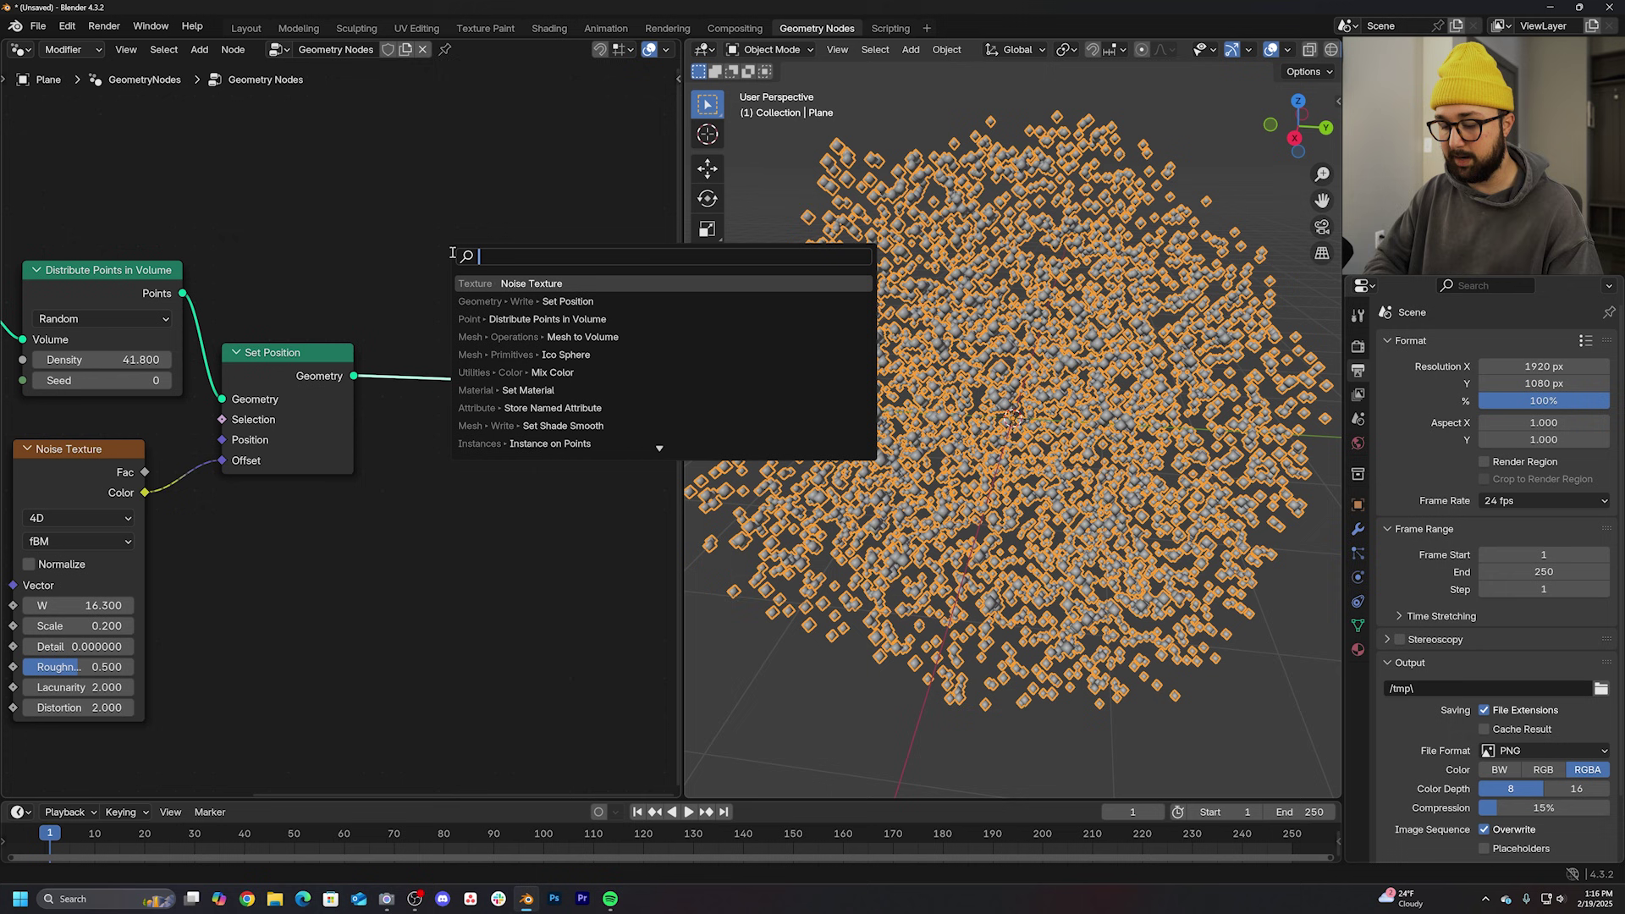
text(Ins)
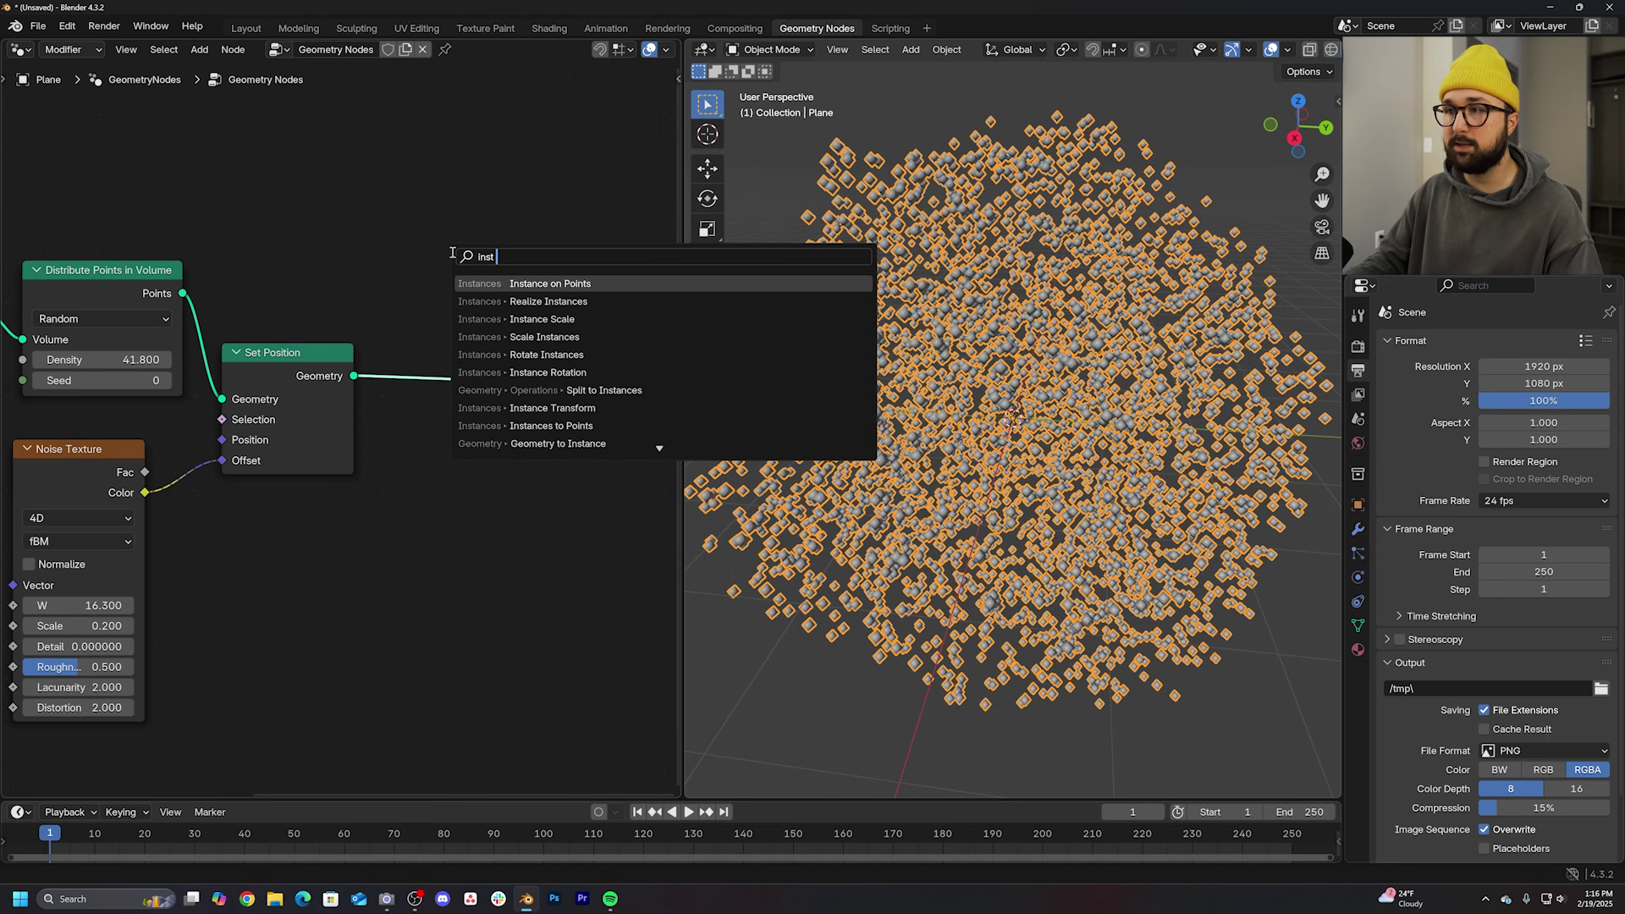
click(607, 276)
click(438, 321)
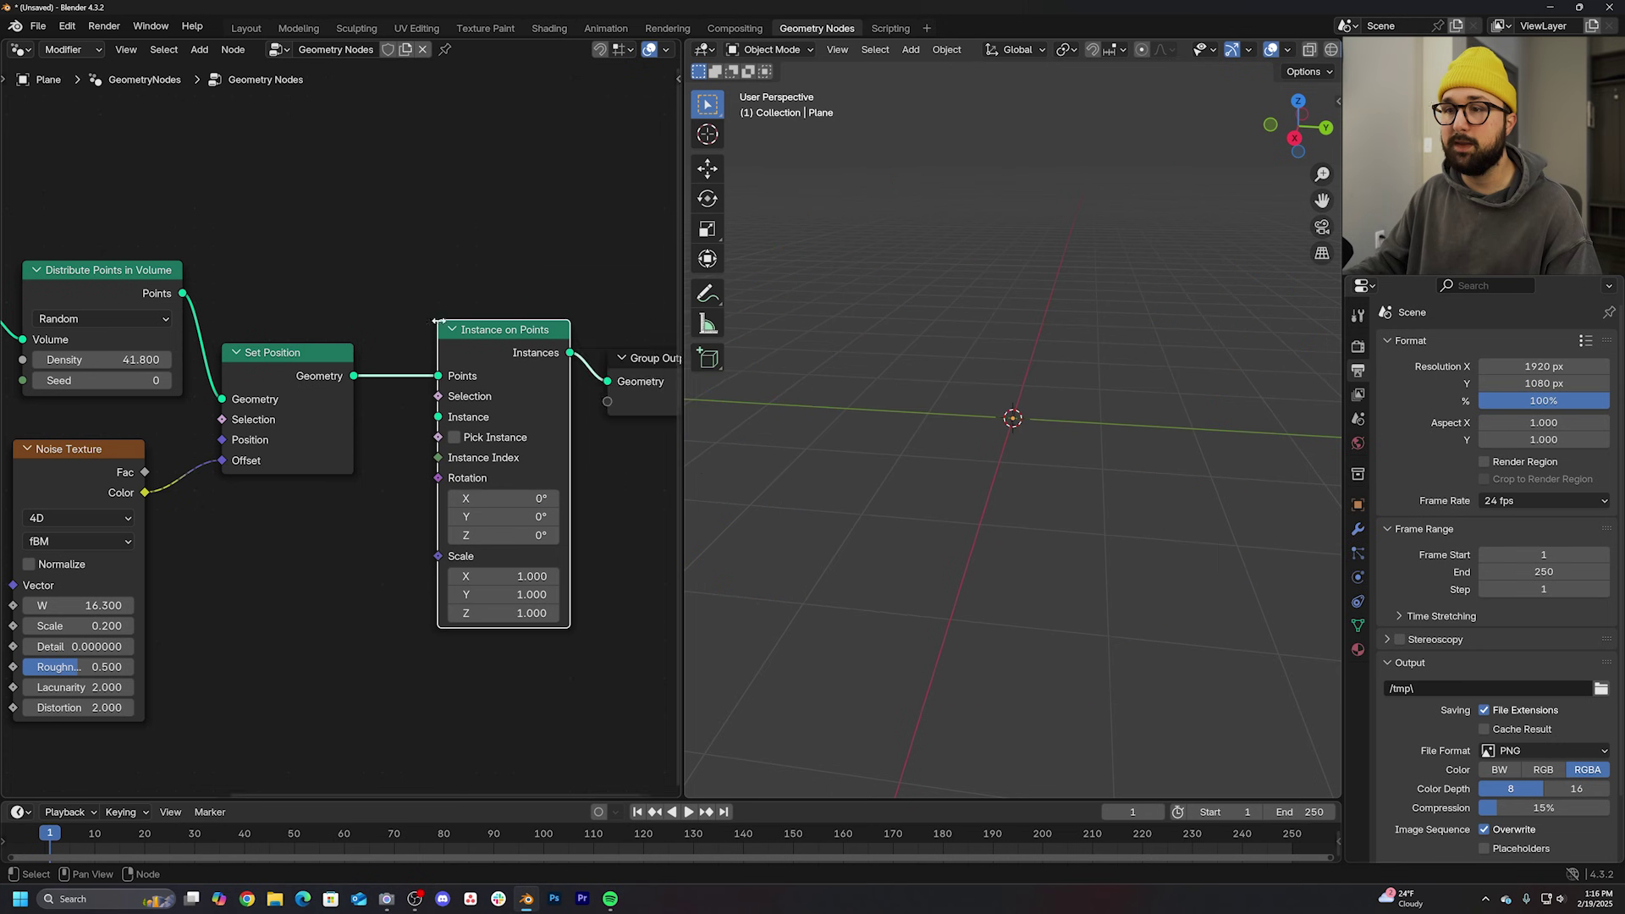
Step: Add an Ico Sphere of radius 0.01 m as the instance shape
key(shift+a)
click(498, 185)
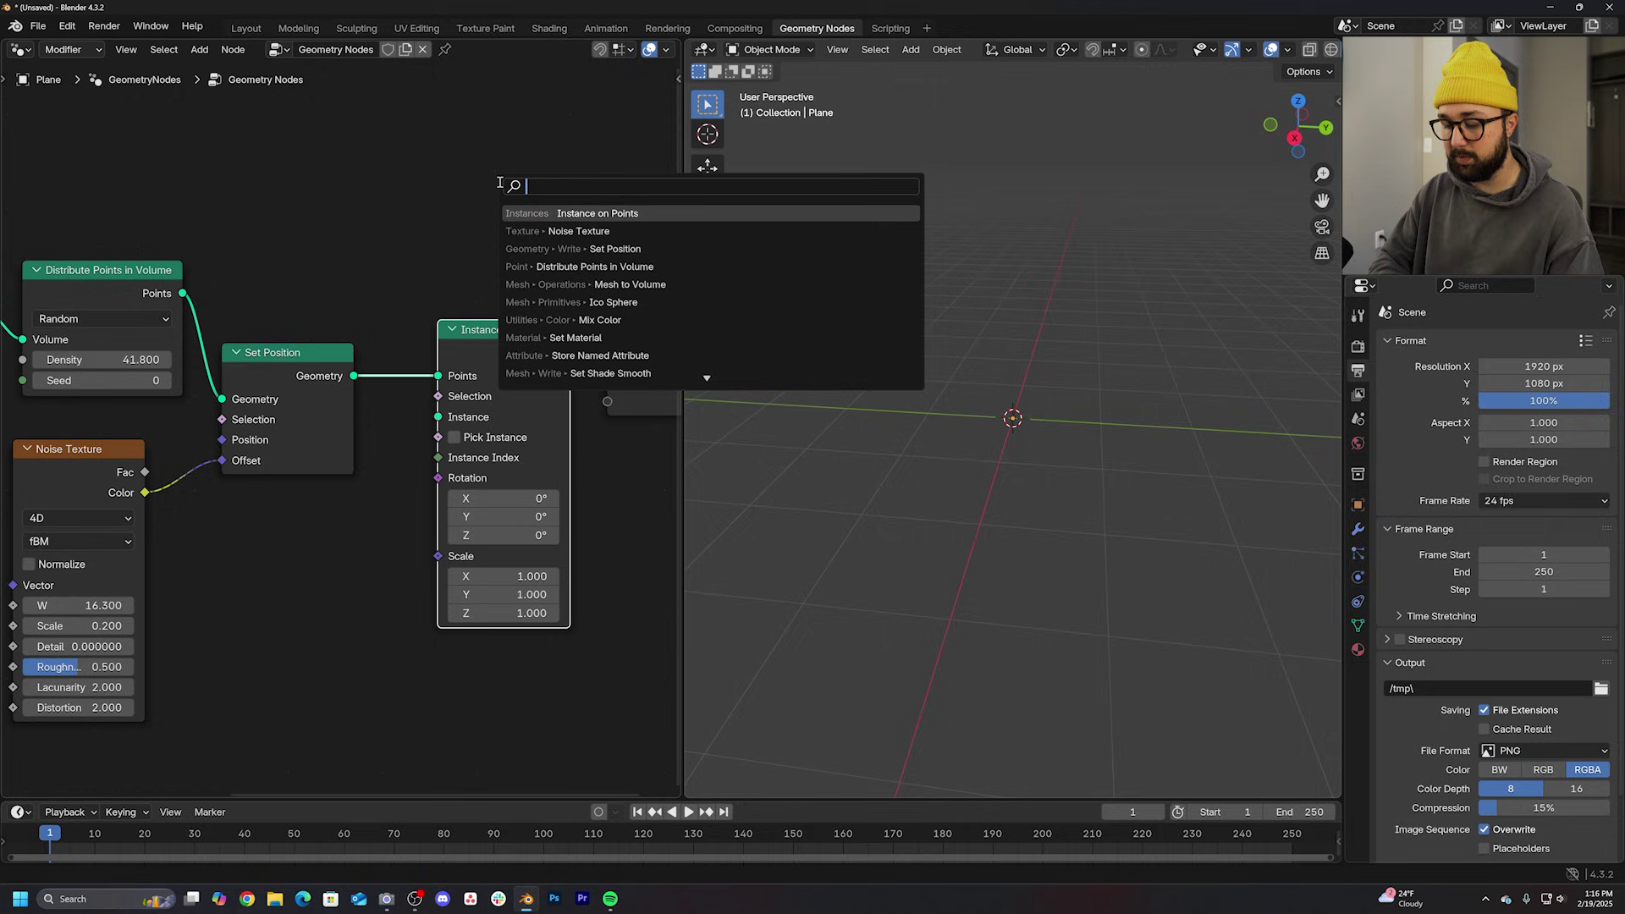
text(Ico)
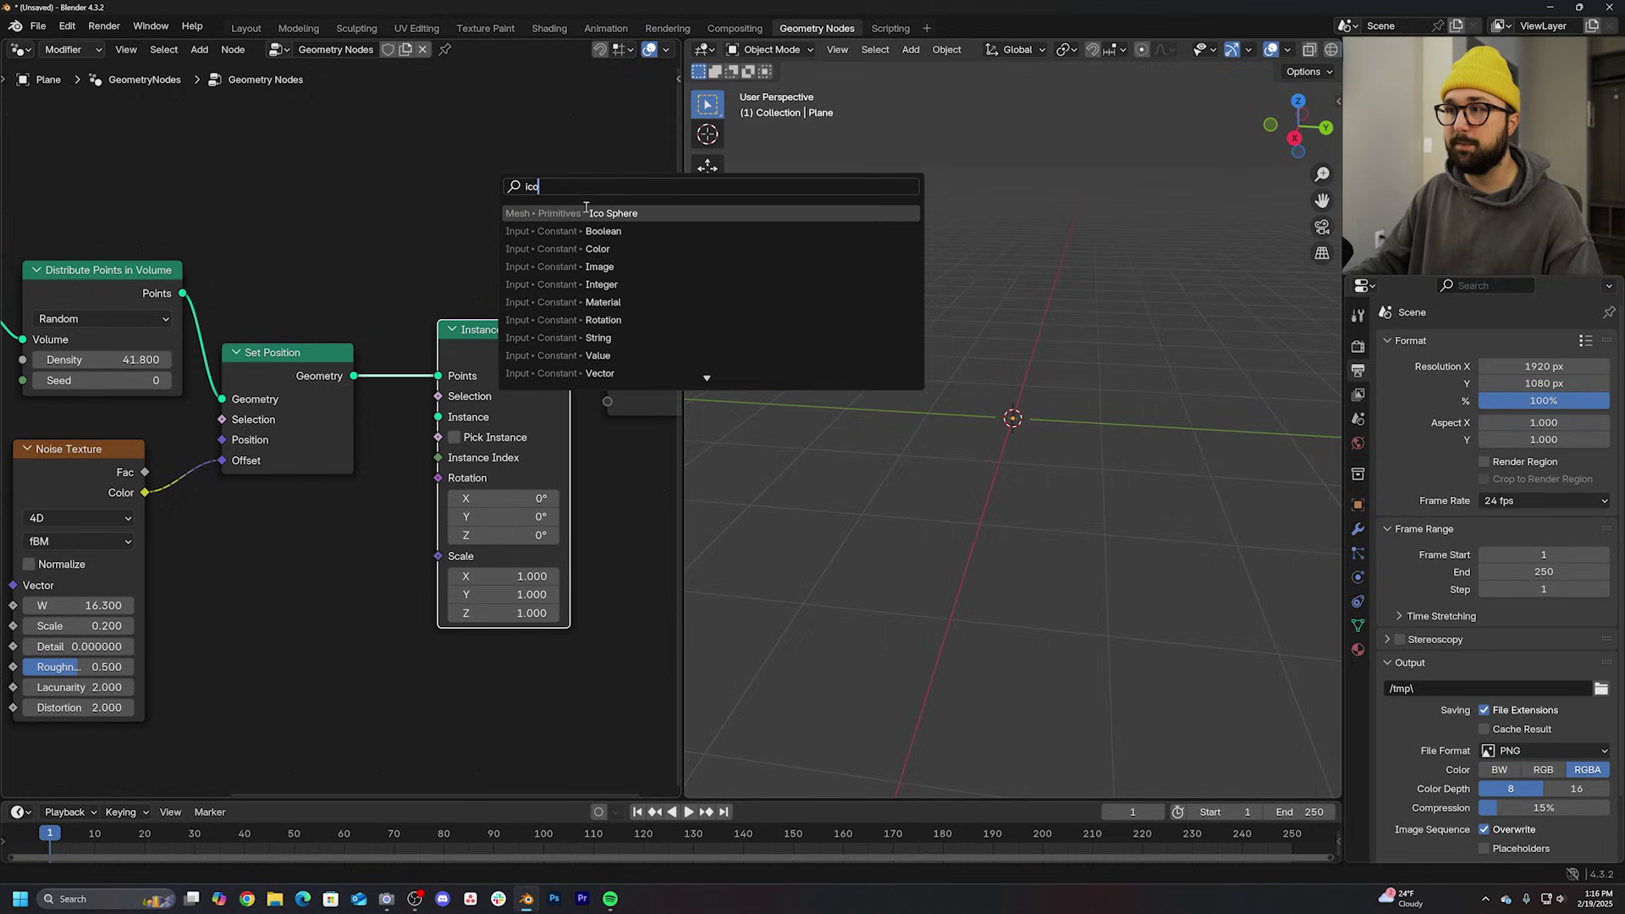
click(585, 213)
click(207, 502)
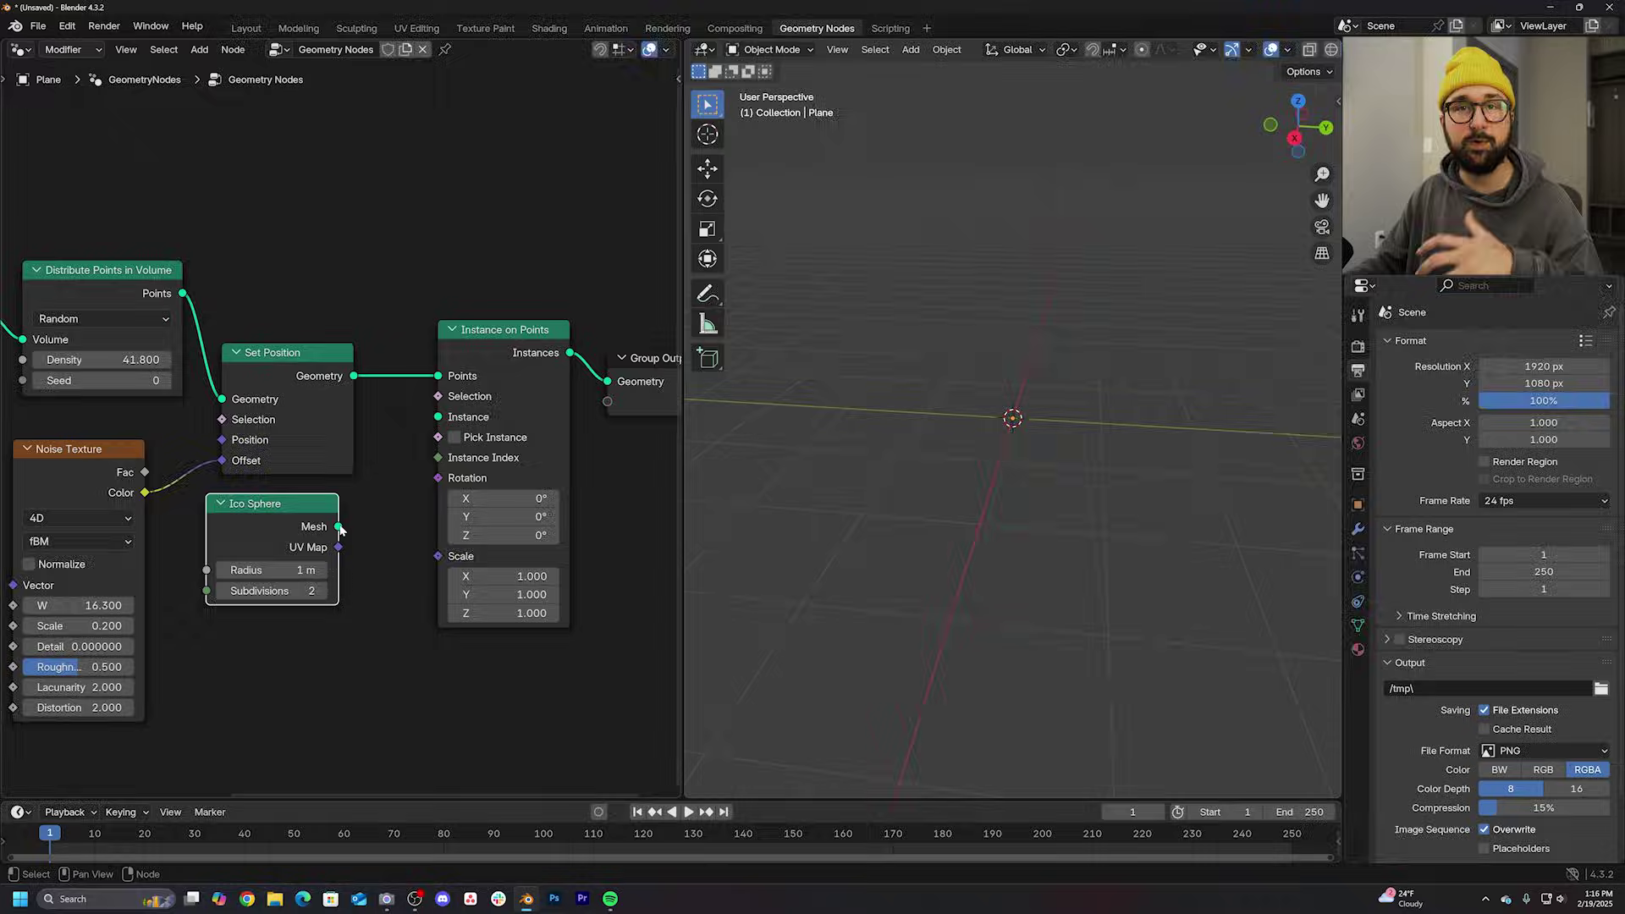
drag(341, 526, 356, 507)
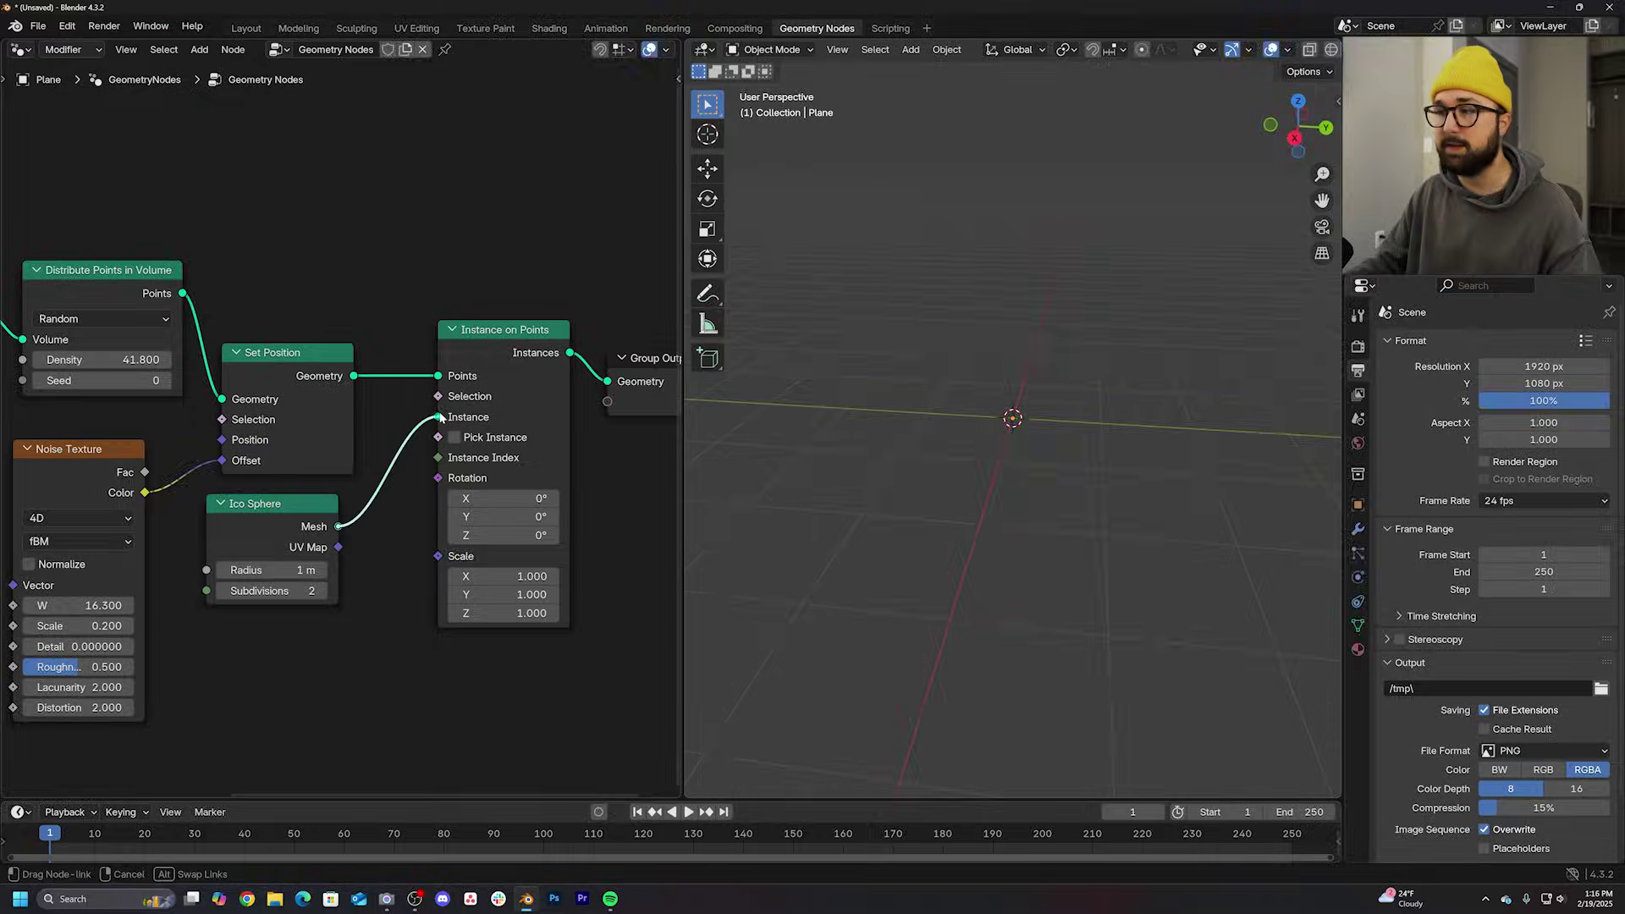
drag(442, 417, 442, 418)
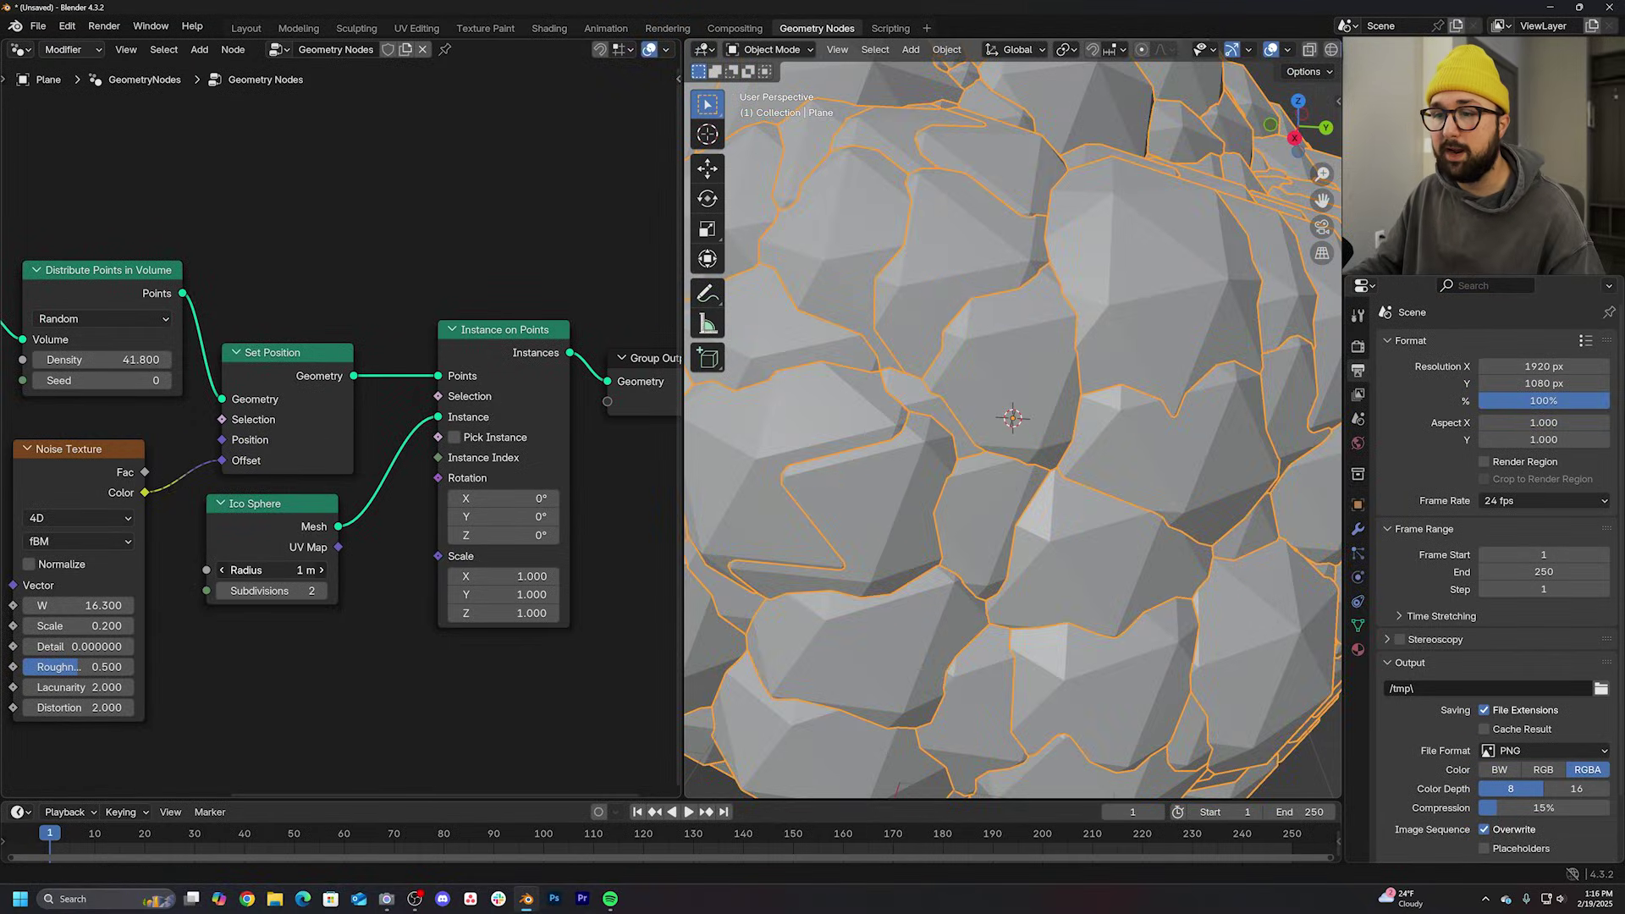
mouse_move(273, 570)
mouse_down()
mouse_move(229, 570)
mouse_move(298, 571)
mouse_move(273, 570)
mouse_up()
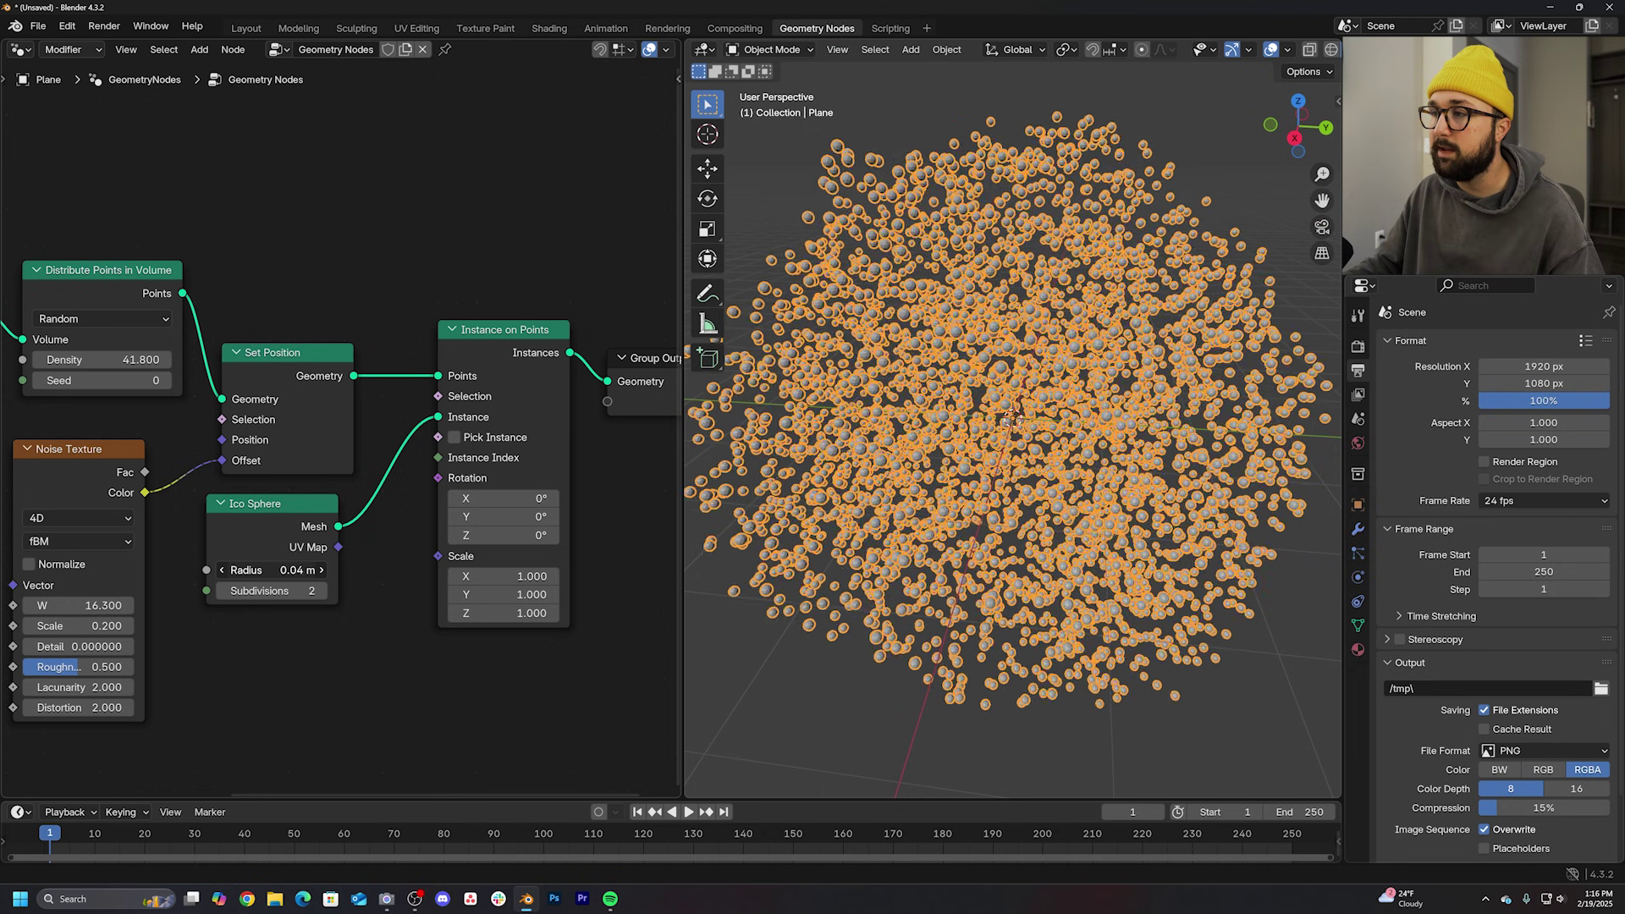
Step: Insert a Set Shade Smooth node between the 0.03 m Ico Sphere and Instance on Points
click(819, 704)
key(shift+a)
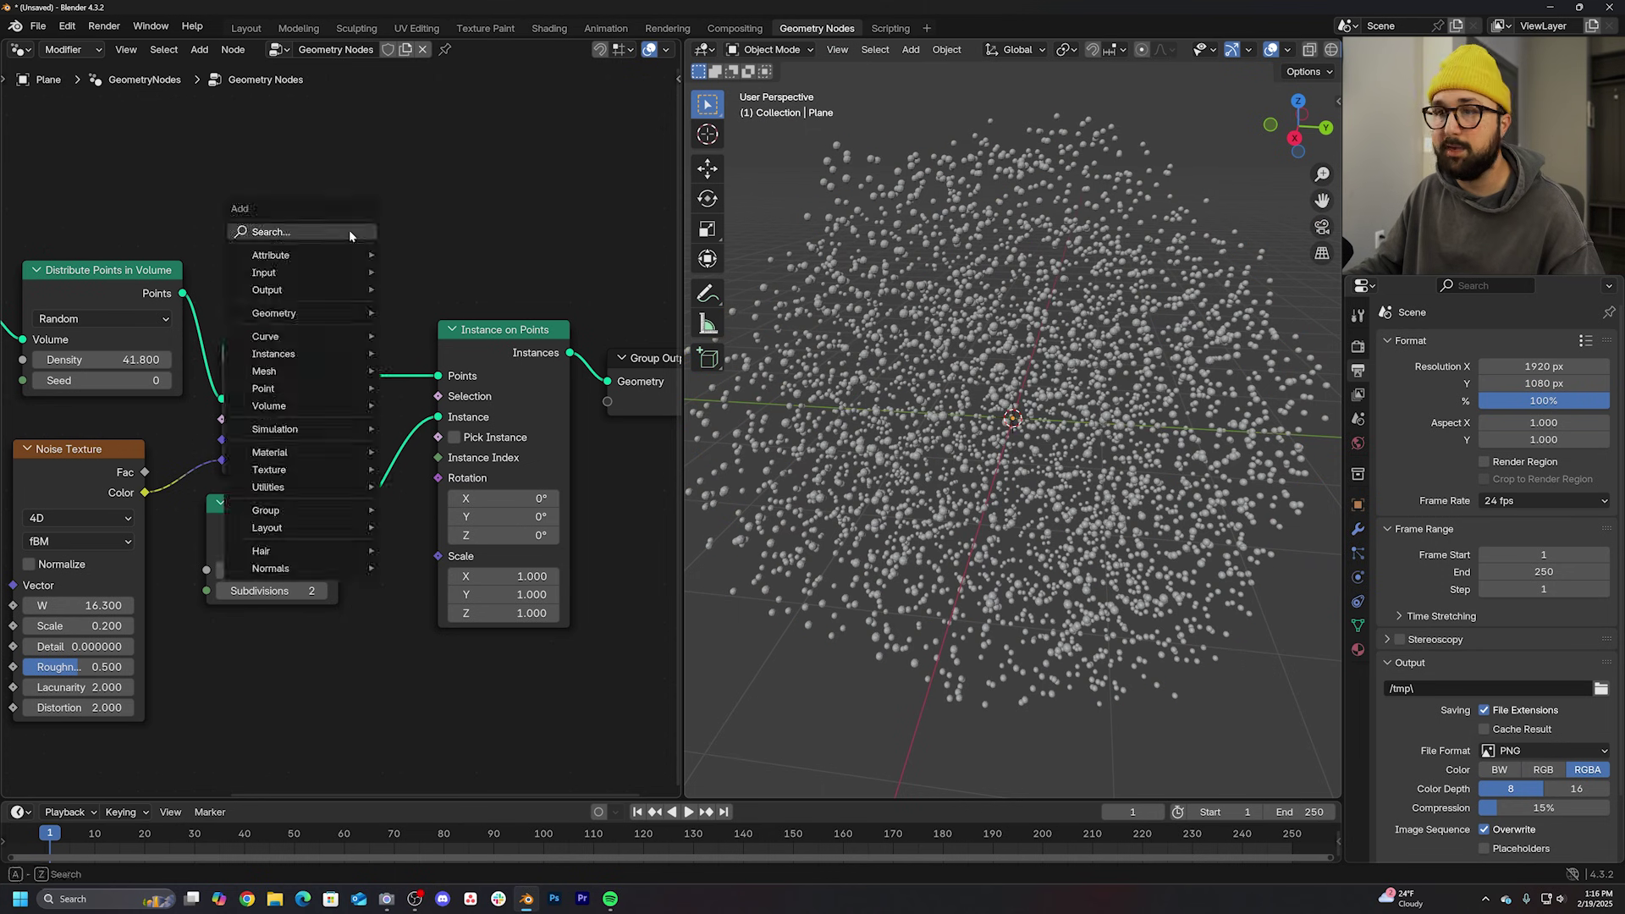
text(set sh)
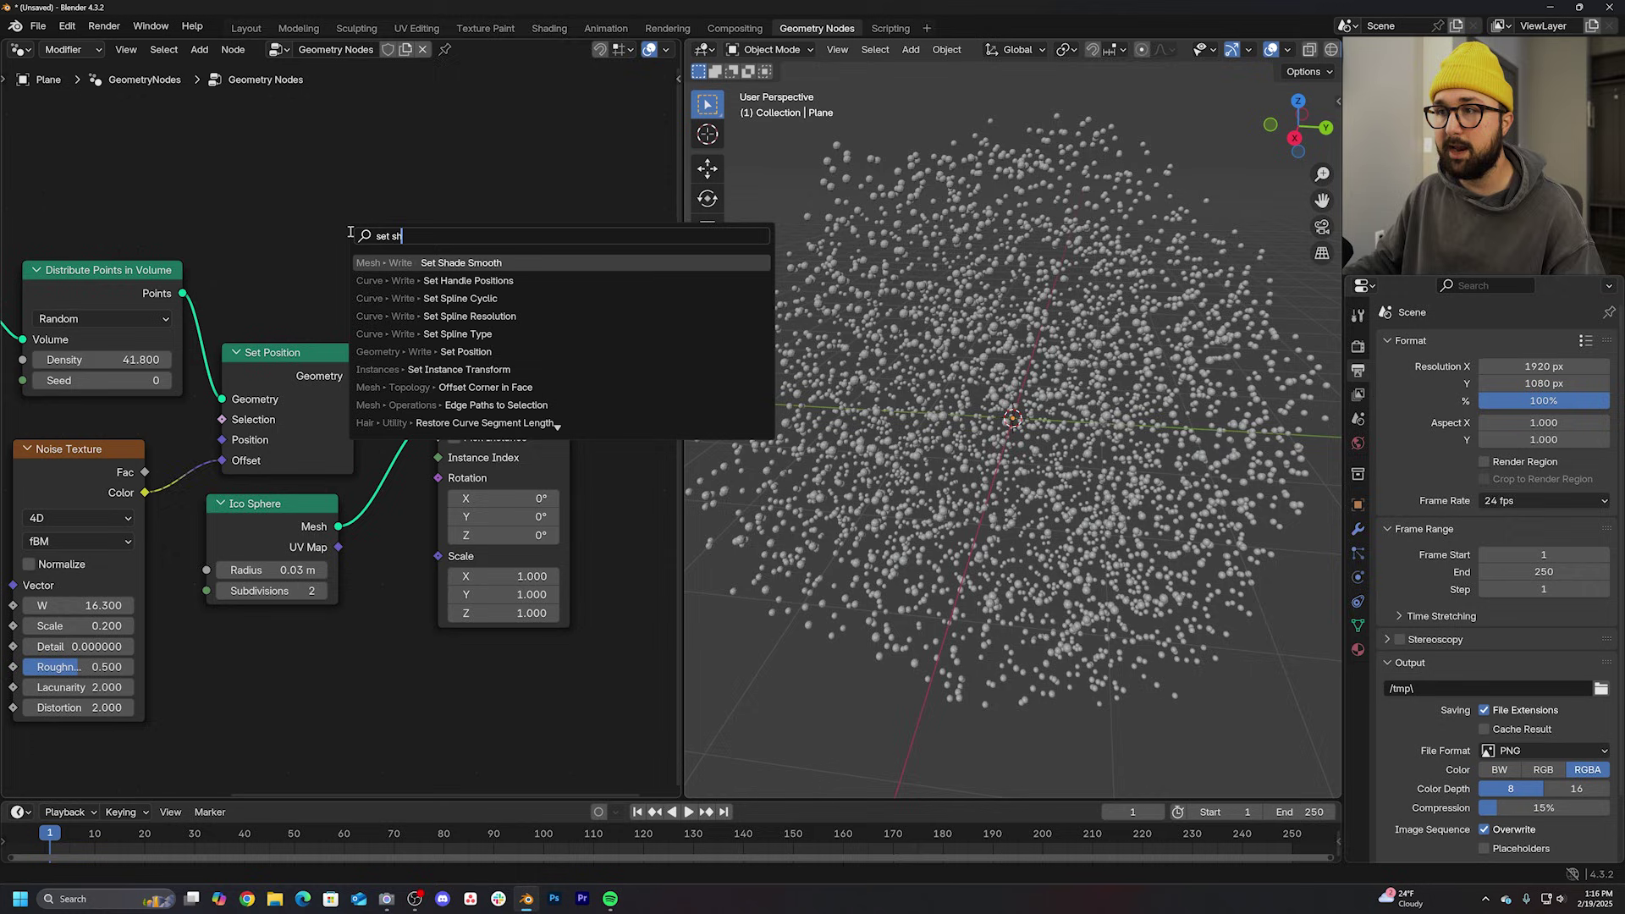
key(Return)
click(362, 446)
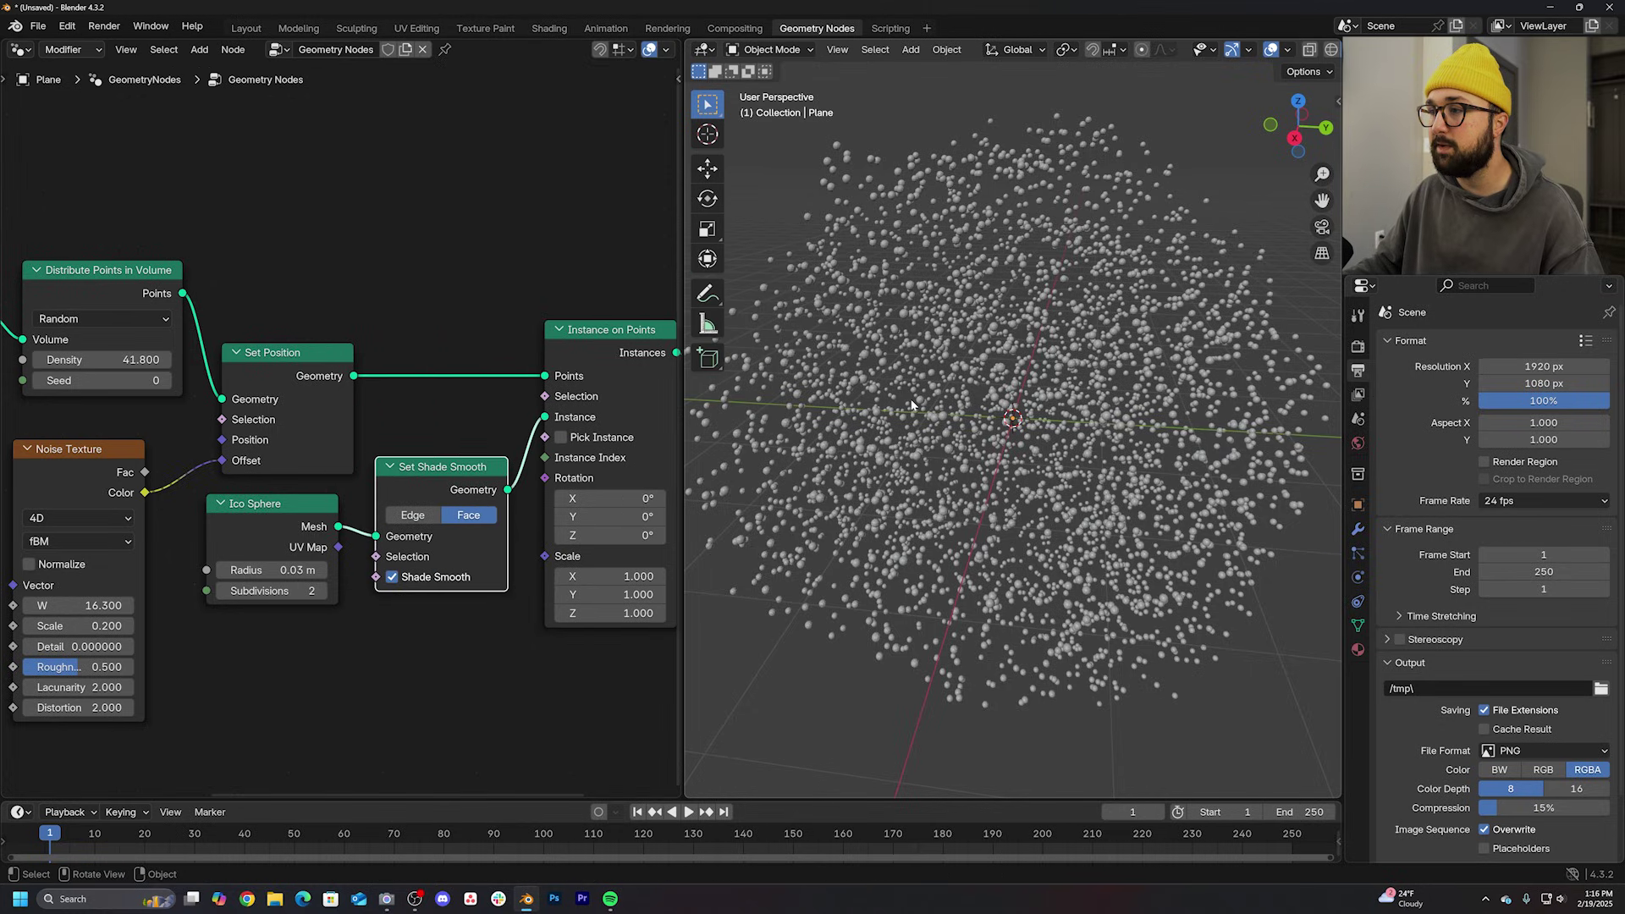
scroll(1006, 333, up, 5)
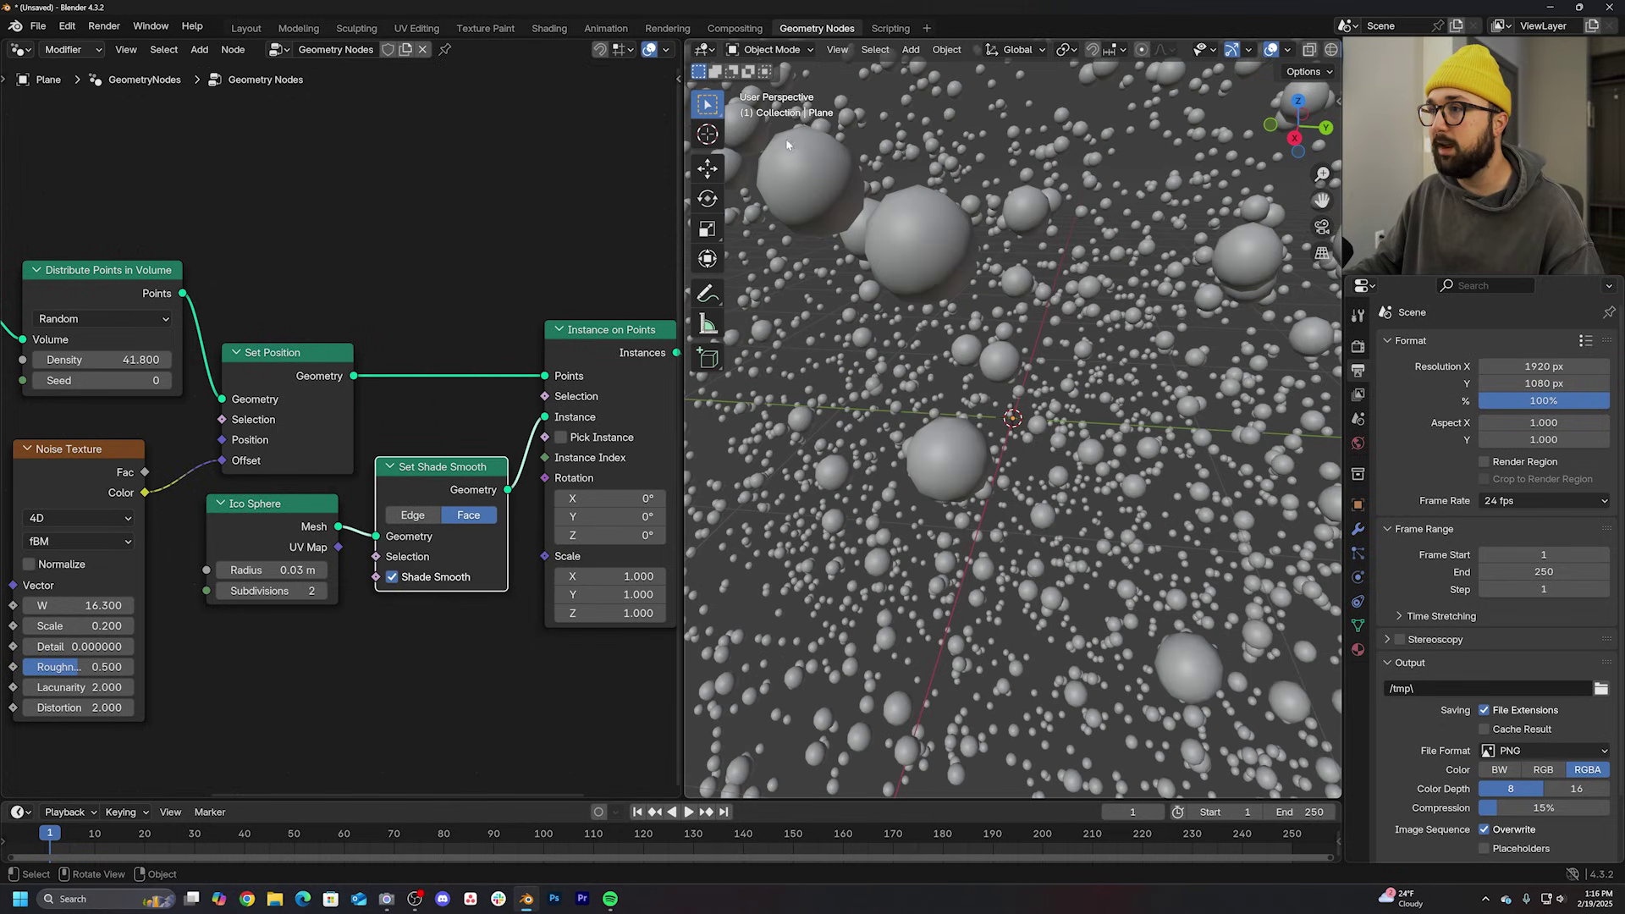
scroll(924, 427, down, 5)
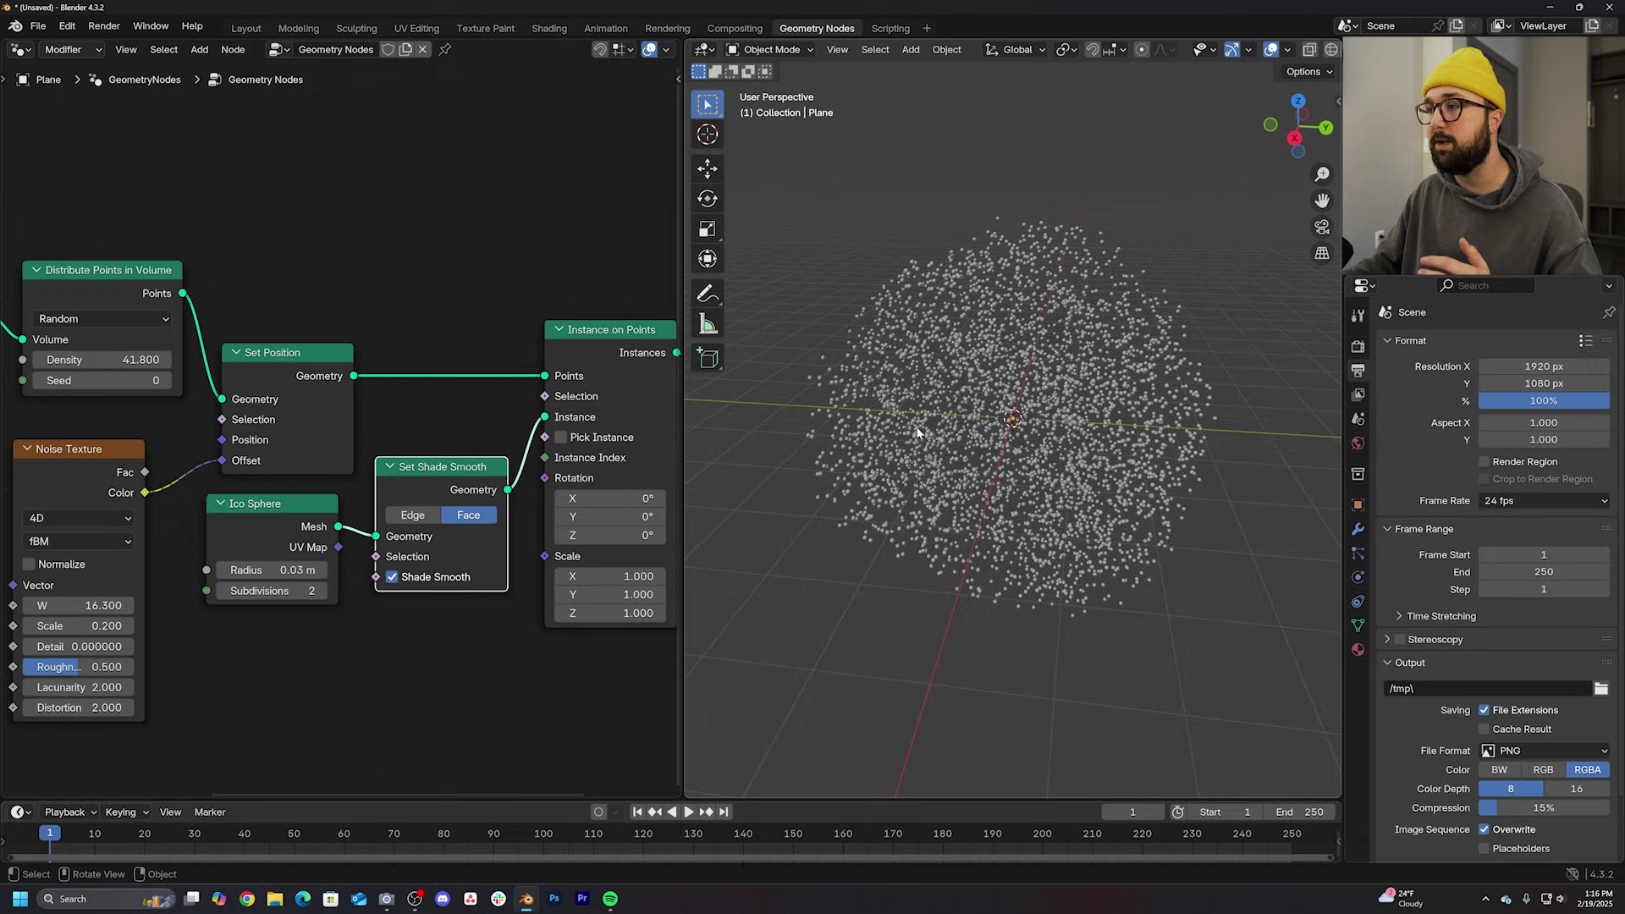
middle_drag(934, 472, 963, 440)
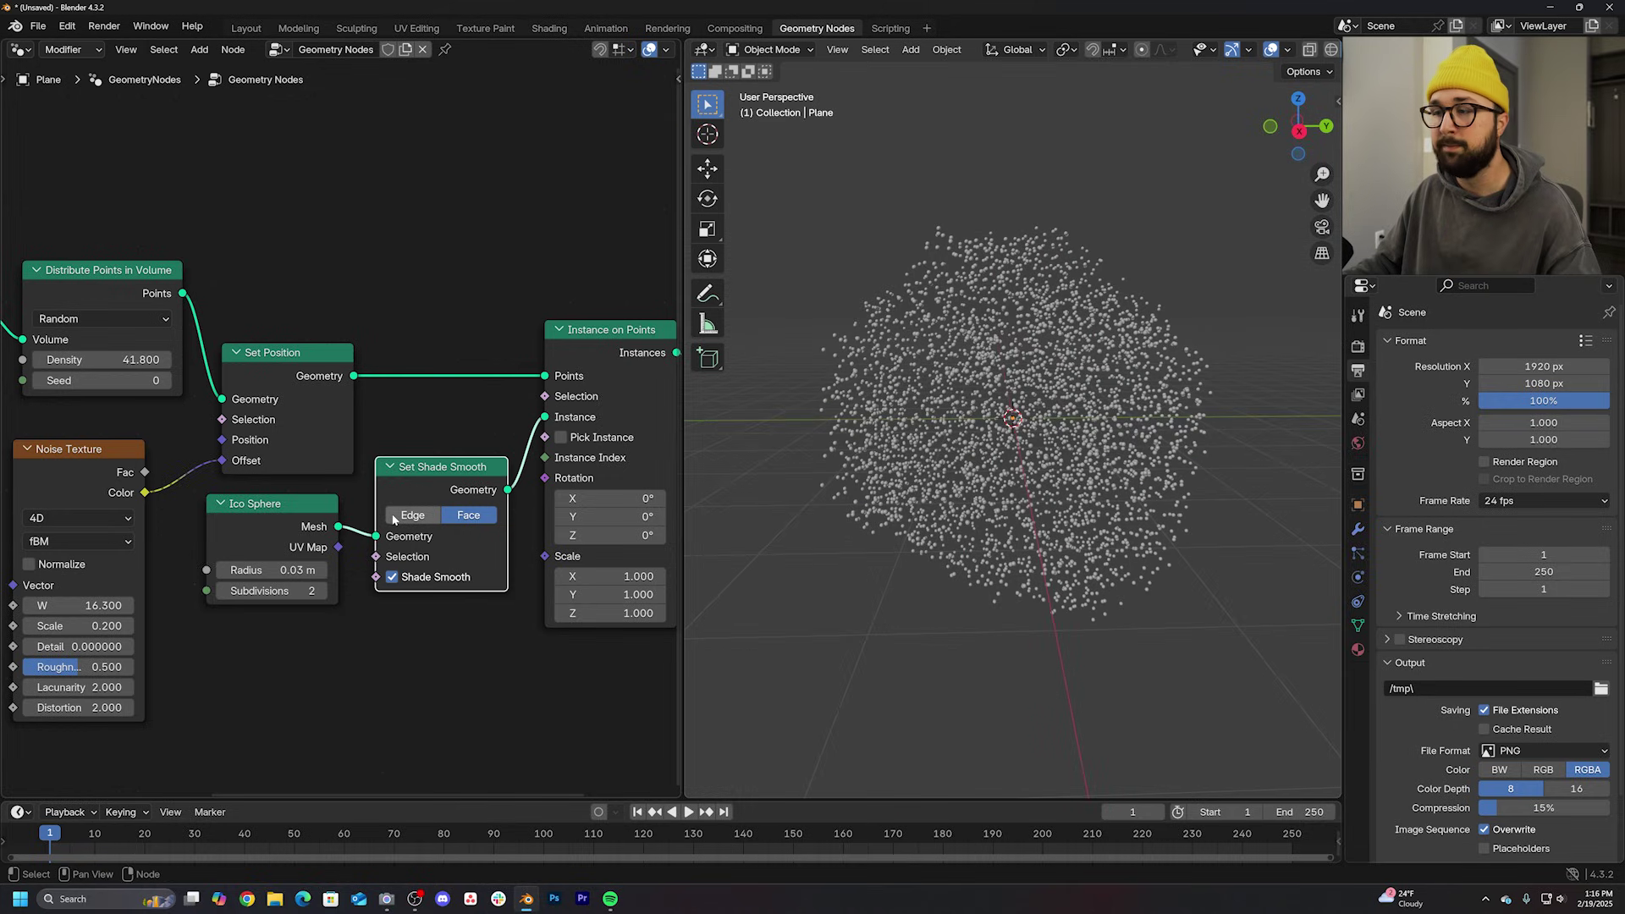
scroll(393, 517, down, 2)
Step: Multiply the noise offset by 2.94 with a Vector Math node and raise the noise W
middle_drag(228, 462, 389, 400)
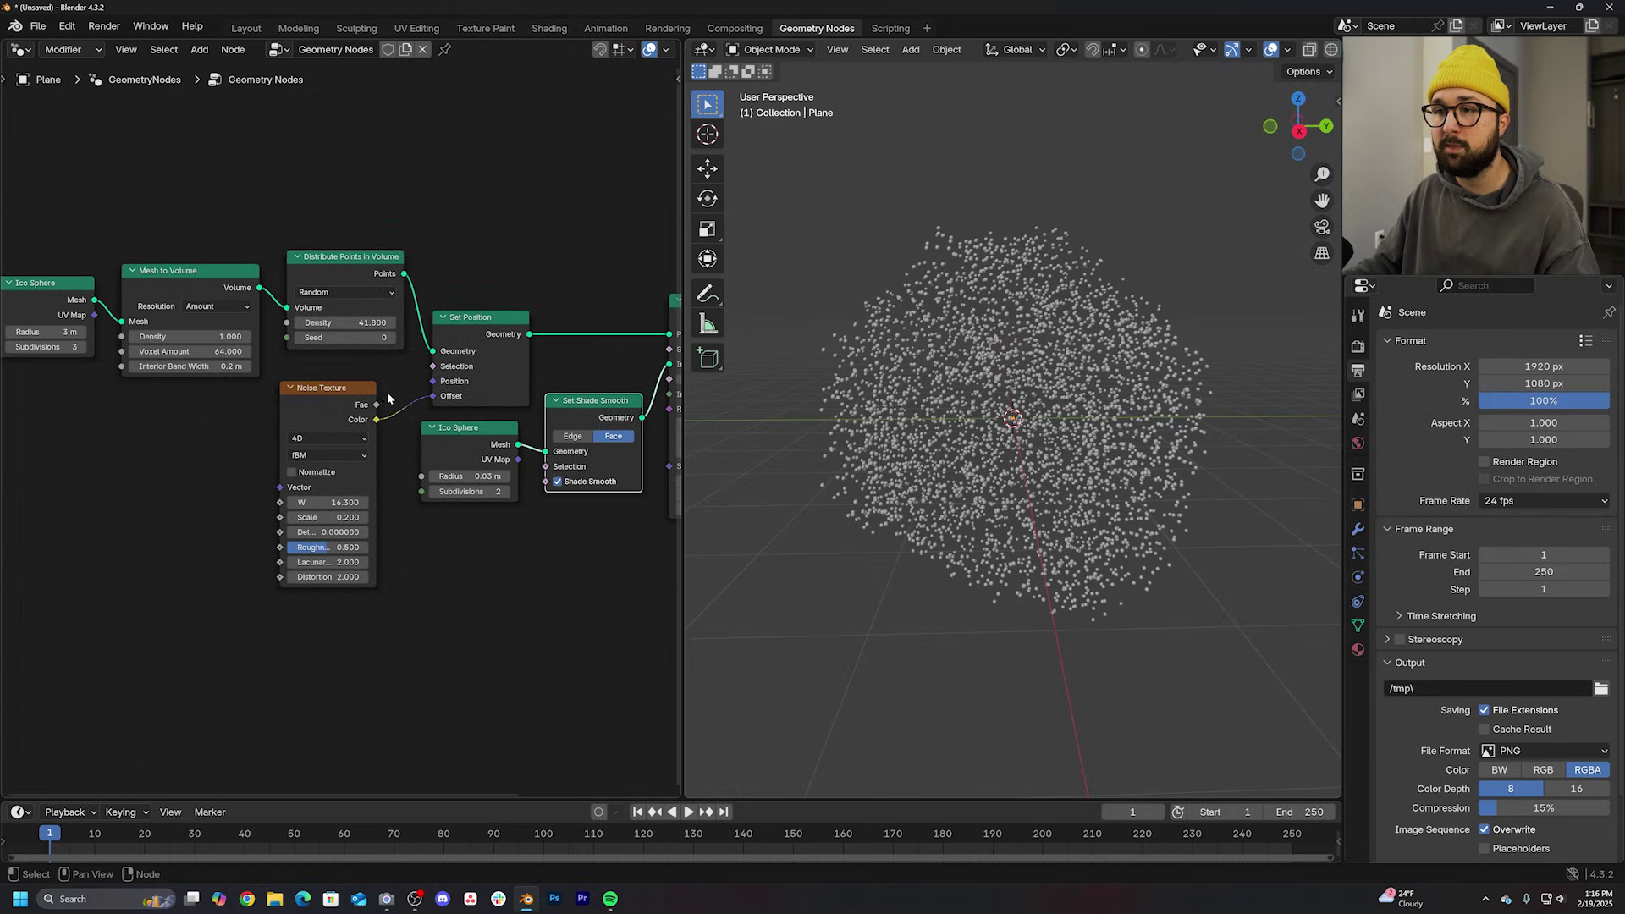
mouse_move(349, 469)
mouse_down()
mouse_move(225, 519)
mouse_move(254, 554)
mouse_up()
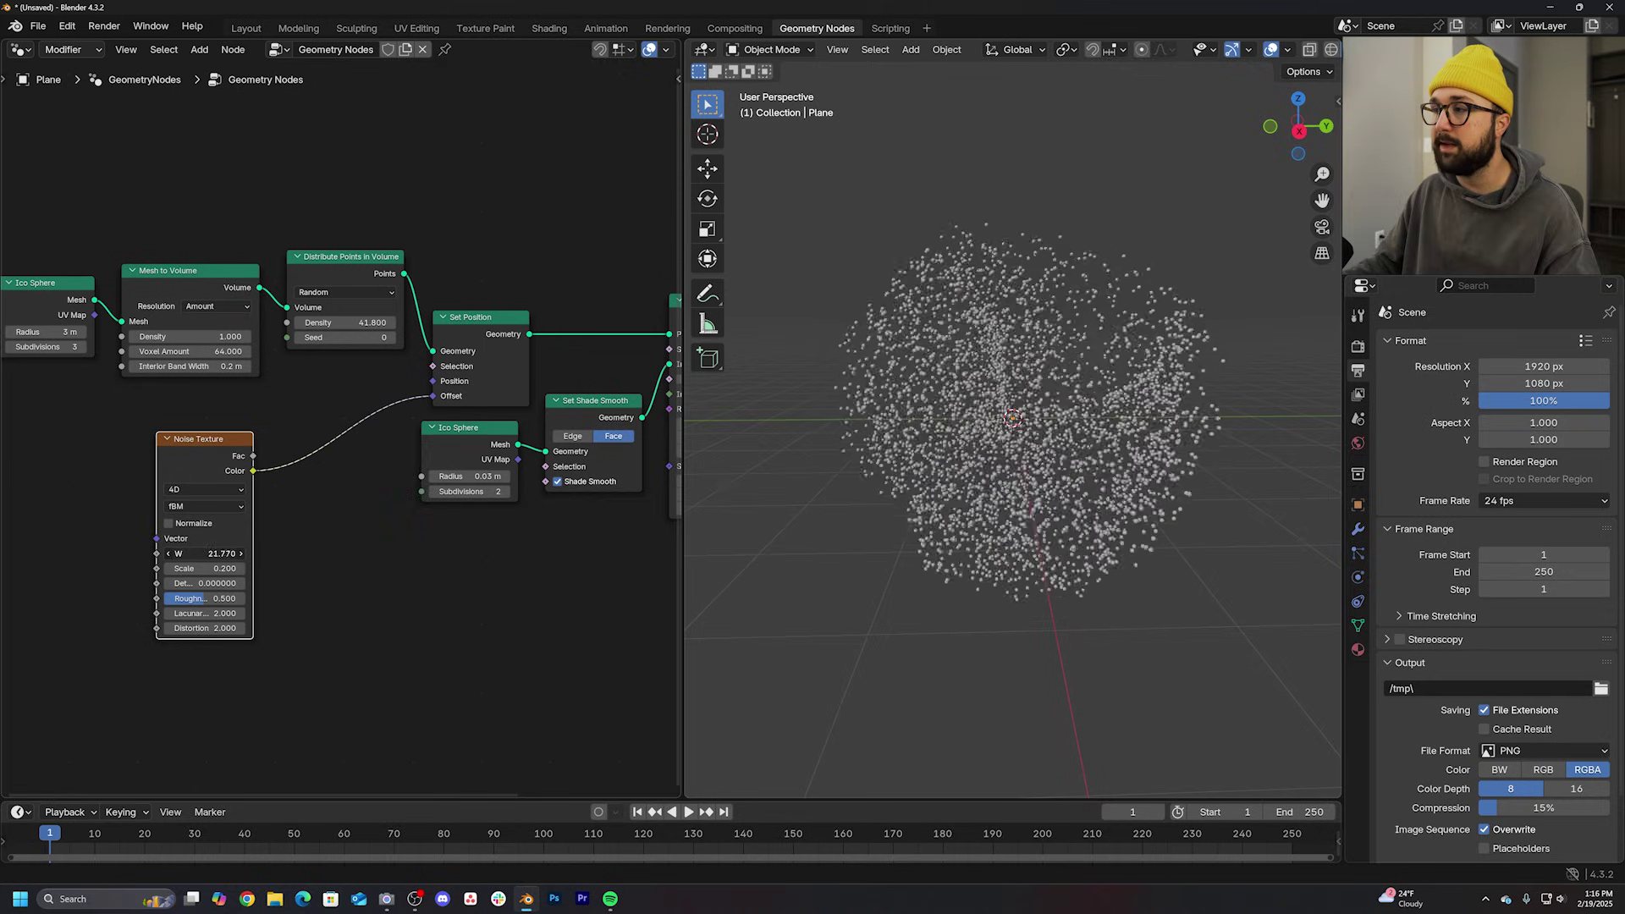
drag(203, 554, 204, 564)
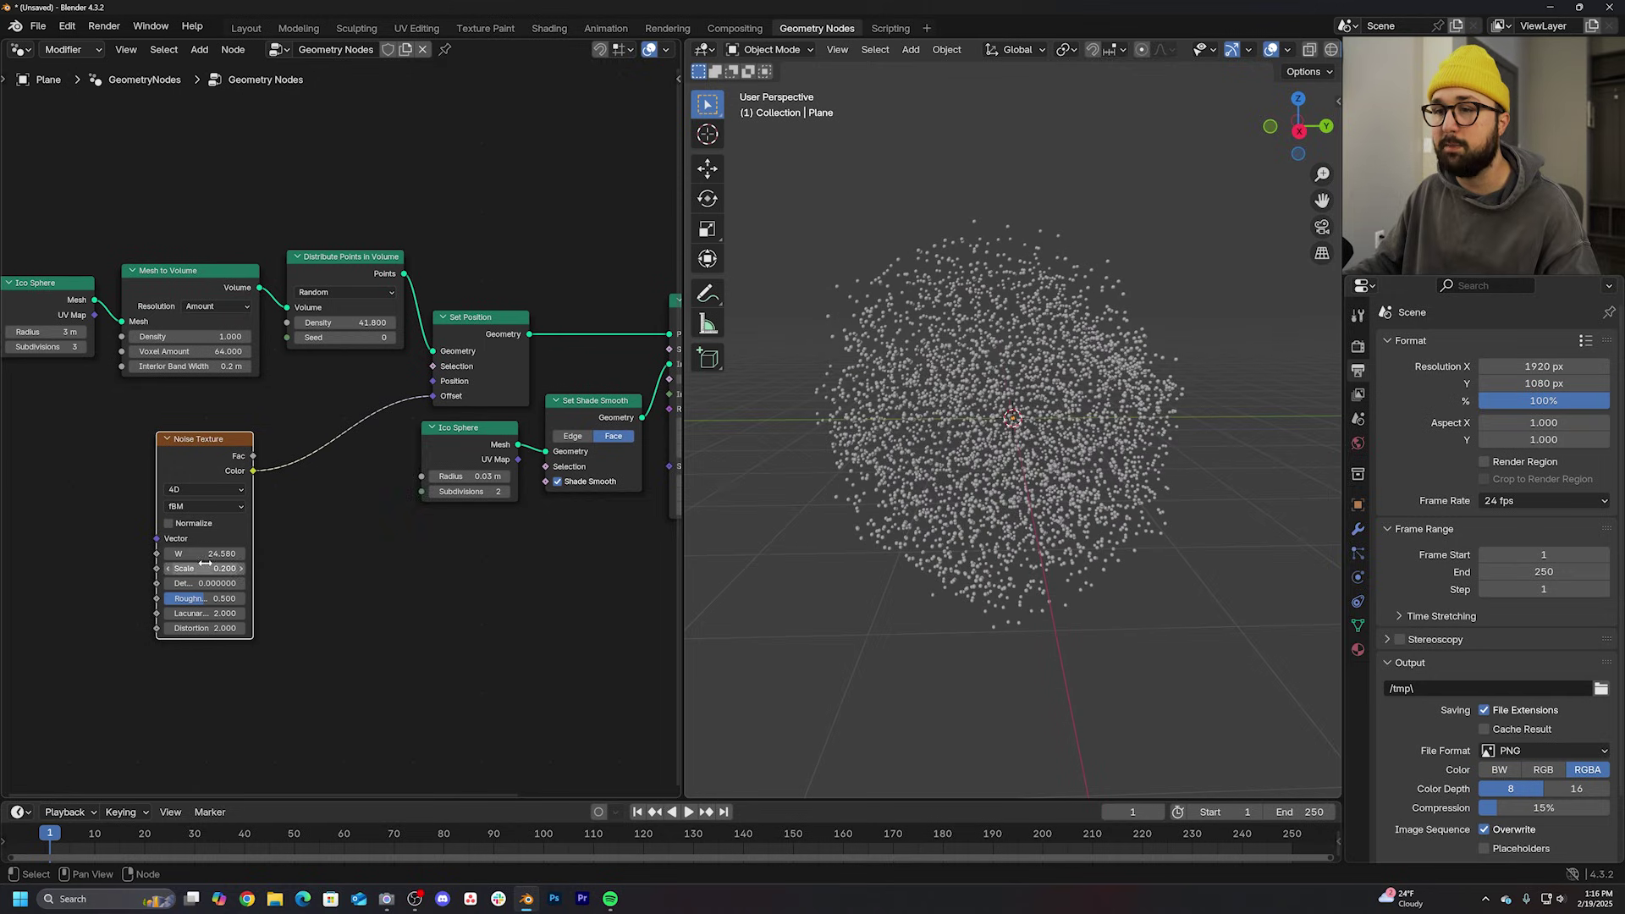
key(shift+a)
click(353, 512)
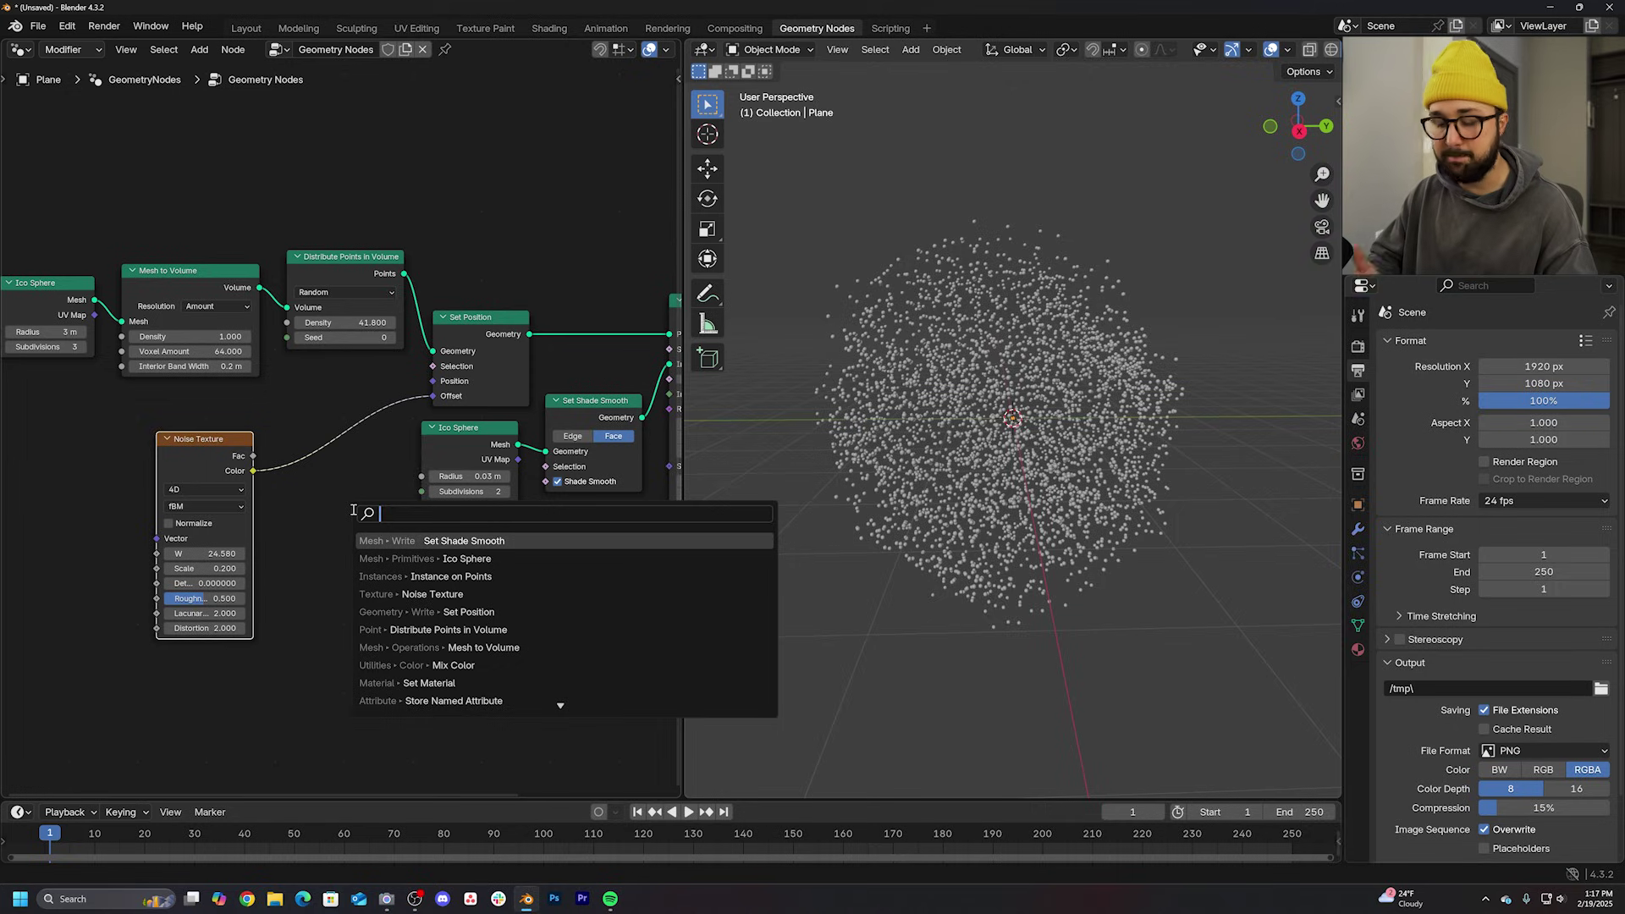
text(ve)
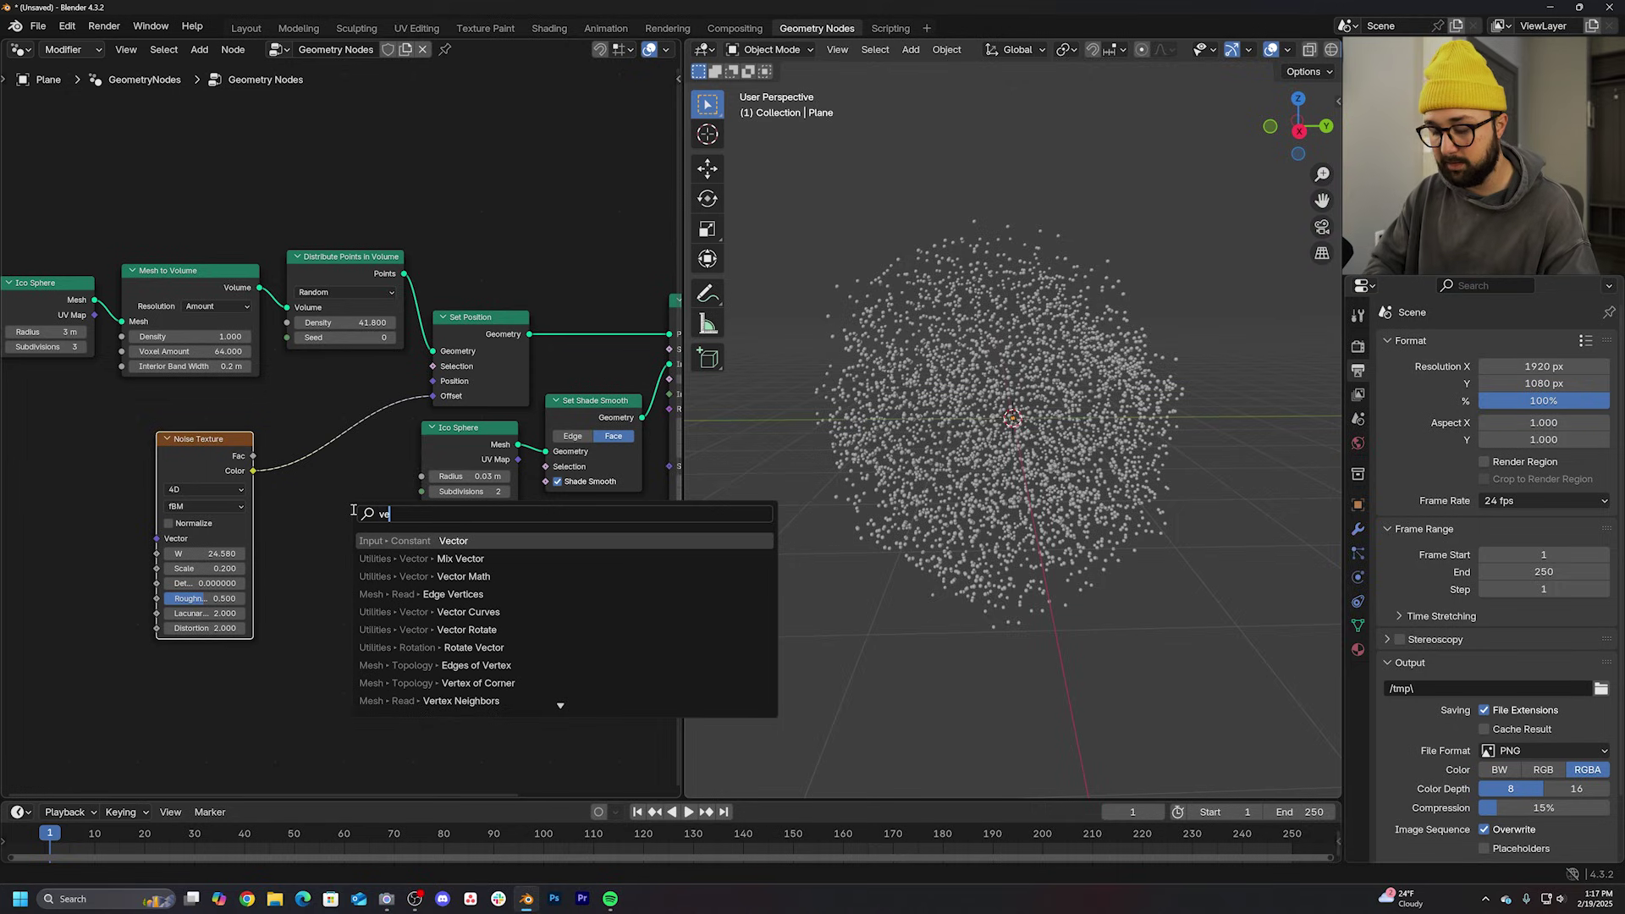
text(ct)
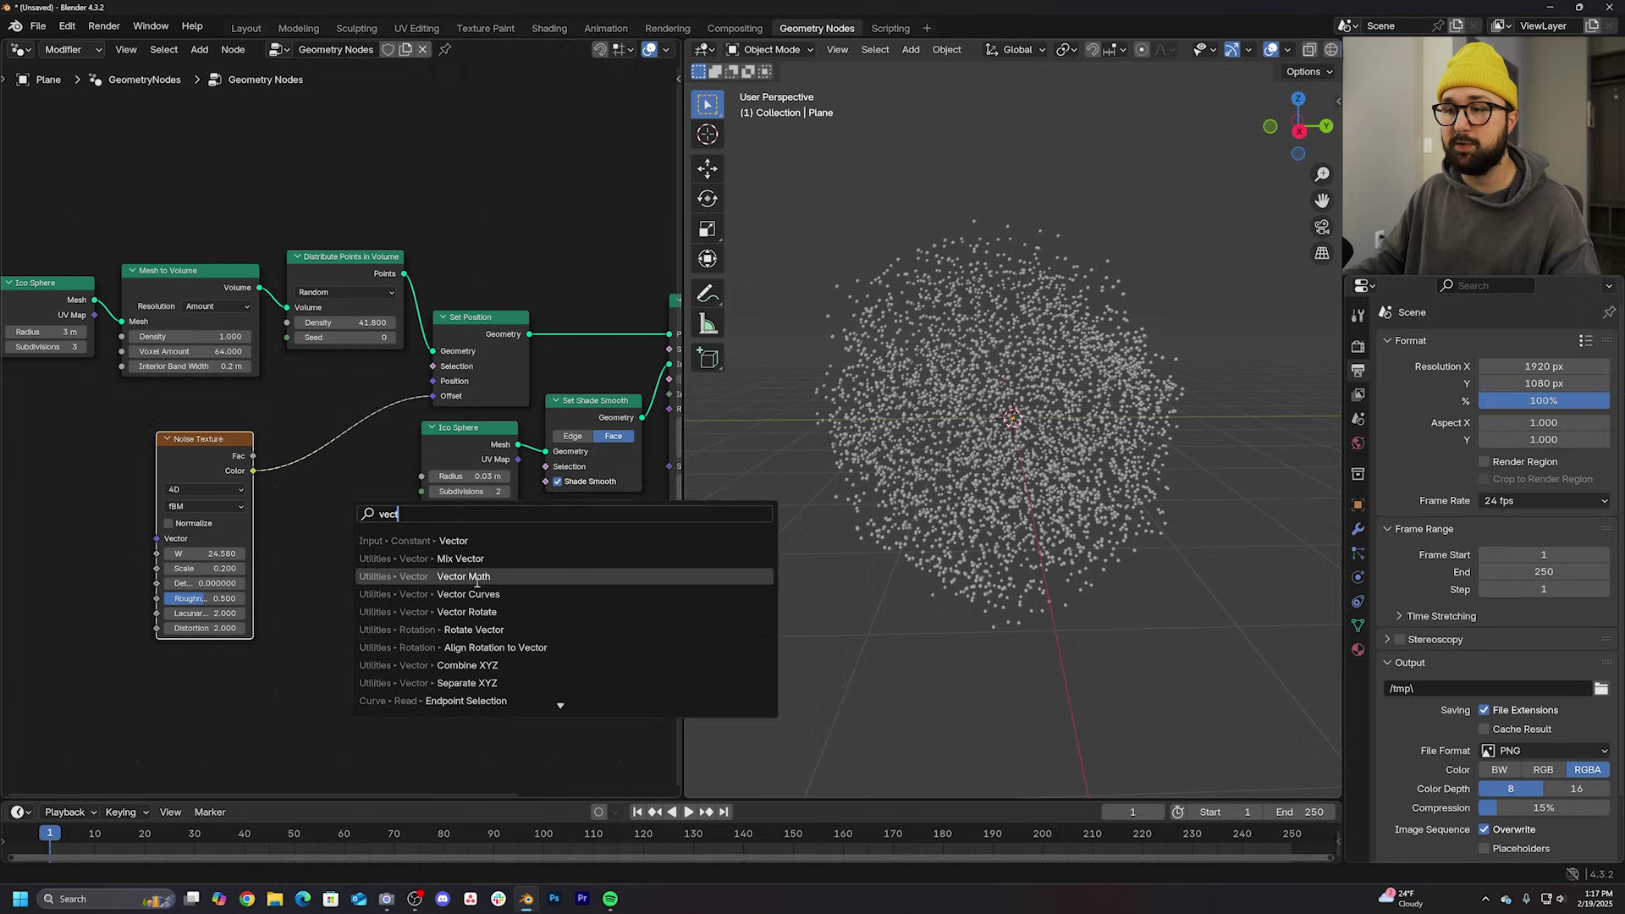
click(473, 578)
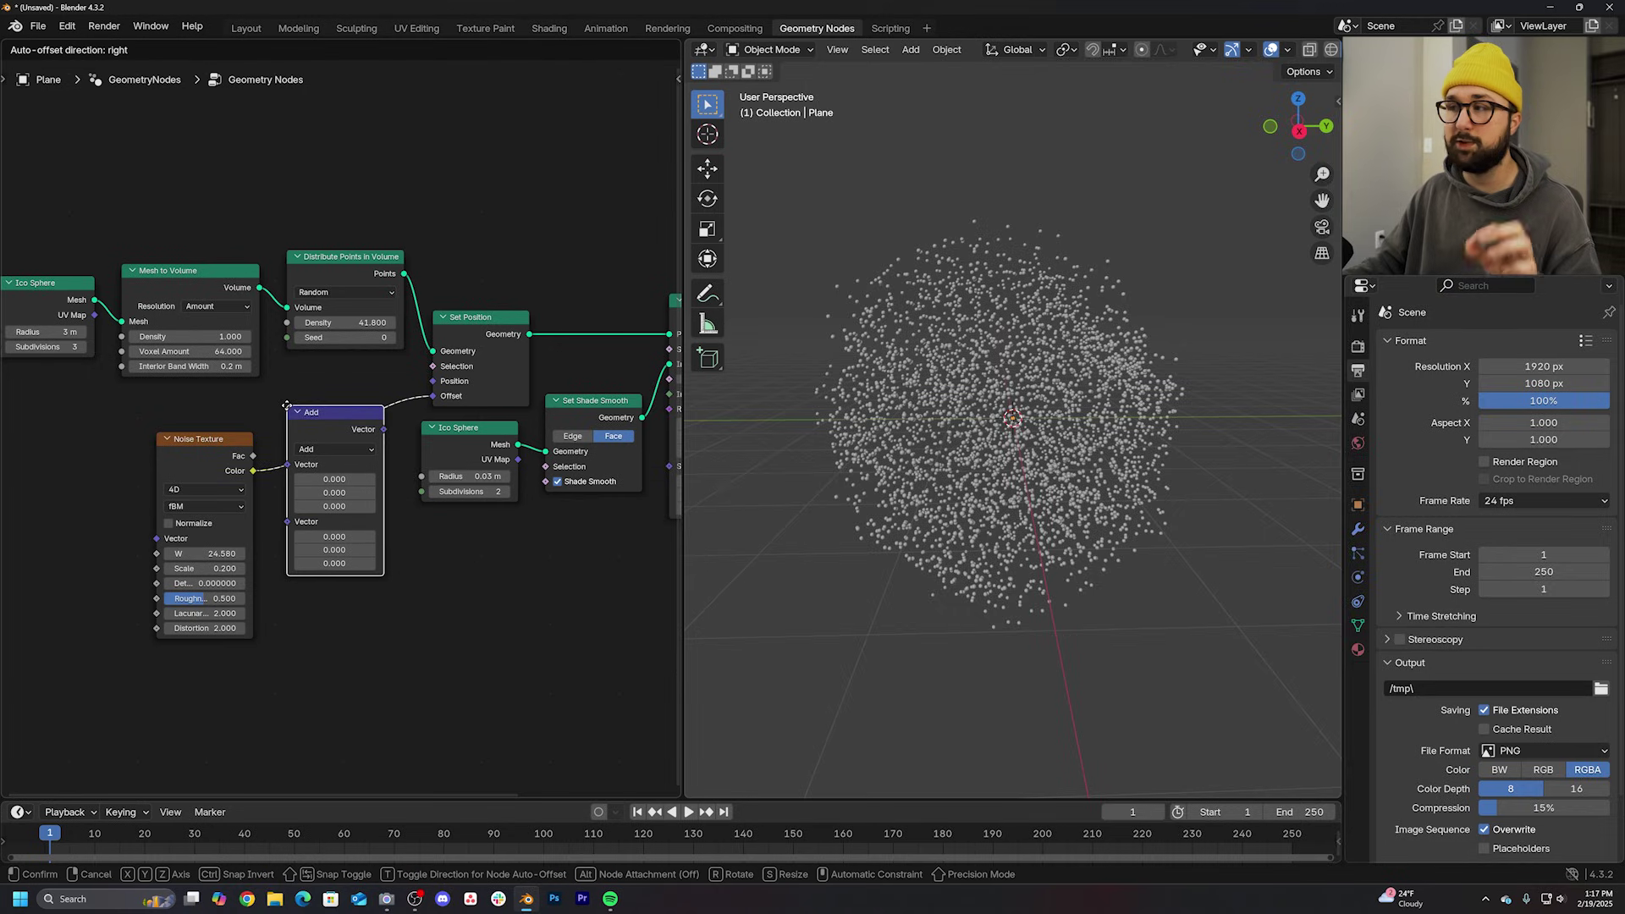
click(288, 407)
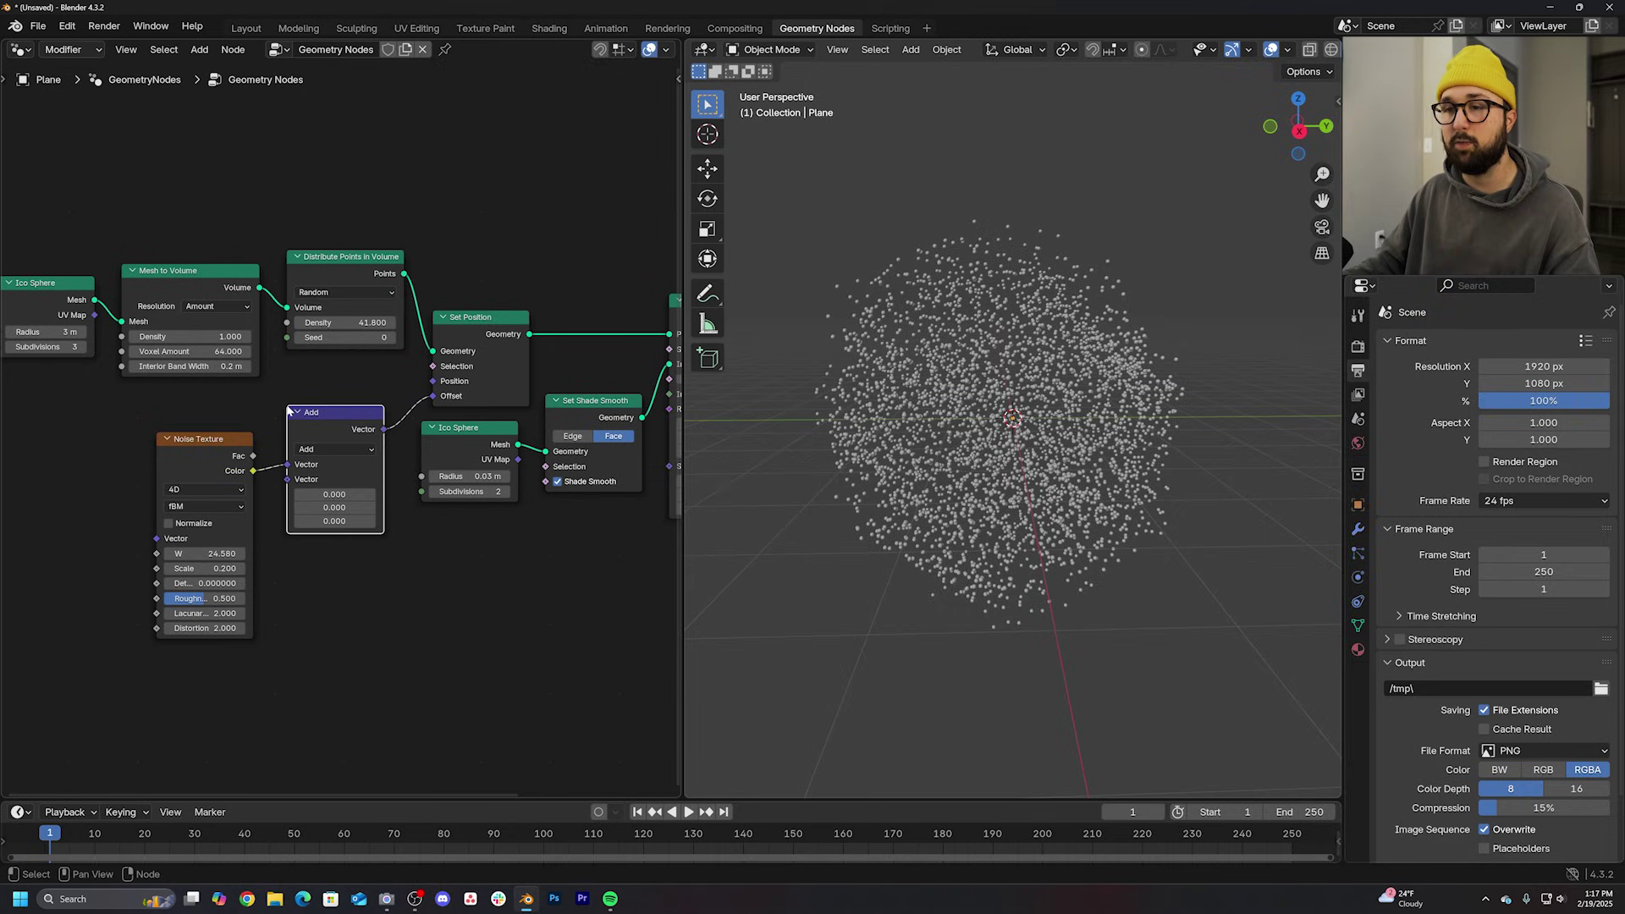
click(323, 447)
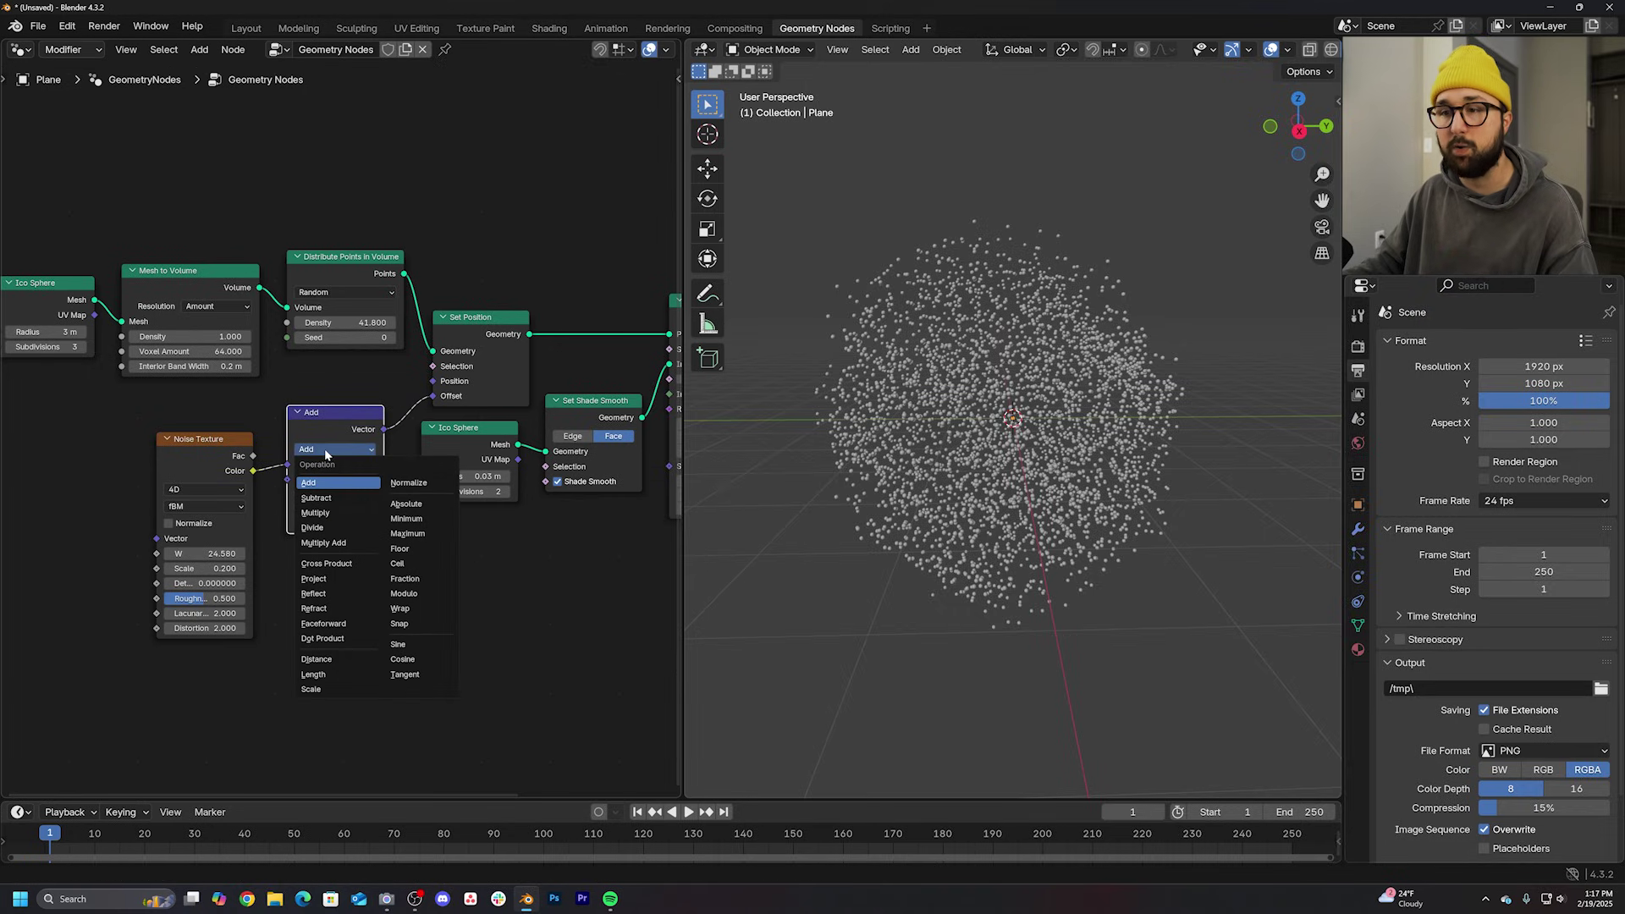
click(334, 514)
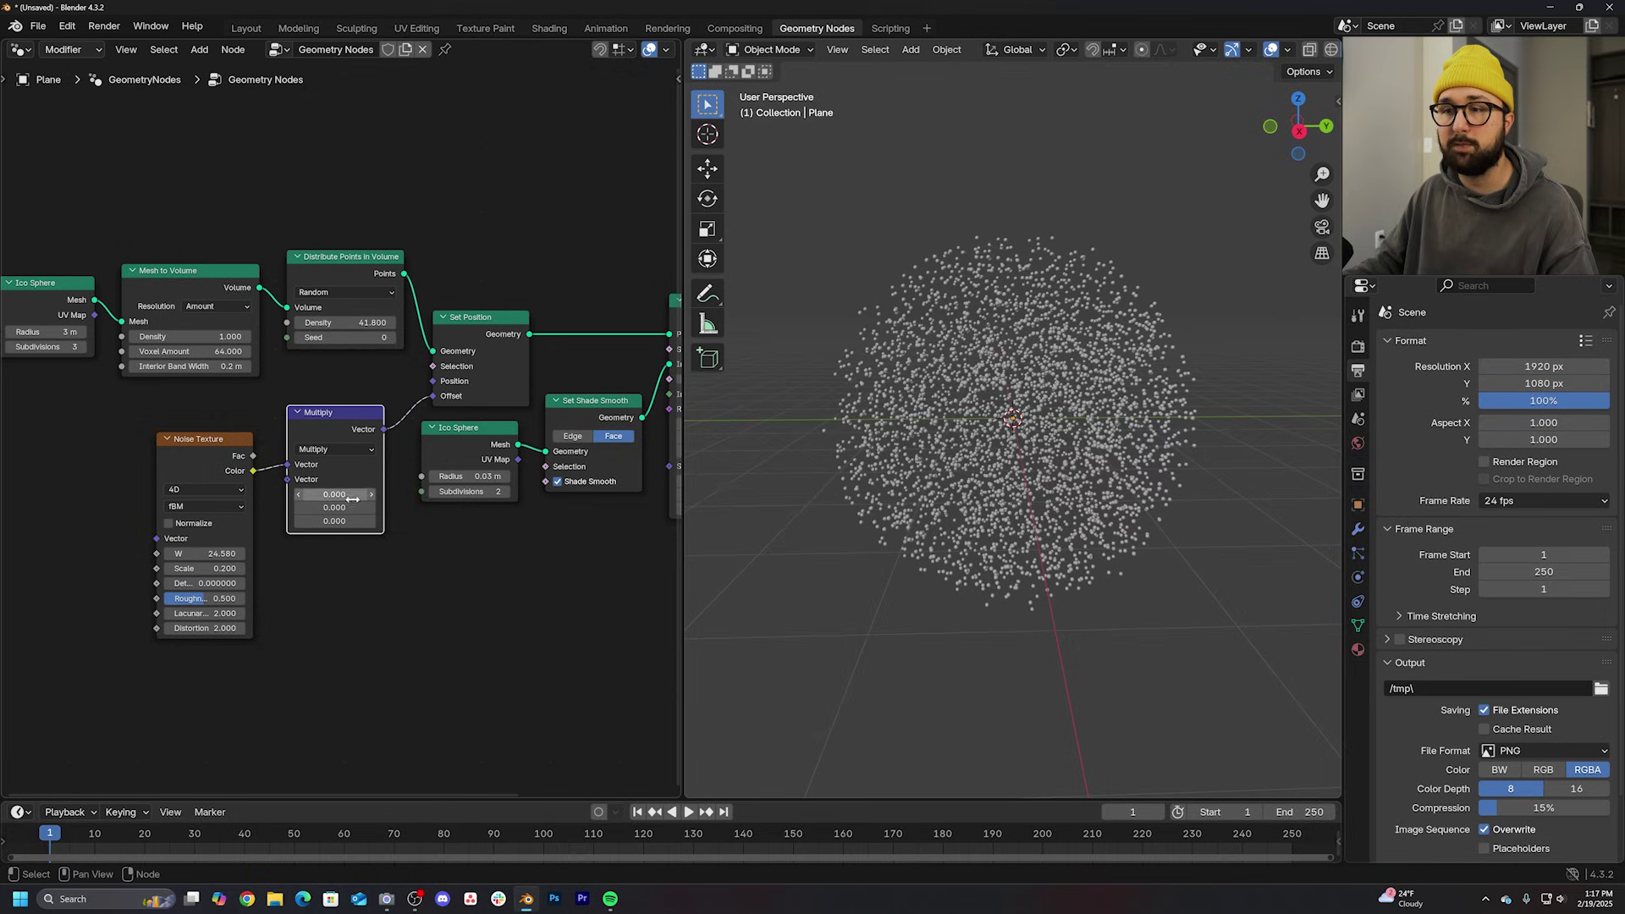
drag(333, 494, 381, 494)
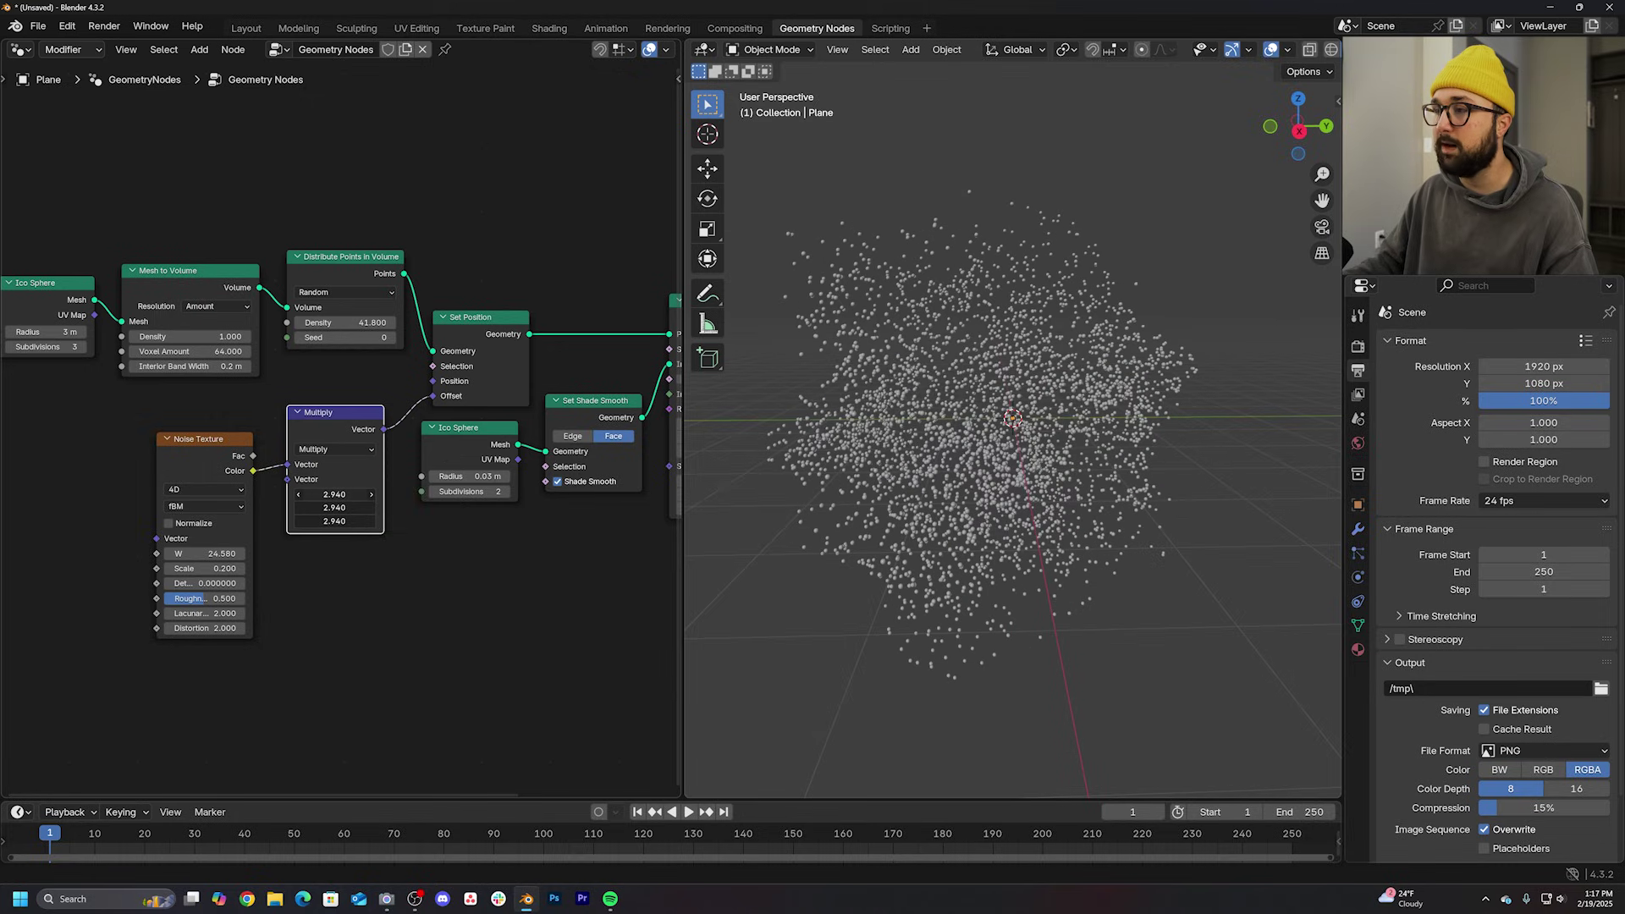
drag(223, 554, 247, 554)
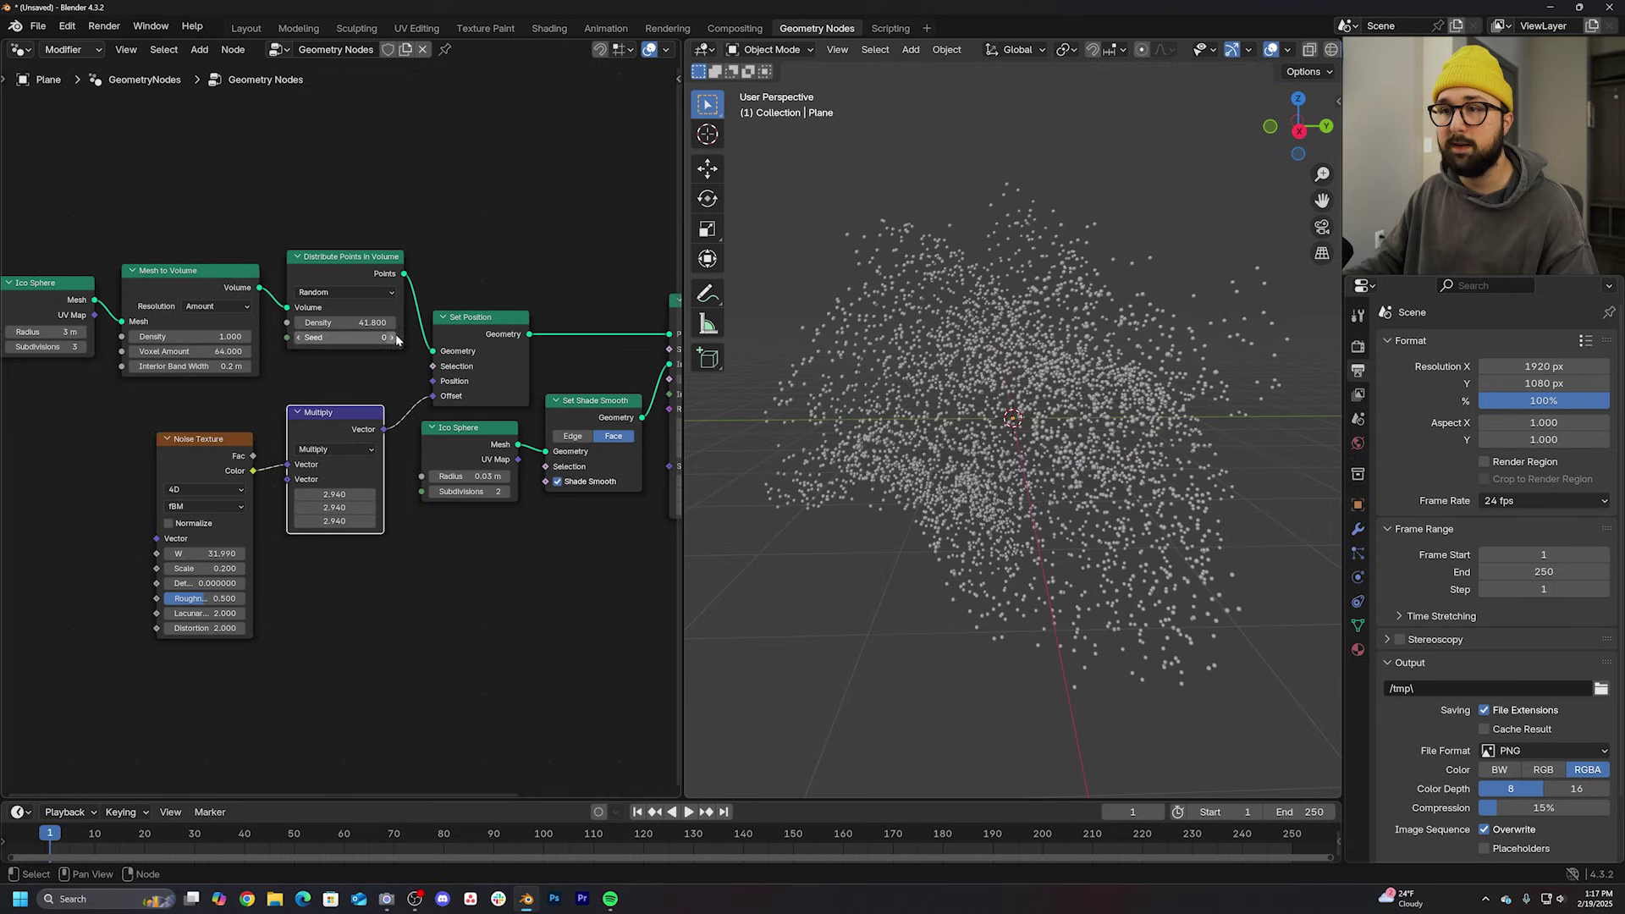
Step: Raise the point density to 274 and push the noise W to about 33.25
drag(343, 322, 350, 540)
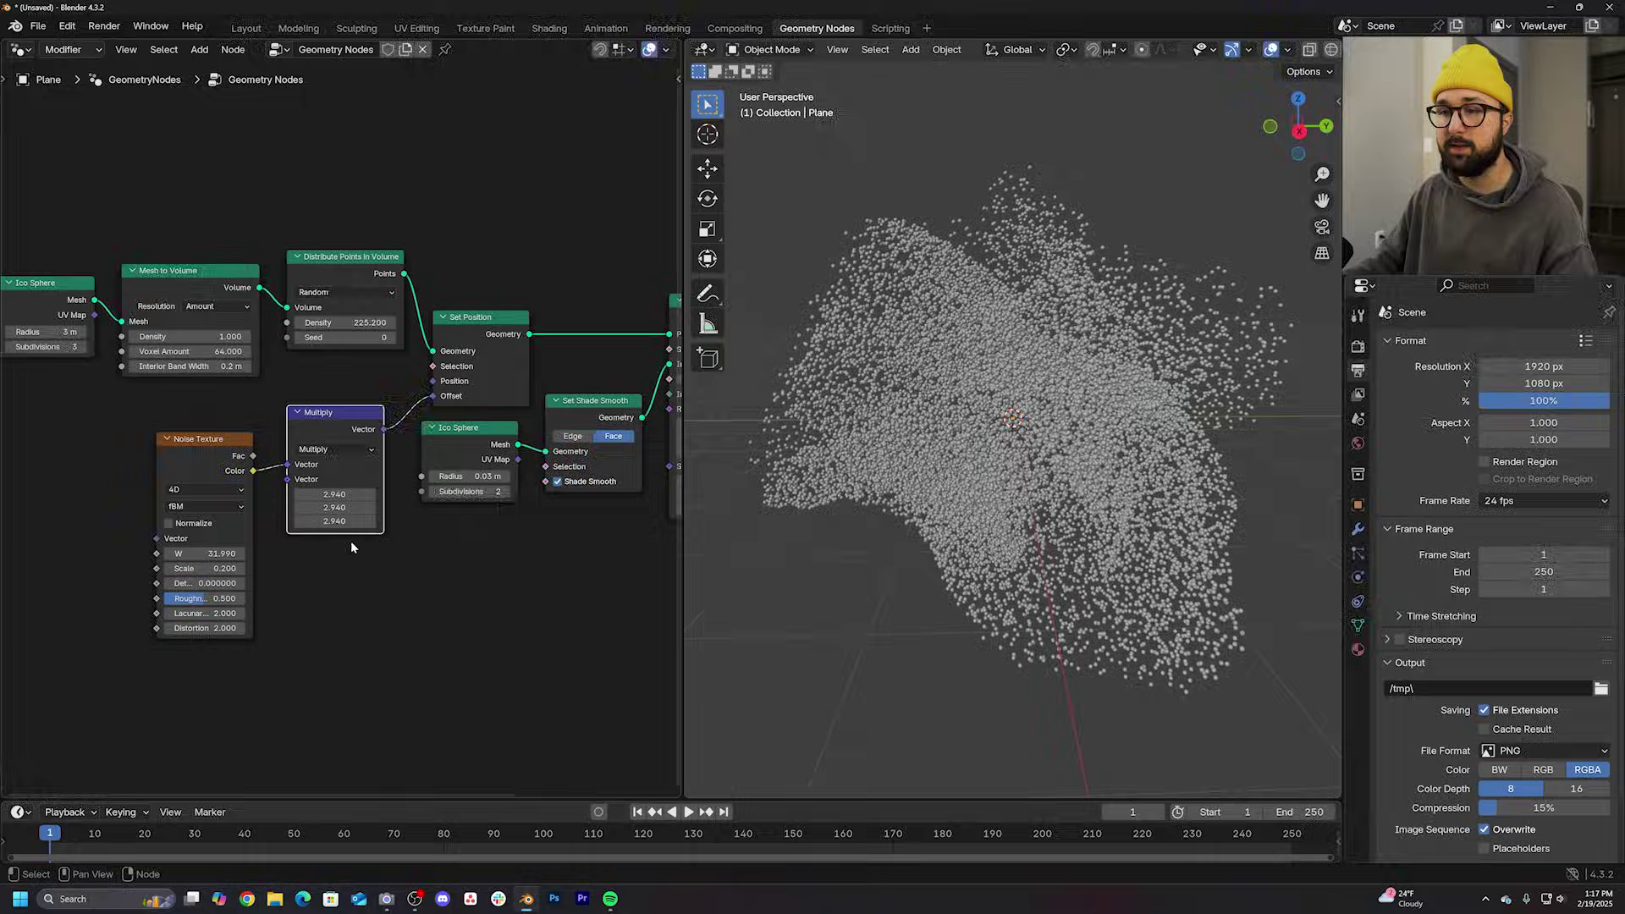
mouse_move(222, 554)
mouse_down()
mouse_move(248, 553)
mouse_move(203, 553)
mouse_up()
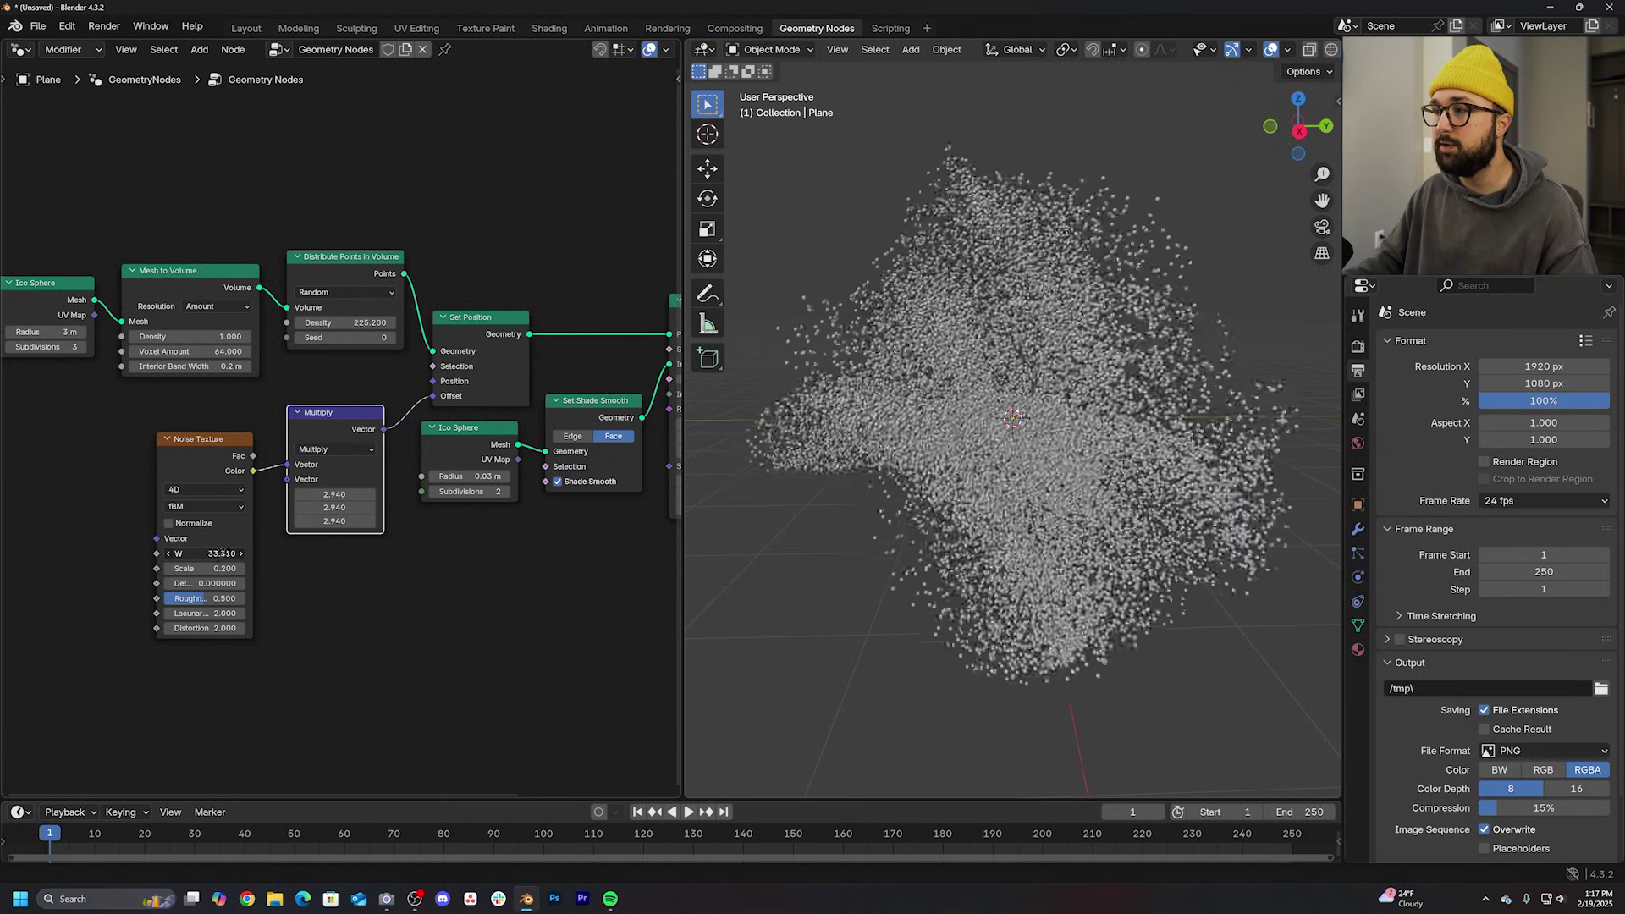
drag(370, 323, 431, 323)
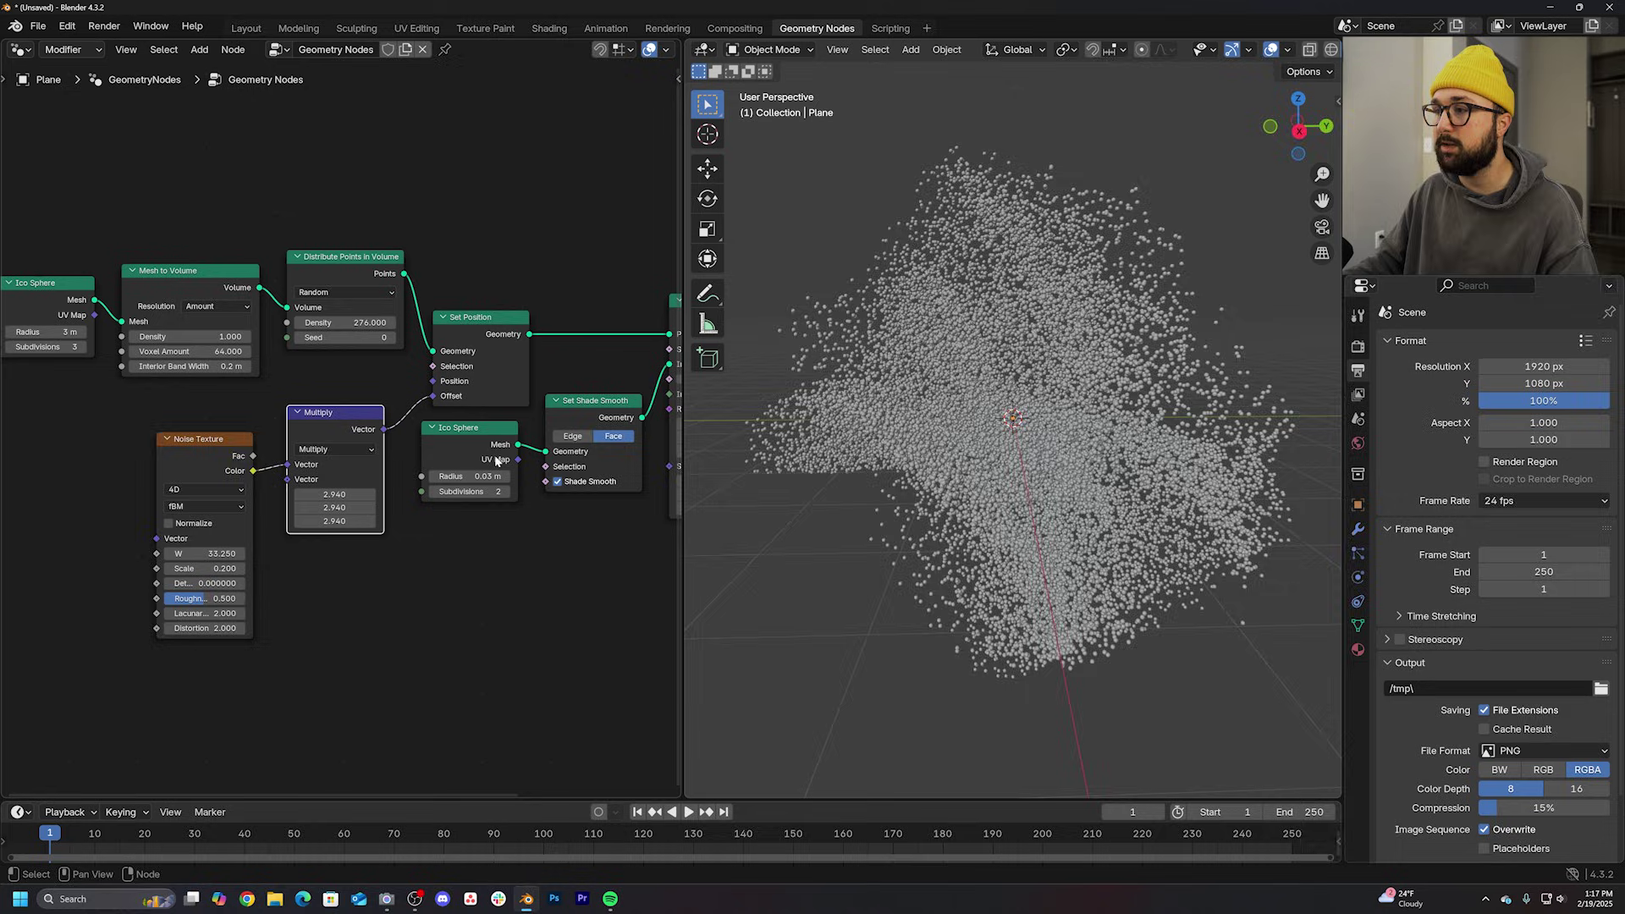
mouse_move(966, 458)
middle_down()
mouse_move(1076, 466)
mouse_move(699, 499)
middle_up()
scroll(355, 507, down, 3)
Step: Rearrange the node view and move Group Output right to make room
middle_drag(355, 489, 355, 521)
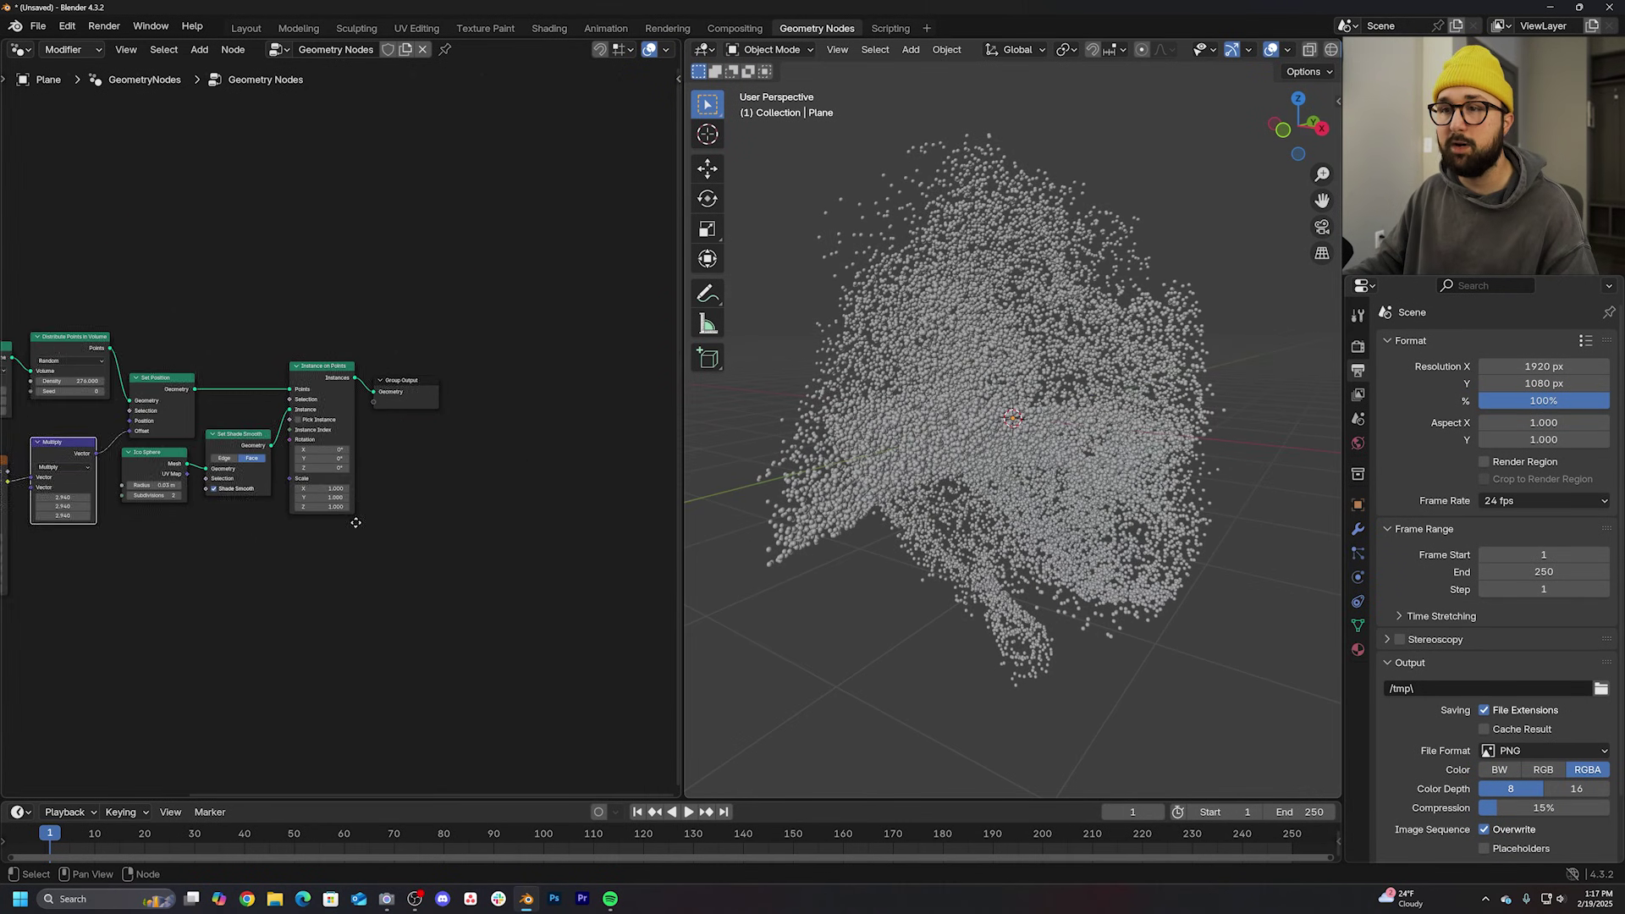
middle_drag(55, 476, 232, 489)
drag(111, 477, 116, 474)
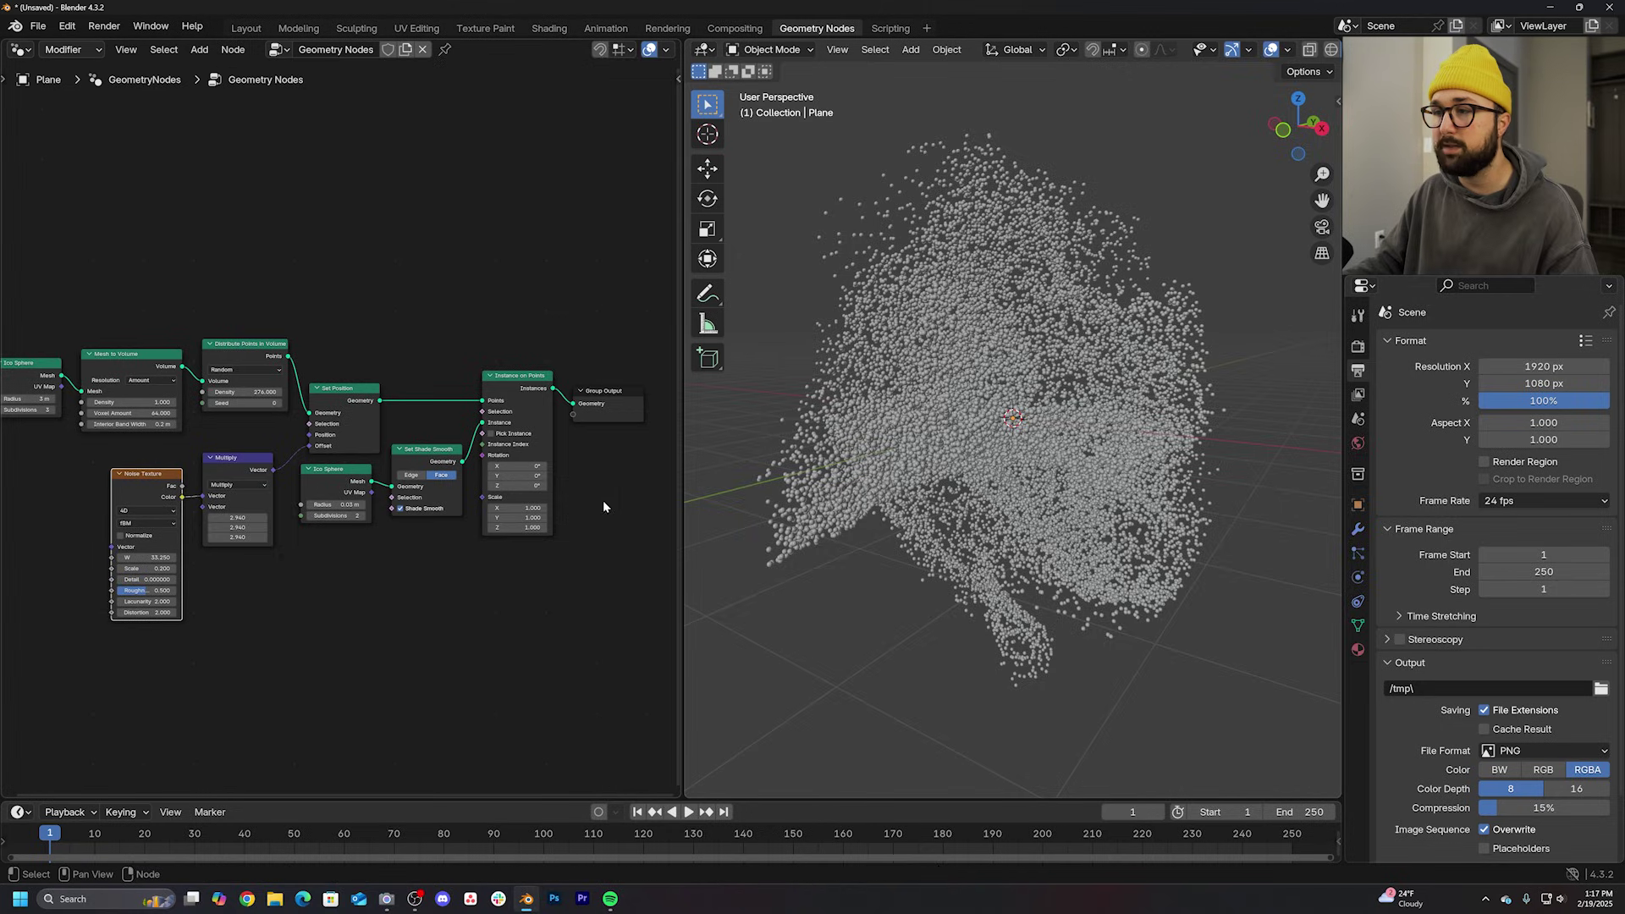
drag(558, 396, 607, 402)
middle_drag(600, 312, 515, 343)
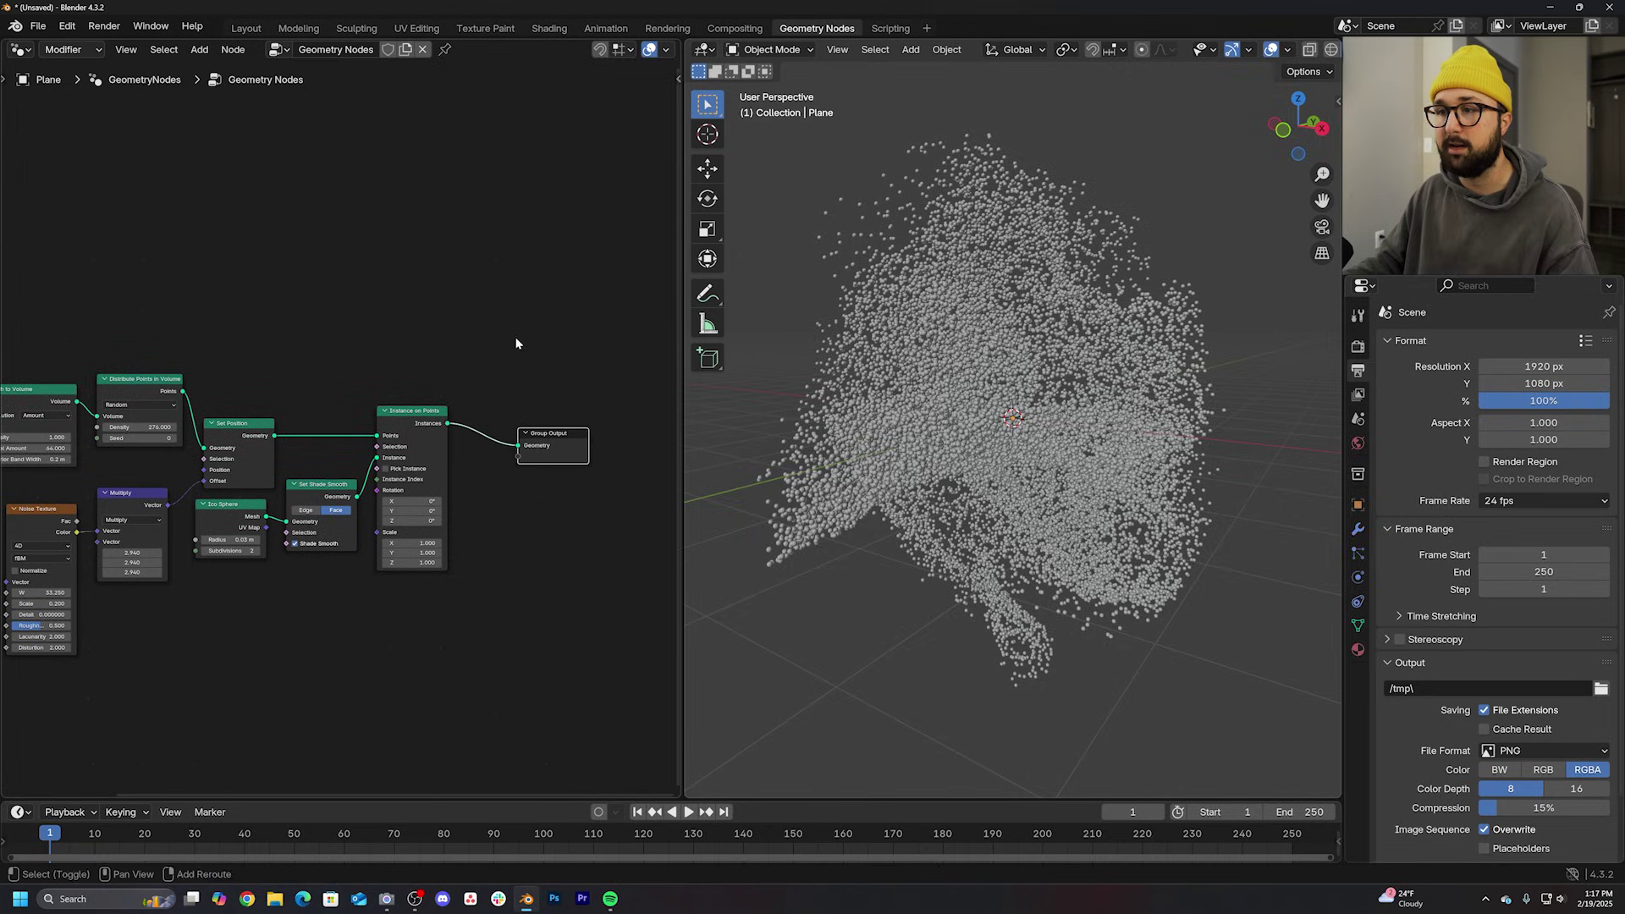
Step: Insert a Store Named Attribute node before Group Output, fed by the noise colour
key(shift+a)
text(st)
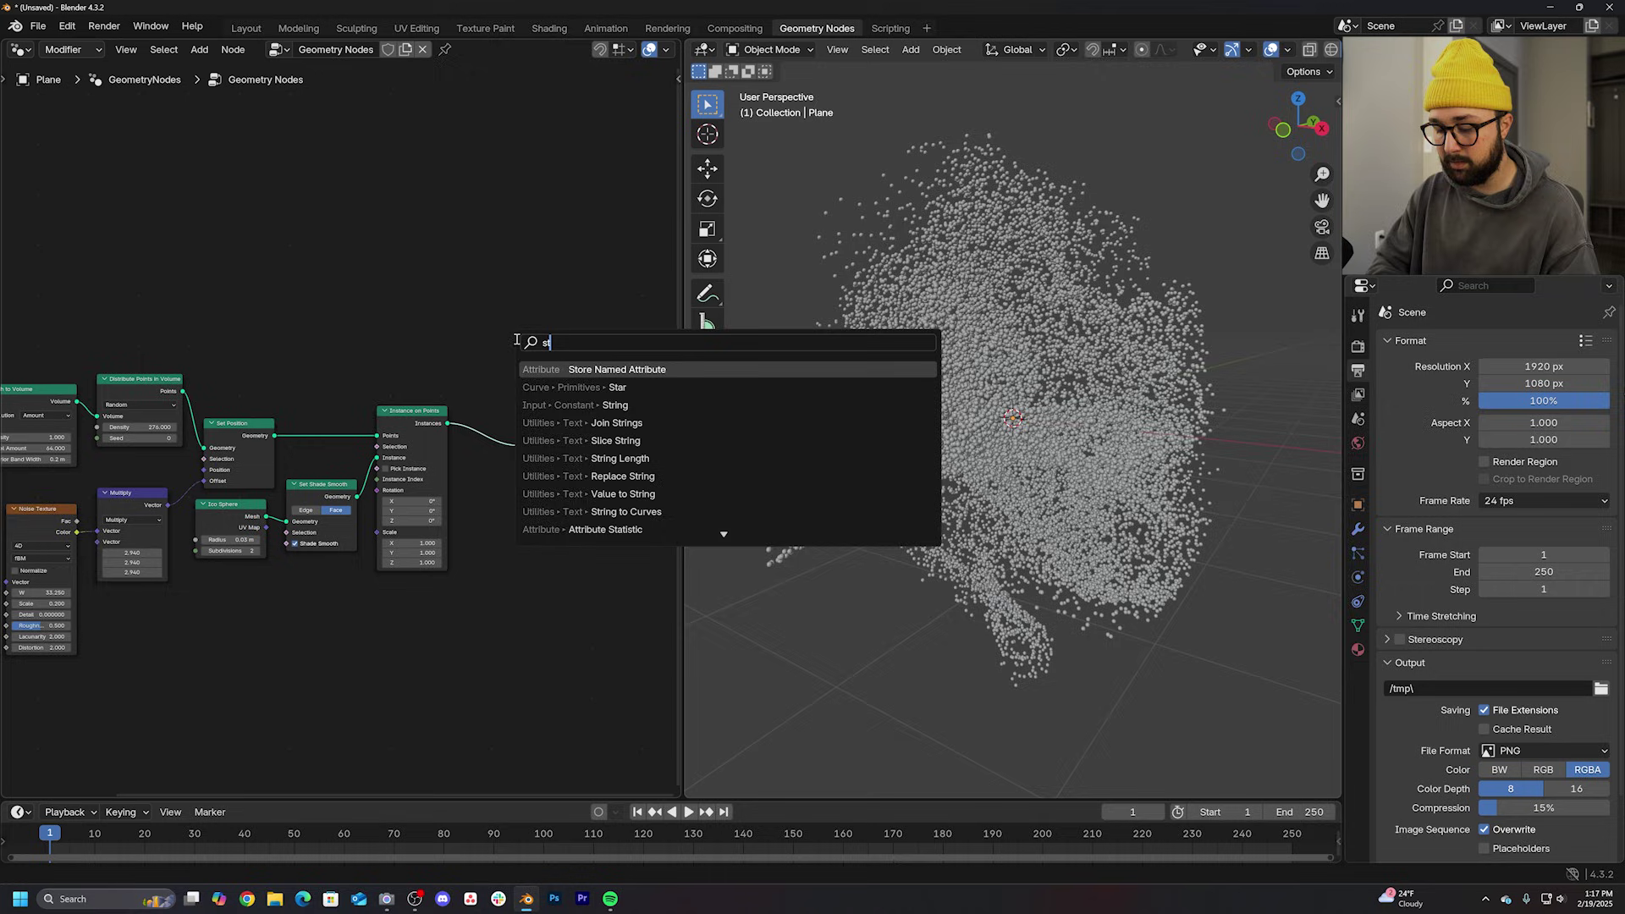
text(ore)
key(Return)
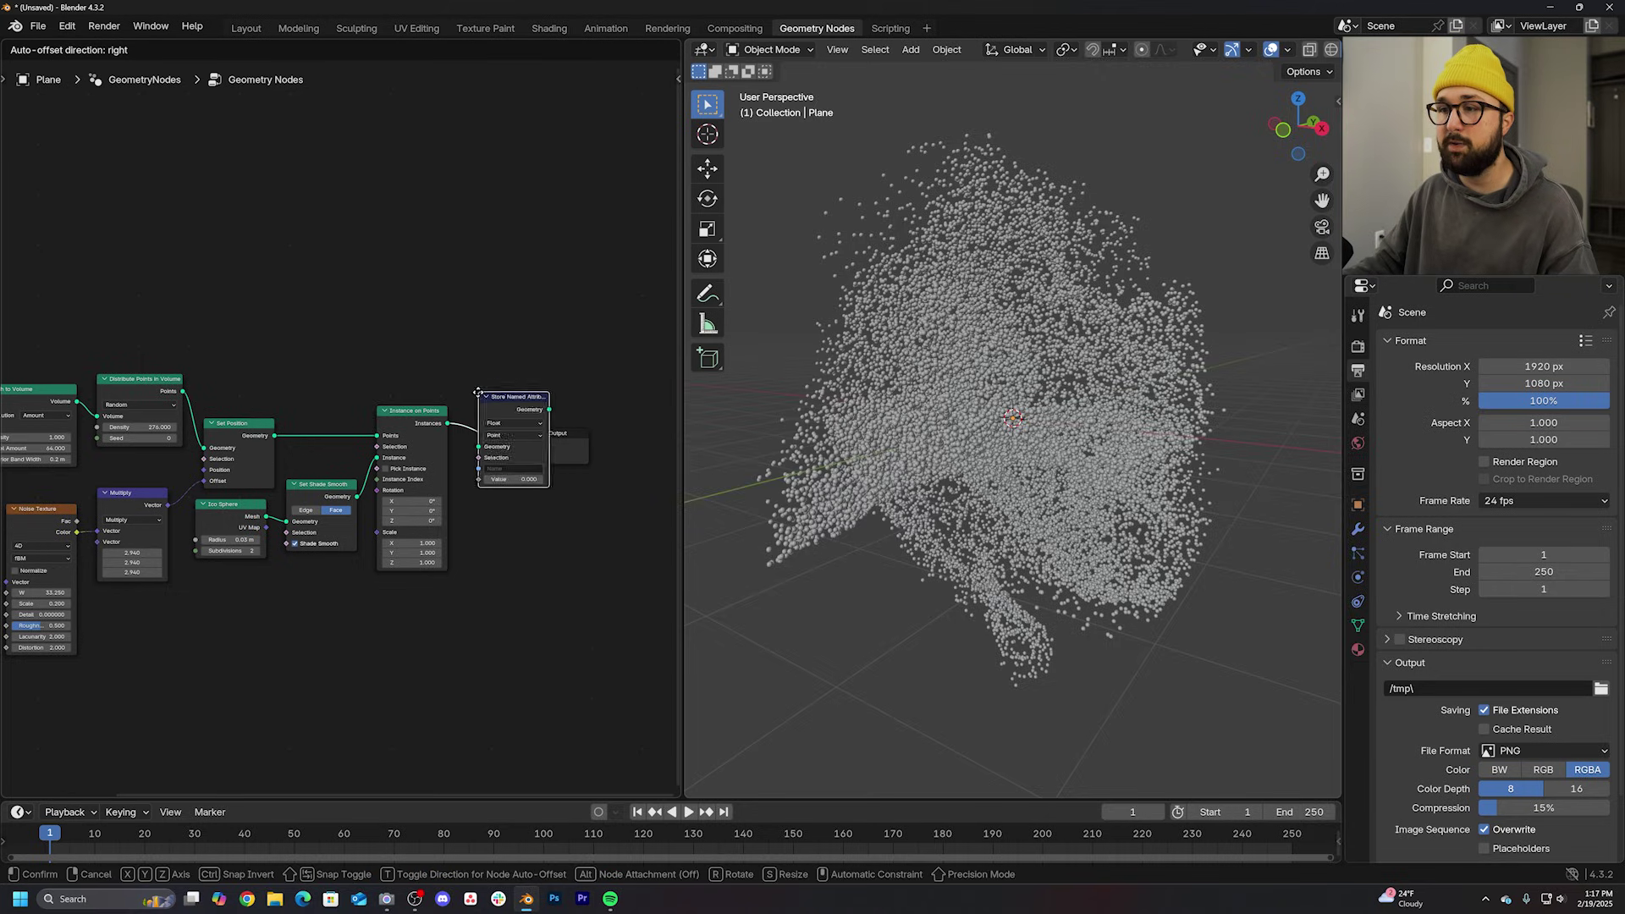
click(521, 387)
middle_drag(124, 554, 157, 547)
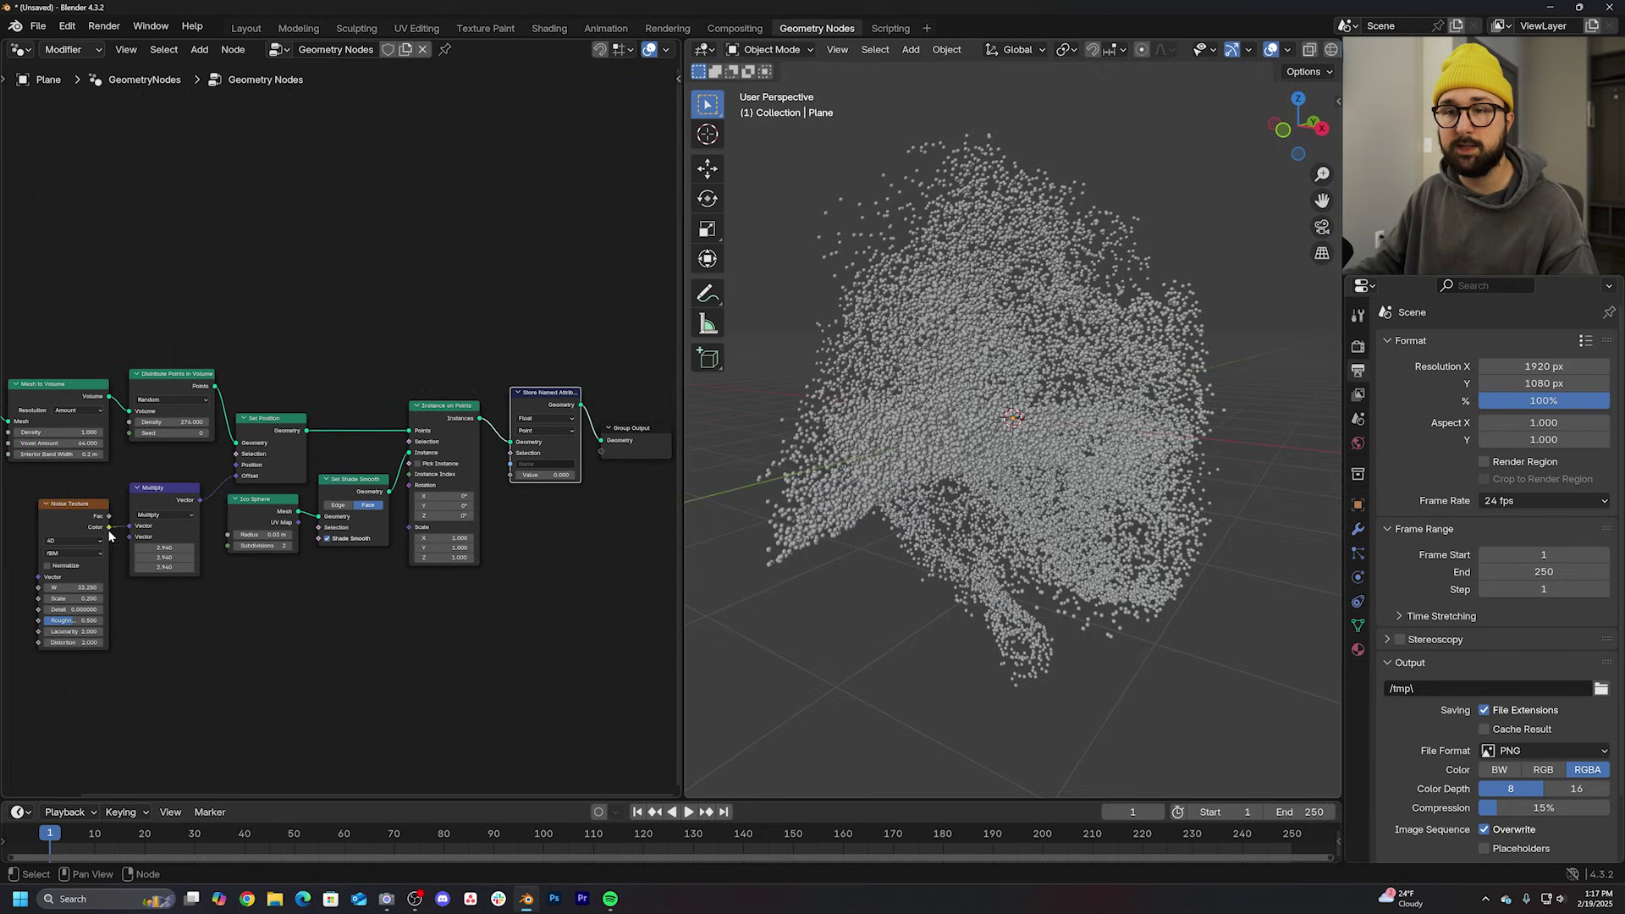
drag(109, 534, 234, 335)
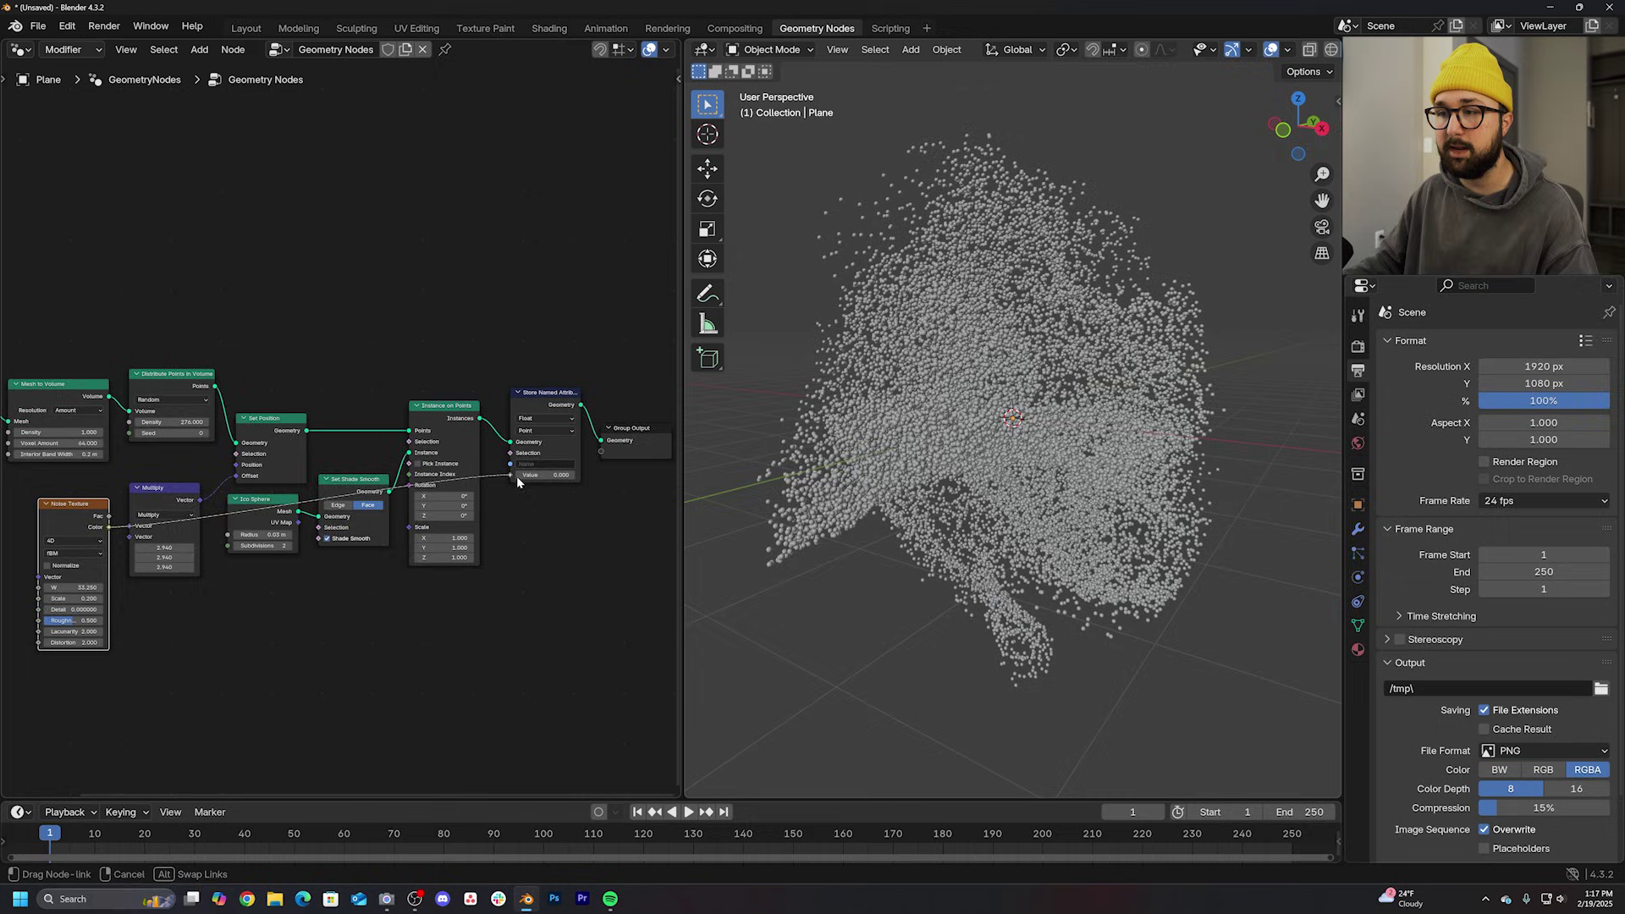
drag(516, 476, 516, 476)
scroll(554, 476, up, 2)
Step: Name the stored attribute 'bill' and set its domain to Instance
click(542, 509)
text(bill)
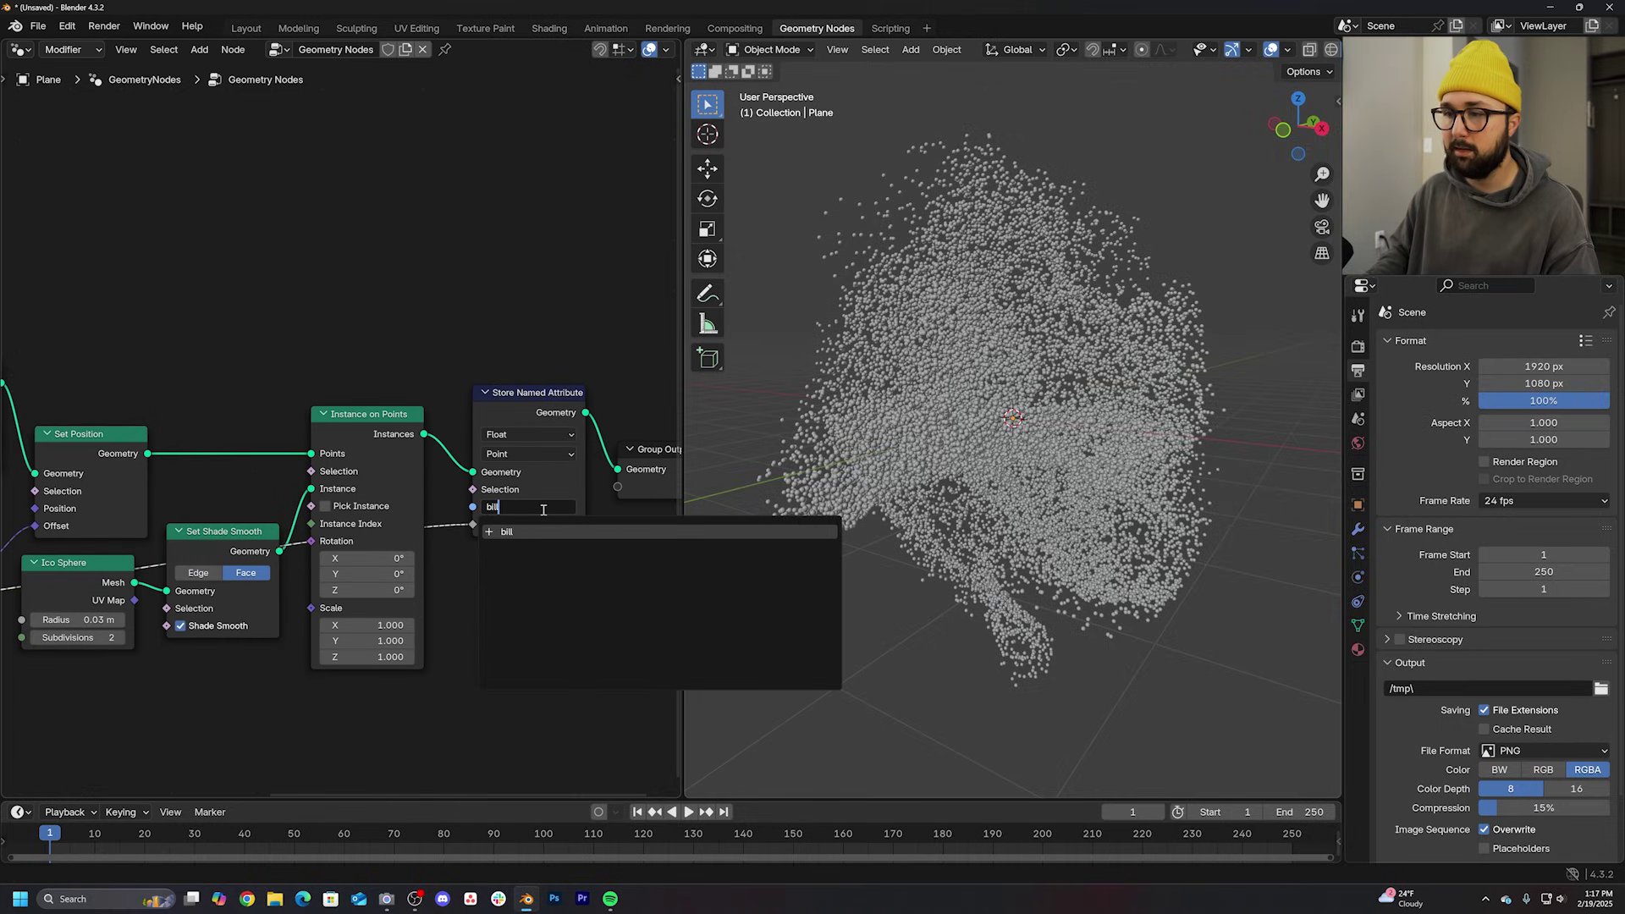
key(Return)
scroll(568, 443, up, 2)
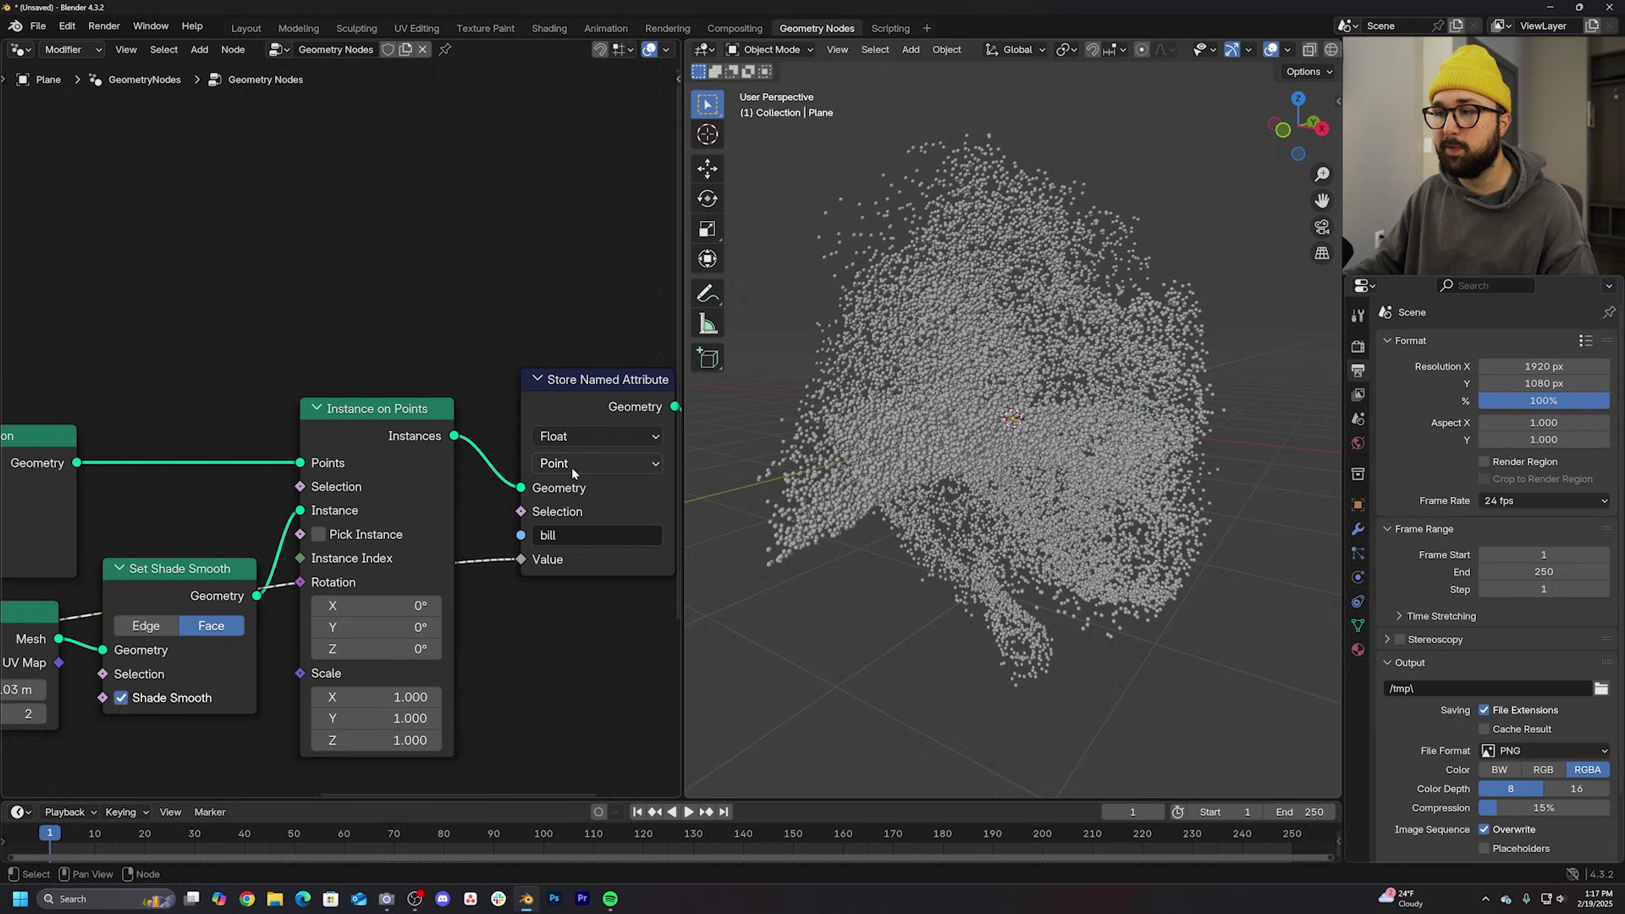
click(572, 465)
click(580, 625)
middle_drag(579, 624, 435, 585)
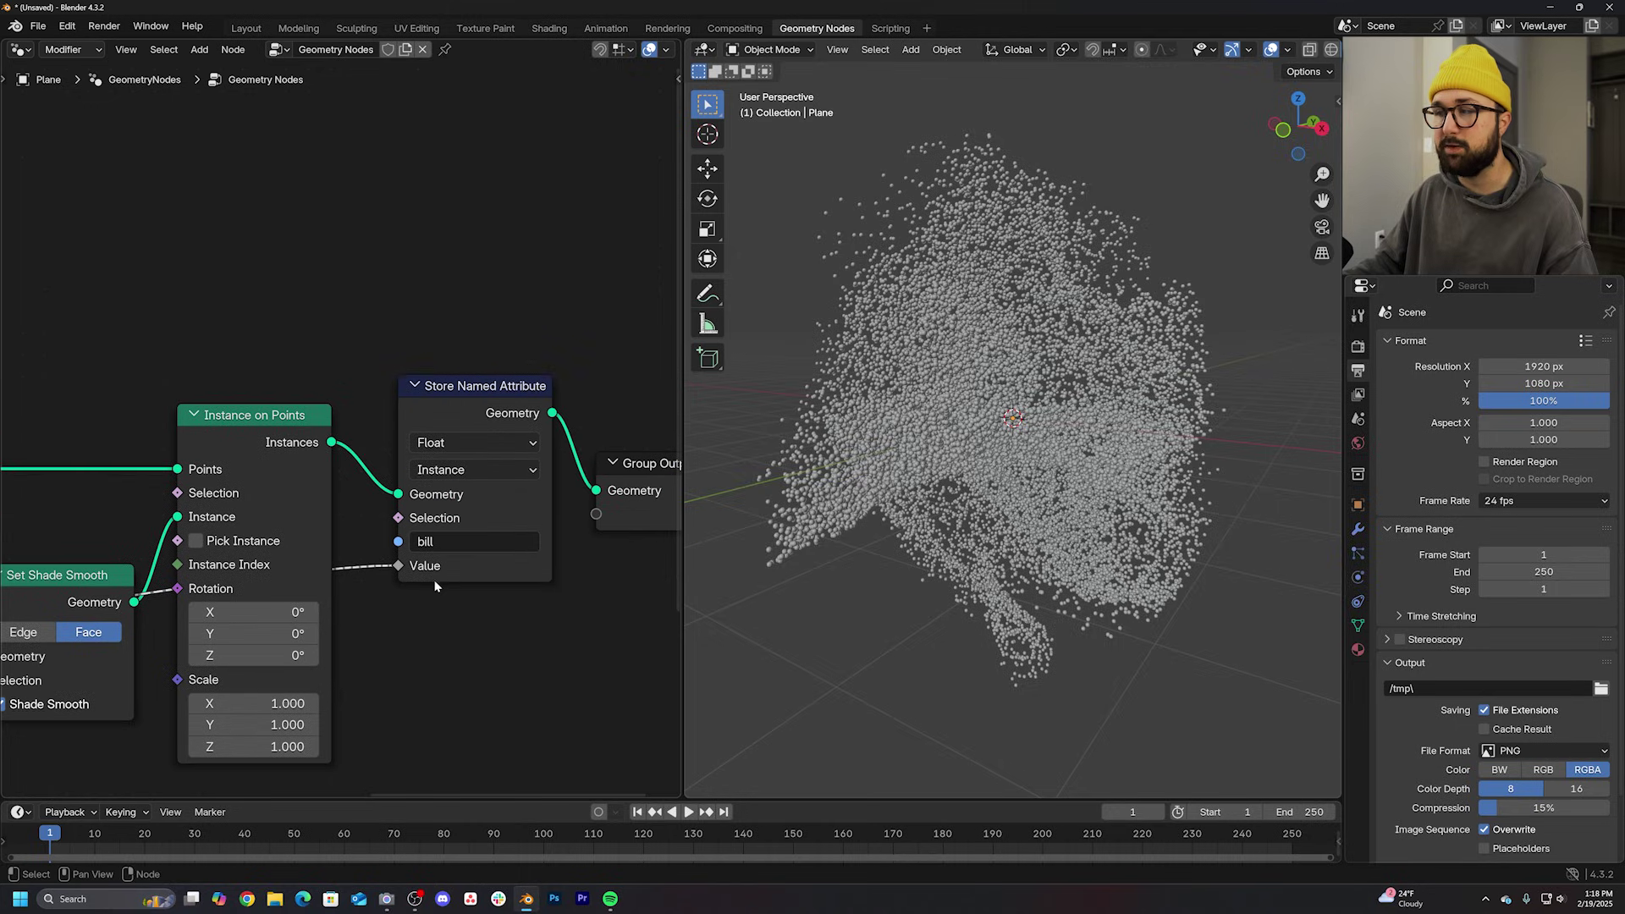
scroll(324, 520, down, 3)
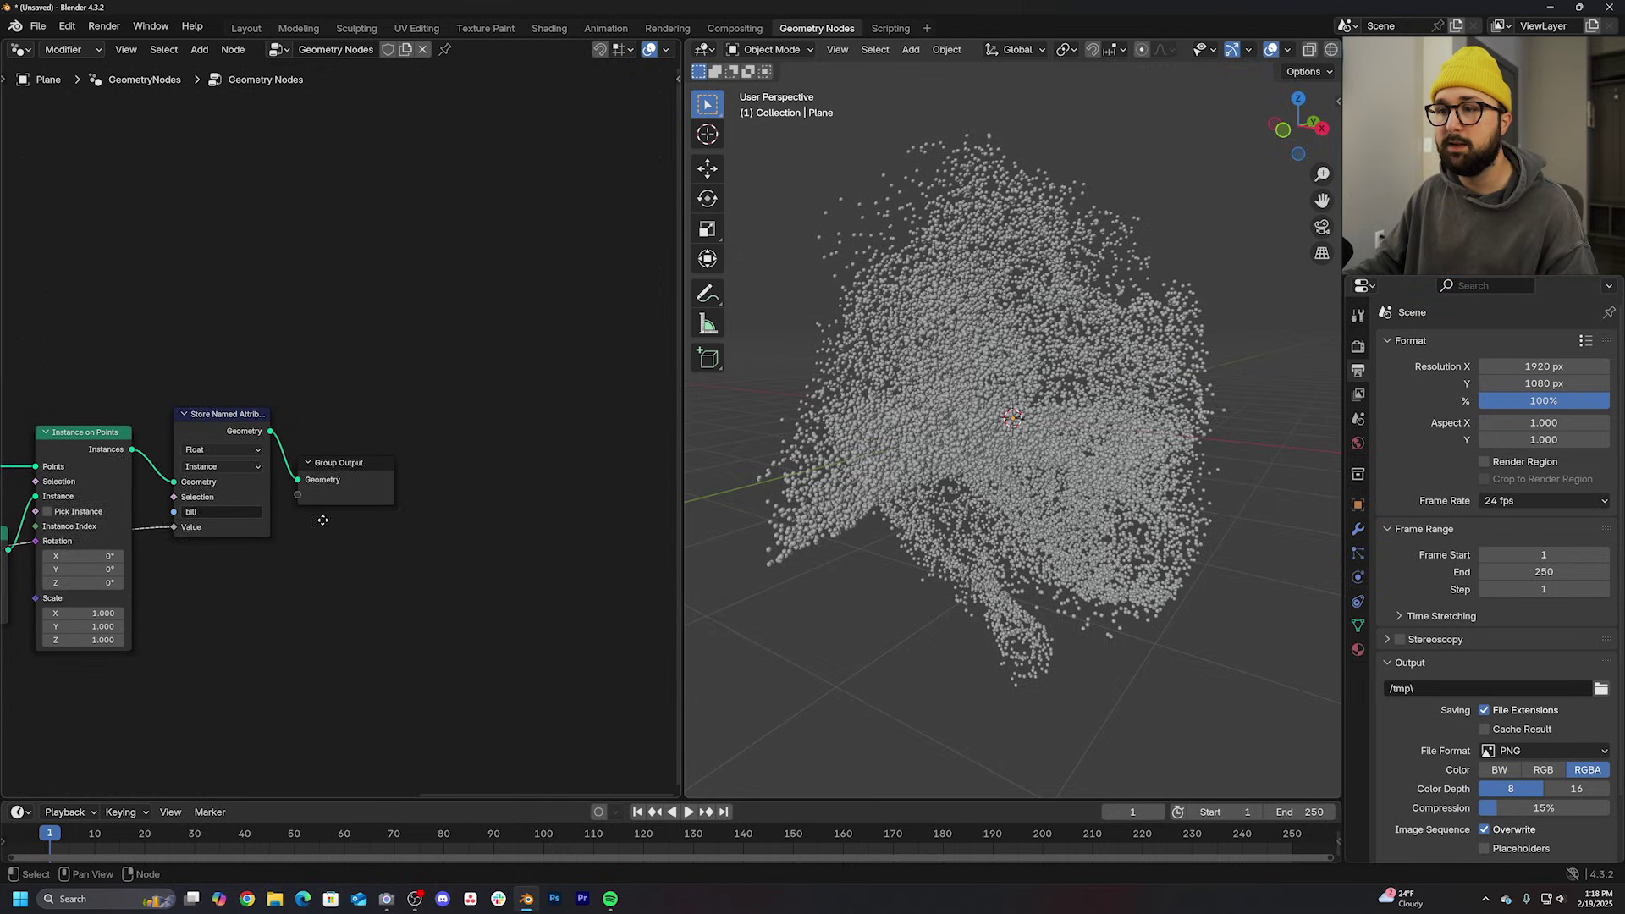
Step: Insert a Set Material node before Group Output
drag(325, 464, 407, 446)
key(shift+a)
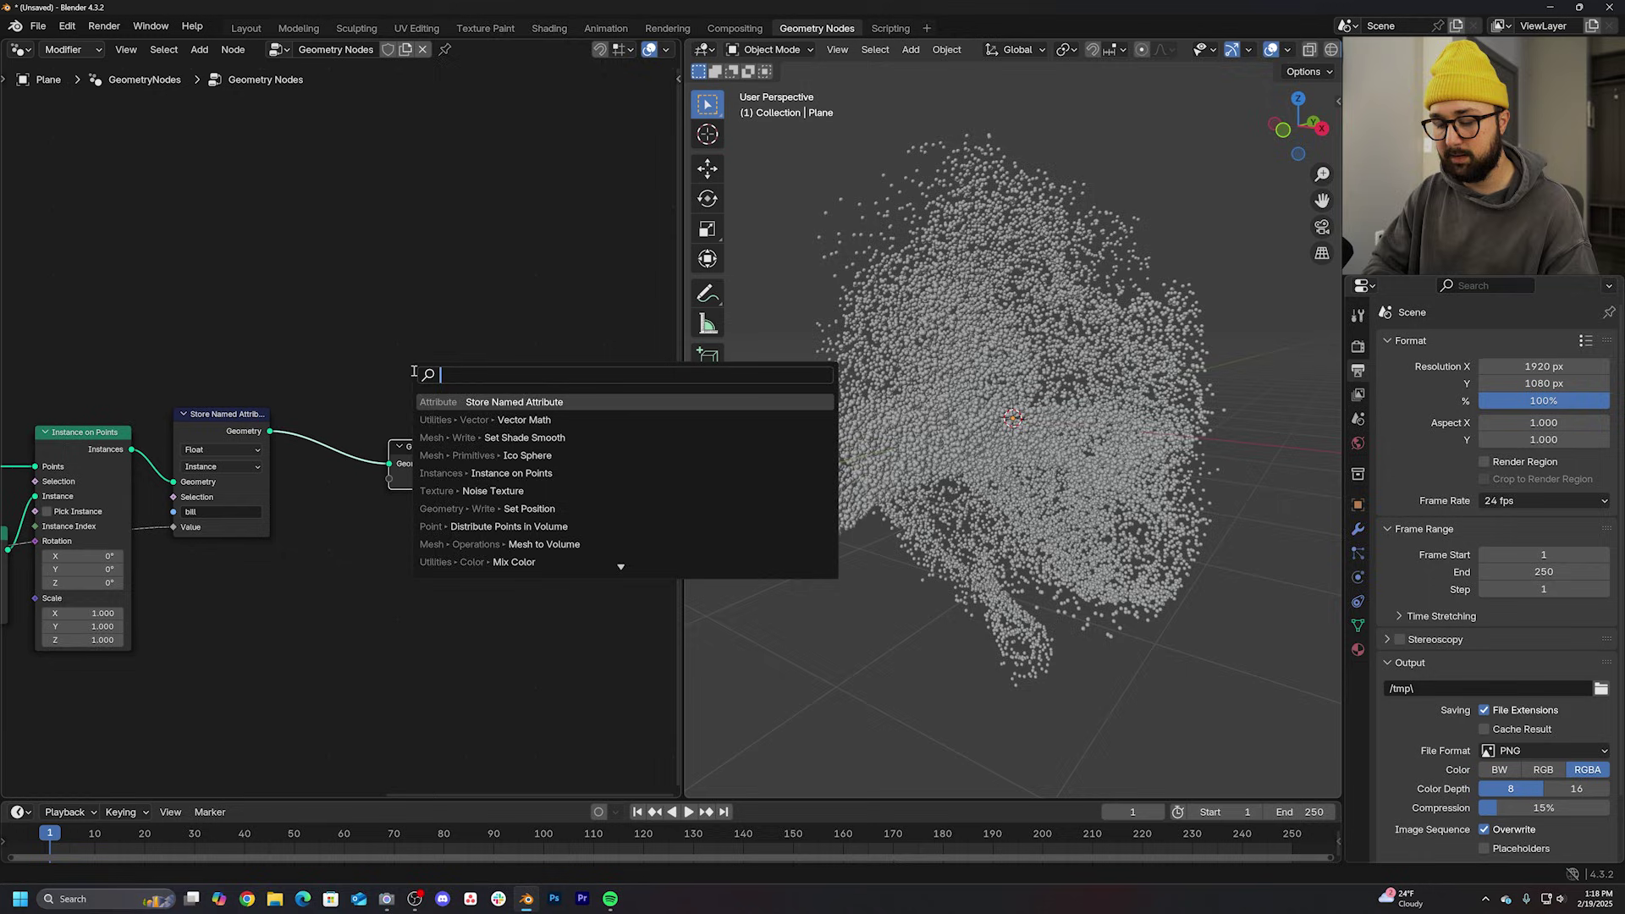
text(set)
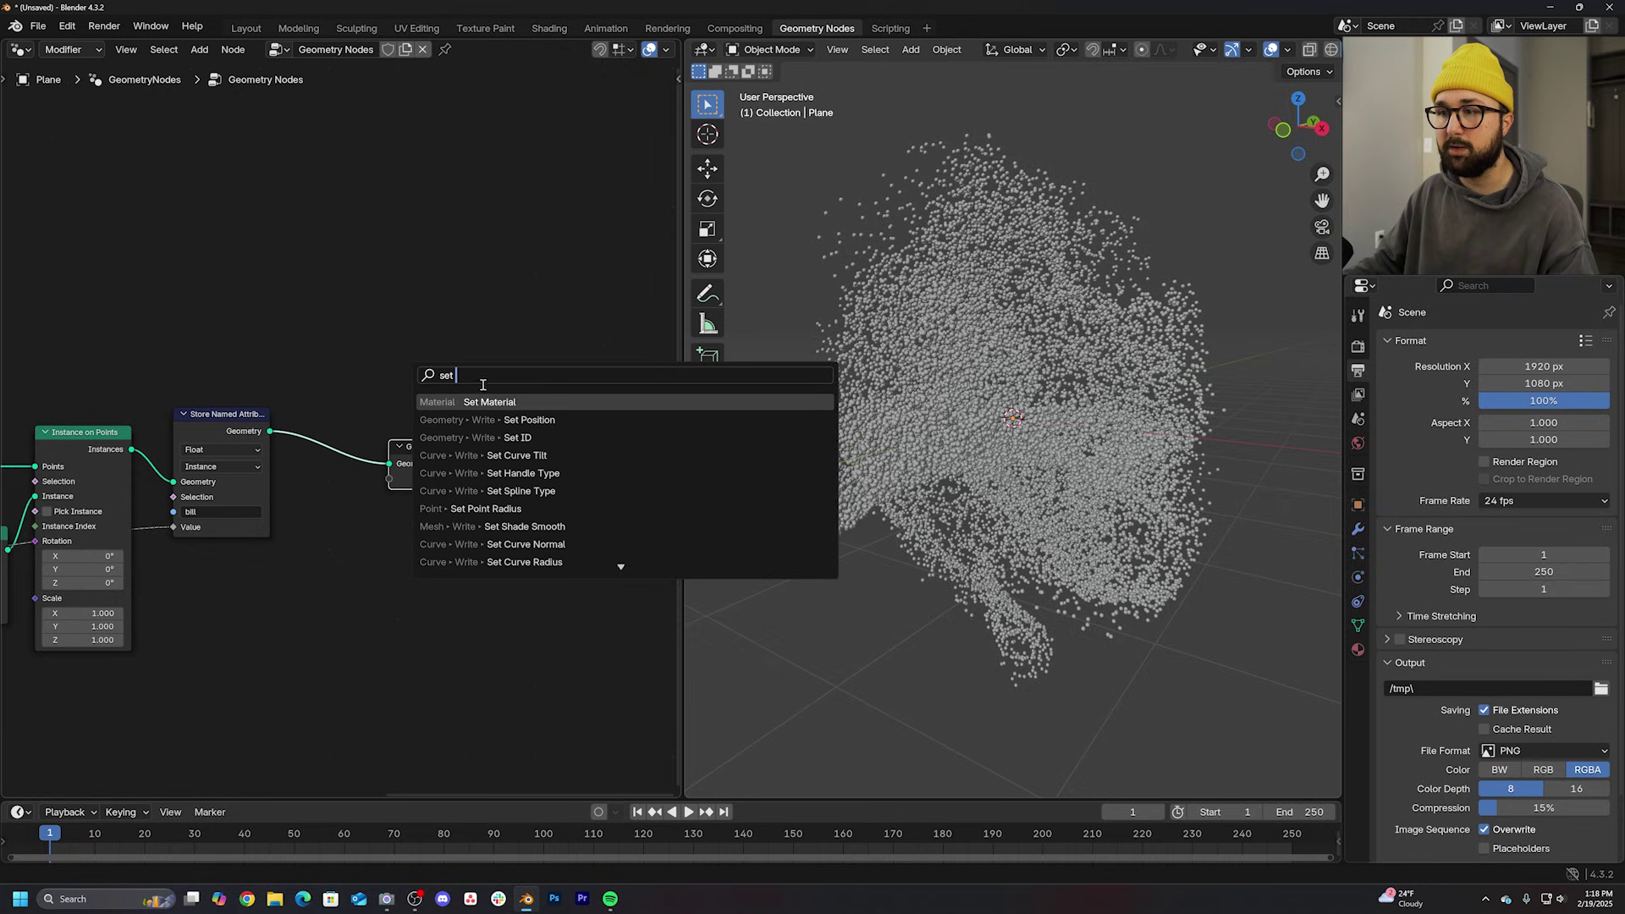
key(Return)
click(370, 401)
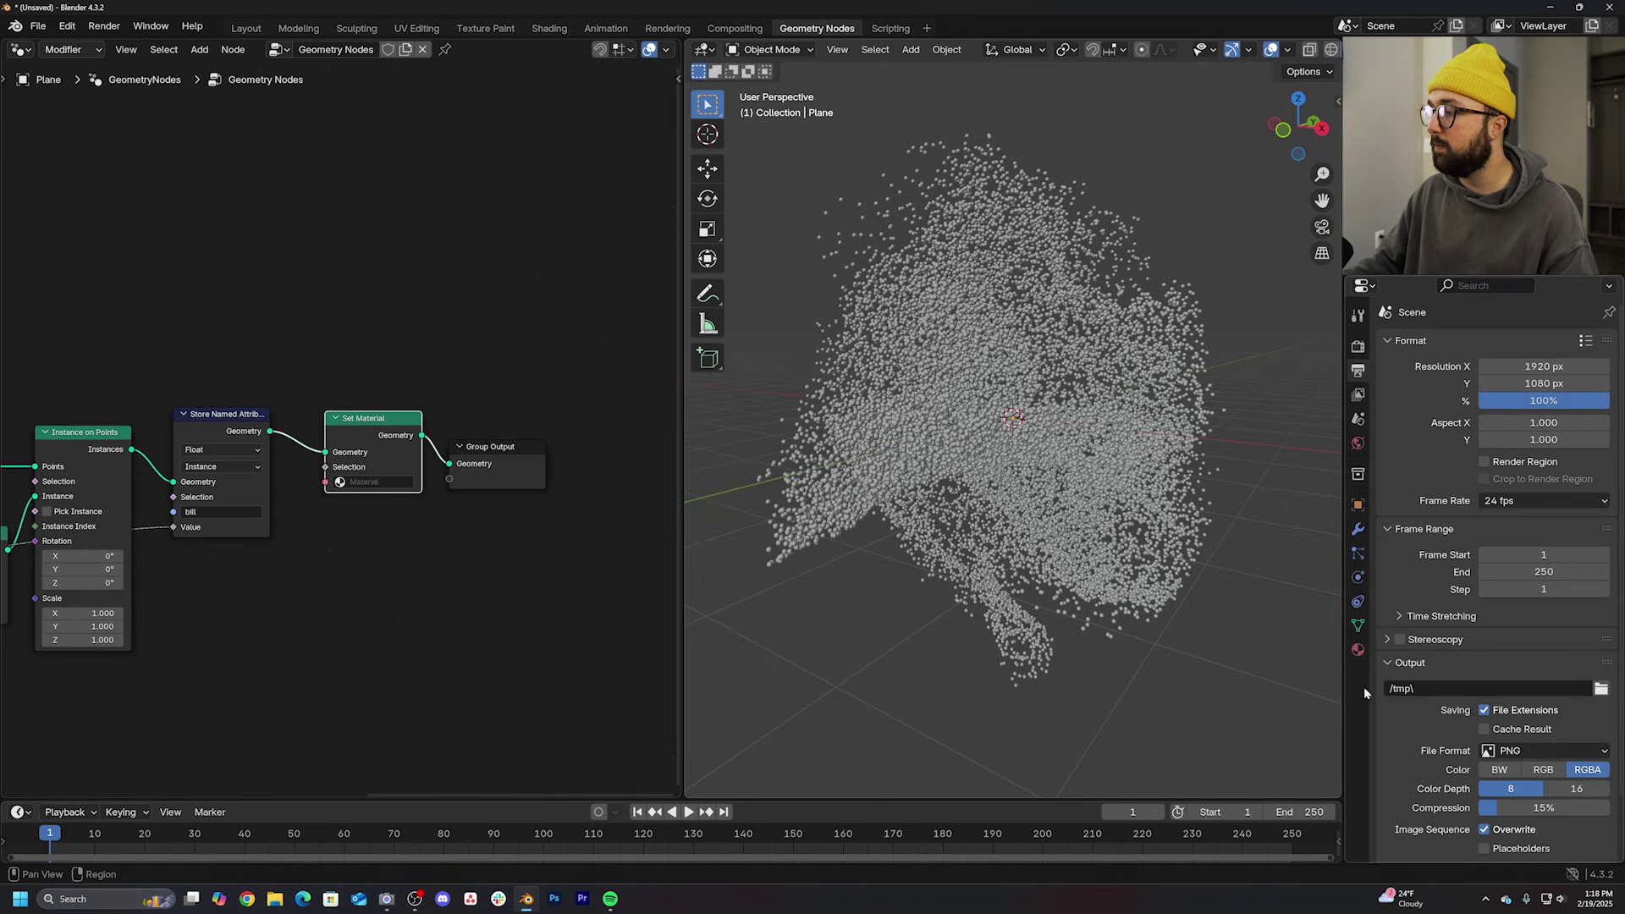
Step: Create Material.001 and assign it in the Set Material node, then switch to Shading
click(1357, 648)
click(1524, 415)
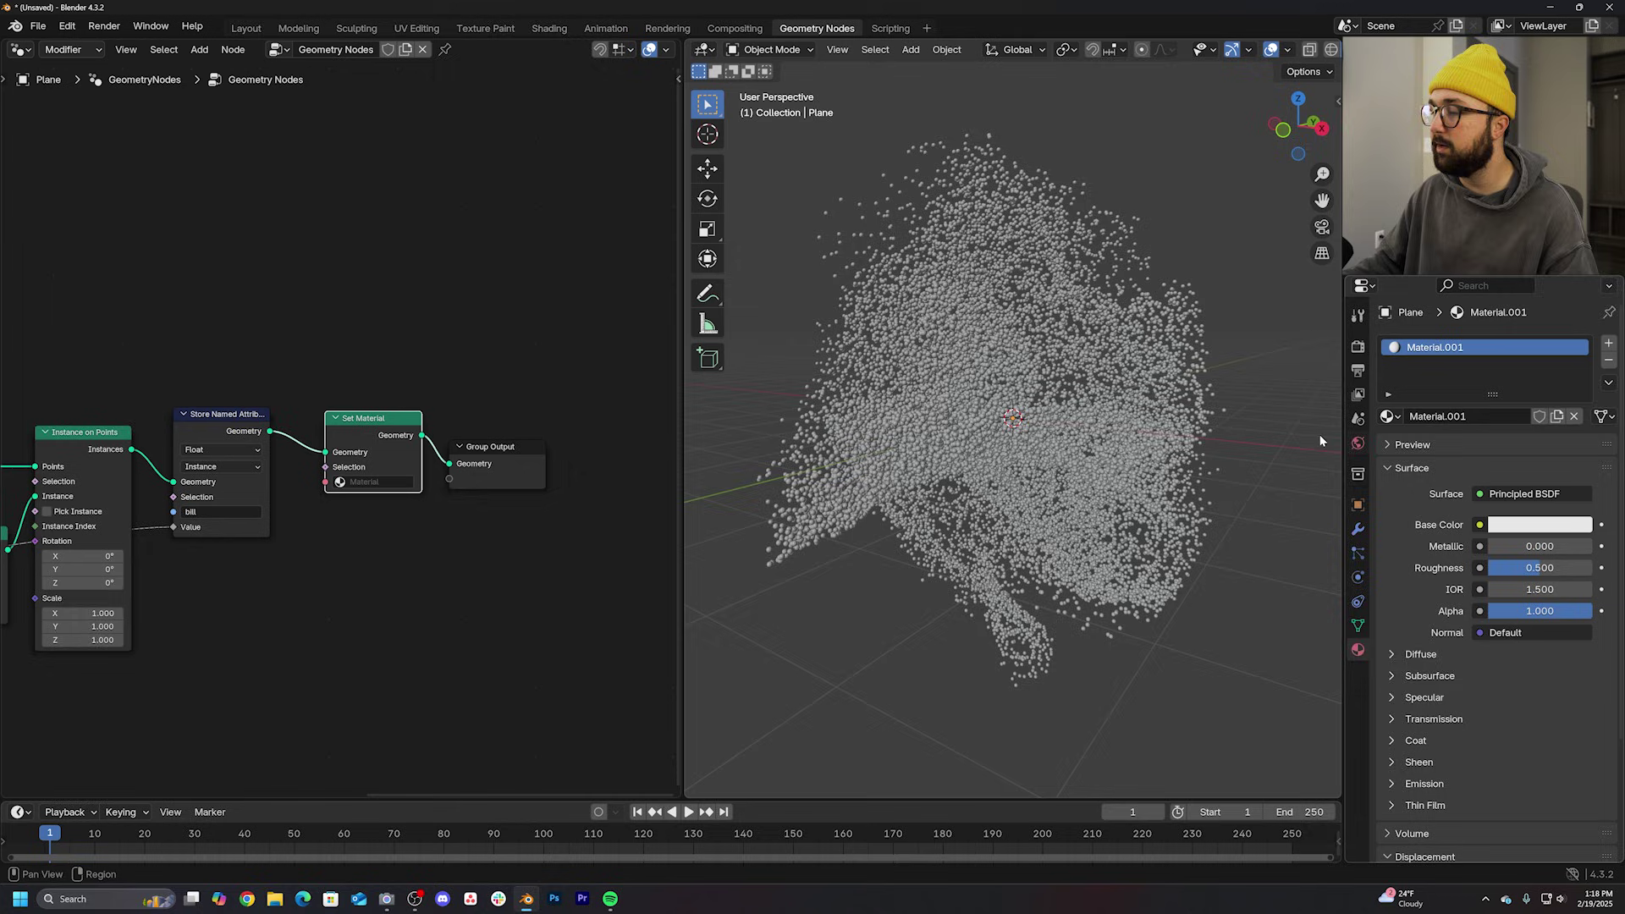
click(386, 480)
click(379, 519)
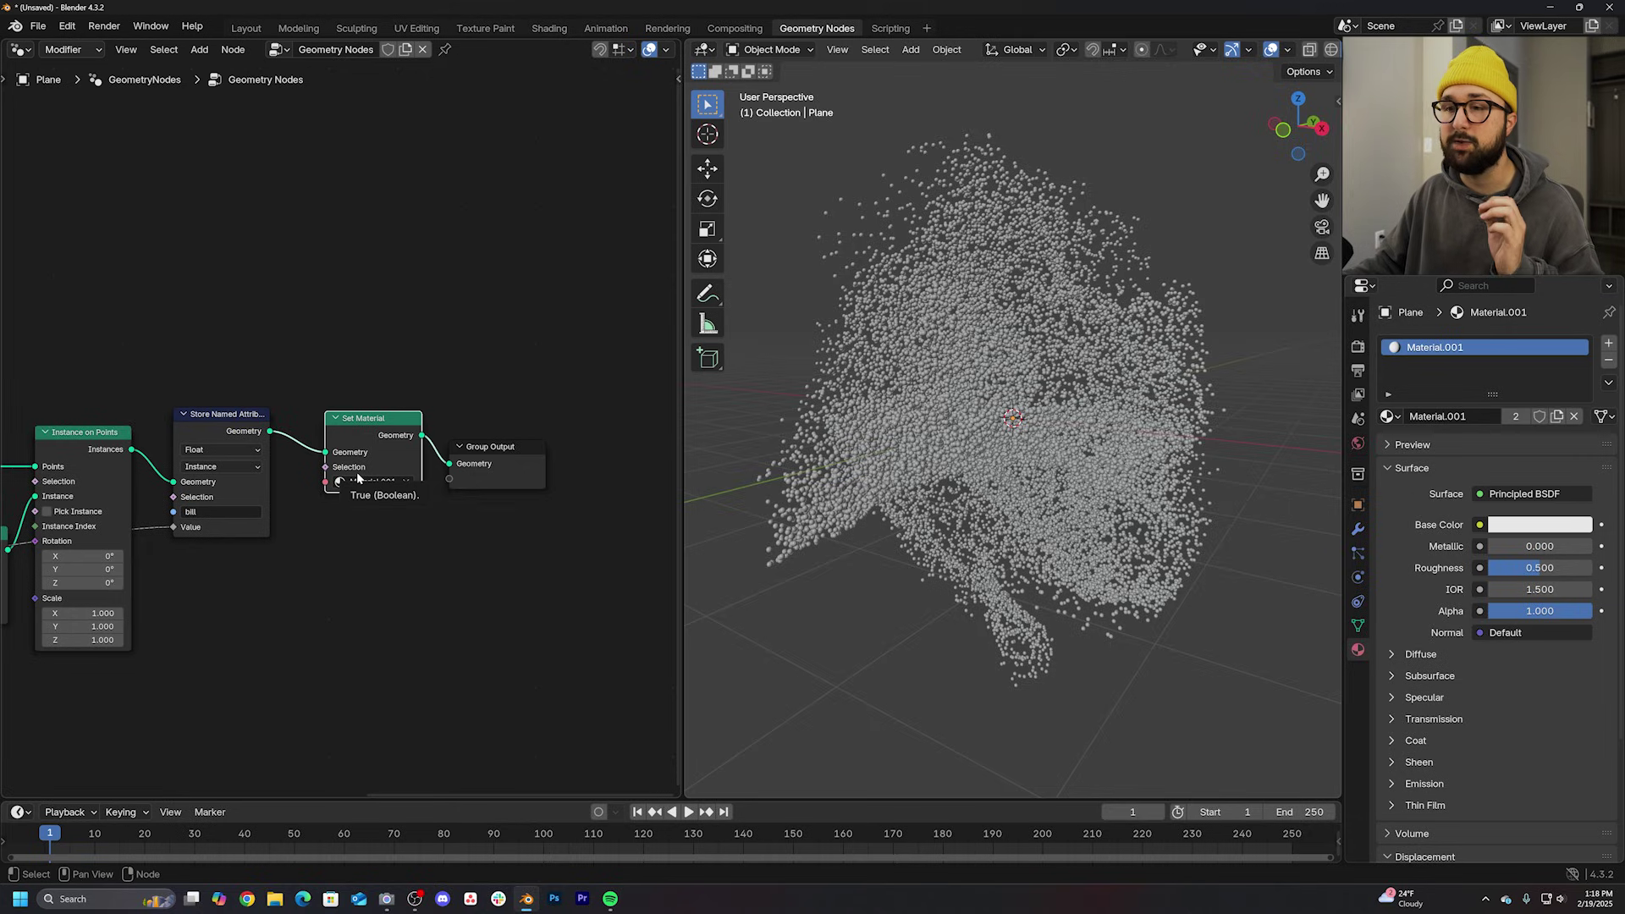
click(549, 27)
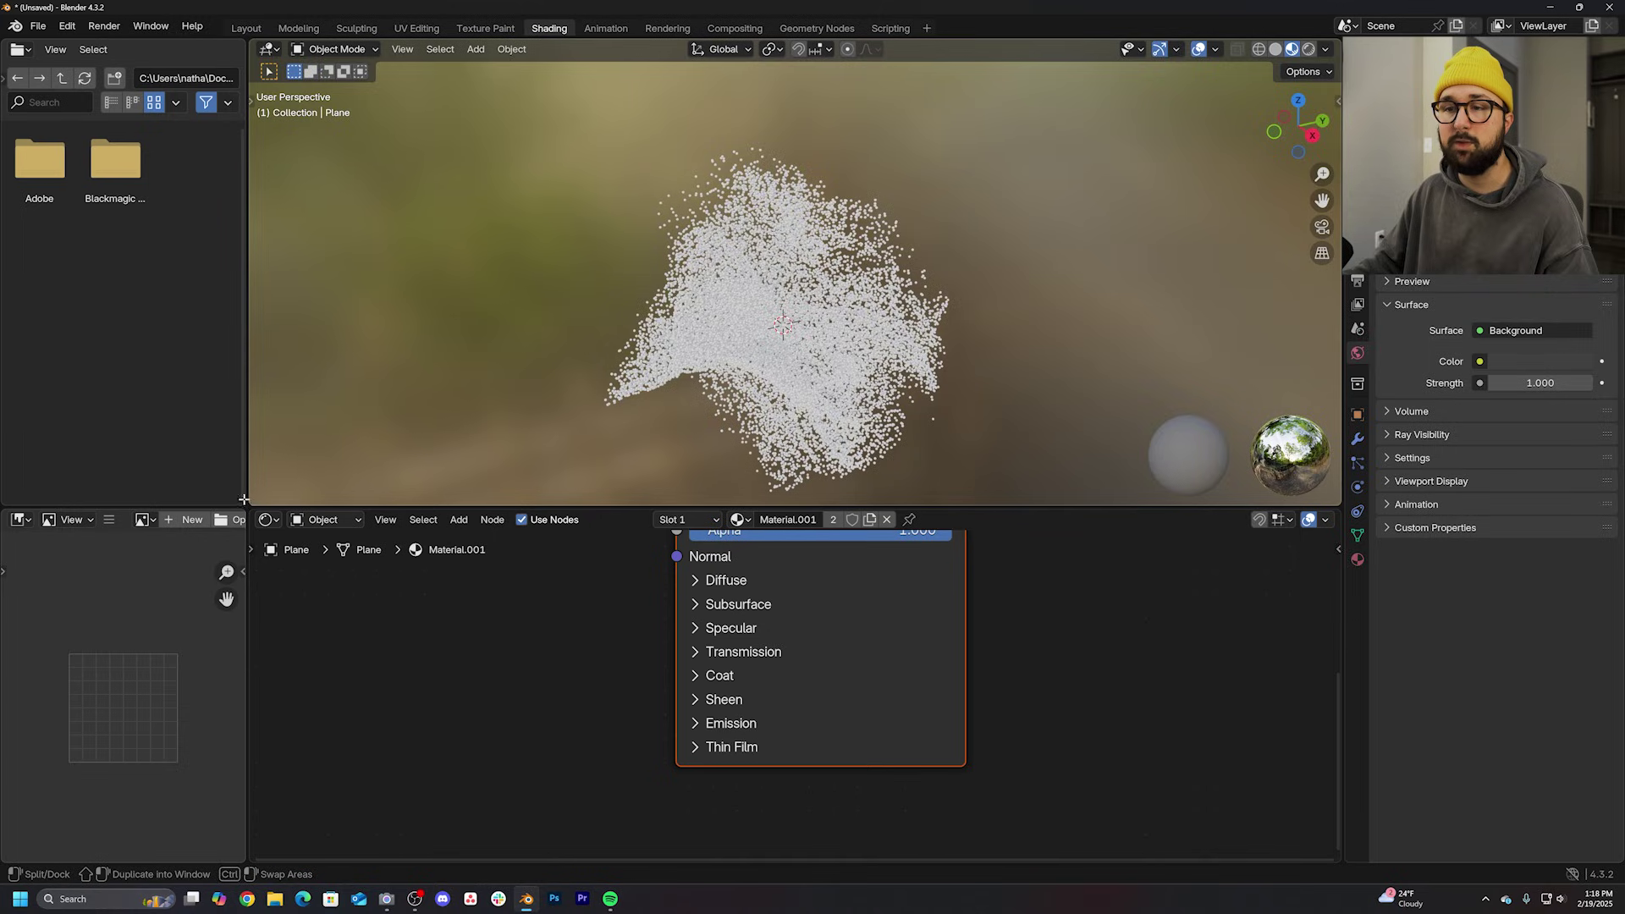
Step: Close the file browser and image editor areas and add an Attribute node
drag(243, 499, 140, 318)
drag(250, 519, 190, 572)
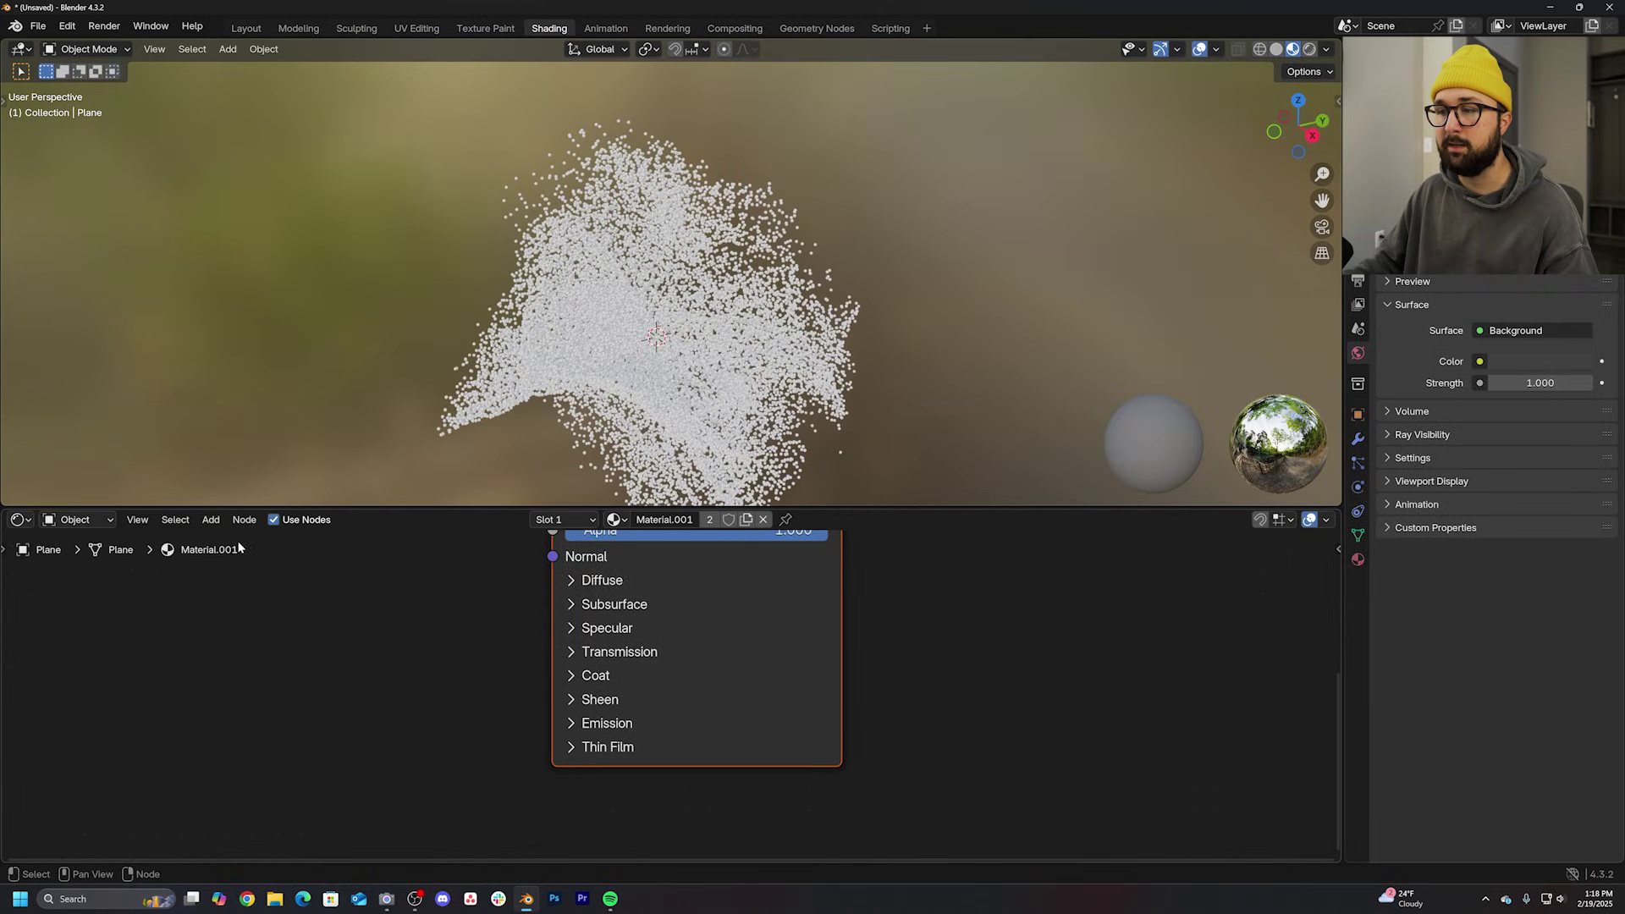
scroll(572, 645, down, 3)
key(shift+a)
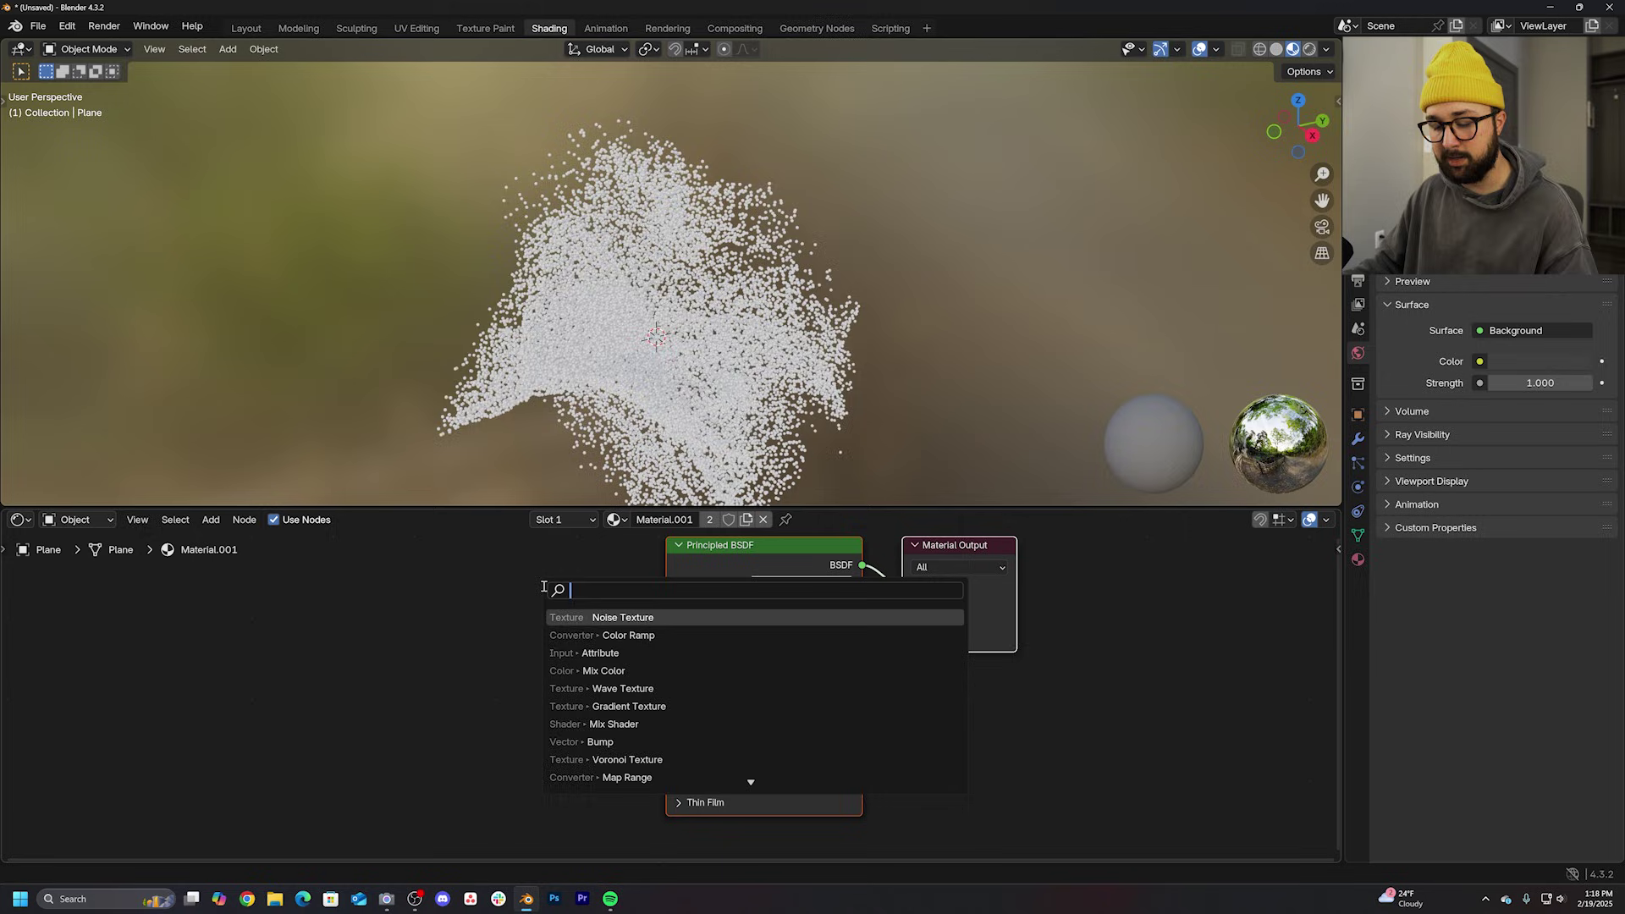
text(attri)
key(Return)
click(495, 714)
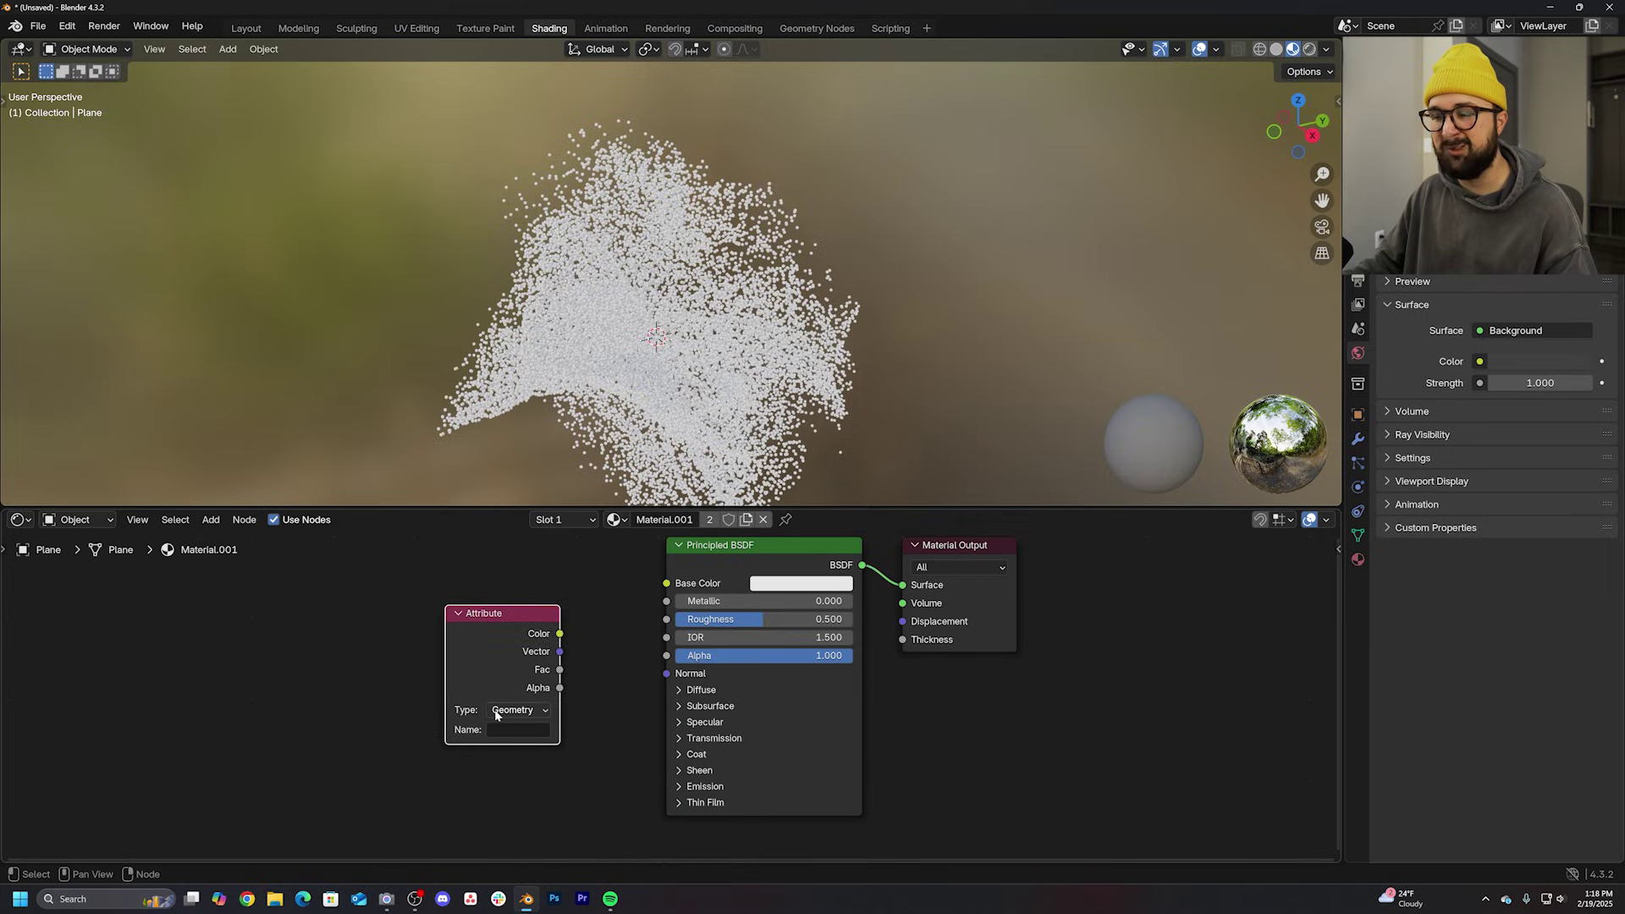
Step: Set the Attribute node to Instancer, named 'bill', and link its Fac to Base Color
click(506, 724)
text(bill)
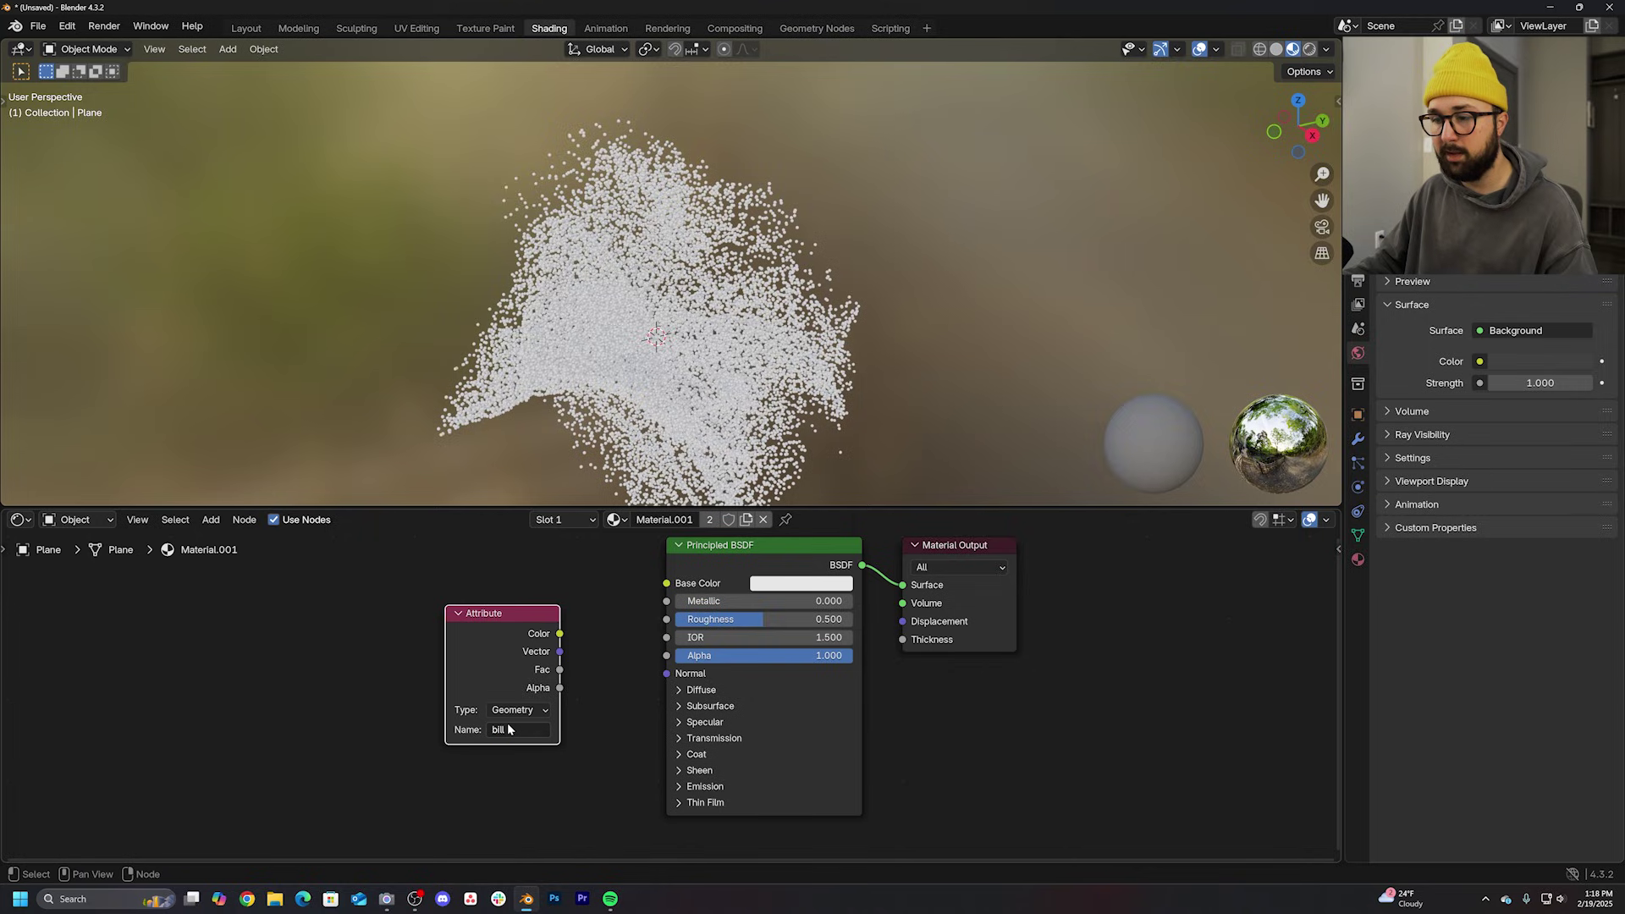
click(518, 710)
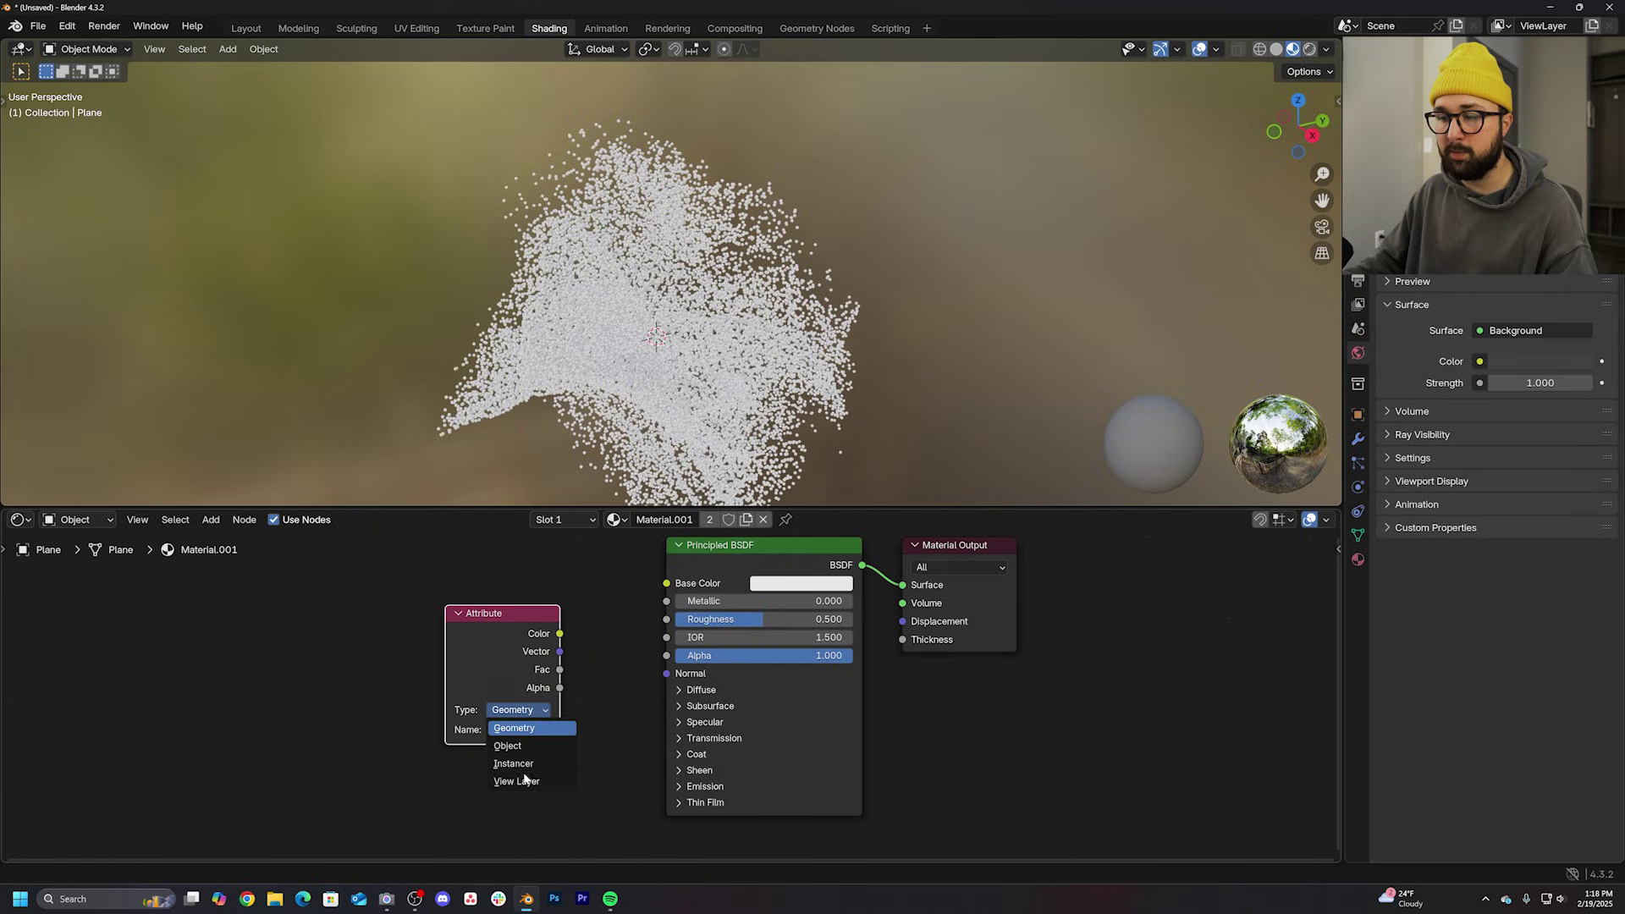
mouse_move(521, 631)
mouse_down()
mouse_move(514, 649)
mouse_move(666, 583)
mouse_up()
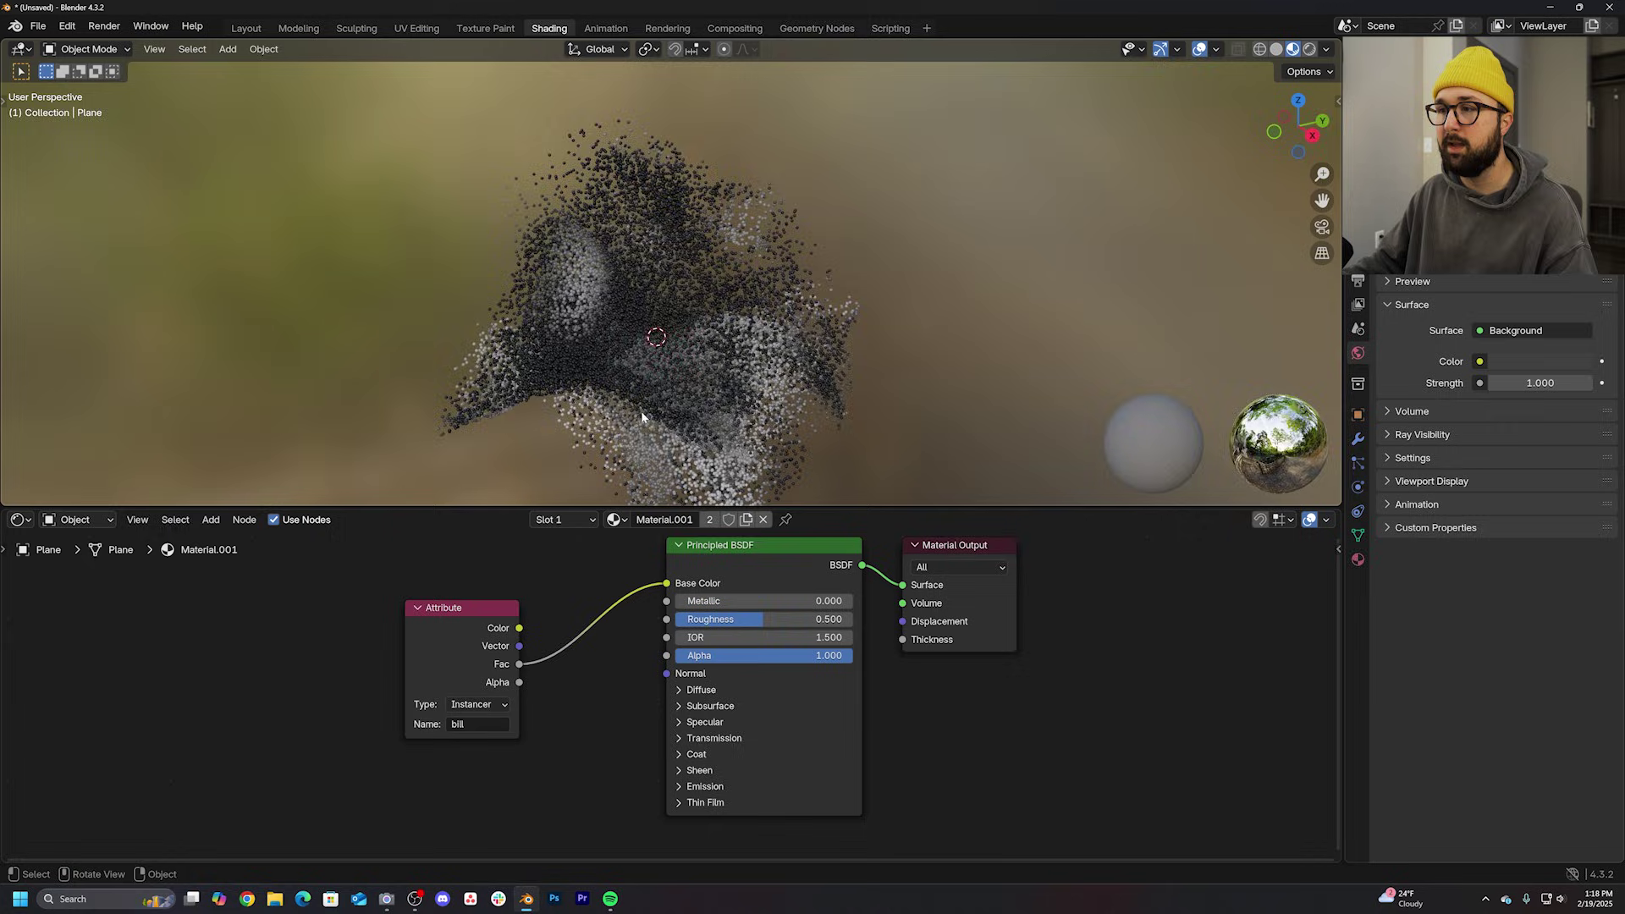
mouse_move(641, 409)
middle_down()
mouse_move(784, 304)
mouse_move(710, 362)
middle_up()
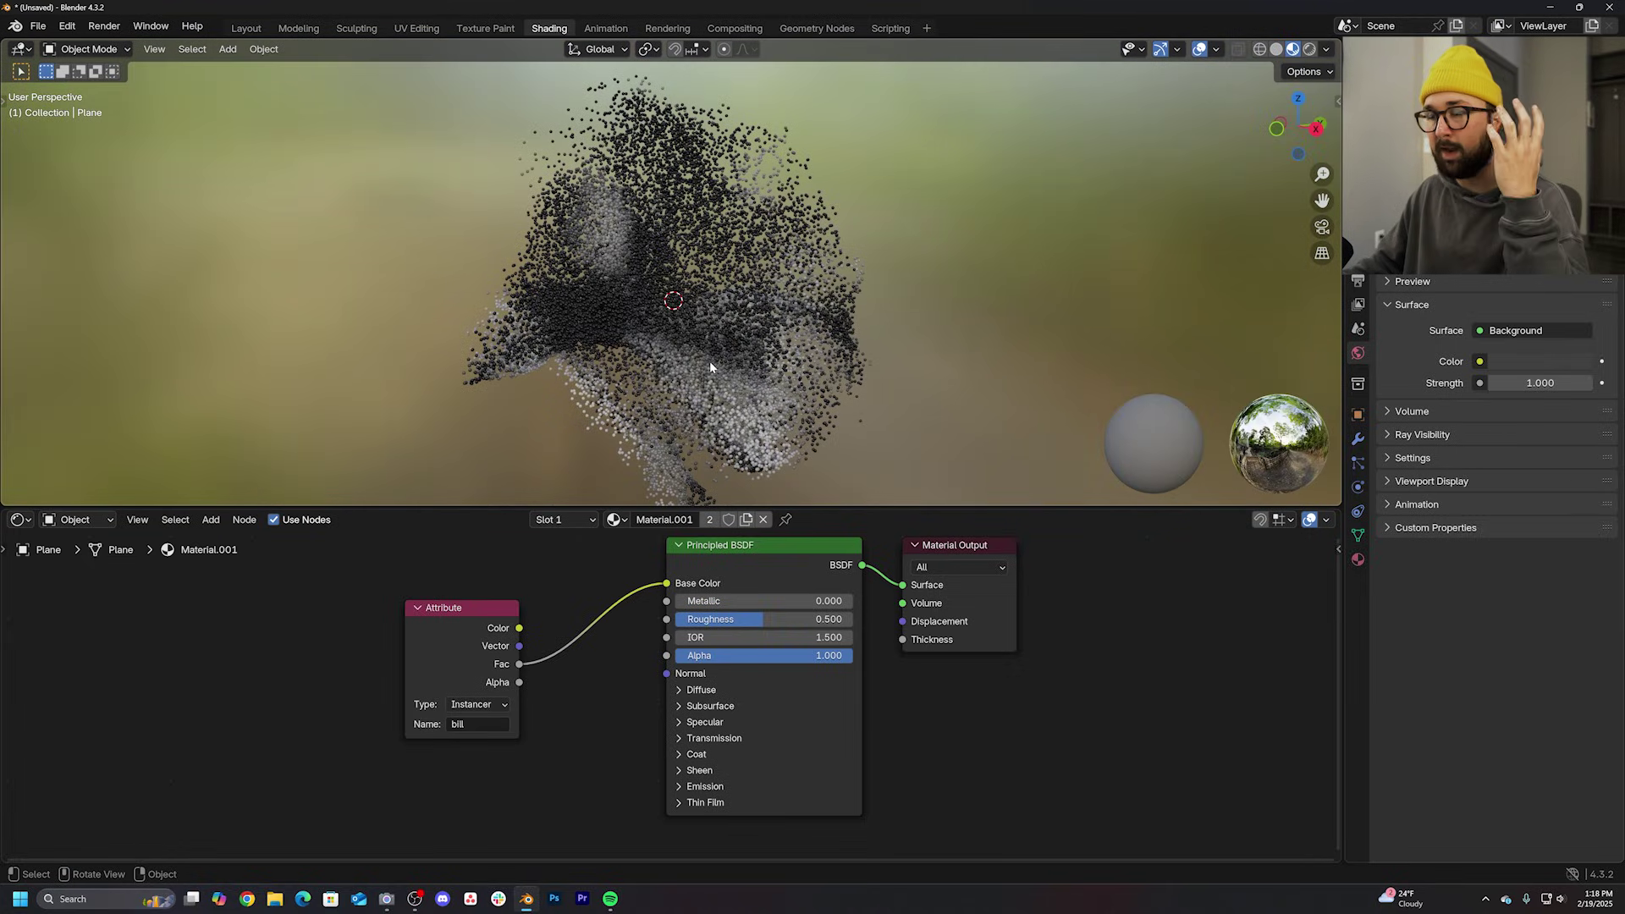
Step: Insert a Noise Texture node on the link from the bill Attribute node
drag(435, 625, 295, 638)
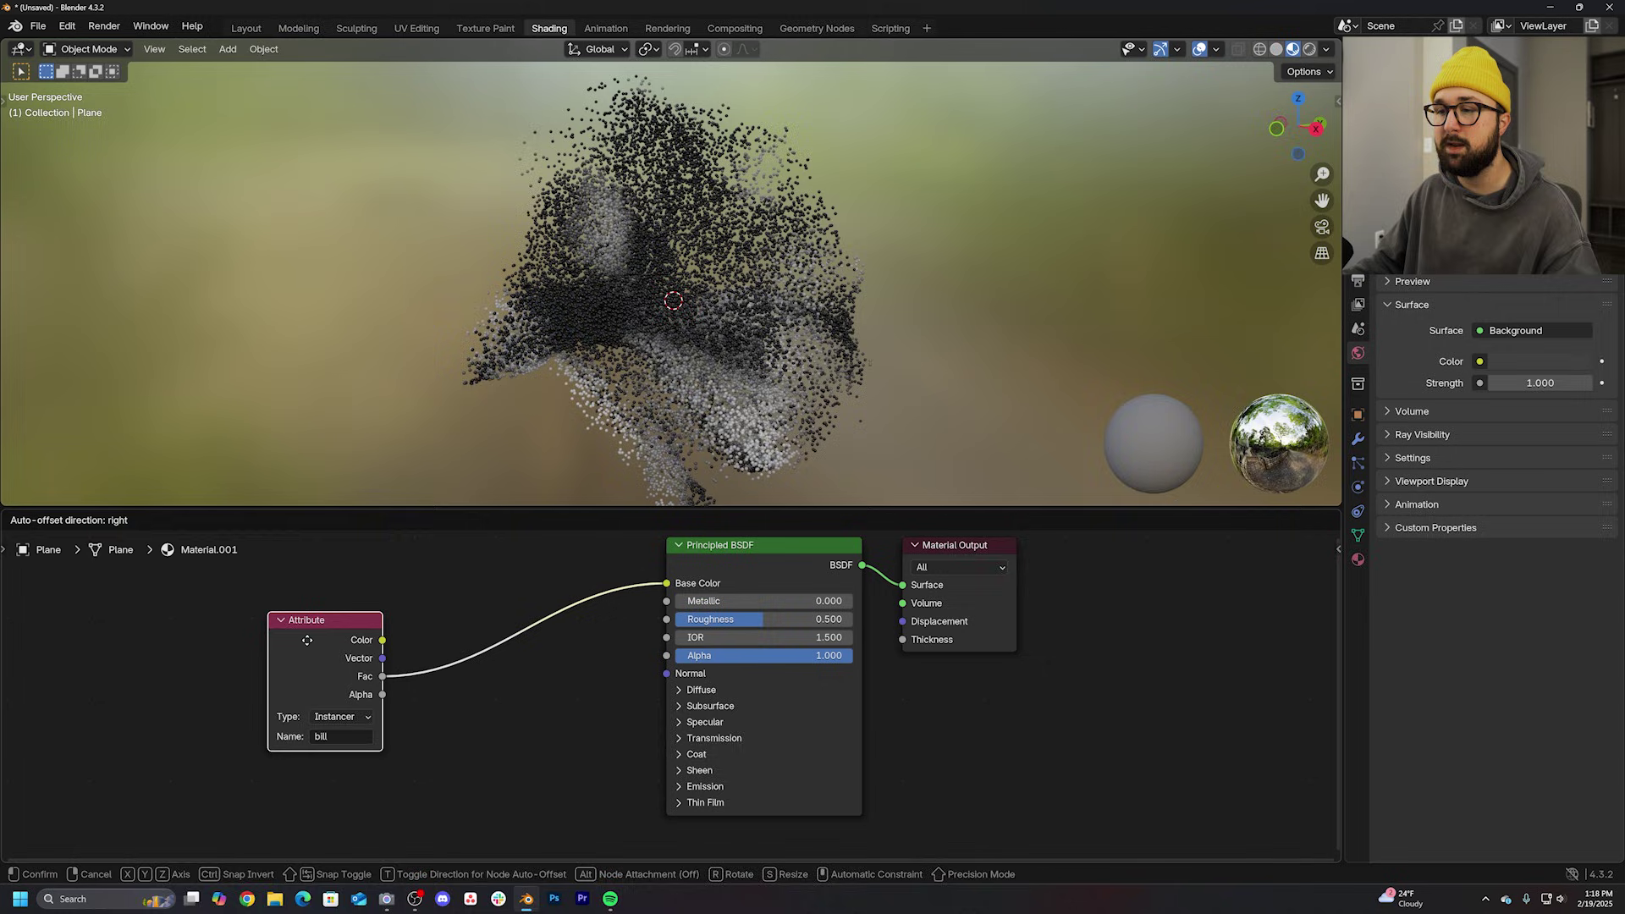
middle_drag(438, 567, 440, 588)
key(shift+a)
click(441, 587)
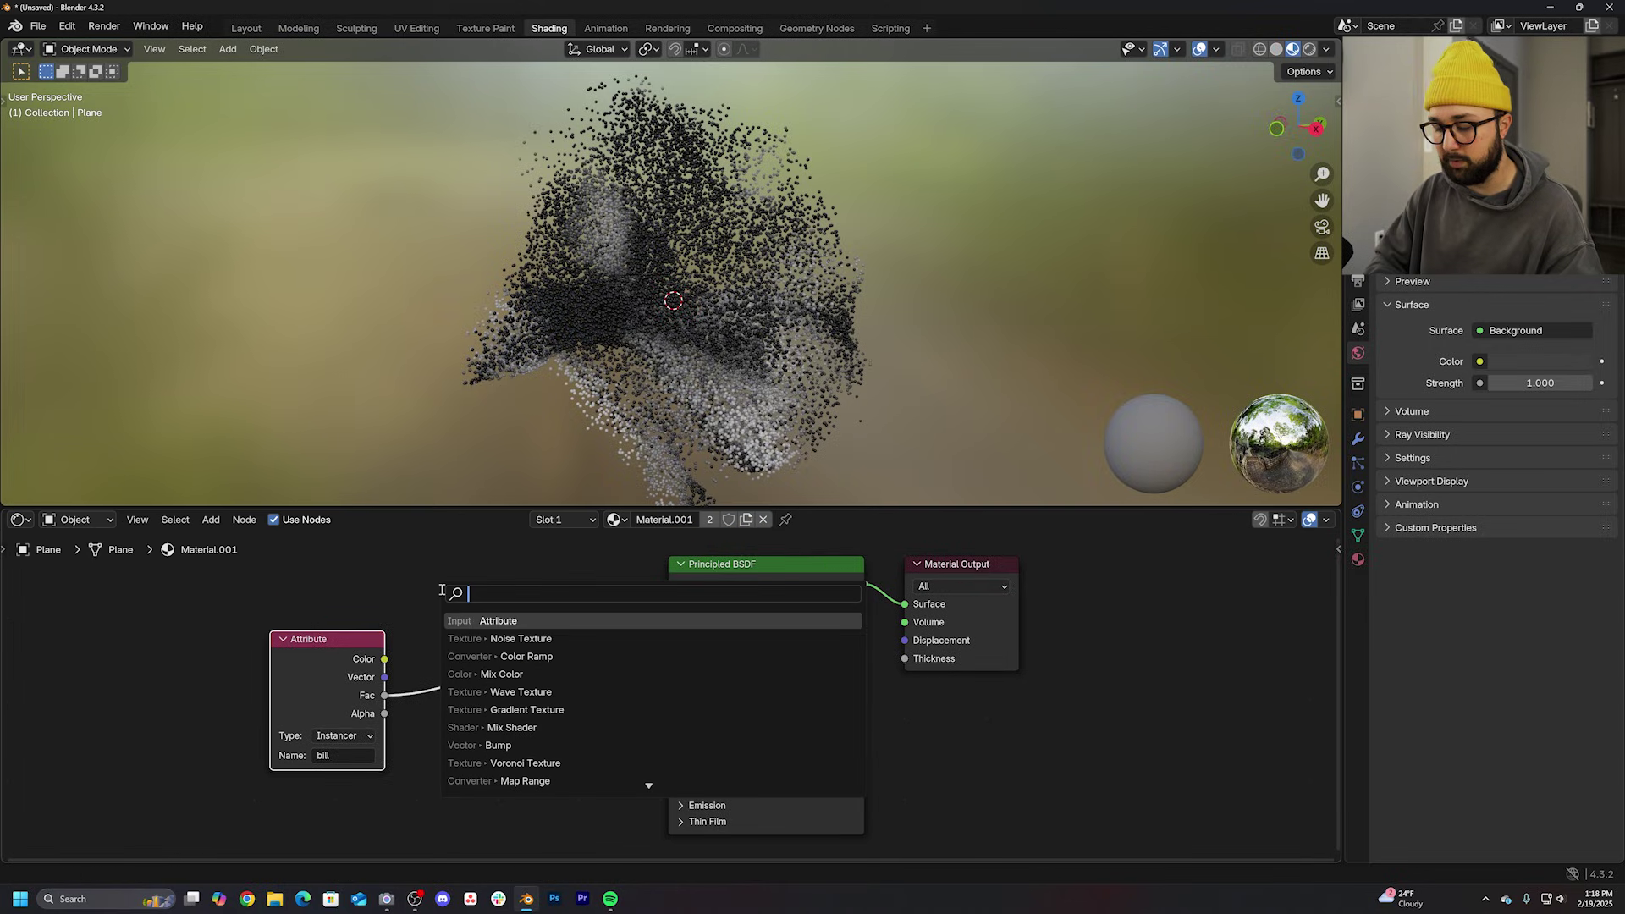
text(no)
click(500, 613)
click(531, 674)
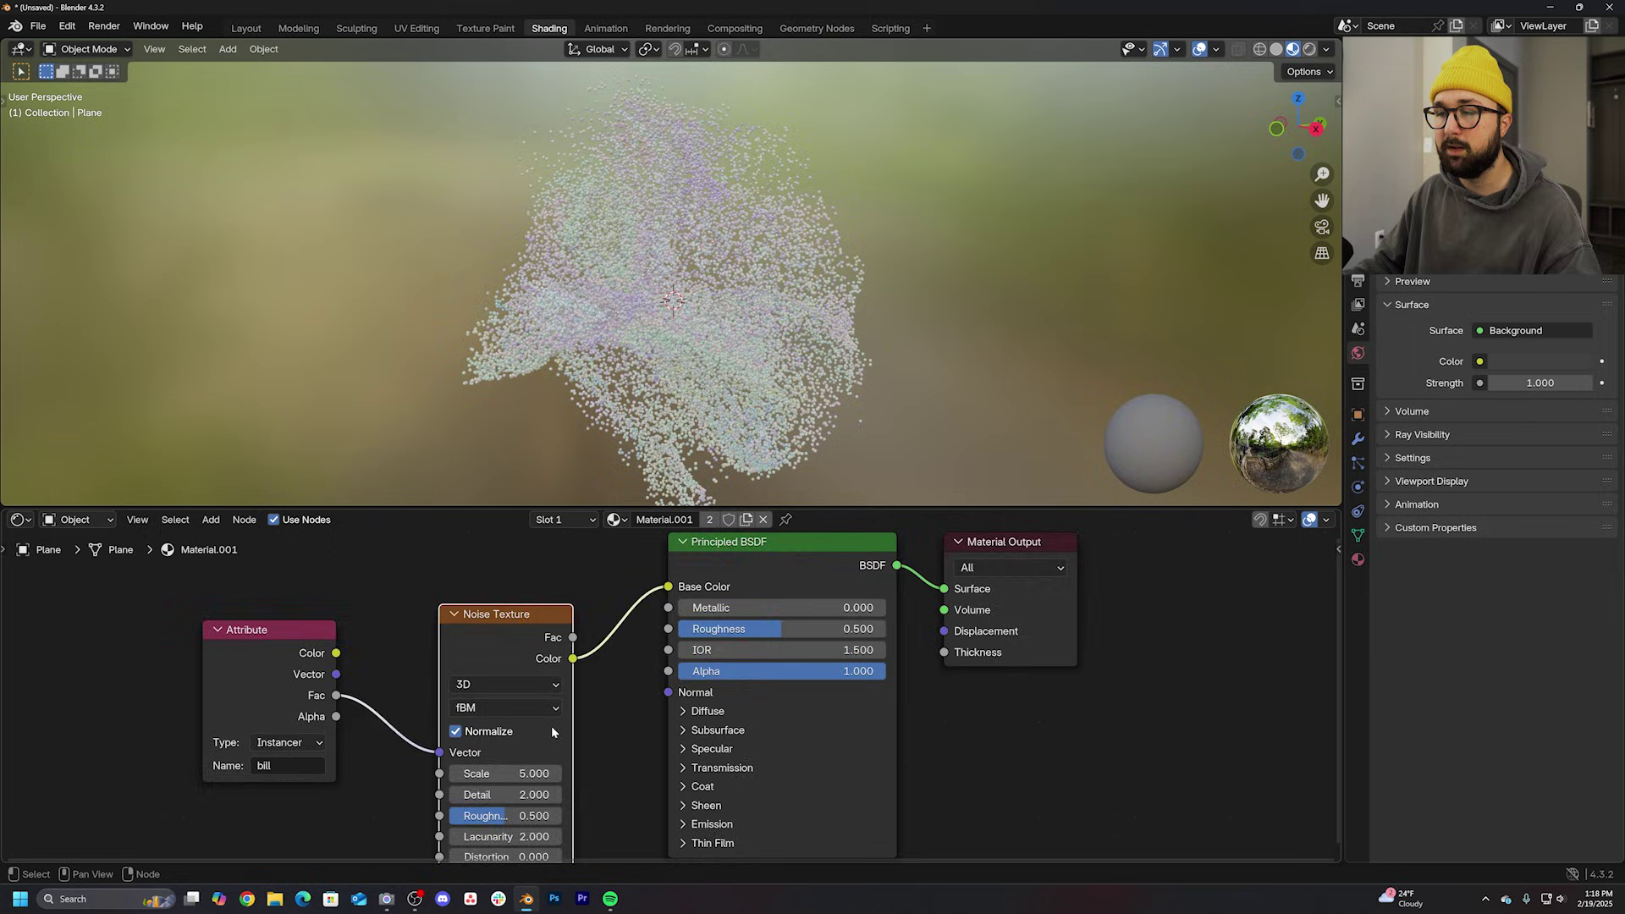
scroll(525, 623, up, 2)
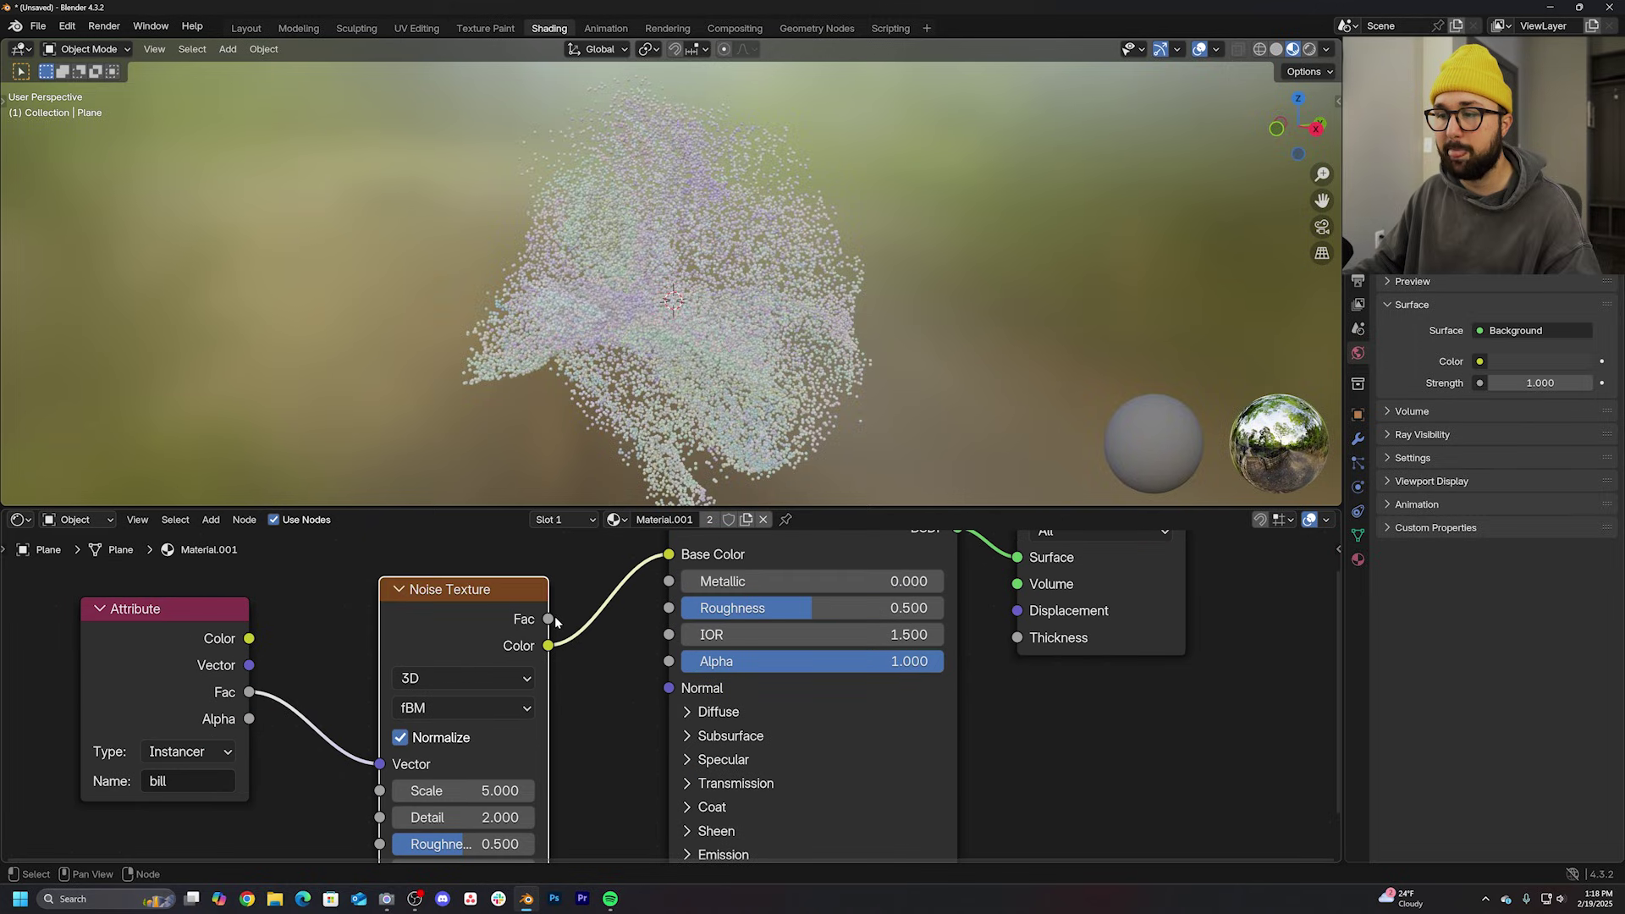
Step: Wire the noise Fac into Base Color and set noise detail 0 and scale 2
middle_drag(568, 617, 608, 659)
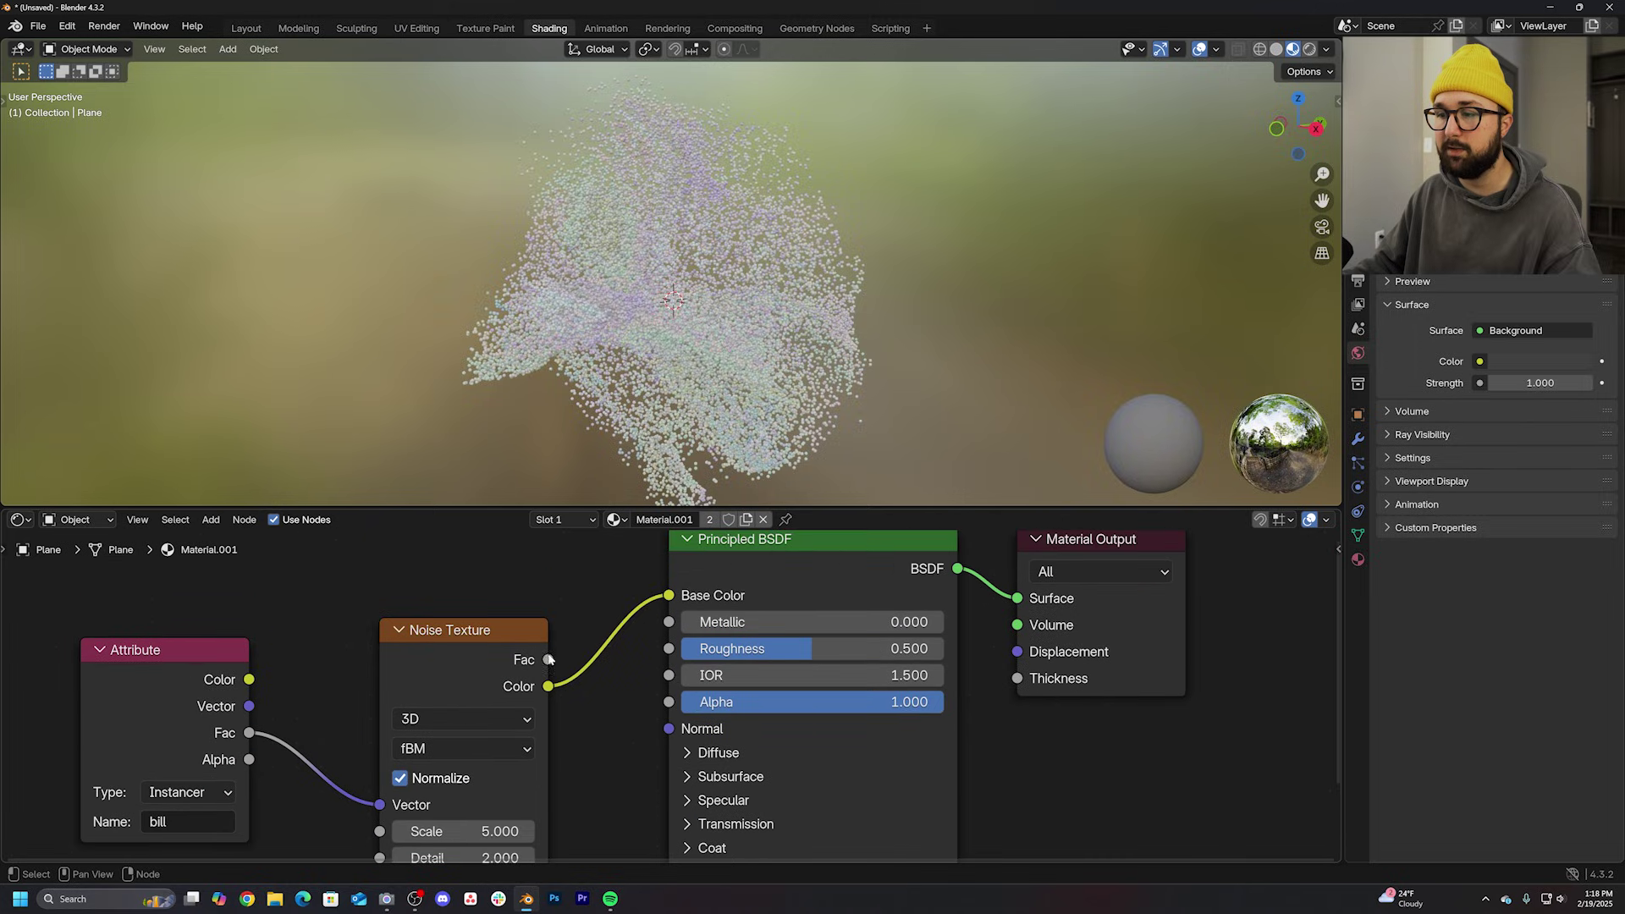
drag(548, 659, 669, 595)
mouse_move(564, 787)
middle_down()
mouse_move(594, 703)
mouse_move(587, 637)
middle_up()
drag(511, 705, 483, 703)
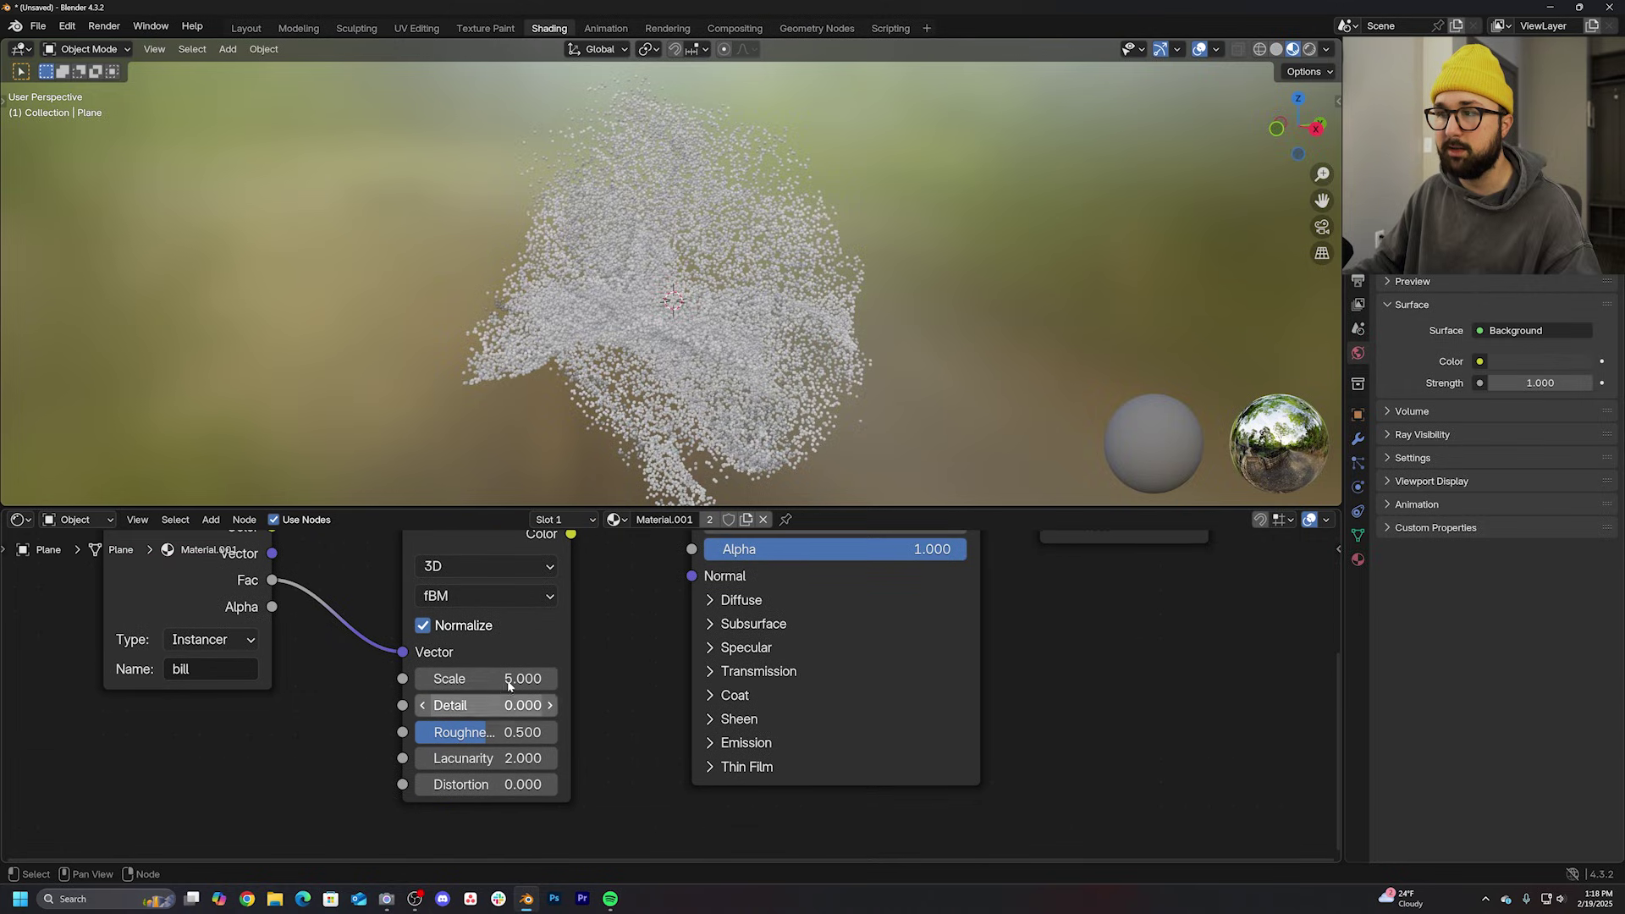
click(507, 679)
text(2)
key(Return)
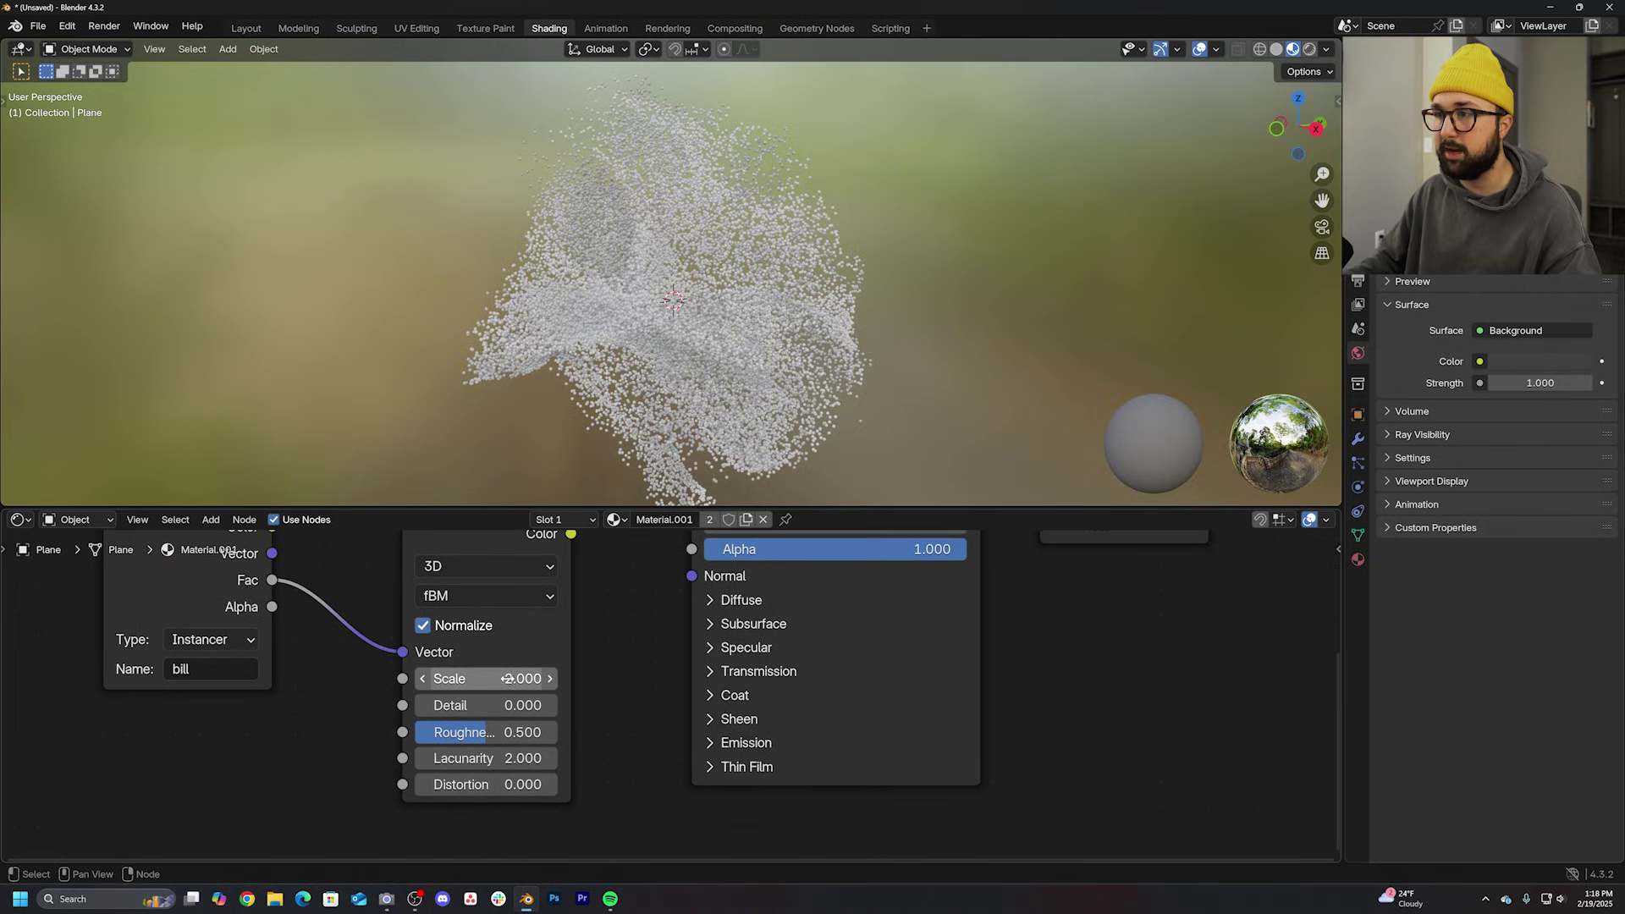
scroll(537, 630, down, 2)
drag(368, 596, 193, 620)
middle_drag(380, 611, 319, 680)
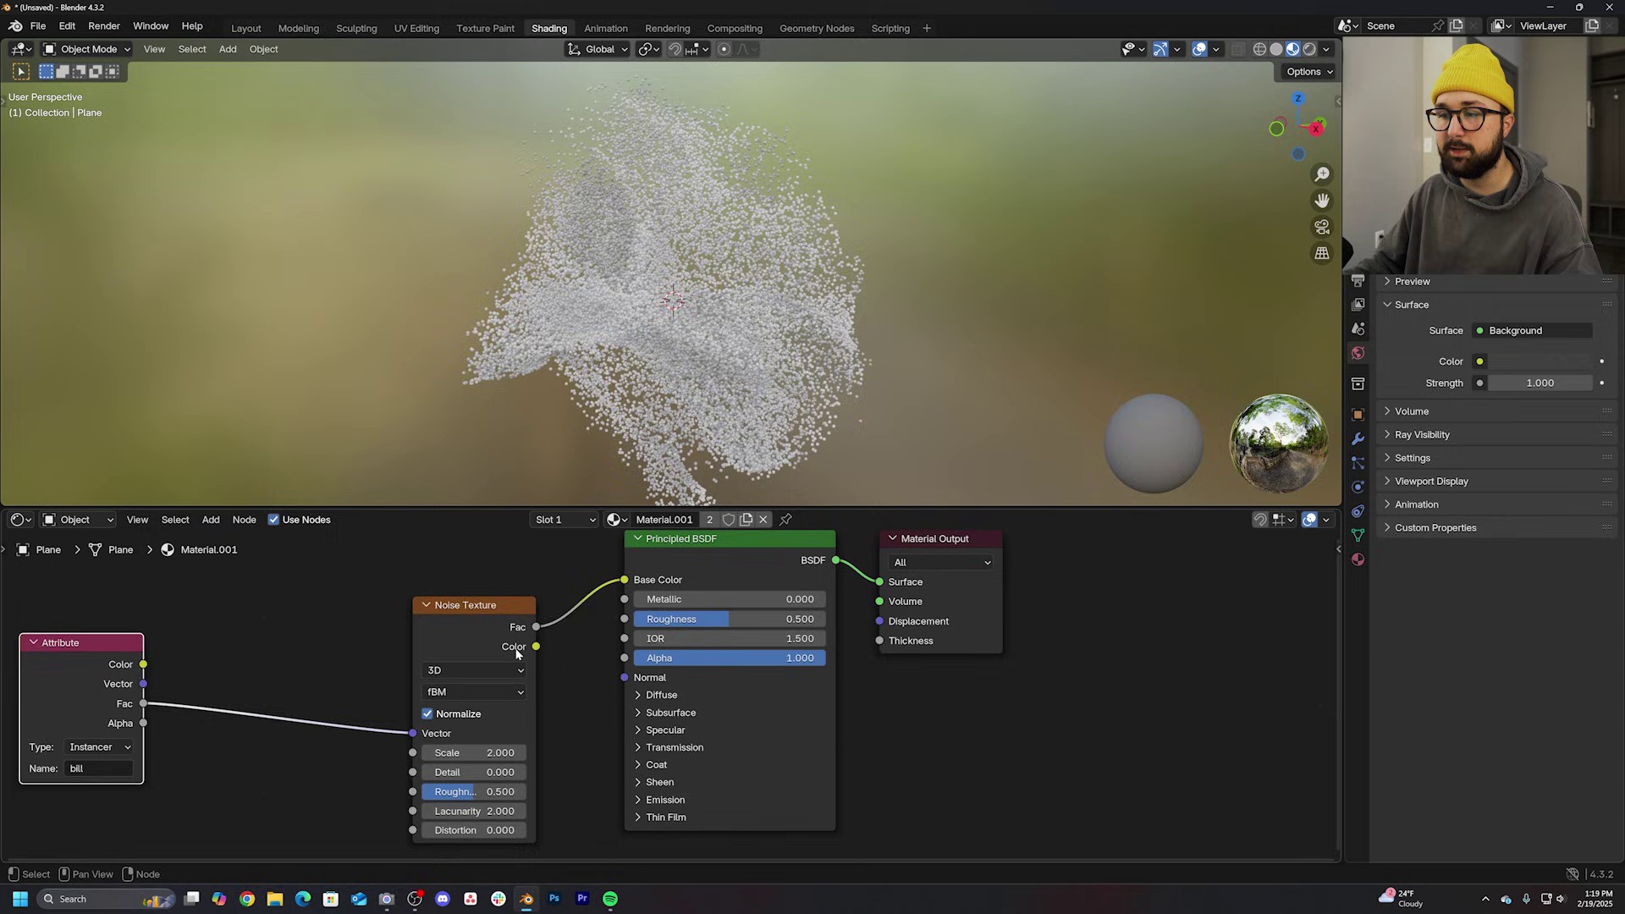
mouse_move(494, 643)
mouse_down()
mouse_move(320, 639)
mouse_move(512, 584)
mouse_up()
text(color)
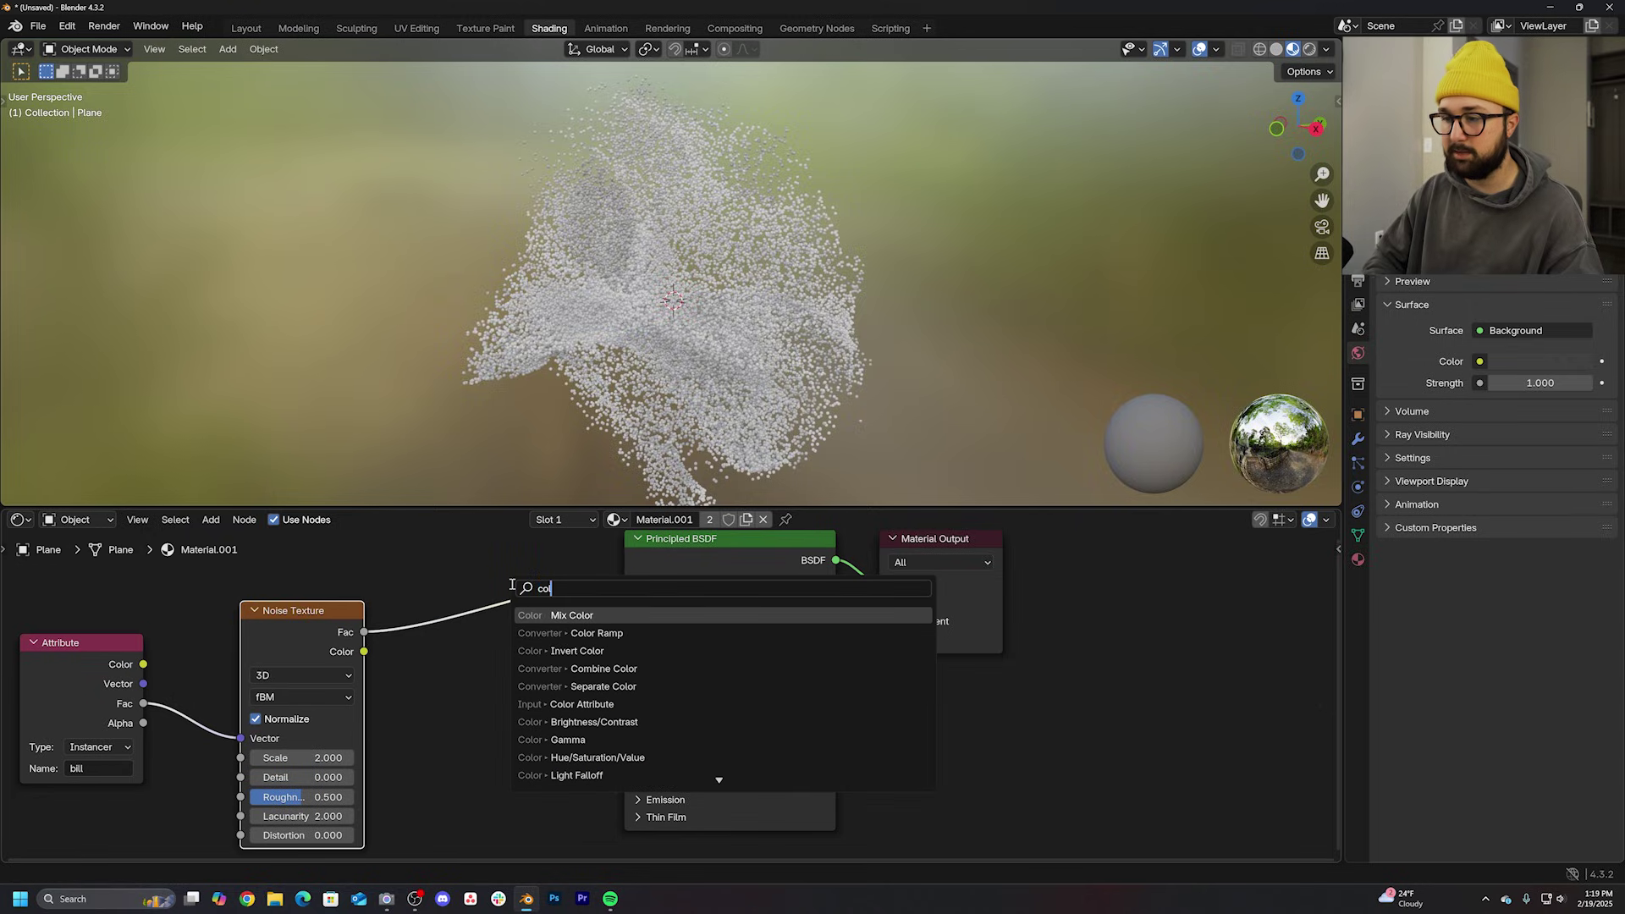
Step: Add a Color Ramp between noise and shader and make its left stop pale peach
key(Down)
key(Return)
click(369, 569)
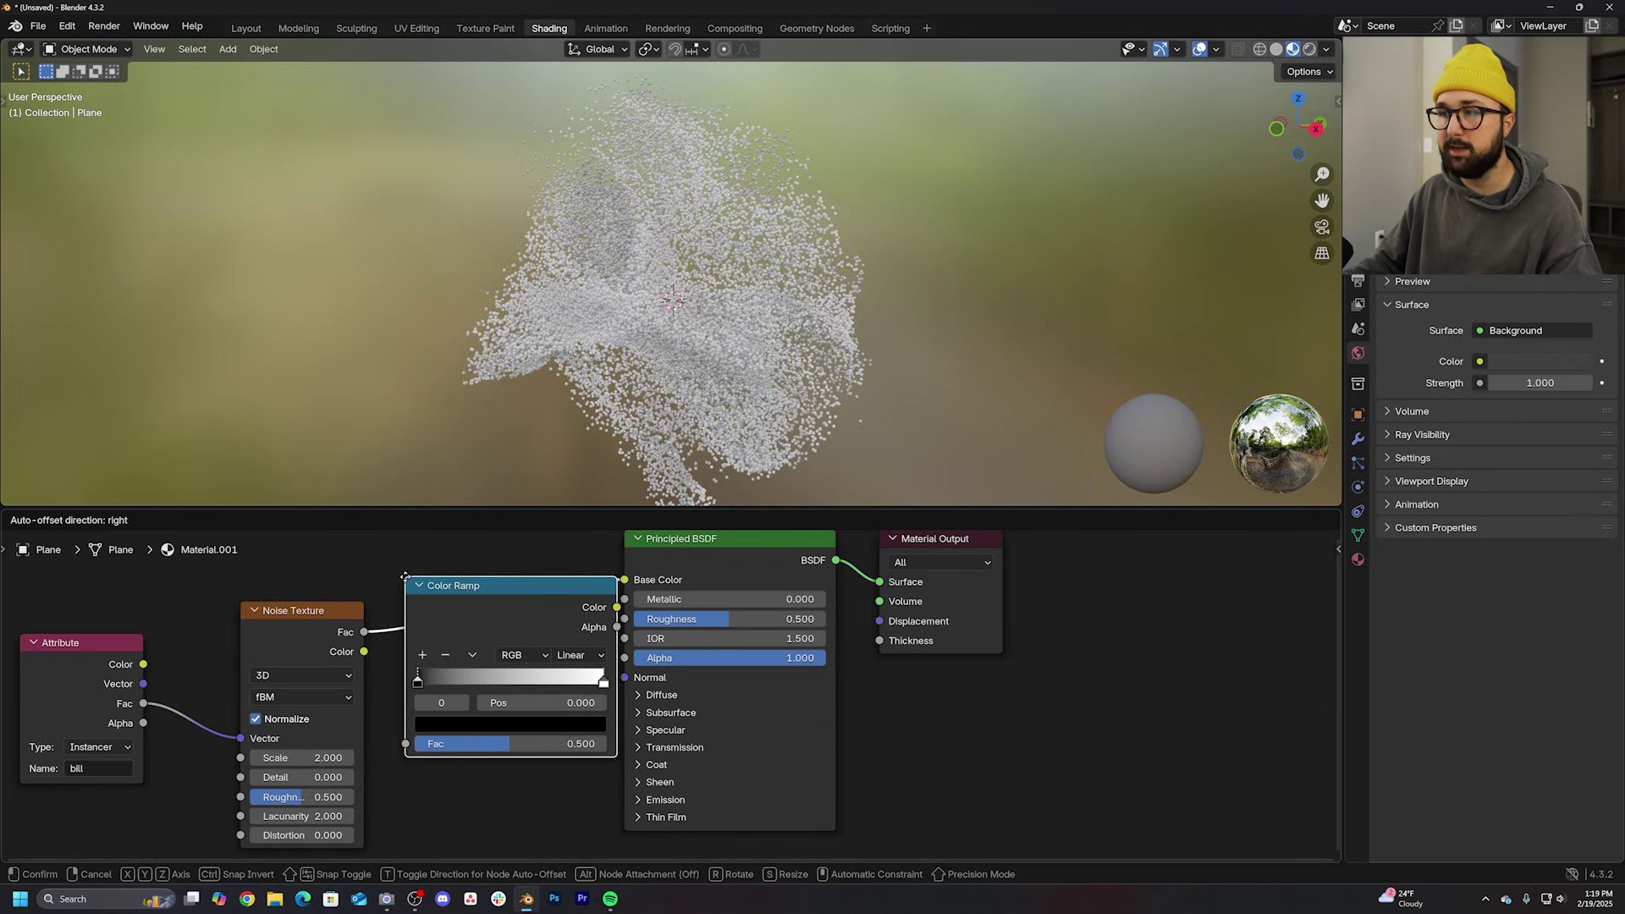
mouse_move(417, 680)
mouse_down()
mouse_move(550, 682)
mouse_move(514, 682)
mouse_up()
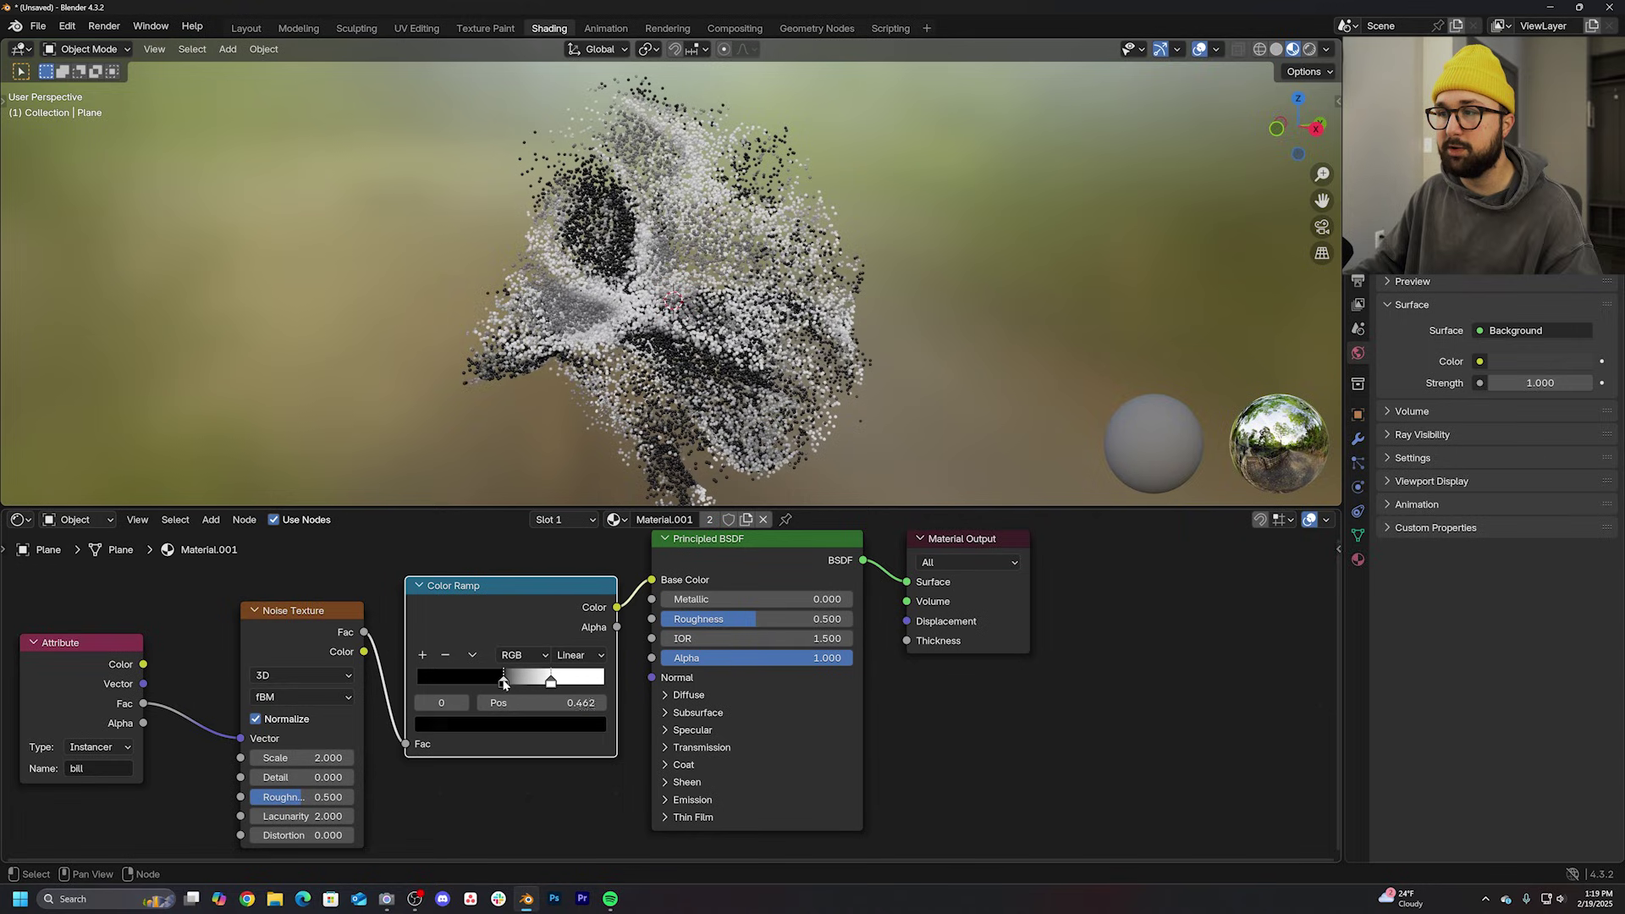
click(514, 728)
click(524, 730)
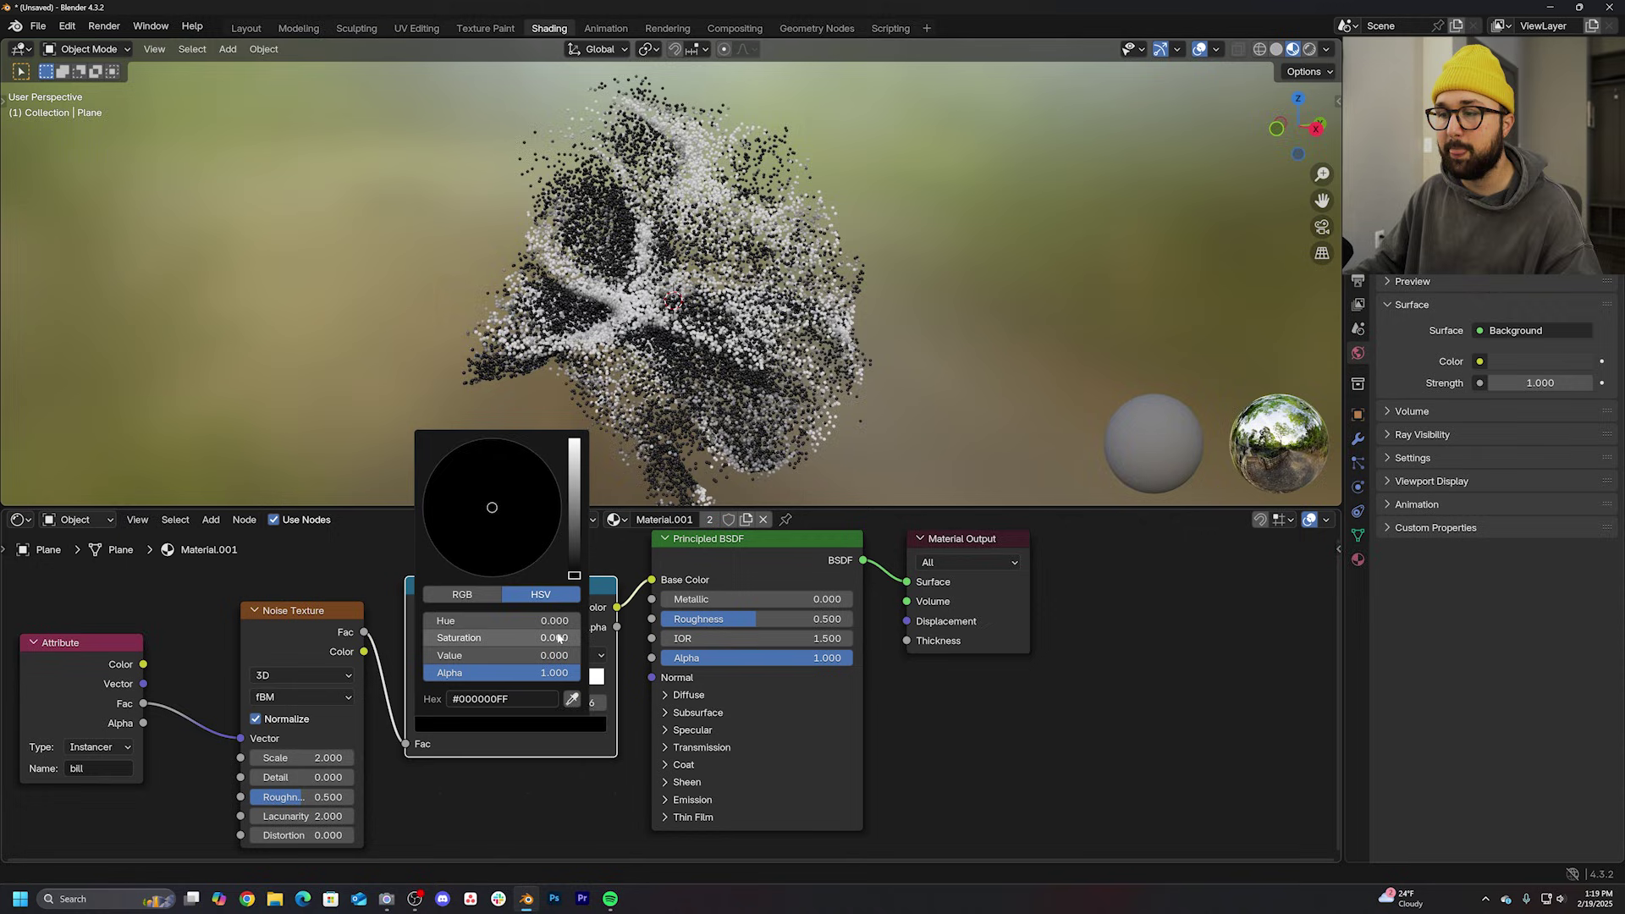
drag(577, 532, 574, 440)
click(480, 537)
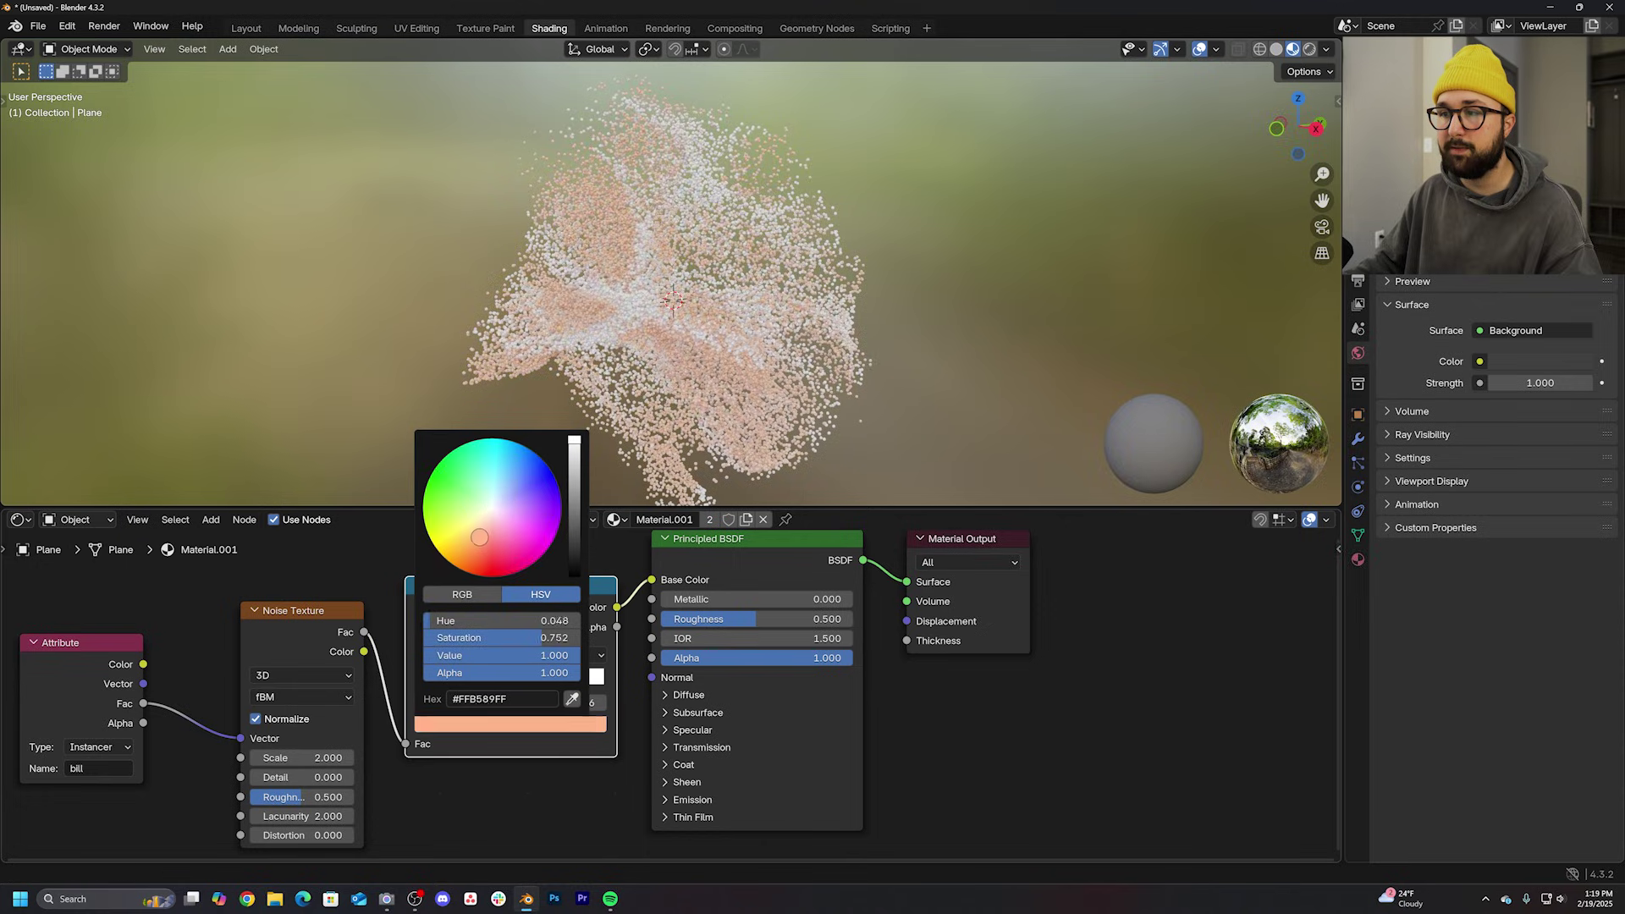
drag(479, 537, 479, 532)
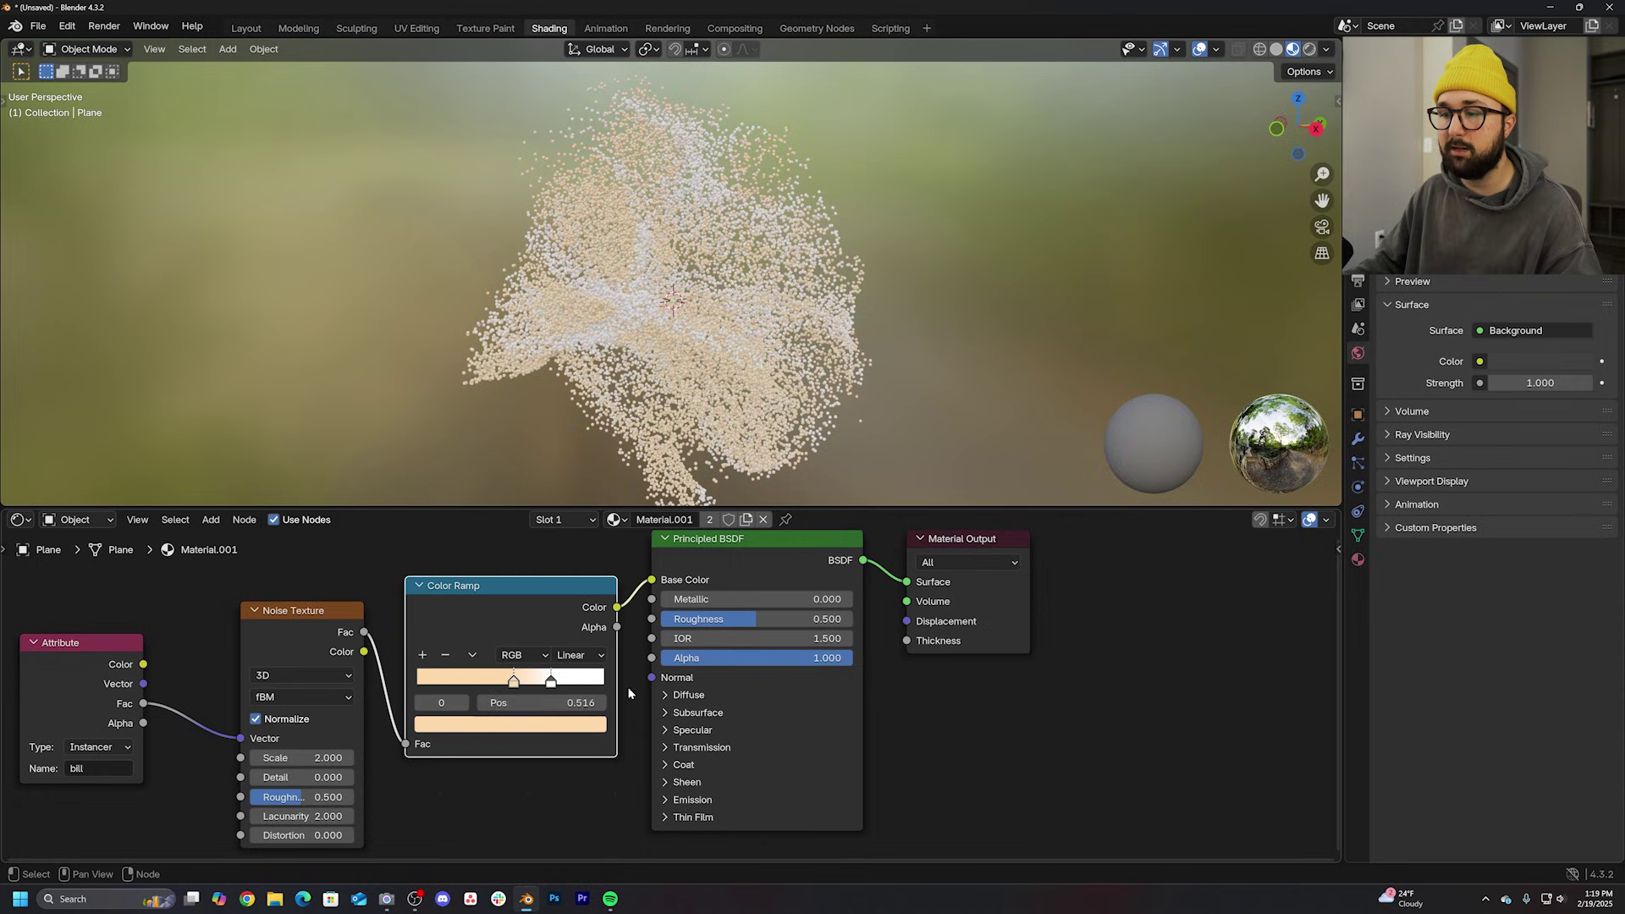
Step: Paste pink onto the right ramp stop and slide it toward the middle
click(549, 681)
click(546, 725)
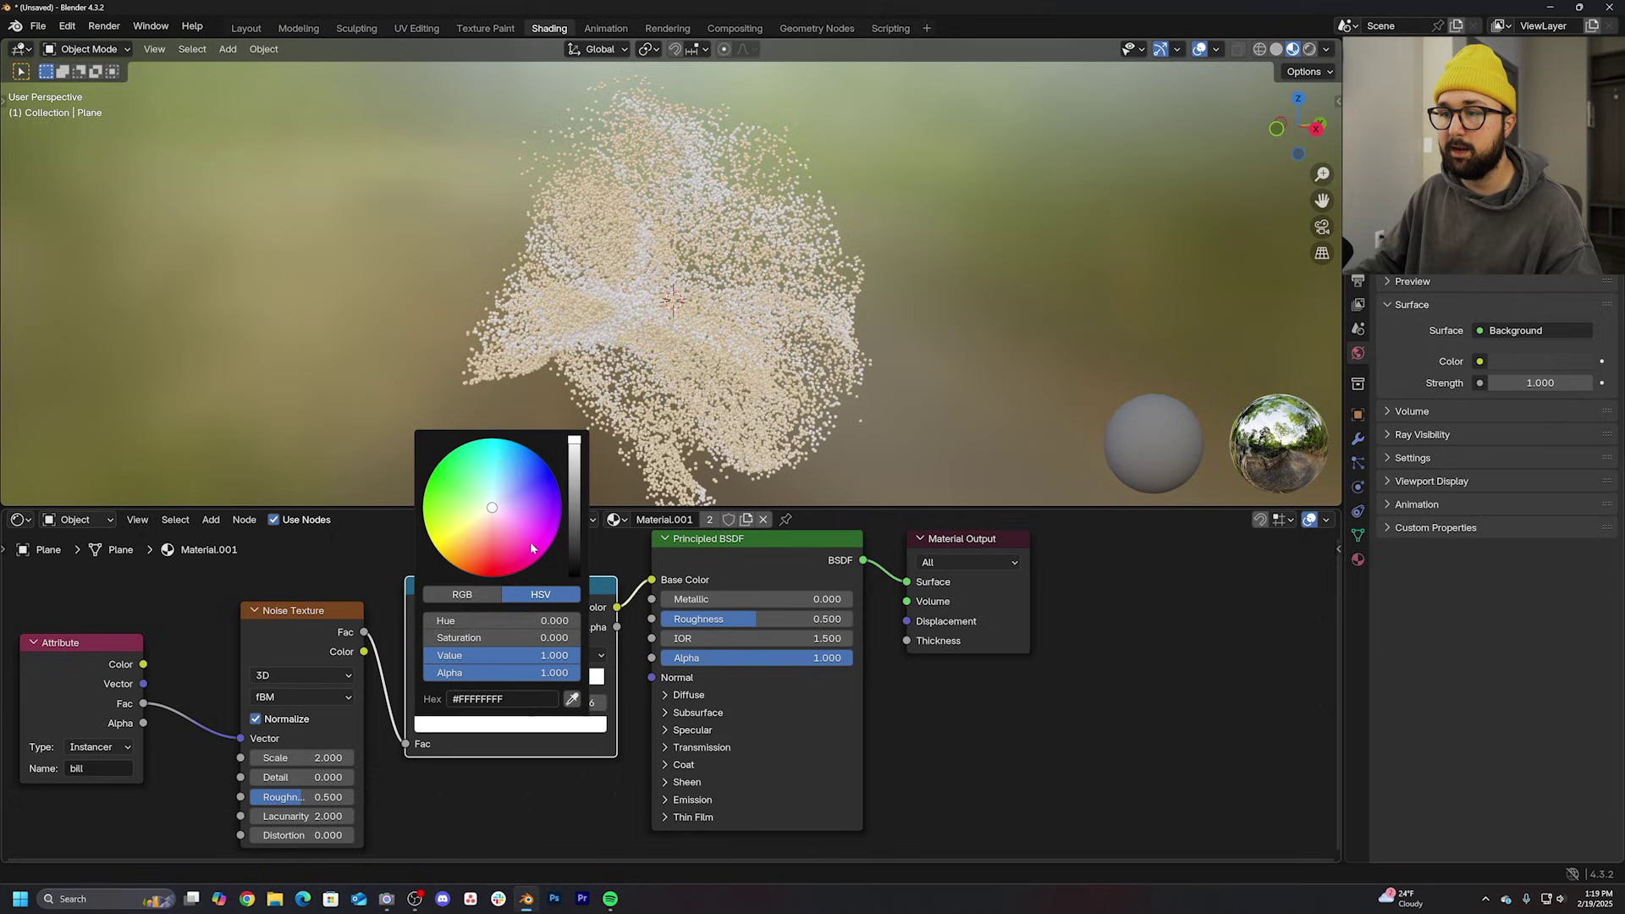
key(ctrl+v)
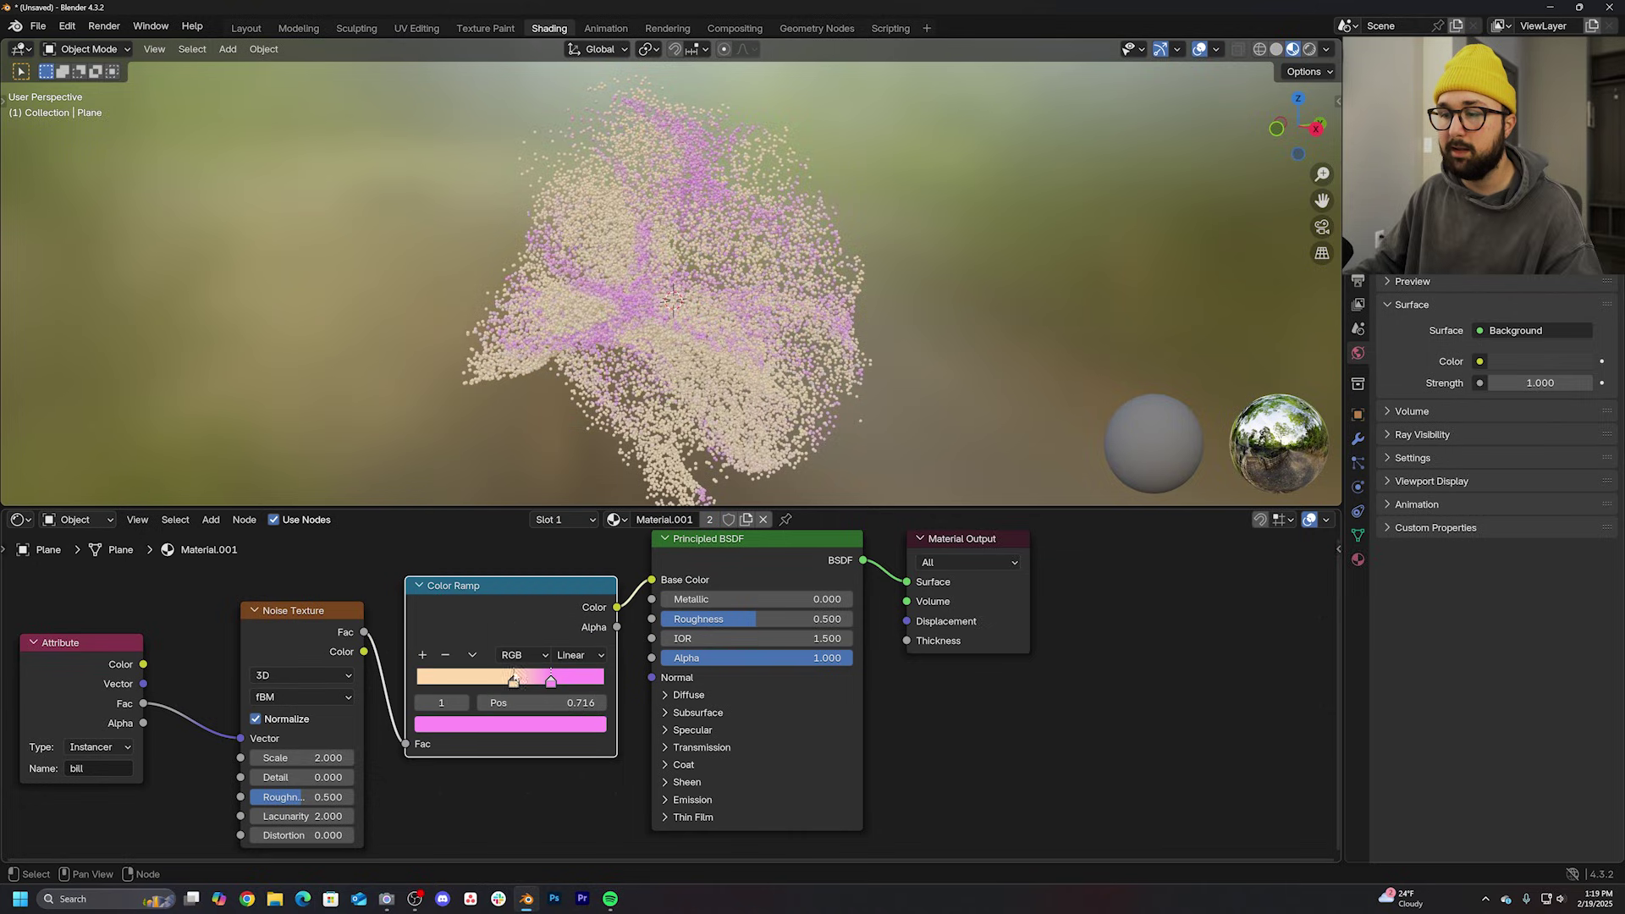
drag(550, 682, 506, 685)
click(423, 656)
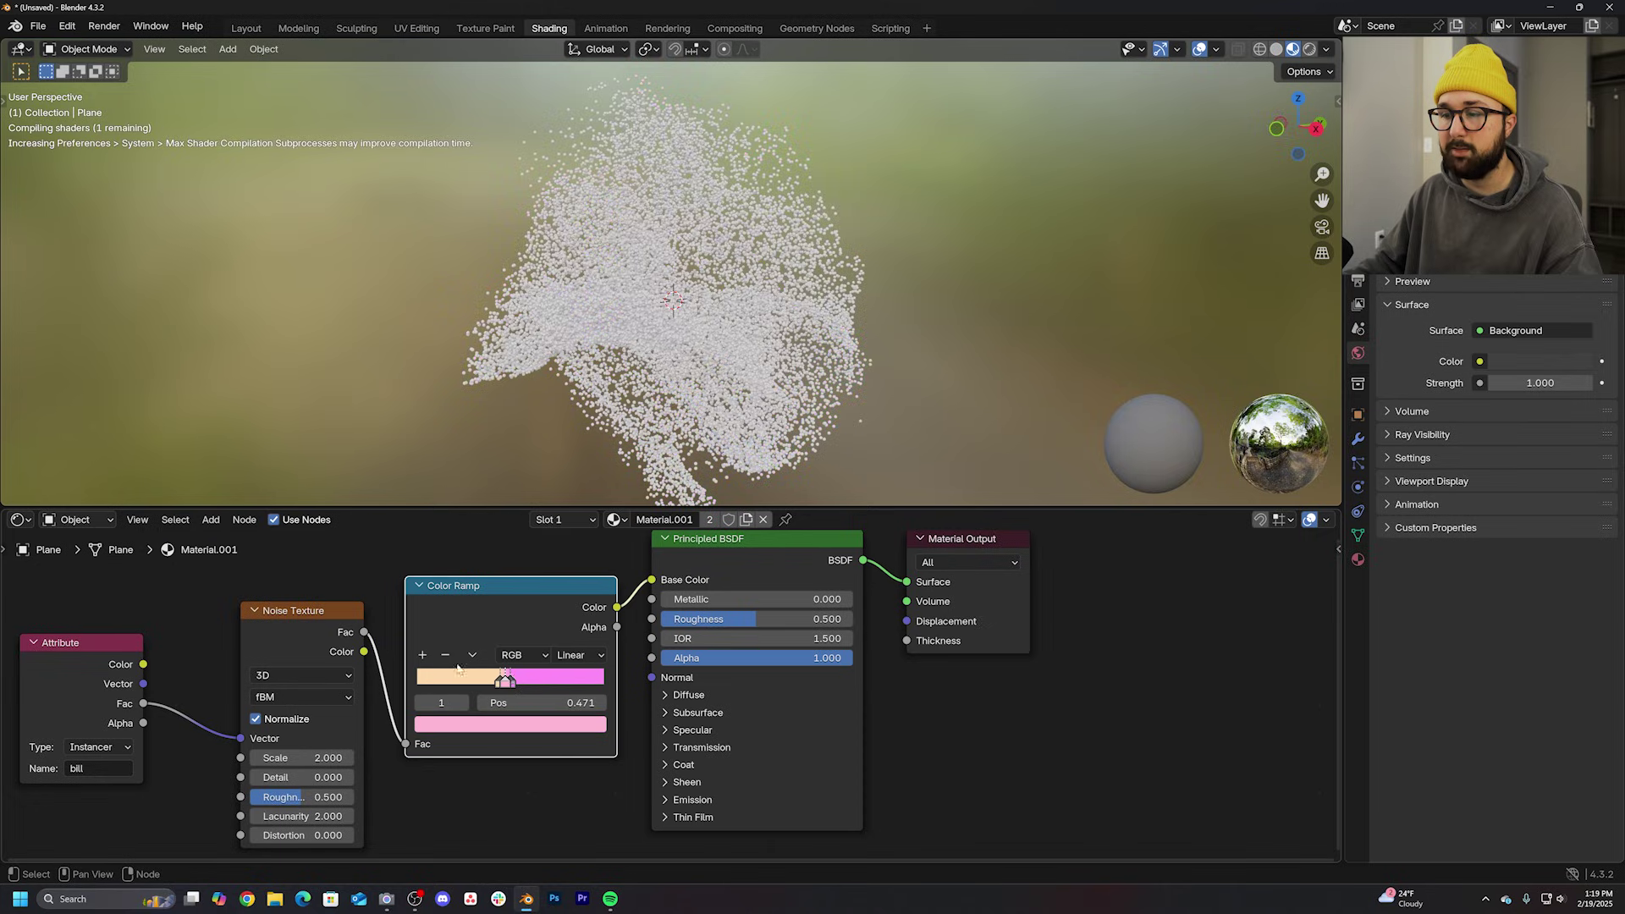
scroll(443, 671, up, 2)
scroll(441, 658, up, 1)
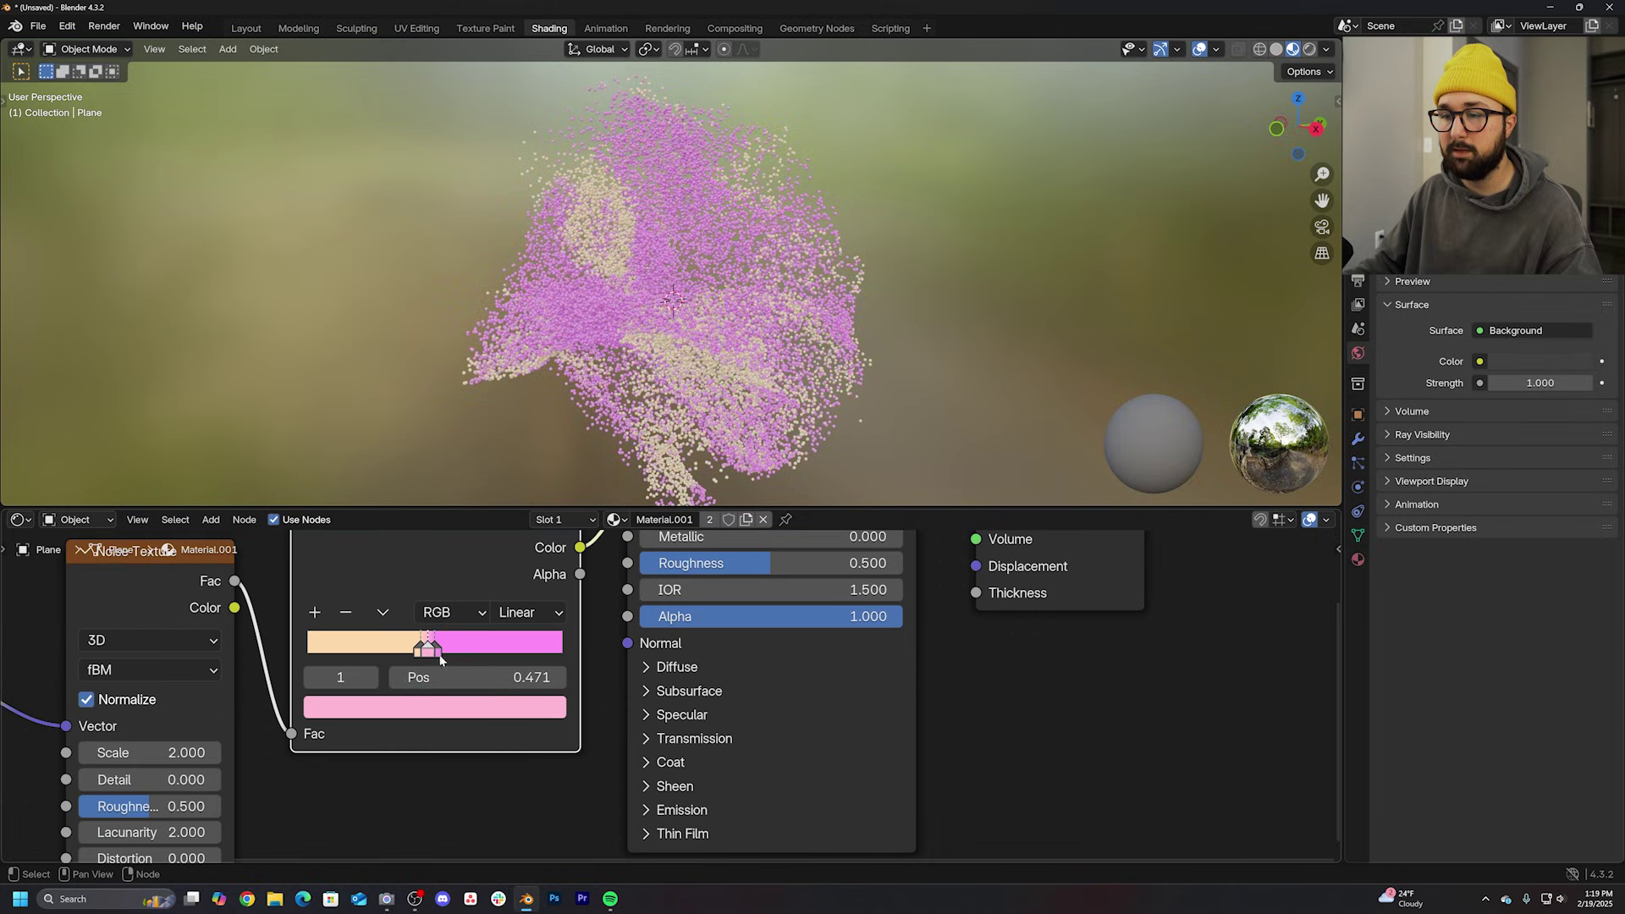
Step: Make the new third ramp stop black, positioned around 0.548
drag(426, 648, 447, 650)
click(478, 708)
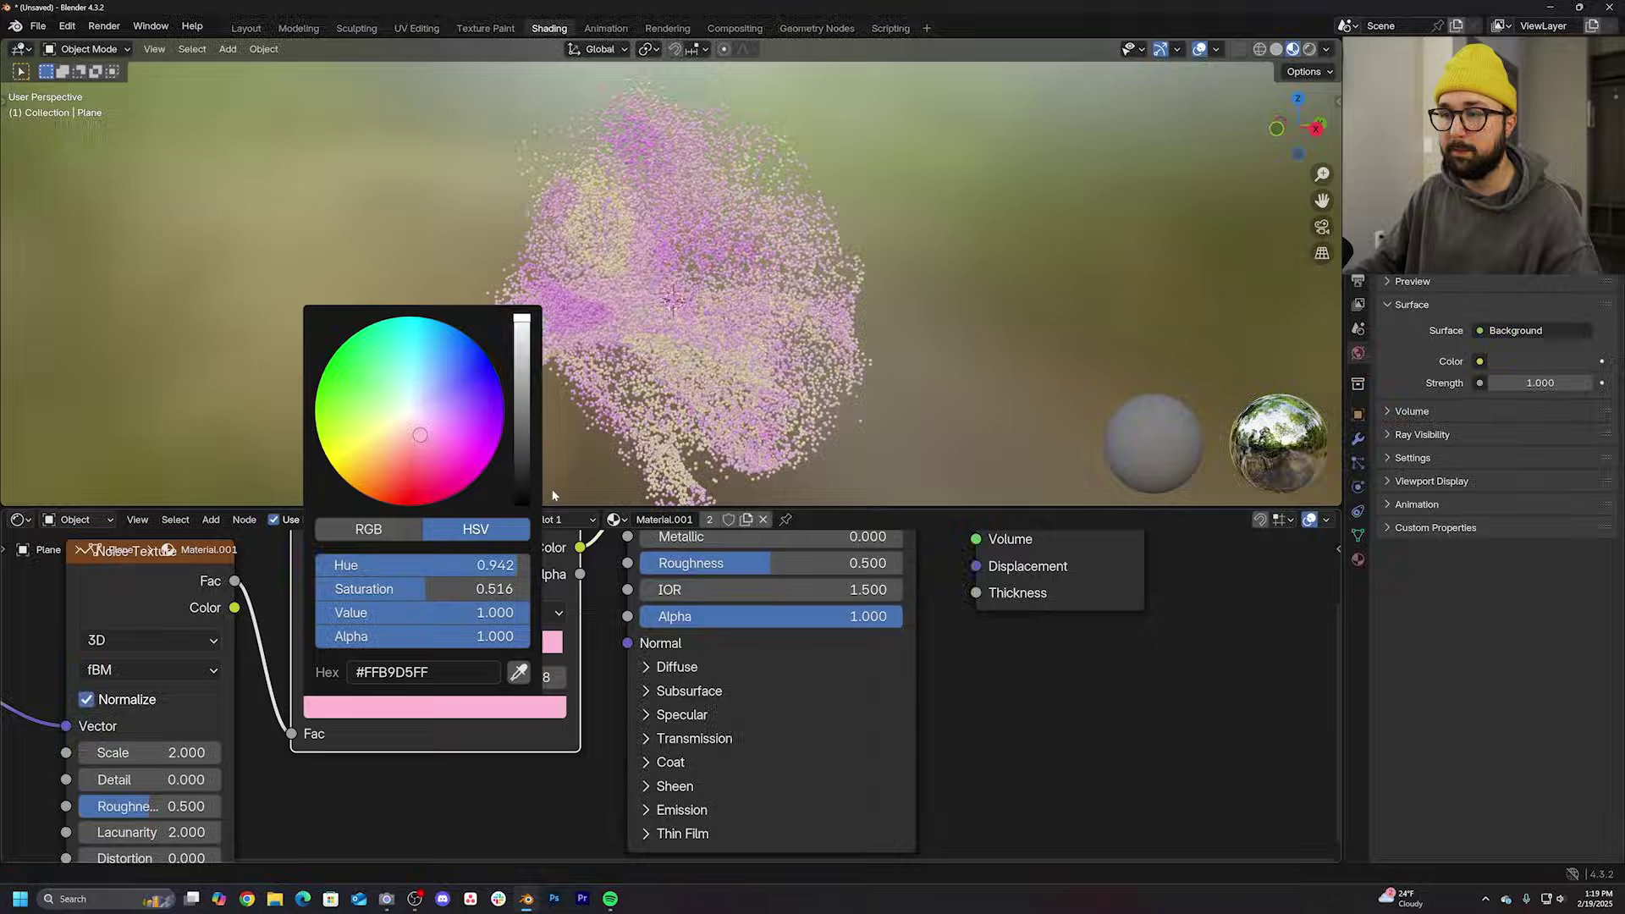
drag(521, 320, 521, 506)
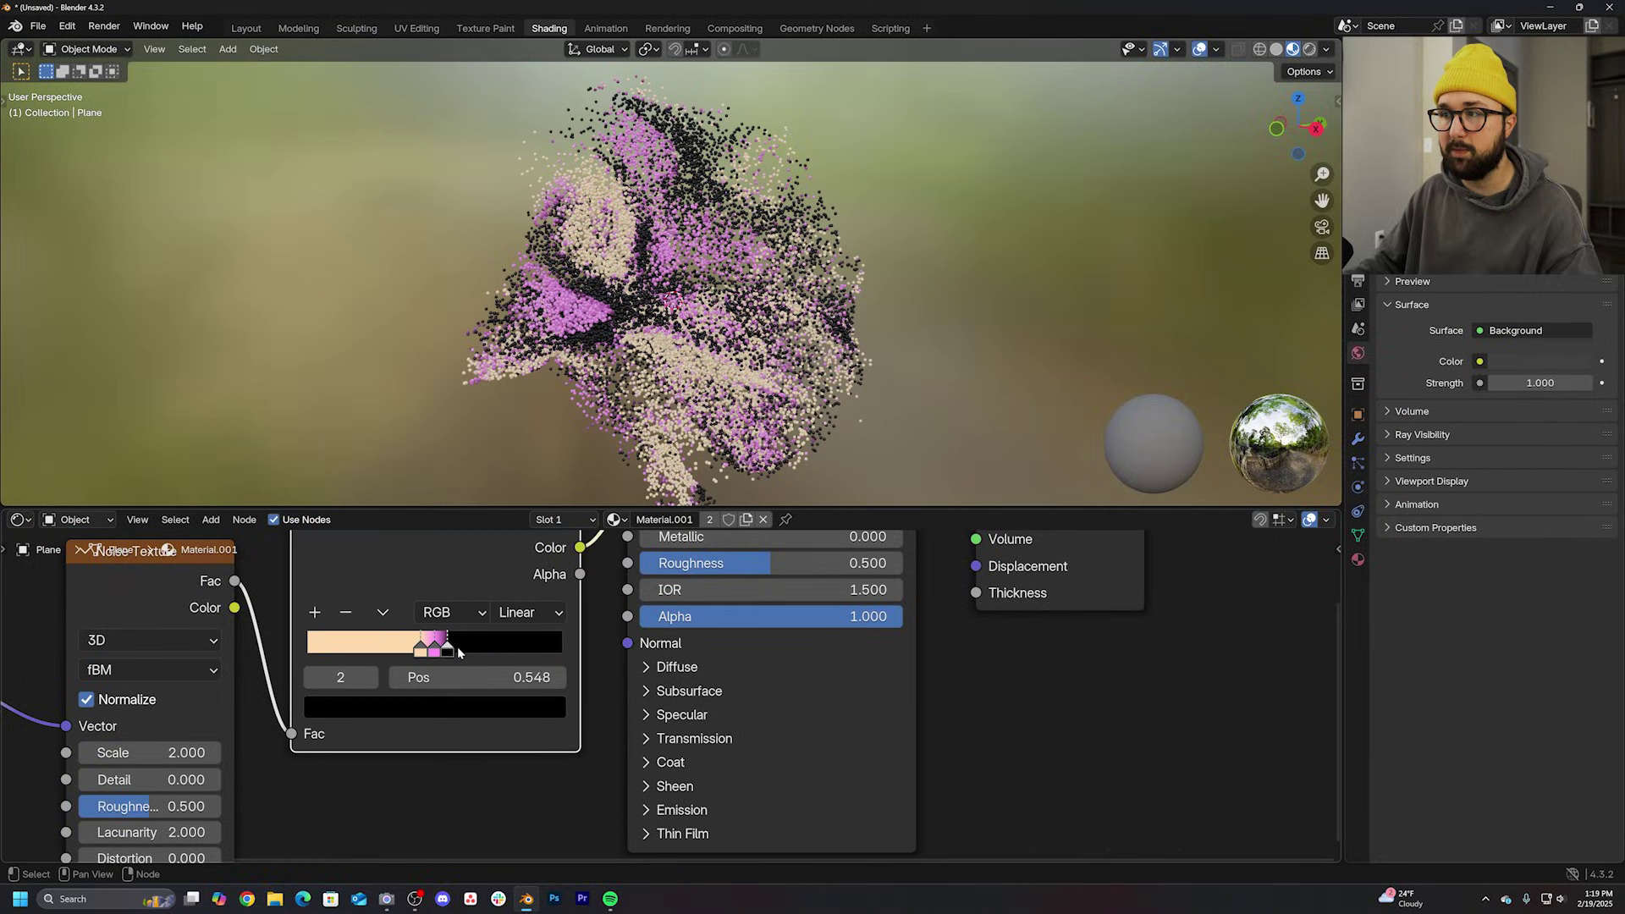
click(421, 649)
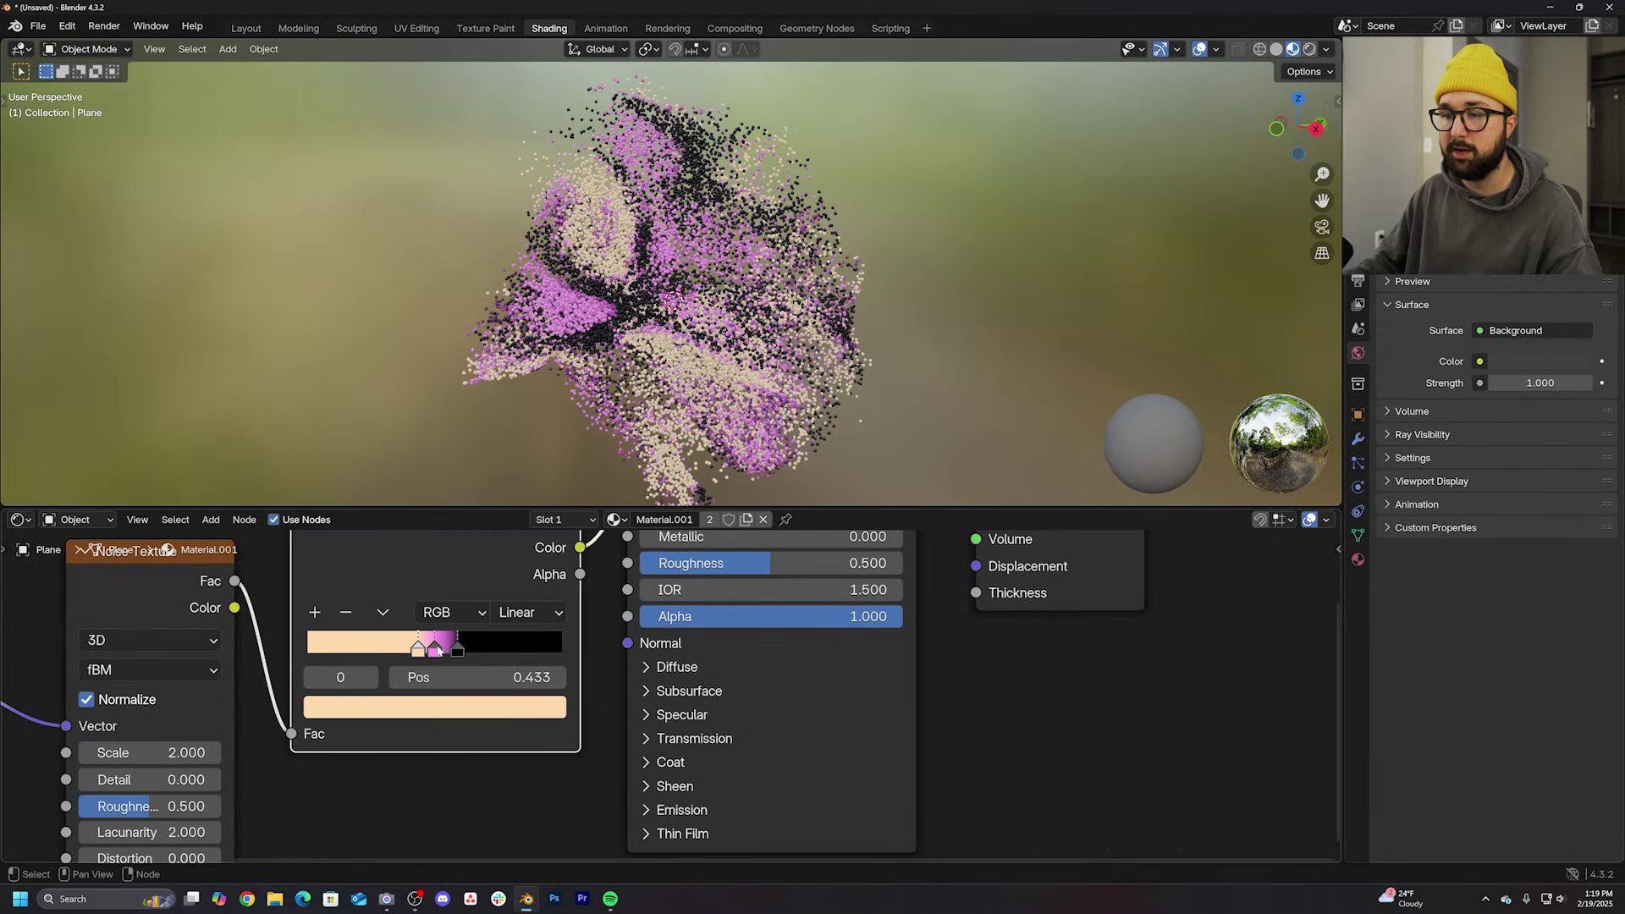
click(435, 648)
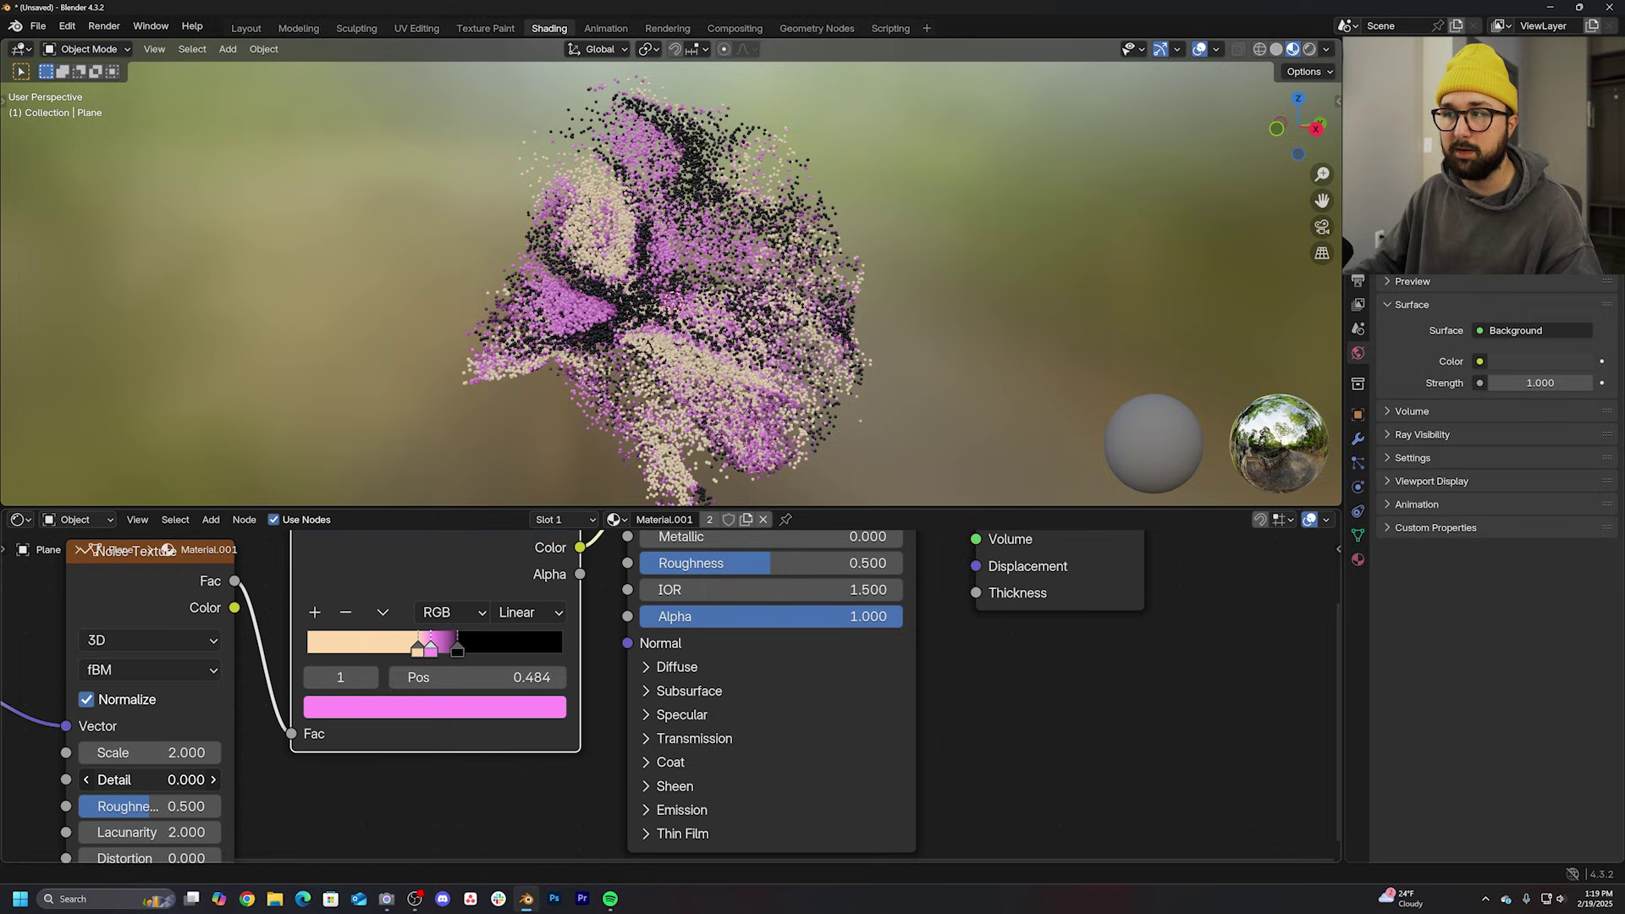
Step: Set noise detail to 5.3, with the black stop at 0.546 and cream at 0.431
click(212, 780)
click(212, 780)
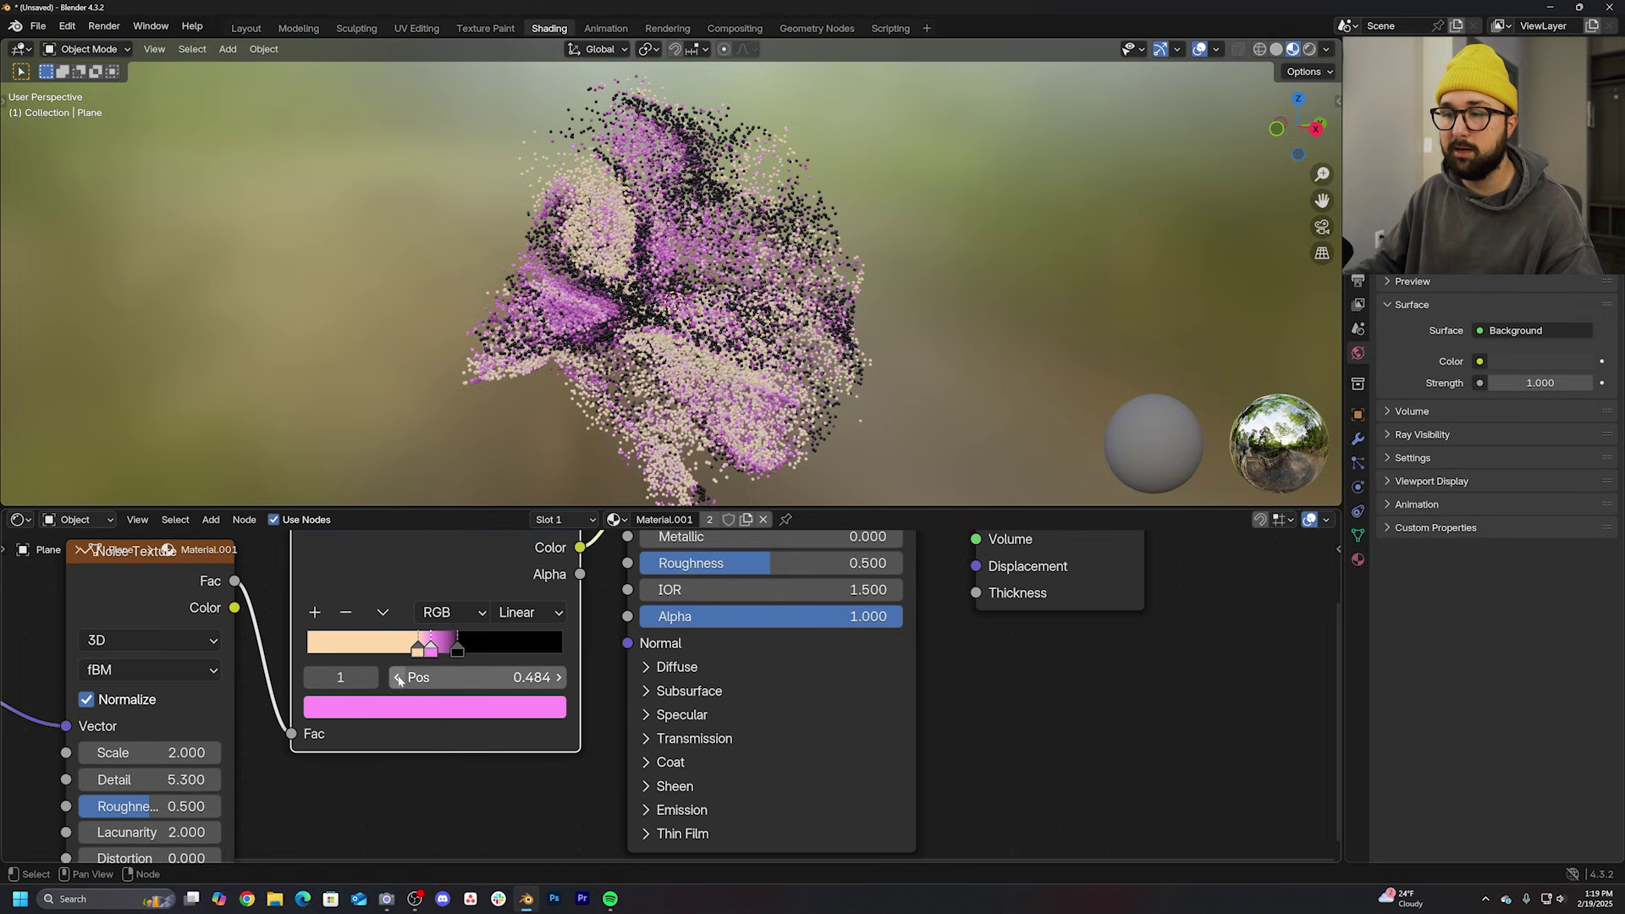
drag(457, 649, 416, 650)
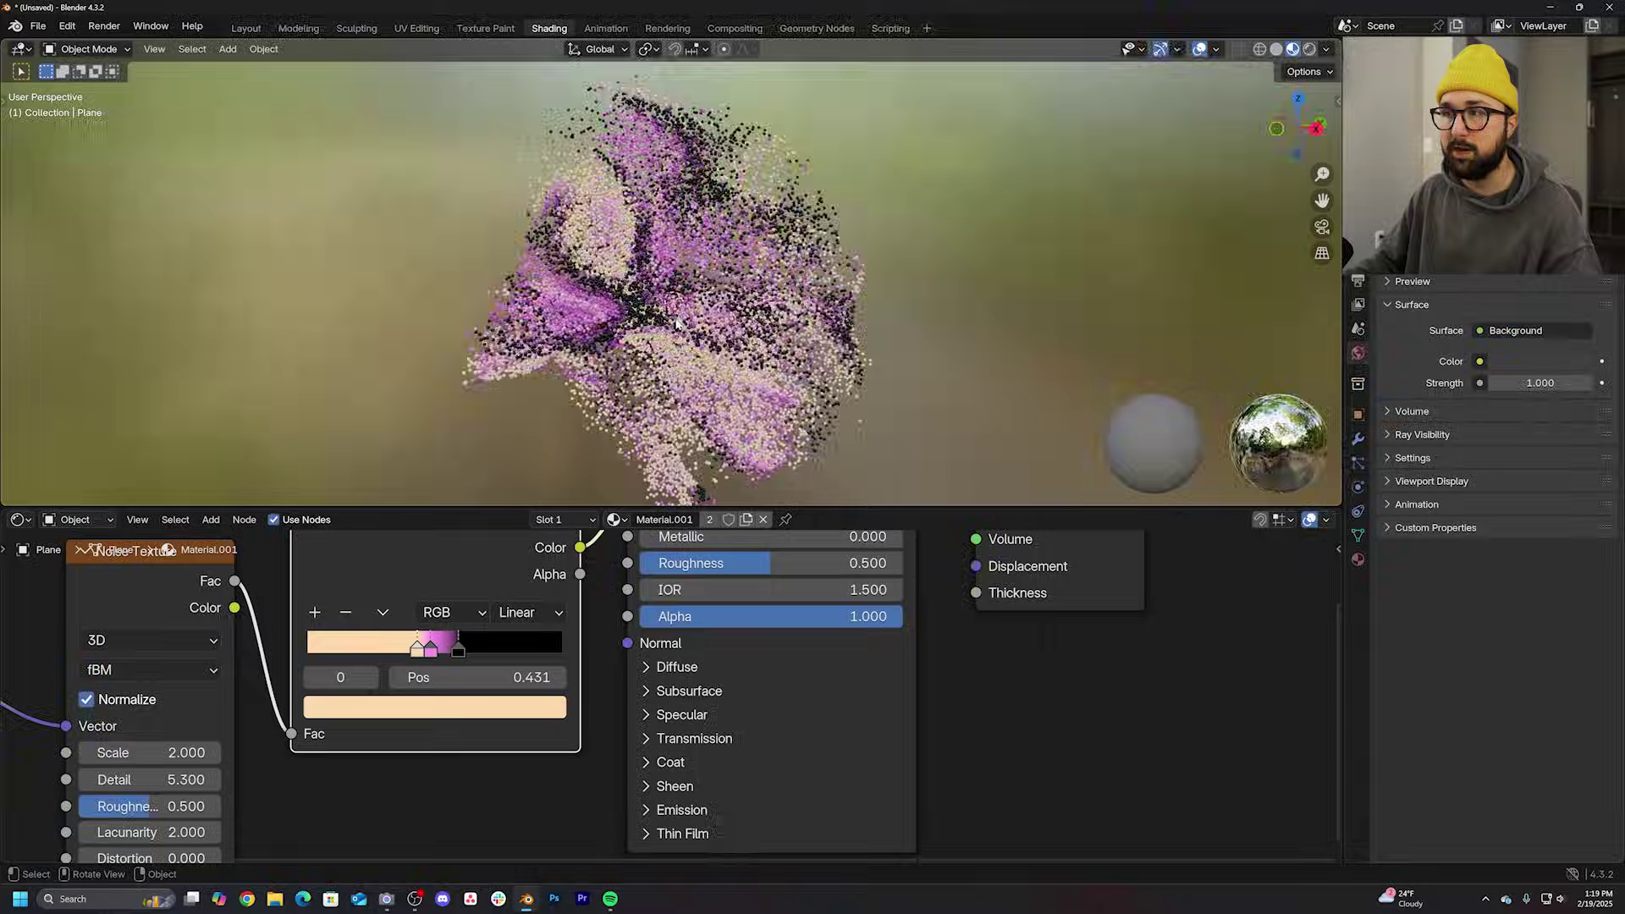
mouse_move(711, 382)
middle_down()
mouse_move(763, 343)
mouse_move(678, 314)
middle_up()
scroll(771, 338, up, 3)
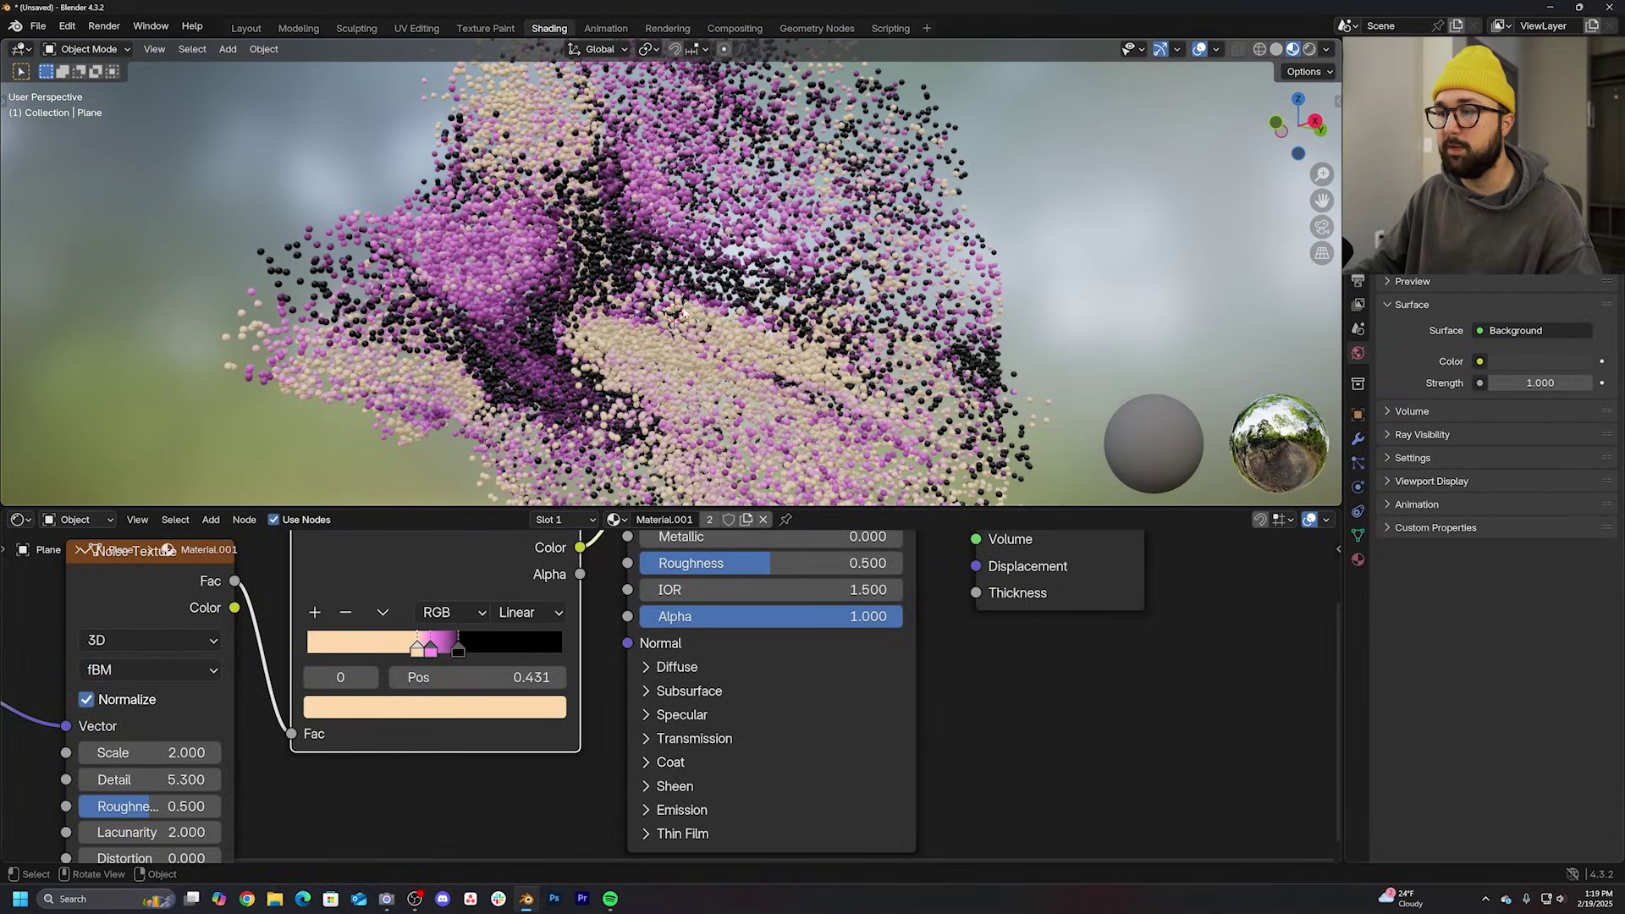
Step: Set Principled BSDF subsurface radius 1.0, subsurface scale 2.15 m and roughness 0.146
middle_drag(739, 679, 733, 696)
click(698, 705)
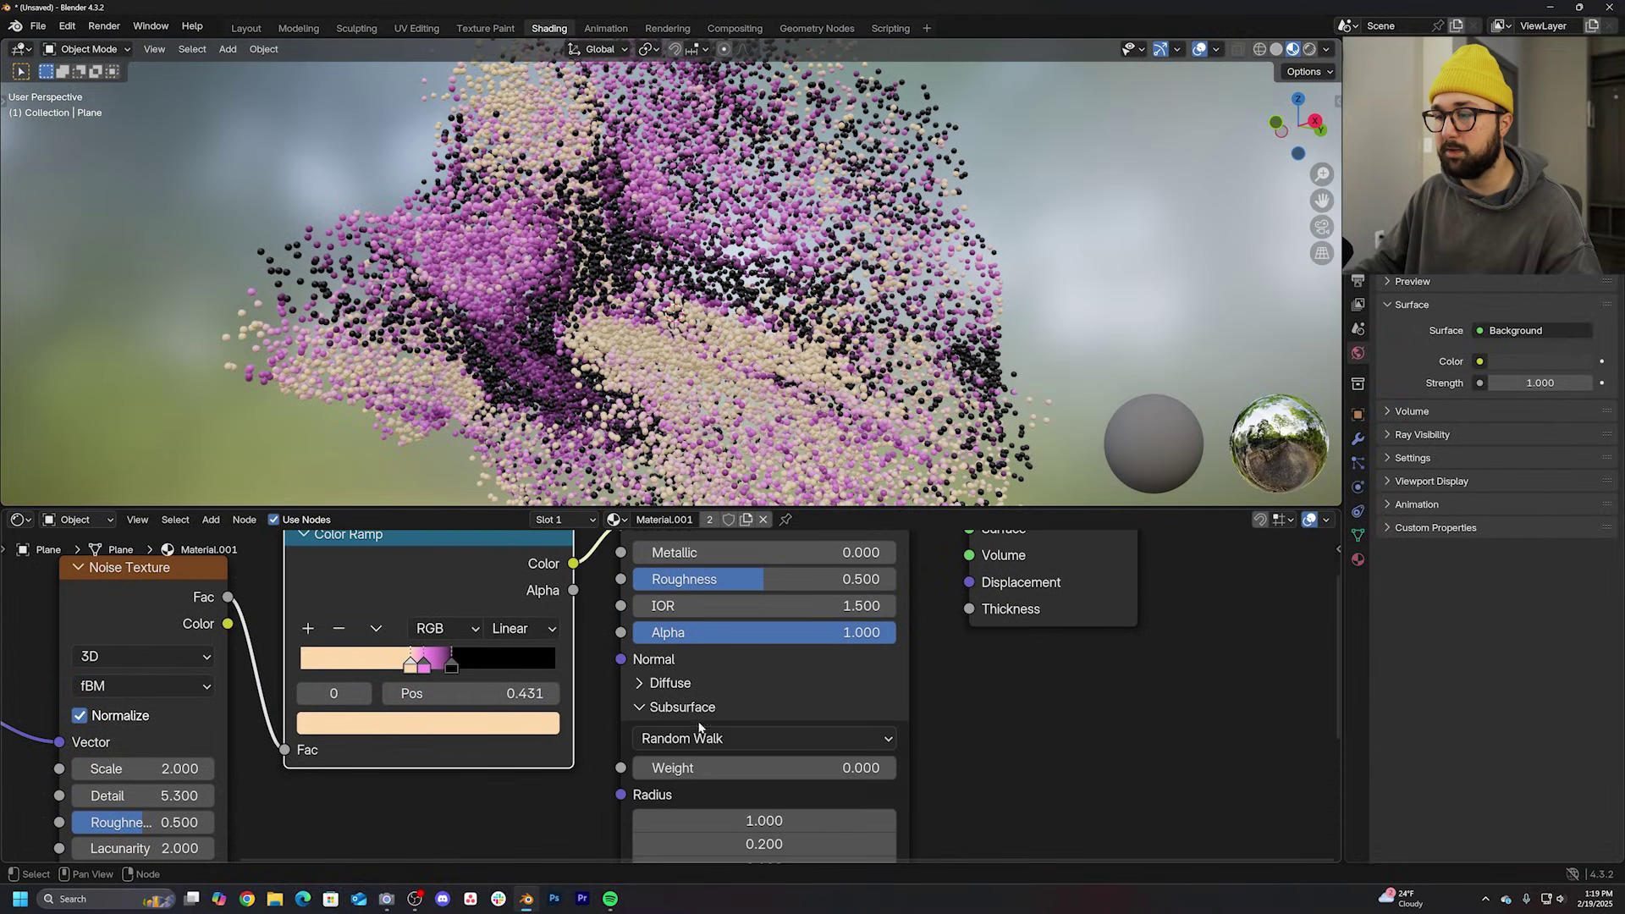
scroll(673, 652, down, 2)
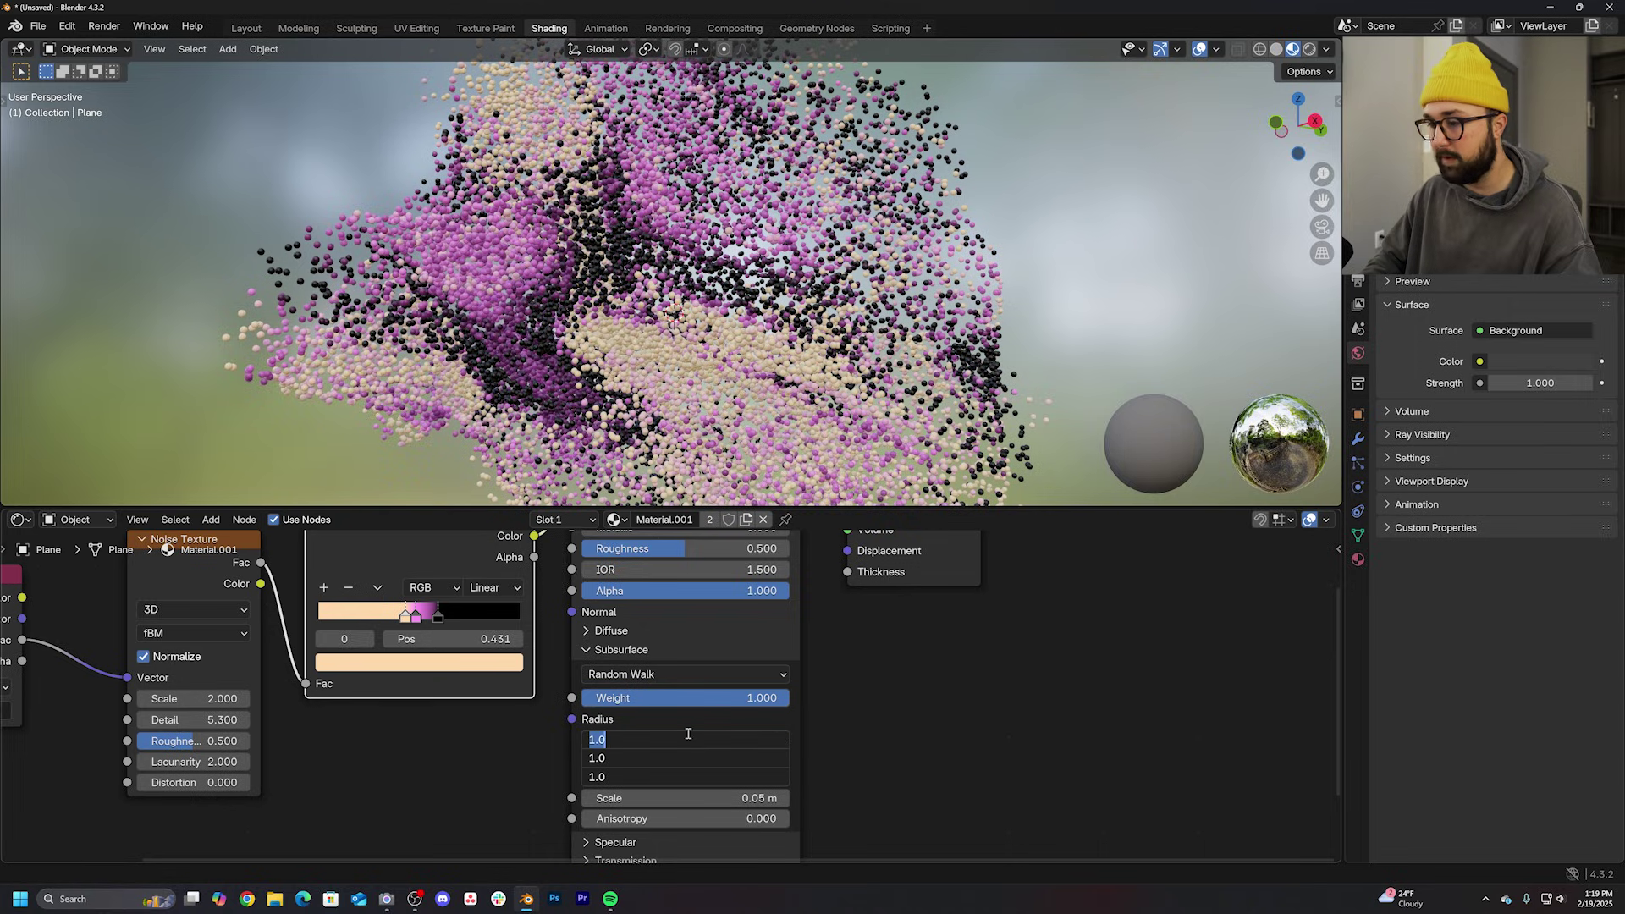
key(Return)
middle_drag(687, 734, 648, 655)
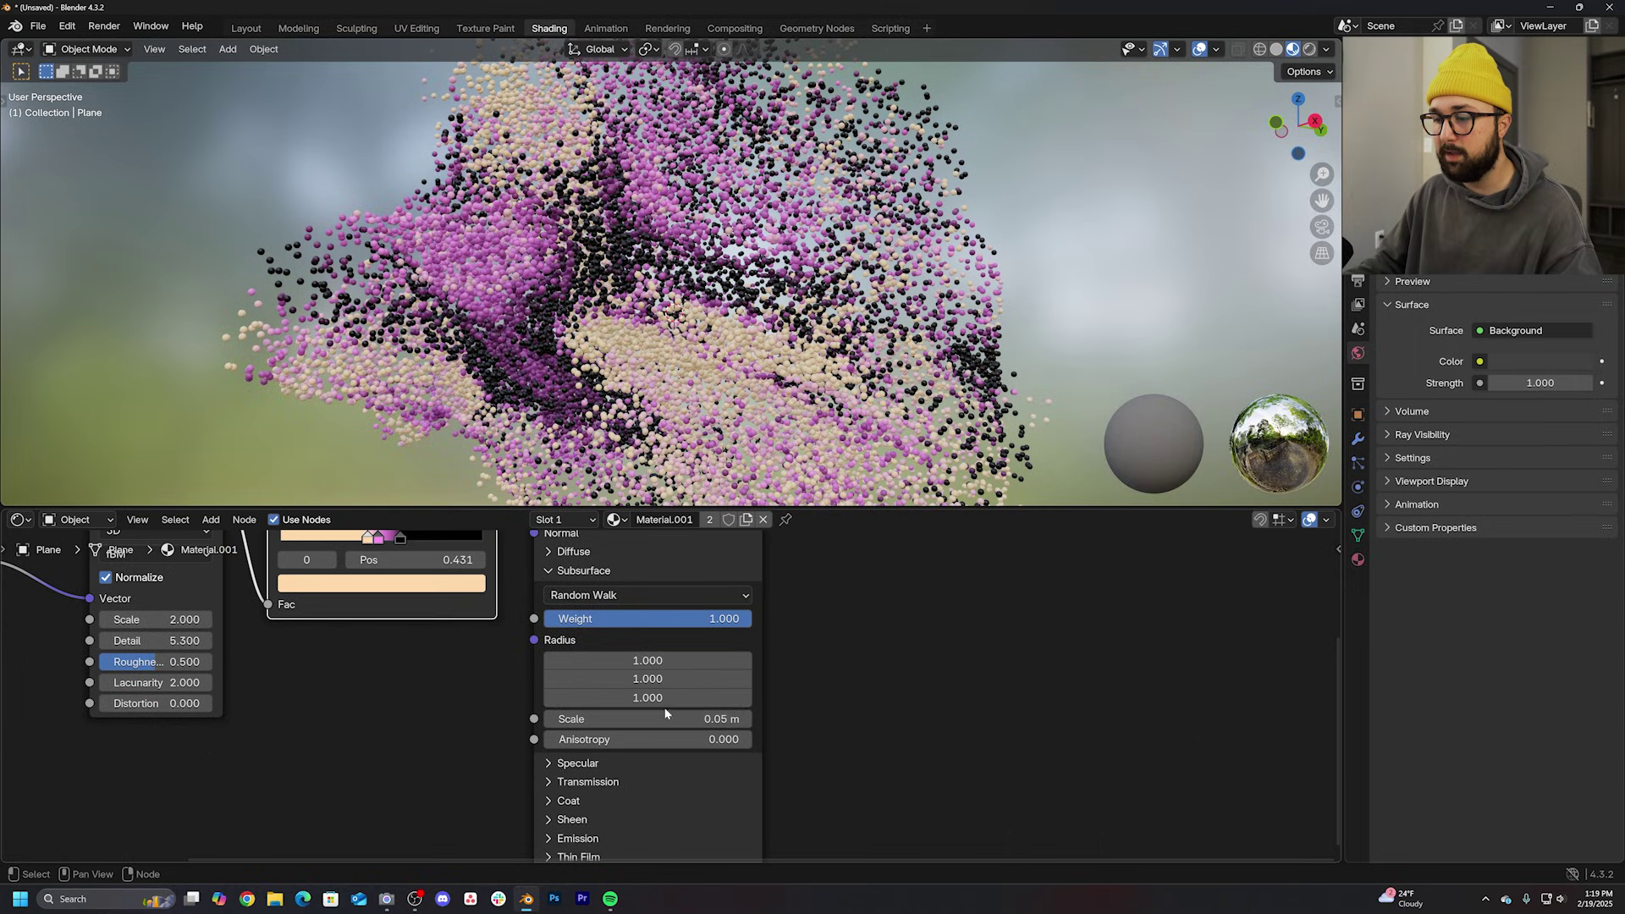
mouse_move(648, 719)
mouse_down()
mouse_move(711, 719)
mouse_move(673, 719)
mouse_up()
scroll(674, 393, up, 5)
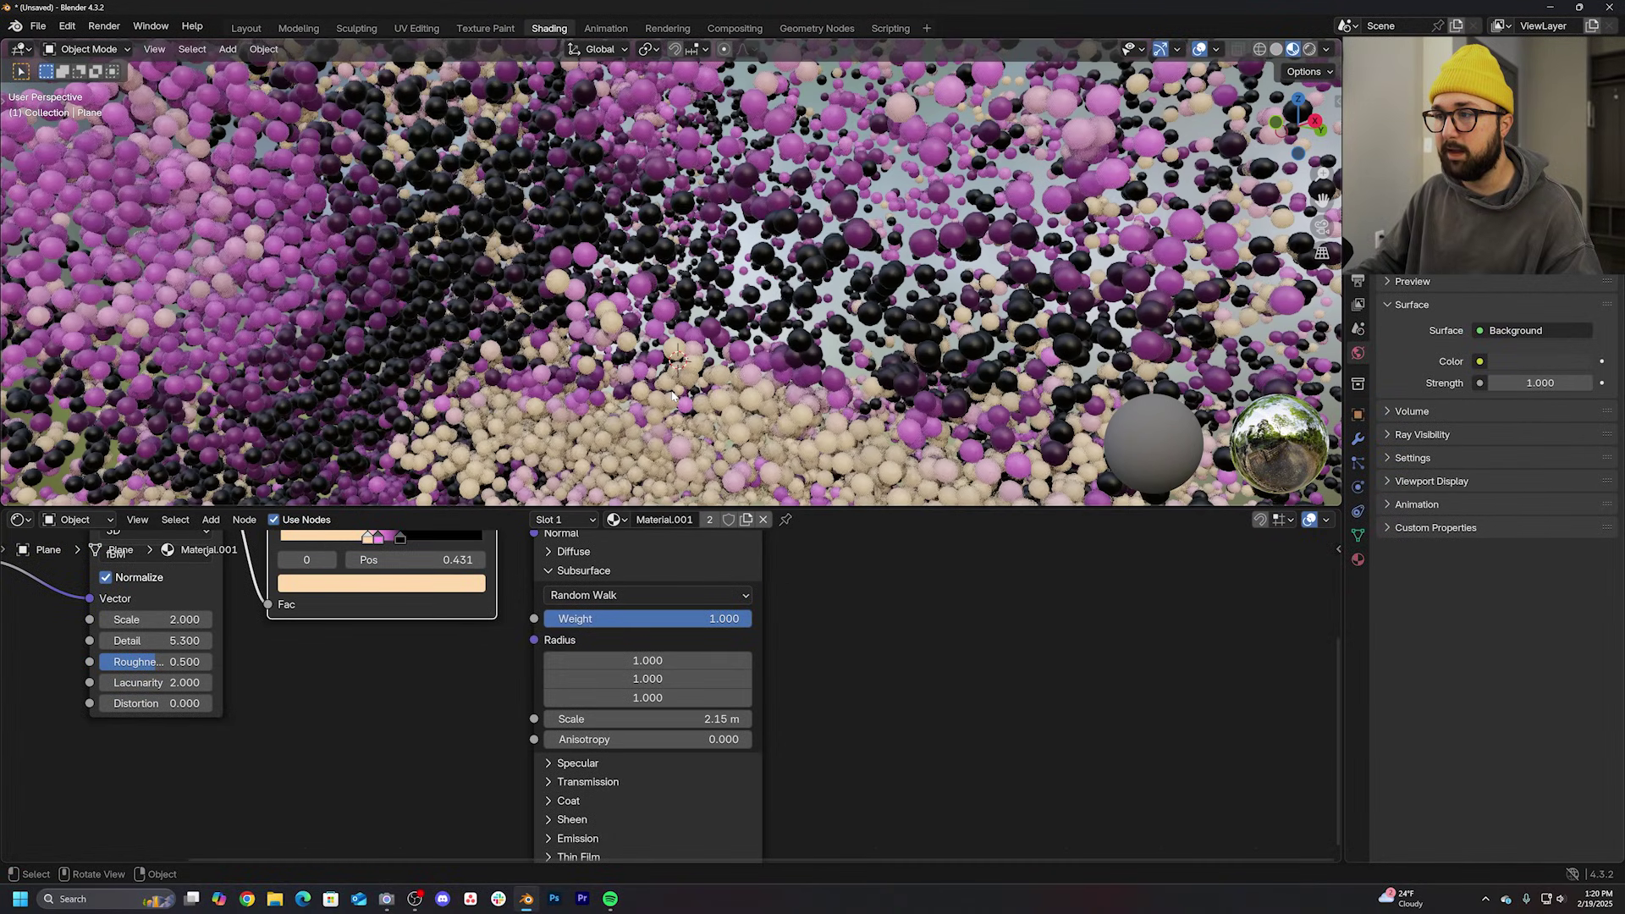
scroll(675, 392, down, 3)
scroll(755, 439, down, 5)
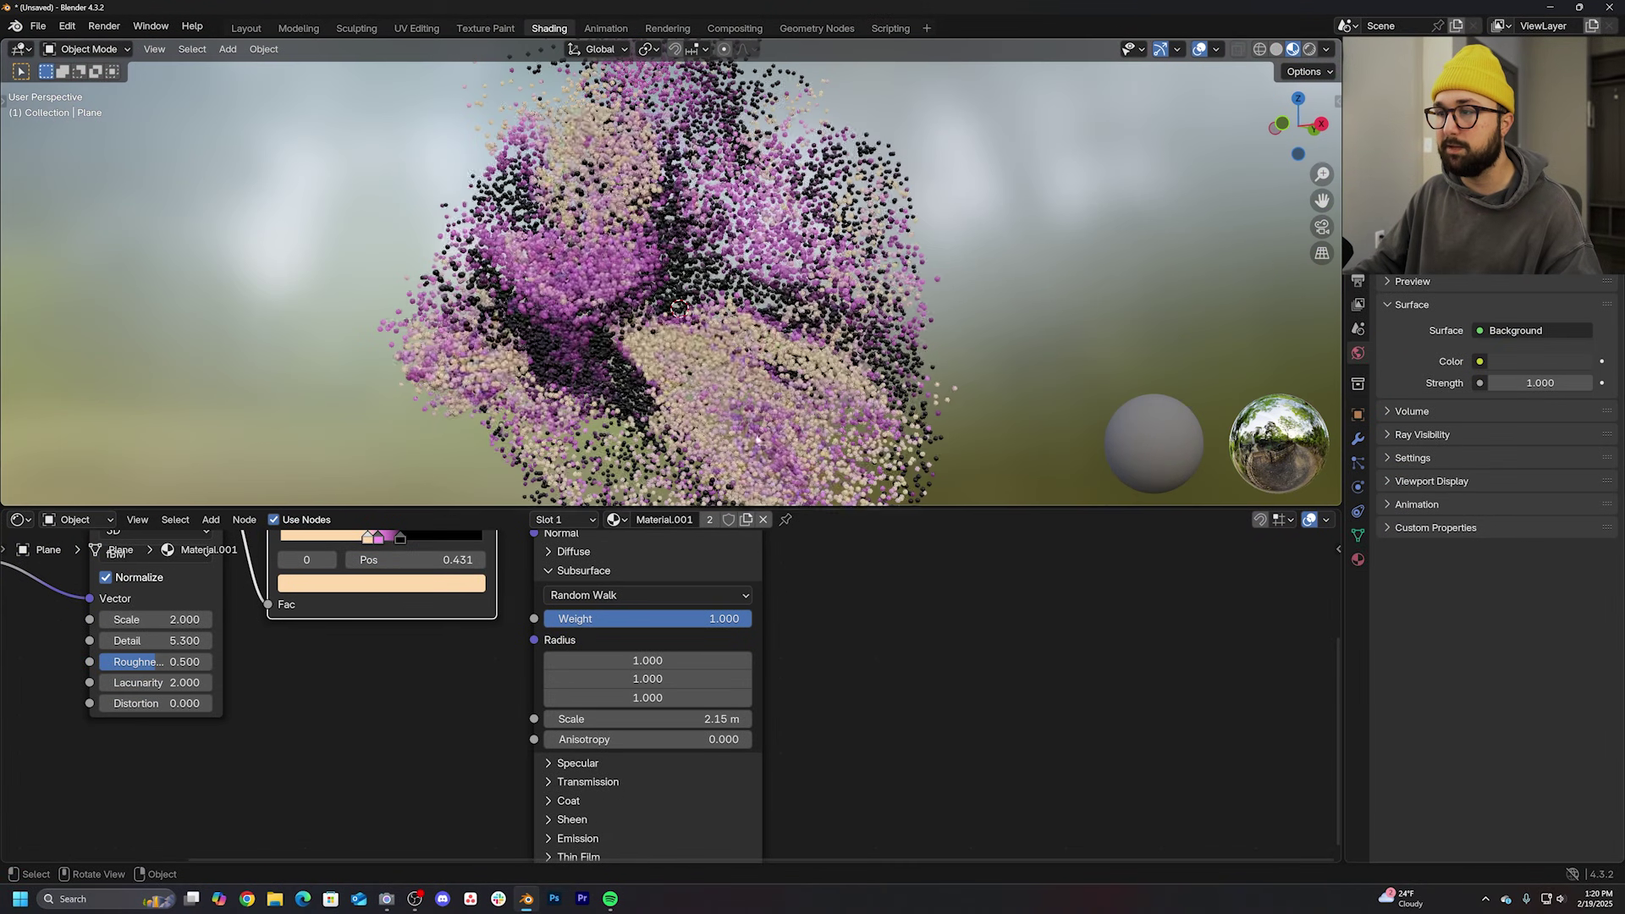
middle_drag(610, 559, 641, 743)
drag(680, 653, 608, 654)
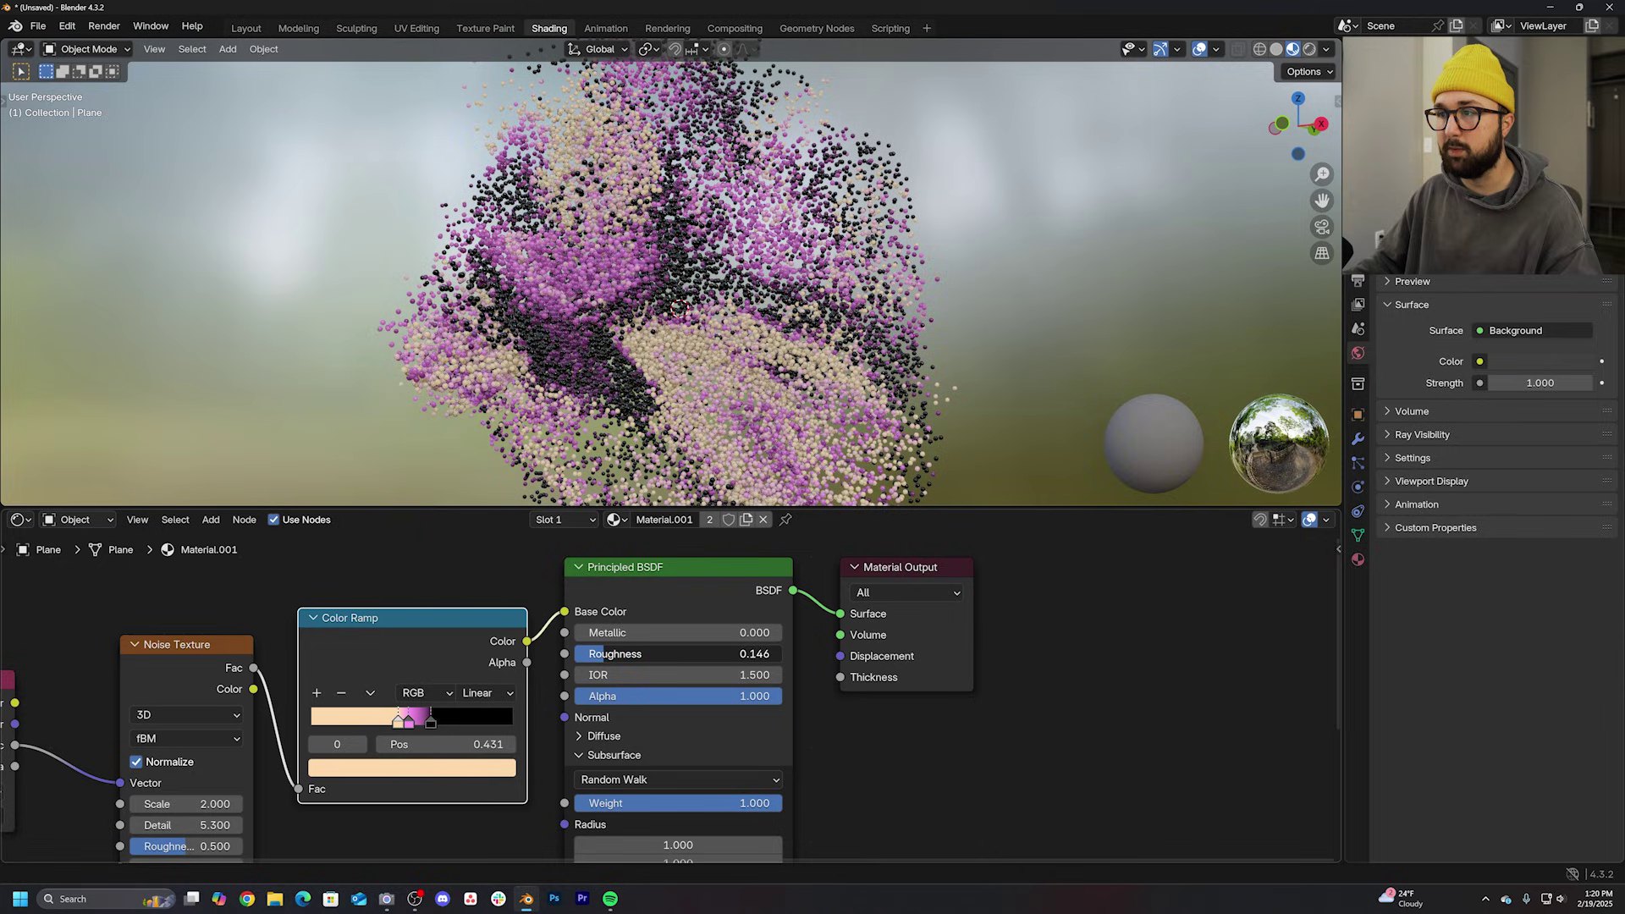
mouse_move(711, 317)
middle_down()
mouse_move(777, 266)
mouse_move(796, 121)
middle_up()
Step: In the Geometry Nodes workspace, view the particle cloud from the front
click(819, 28)
middle_drag(879, 339, 1019, 381)
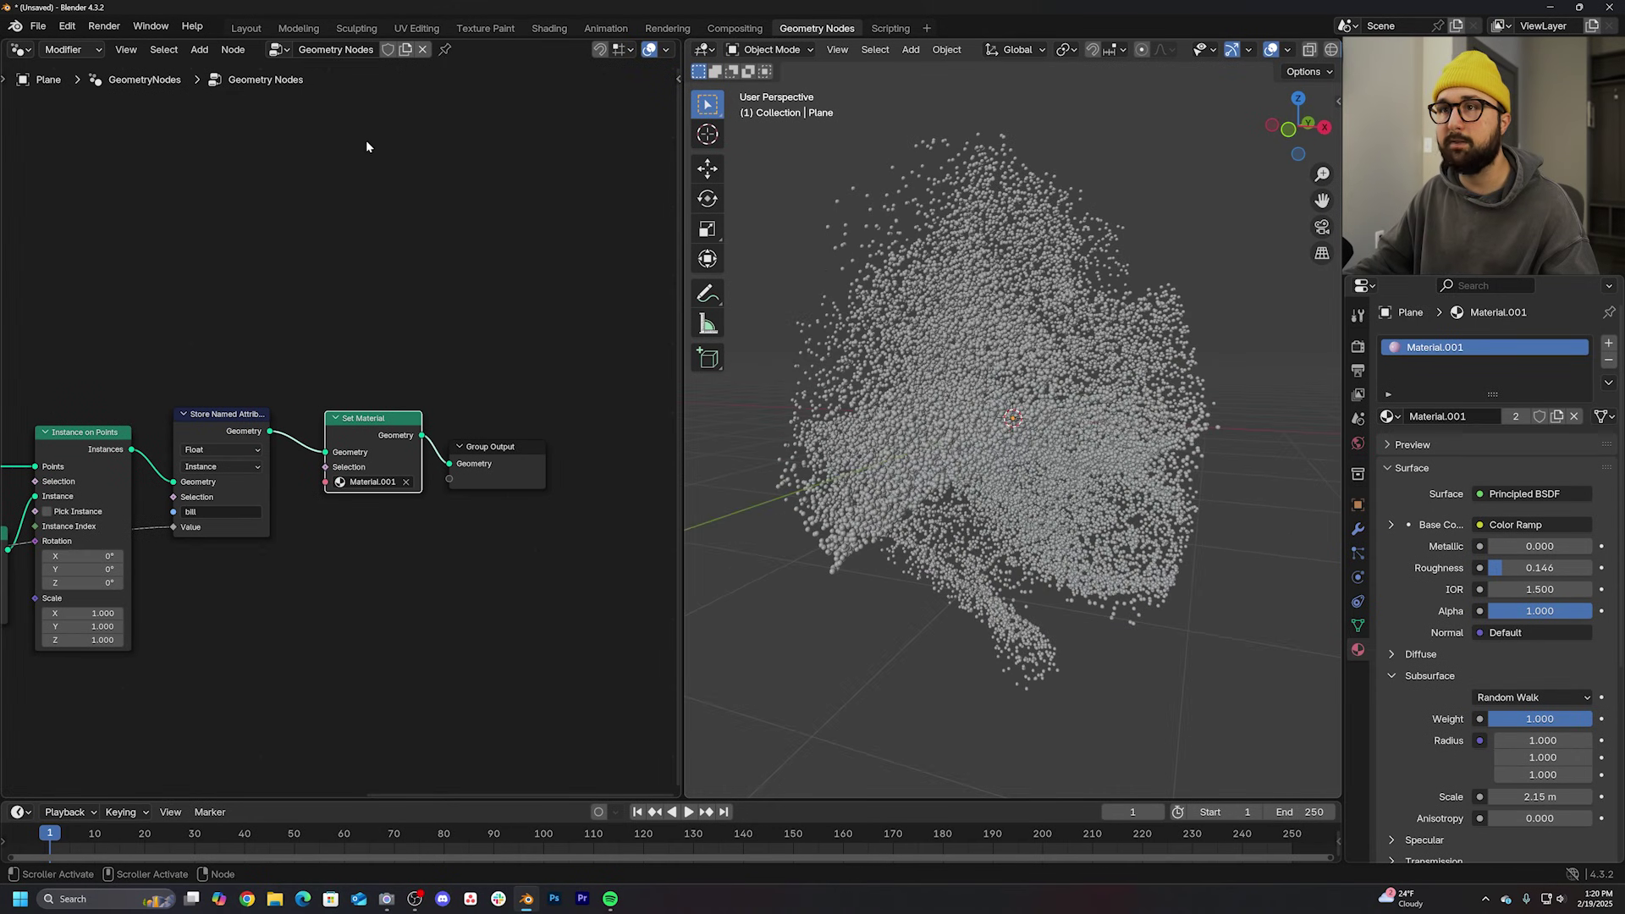
middle_drag(292, 497, 522, 472)
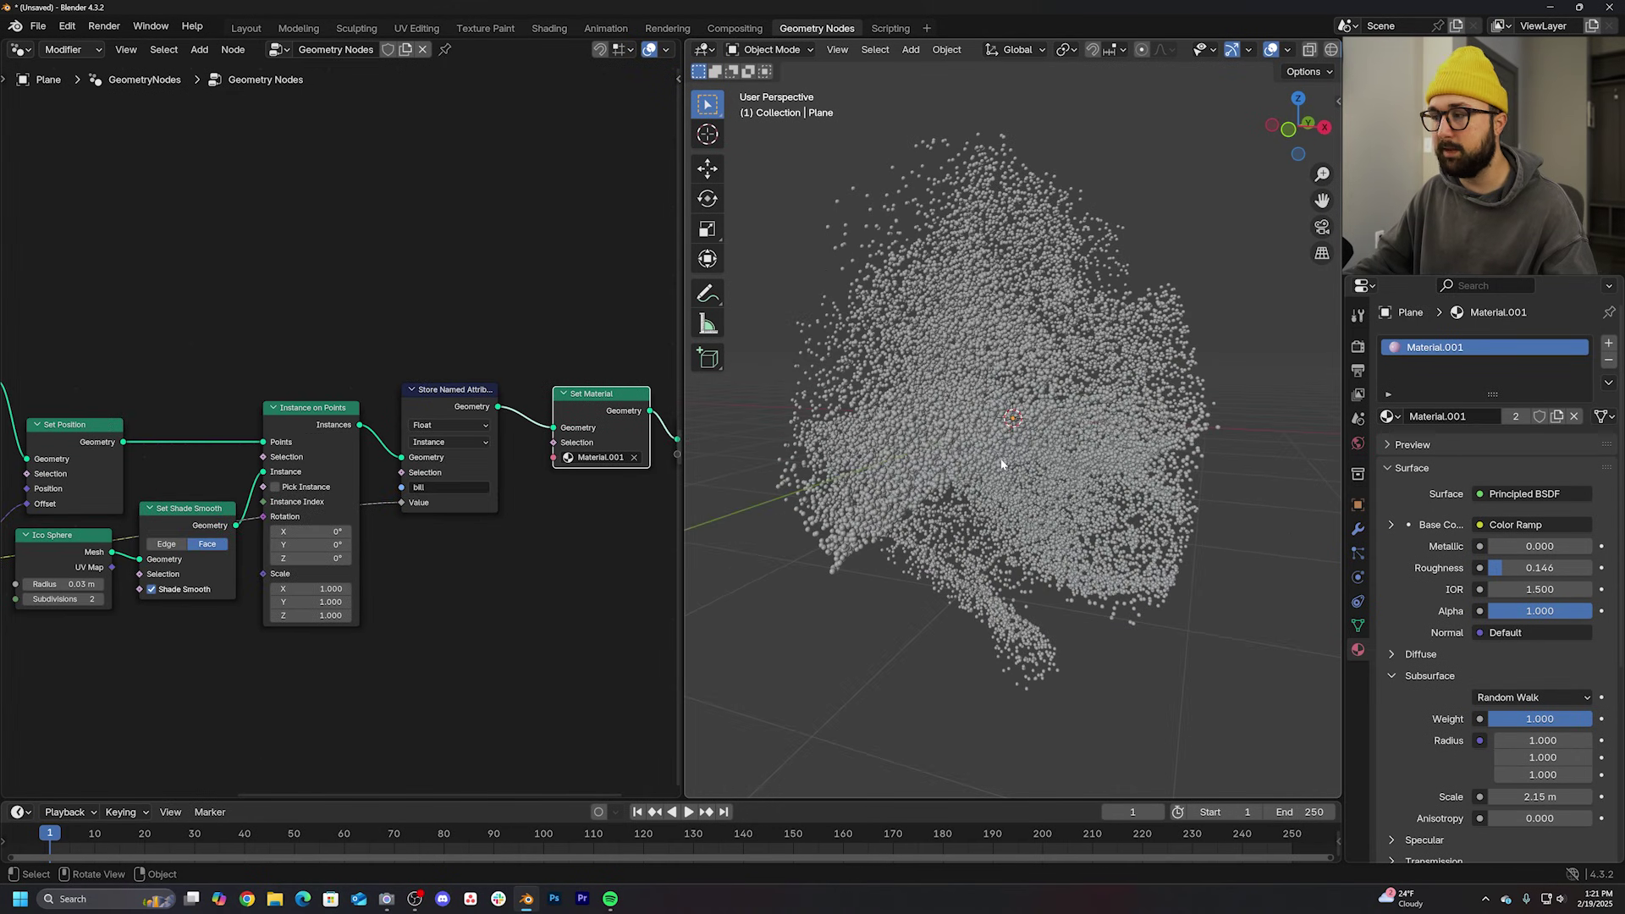
key(grave)
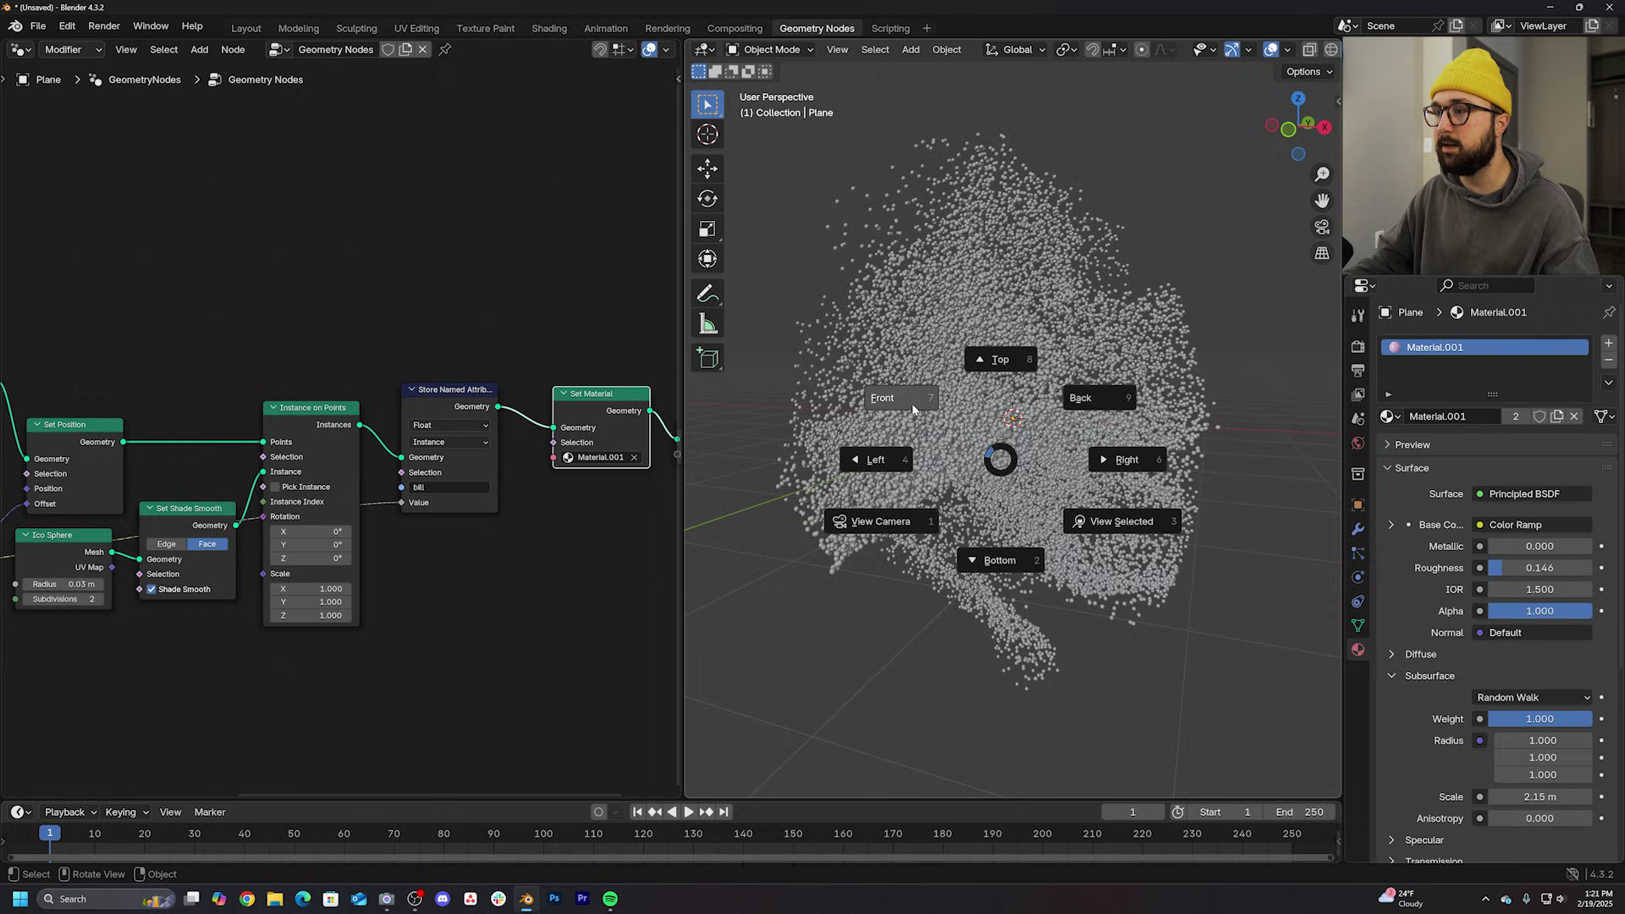
click(912, 403)
Step: Add a camera, look through it, and move it along Z to frame the cloud
key(shift+a)
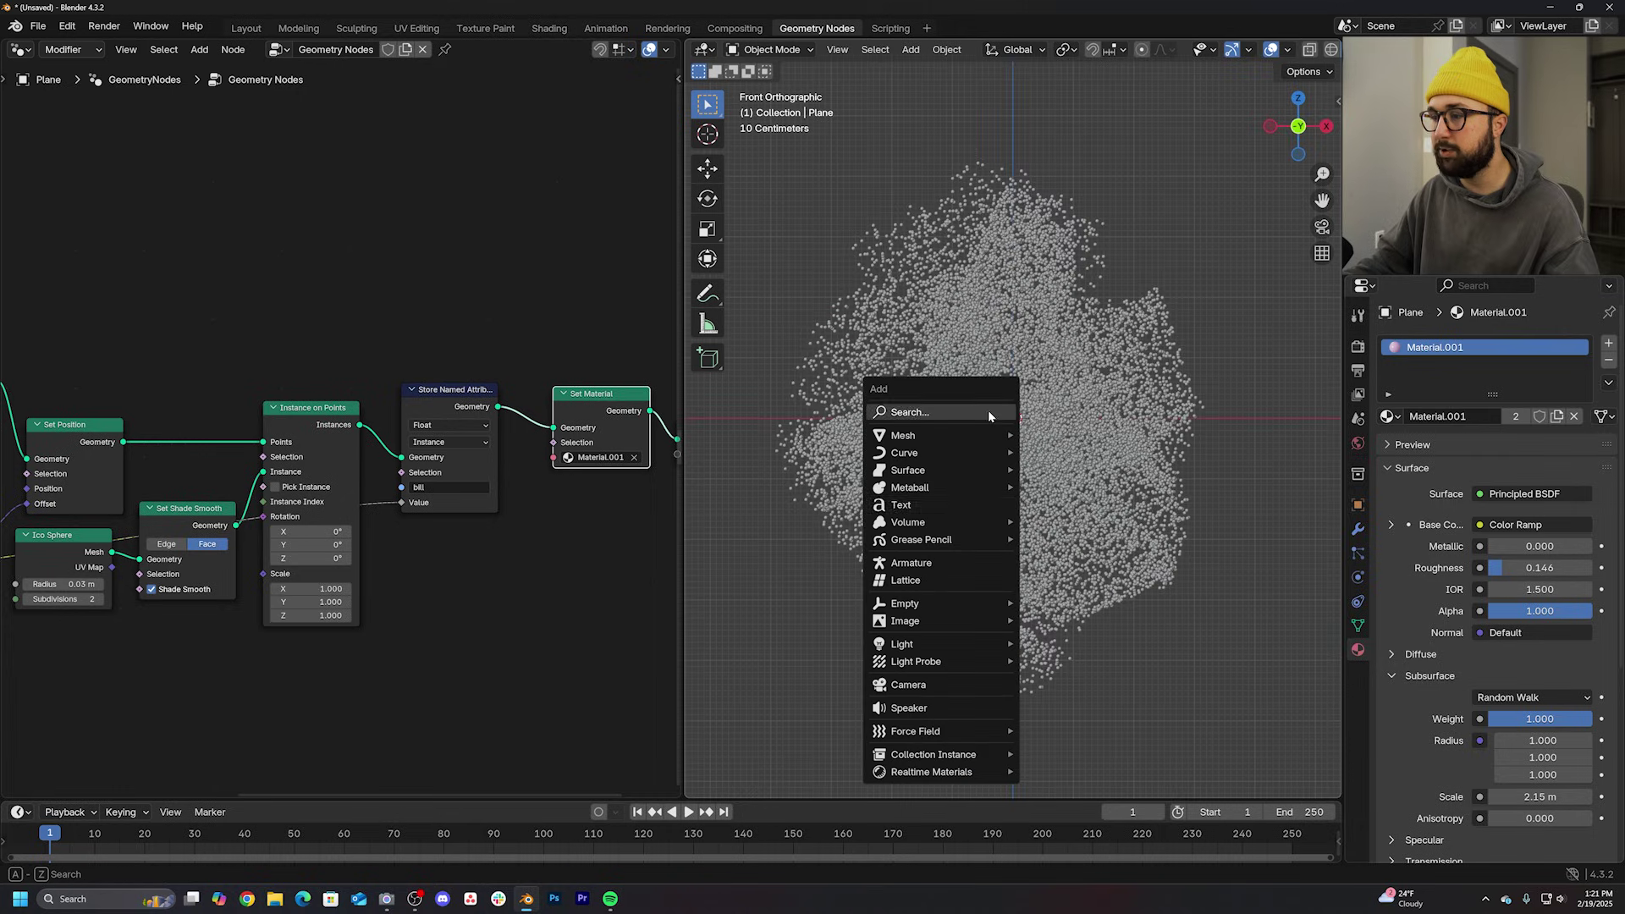
click(941, 685)
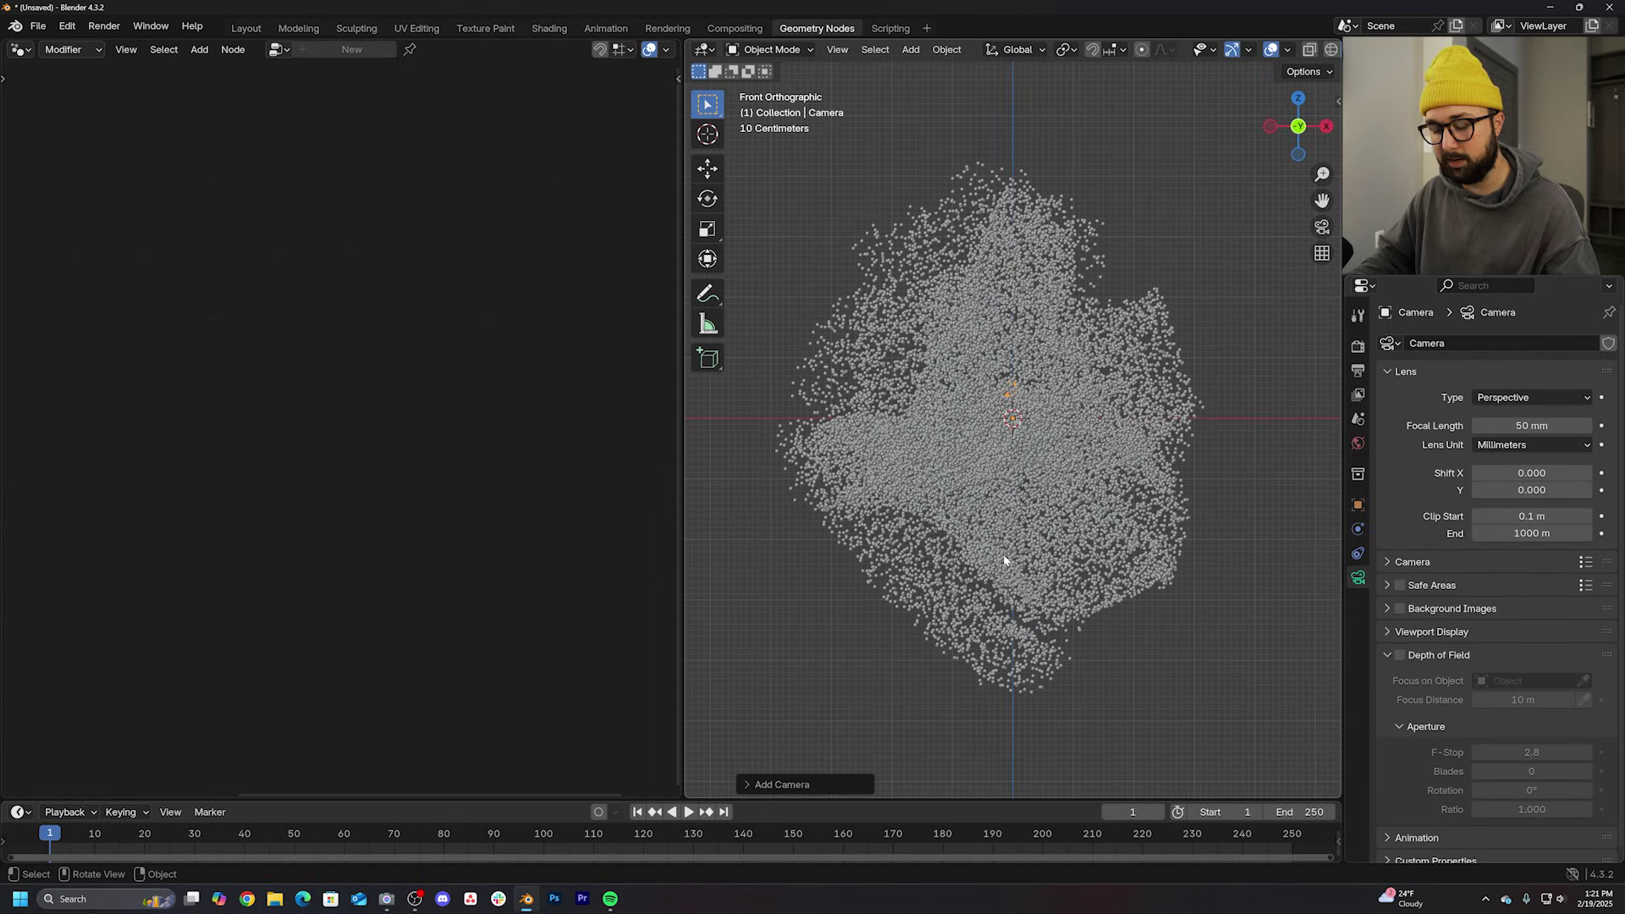
key(KP_0)
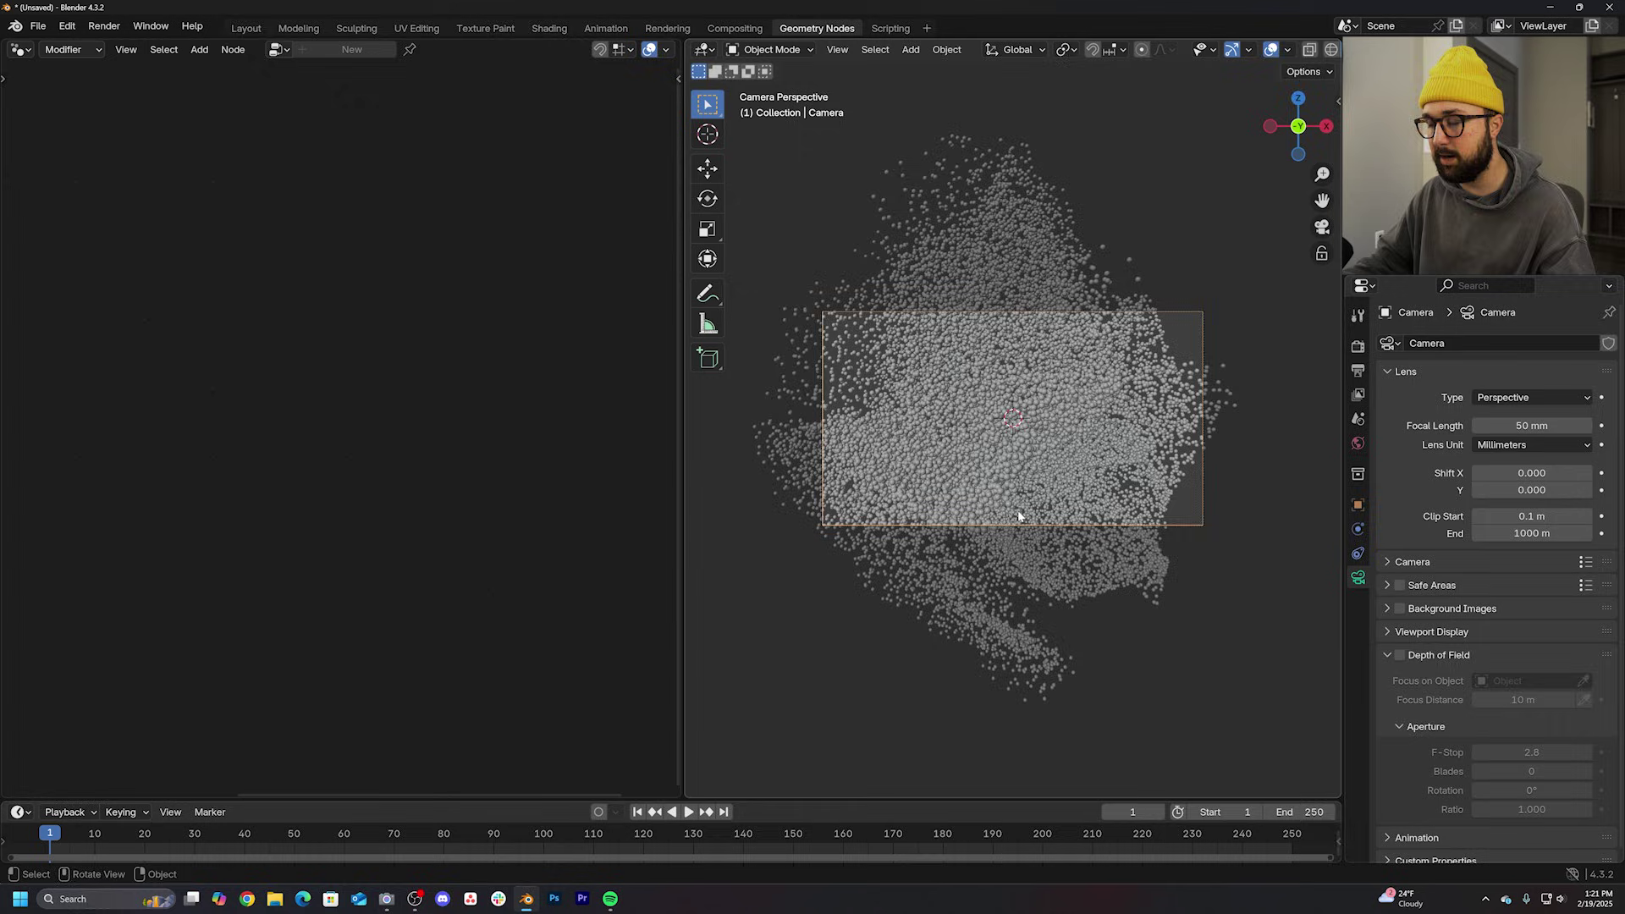
key(g)
key(z)
key(z)
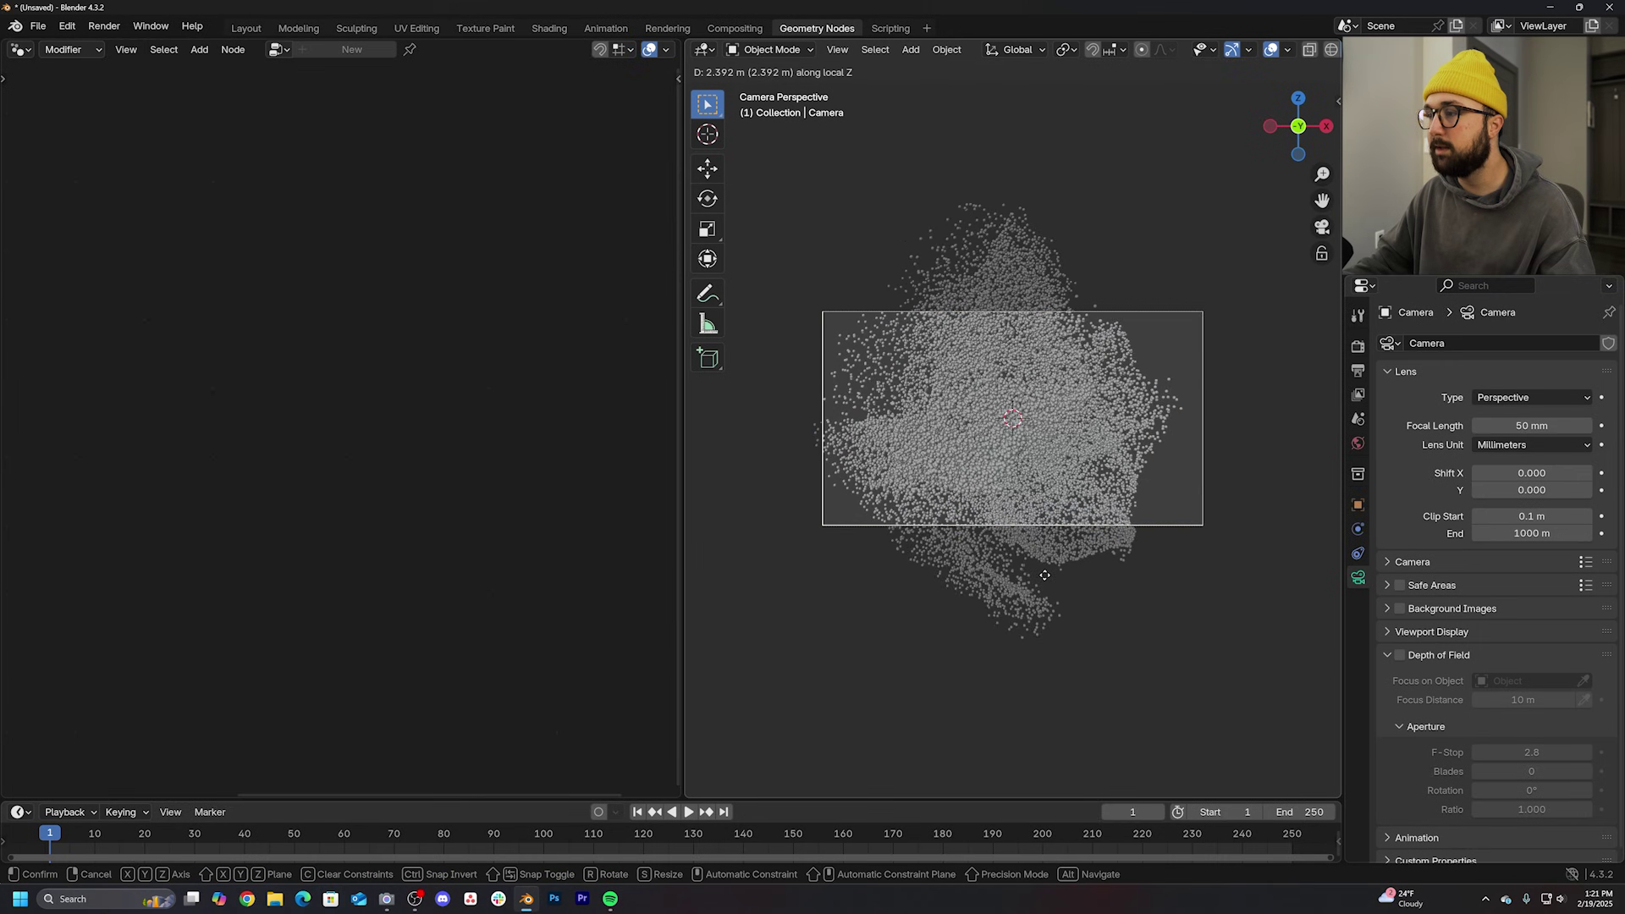
click(1049, 590)
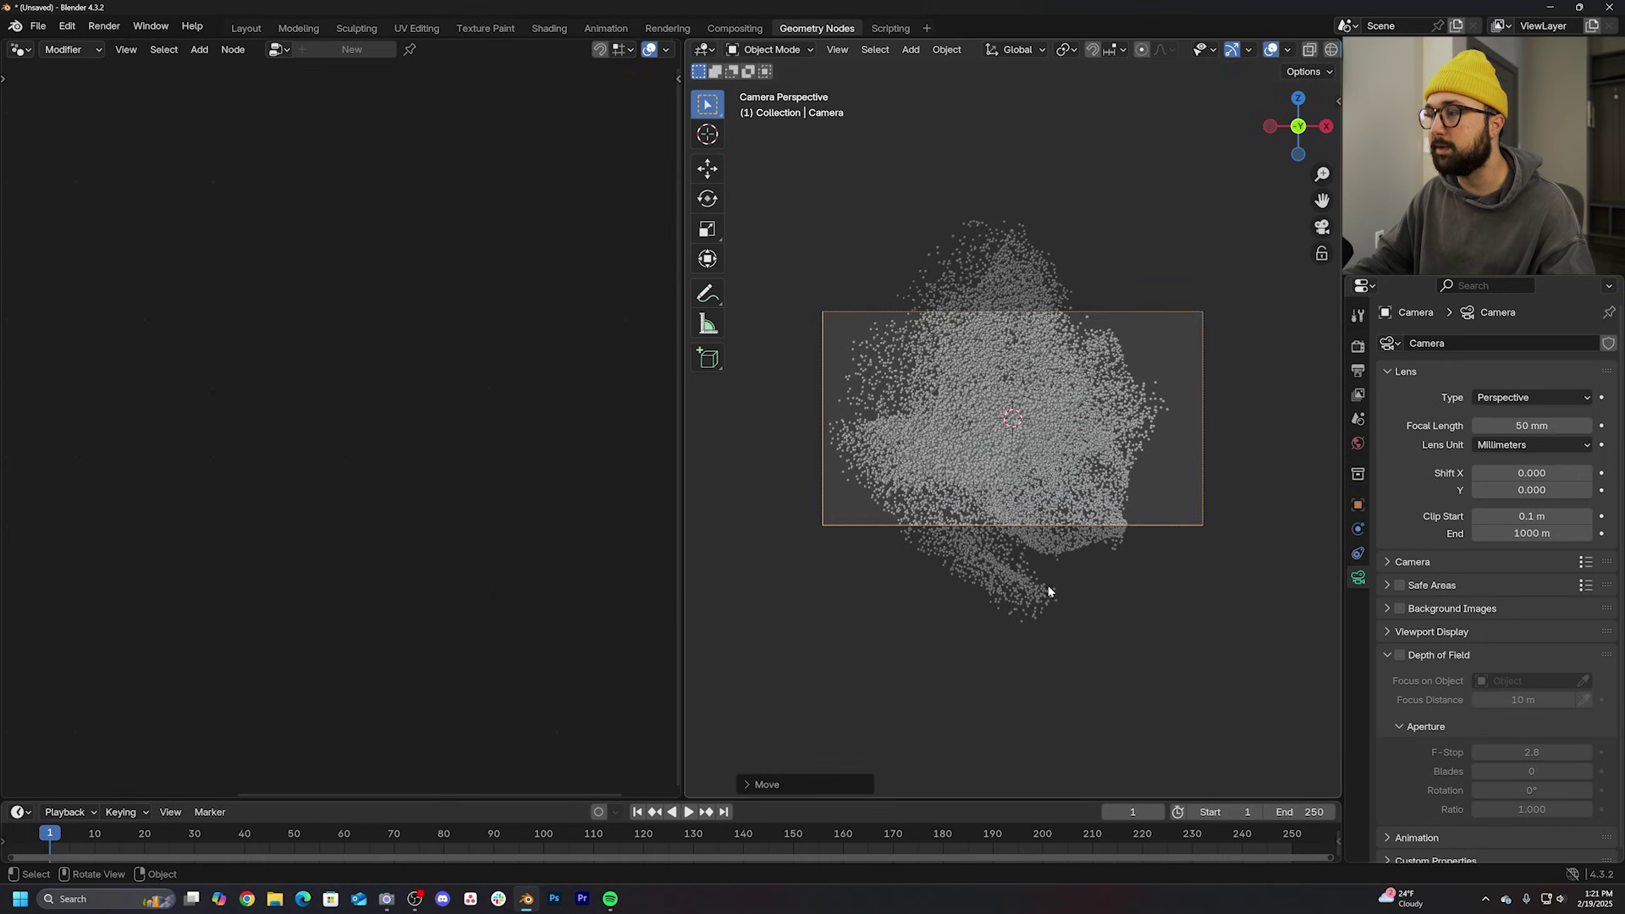
scroll(1016, 420, up, 4)
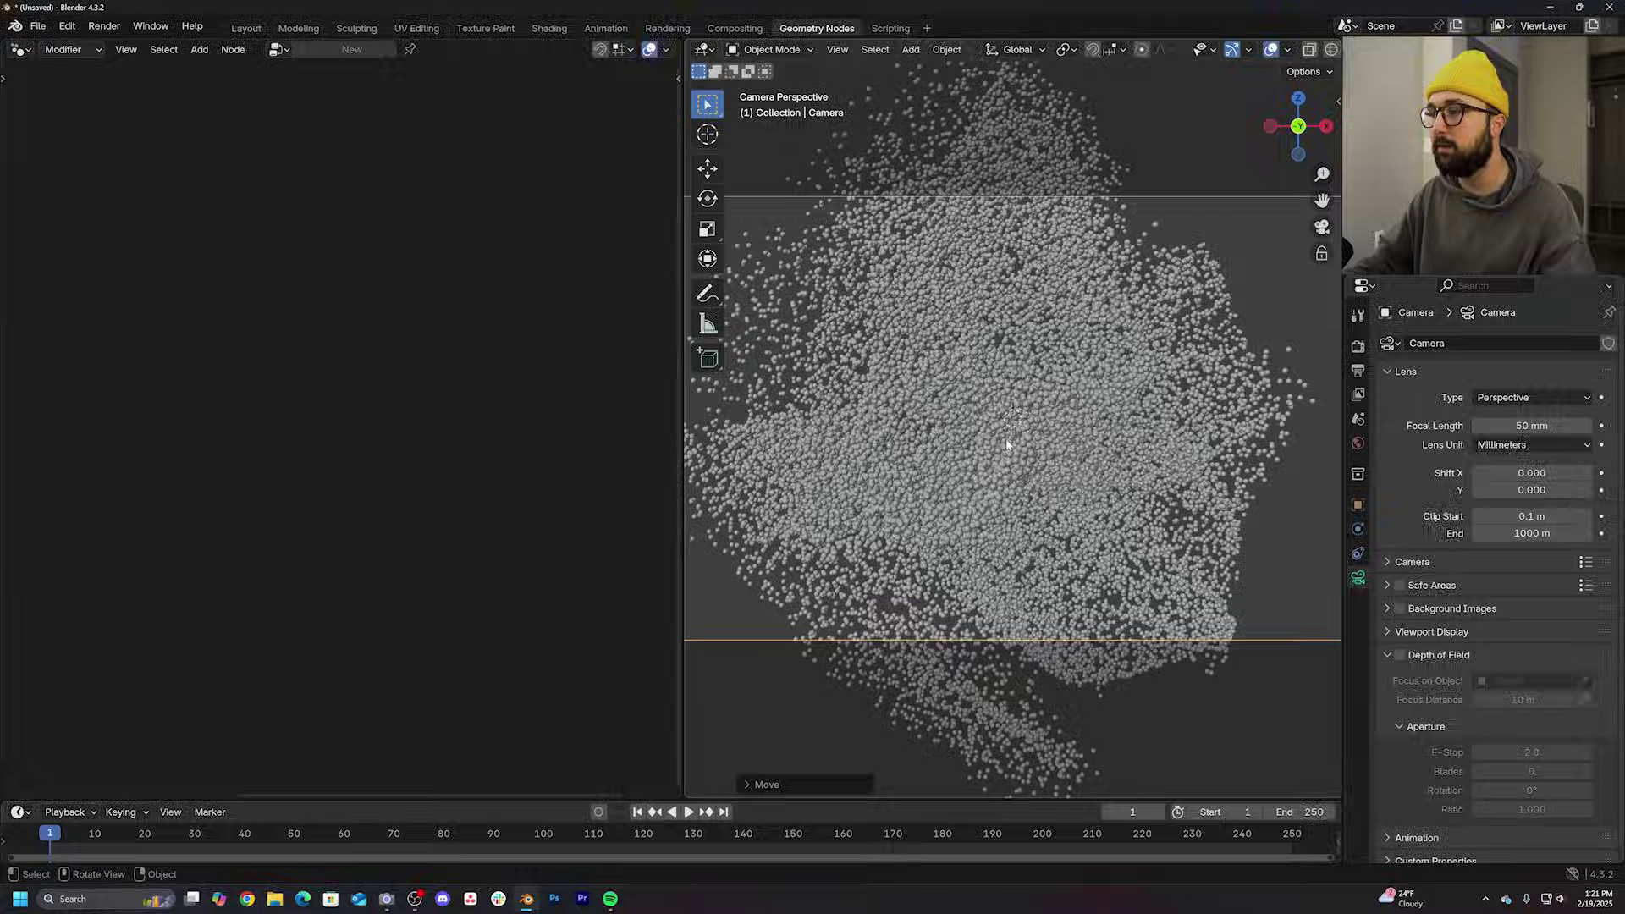
click(1006, 443)
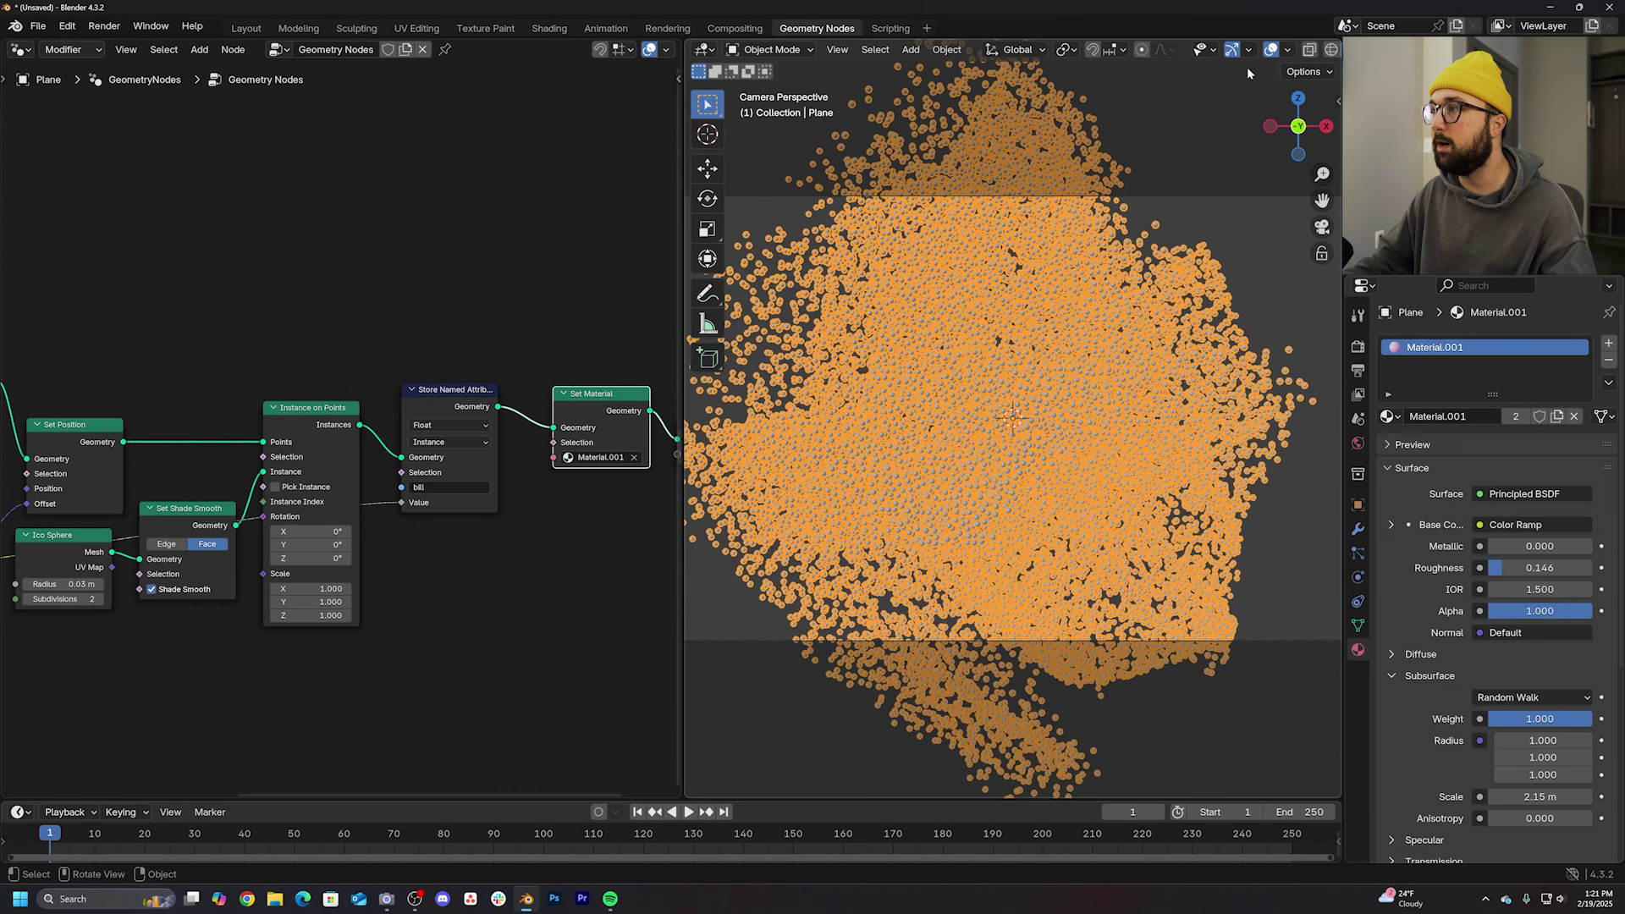
Step: Hide overlays, shrink the instanced spheres, keep subdivisions at 2, and raise point density to 417.8
click(1232, 50)
scroll(445, 559, up, 1)
scroll(417, 600, up, 2)
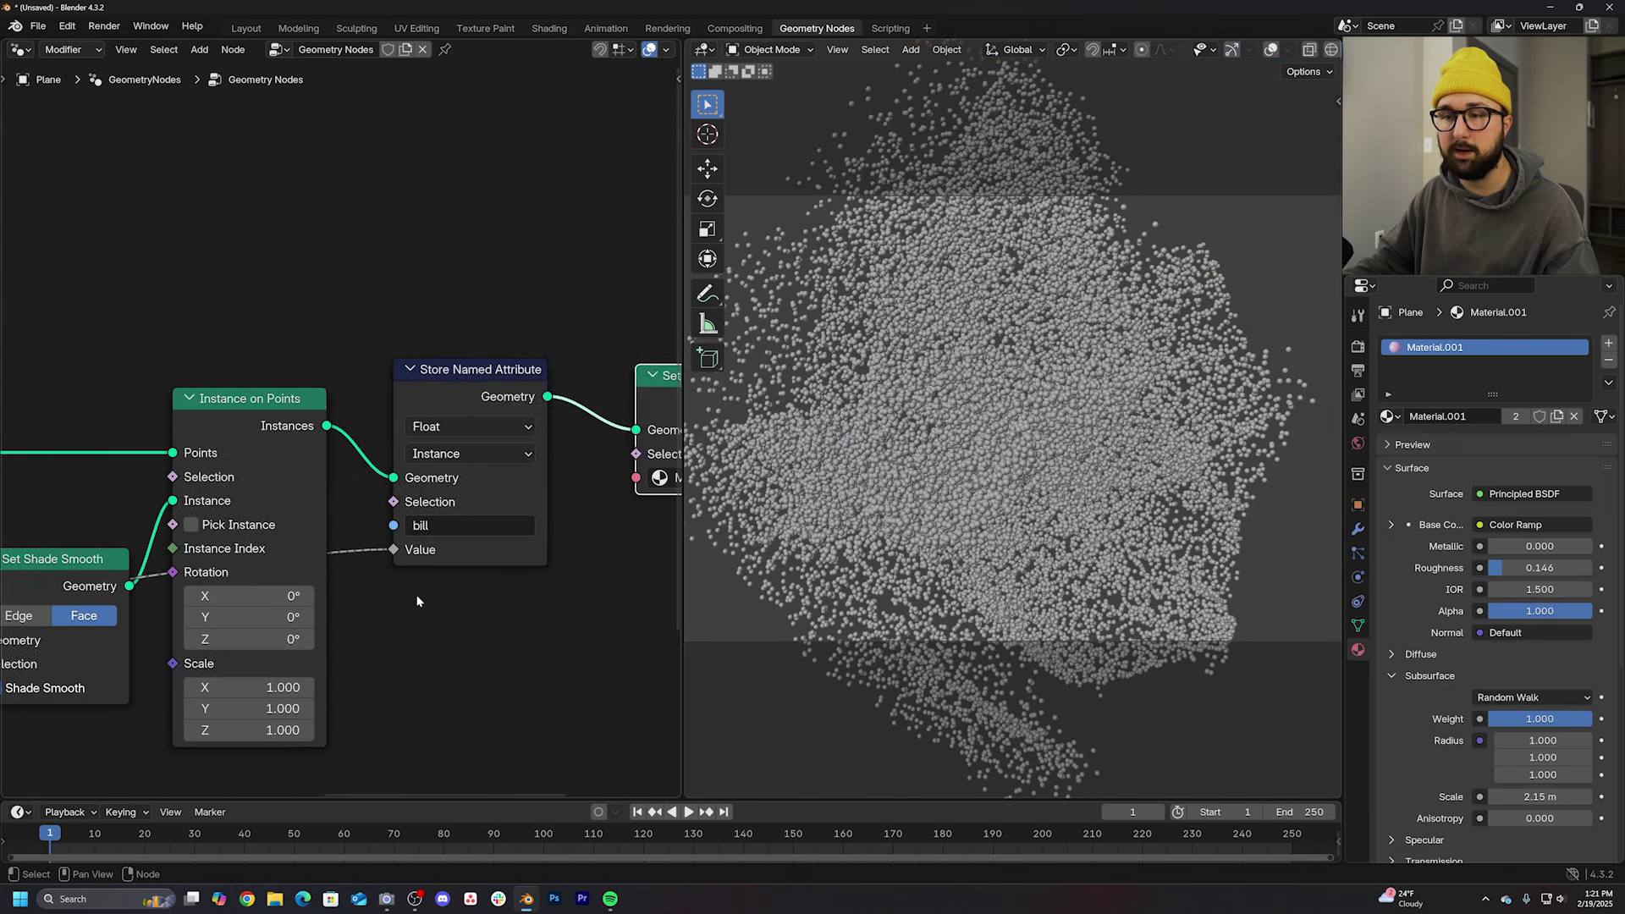
middle_drag(417, 600, 481, 492)
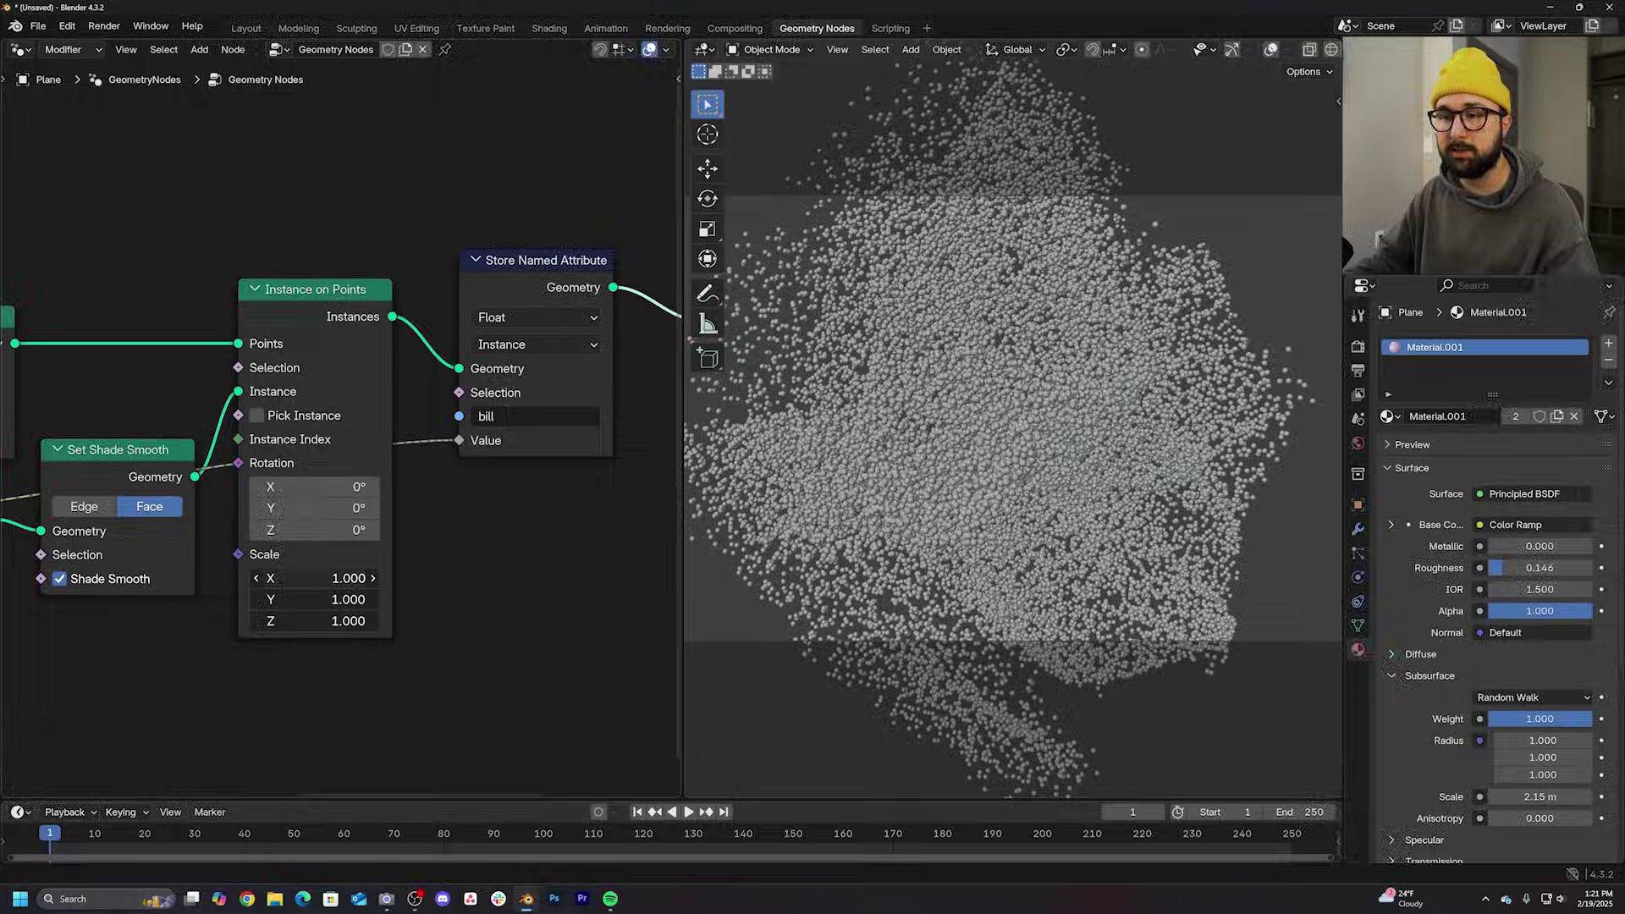
drag(318, 577, 292, 578)
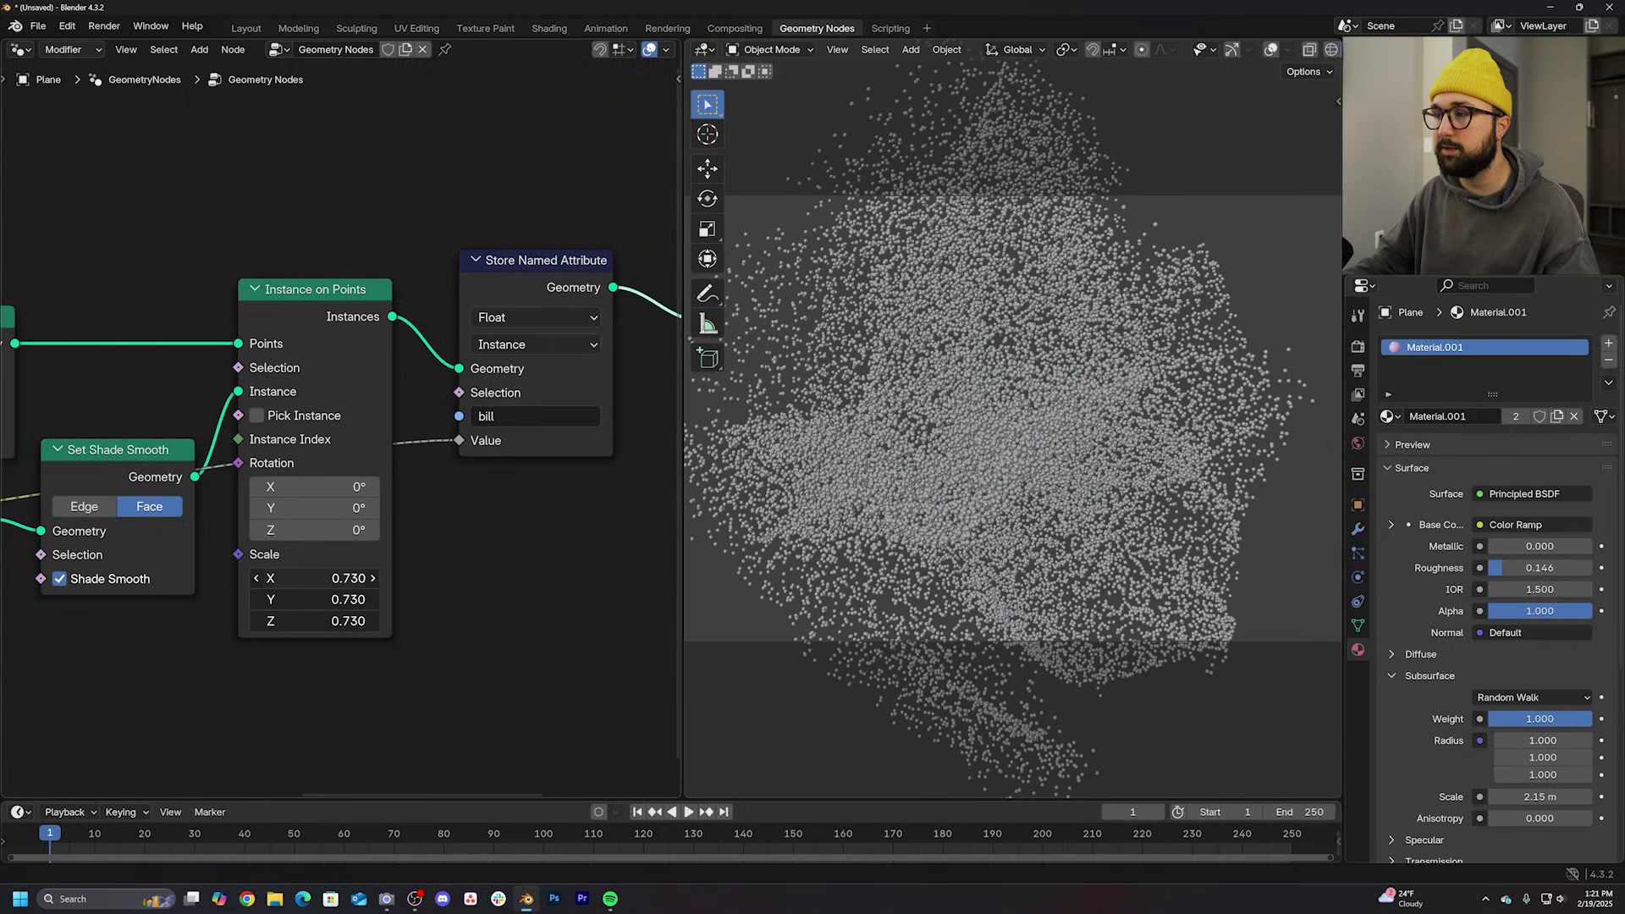
middle_drag(241, 469, 471, 444)
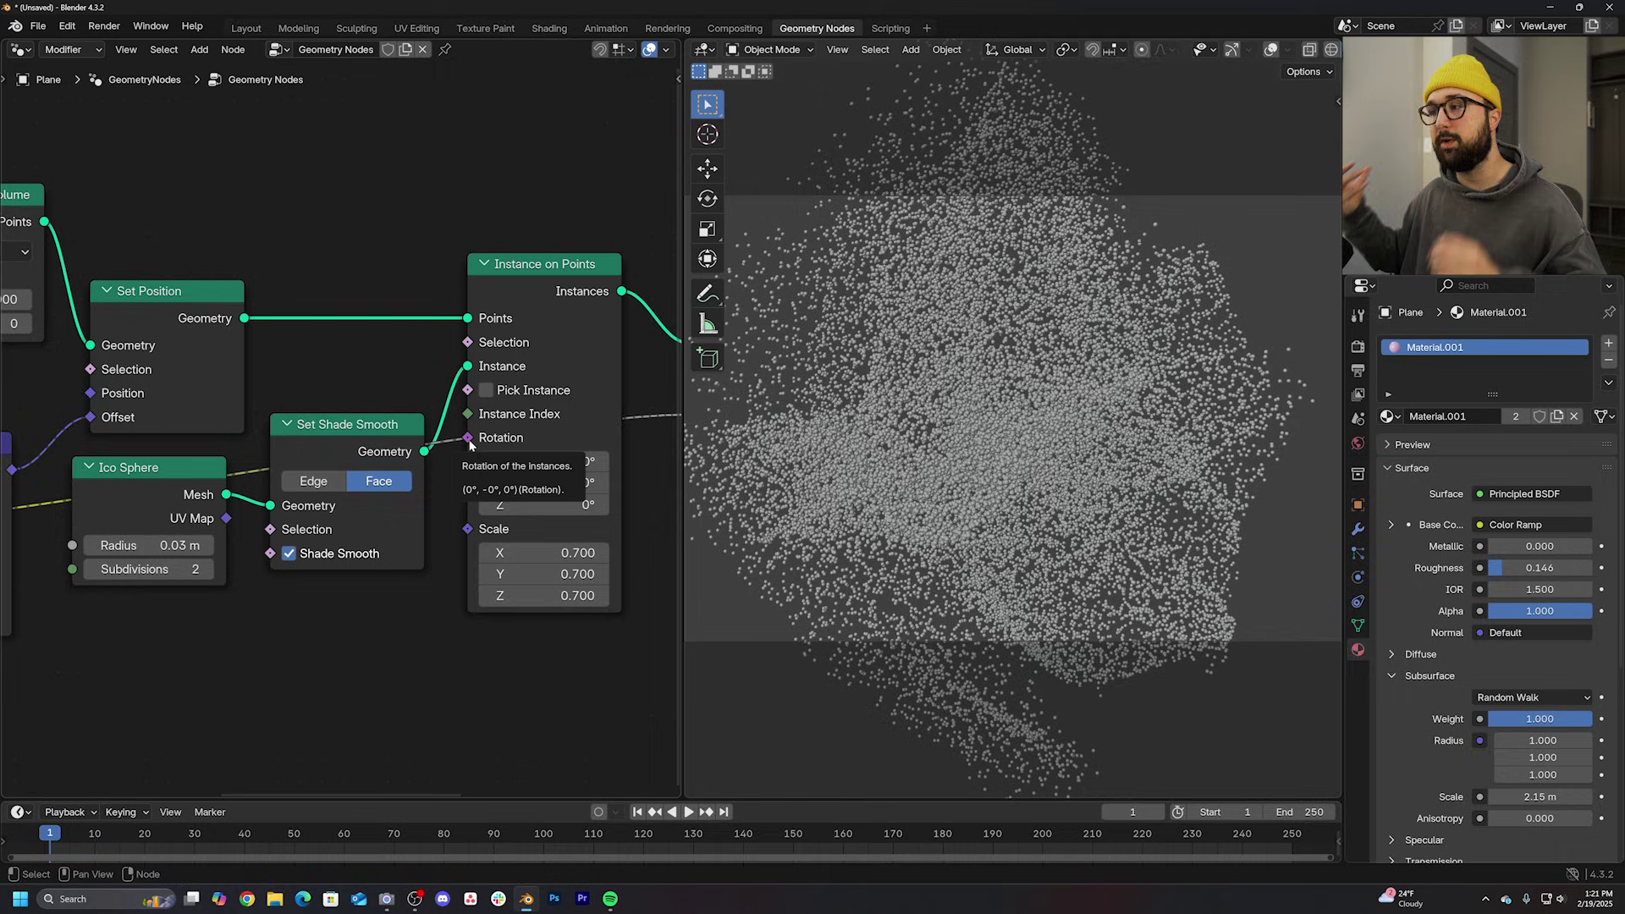
click(91, 568)
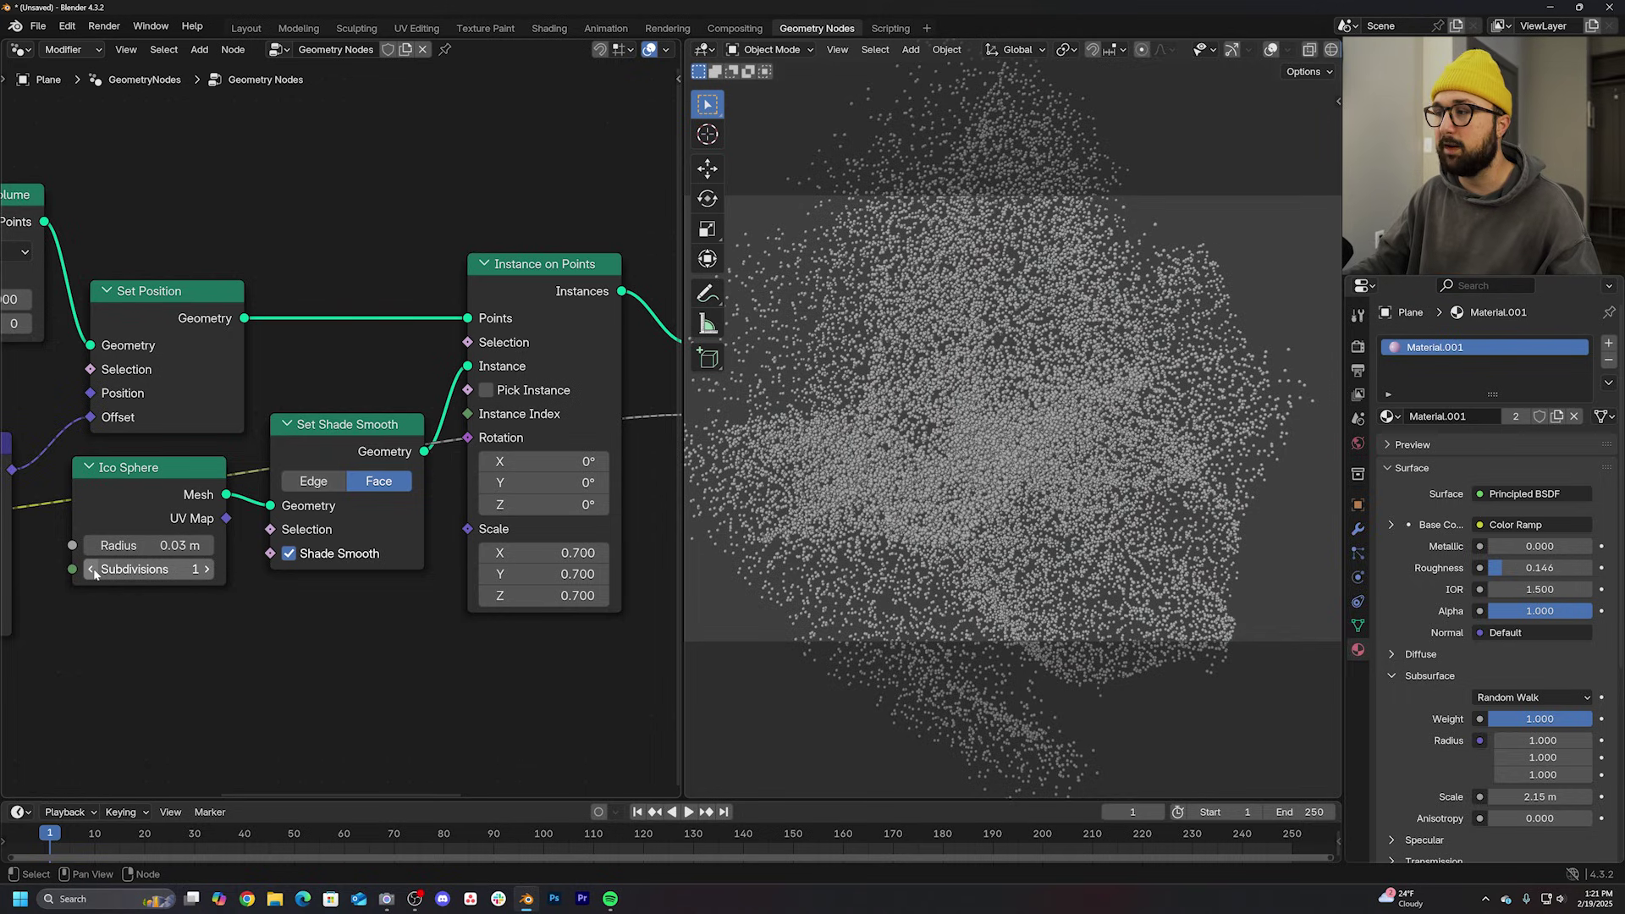
click(206, 569)
middle_drag(208, 570, 475, 616)
drag(229, 363, 318, 364)
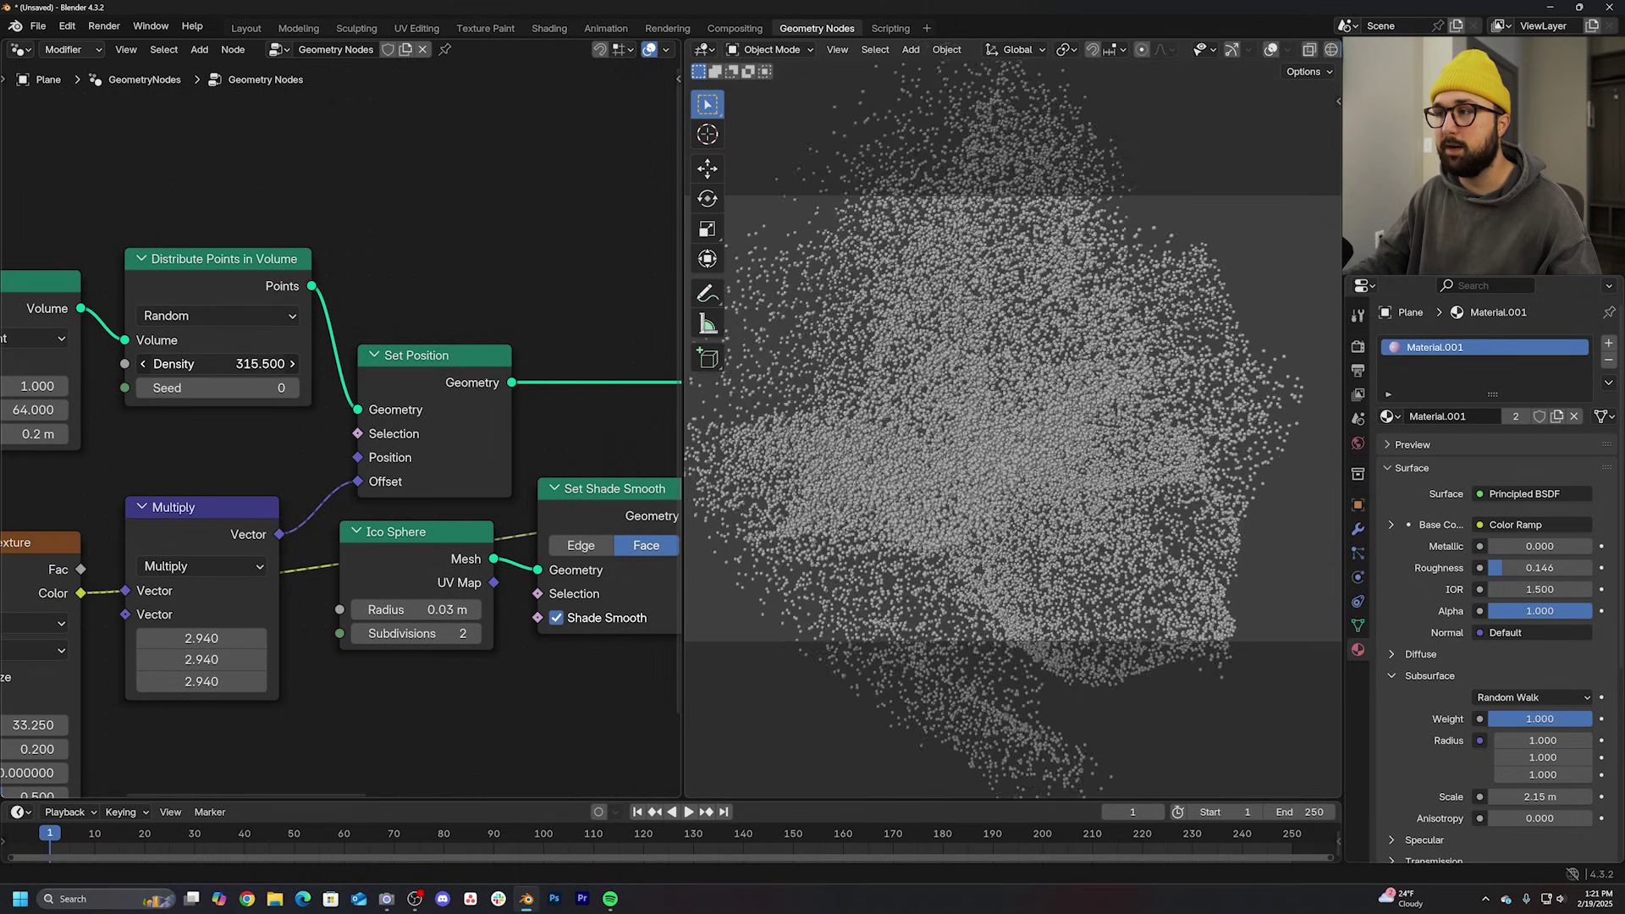
Step: Set the Mesh to Volume density to 2 and raise the noise W to about 50.85
middle_drag(156, 446, 424, 452)
middle_drag(120, 382, 482, 385)
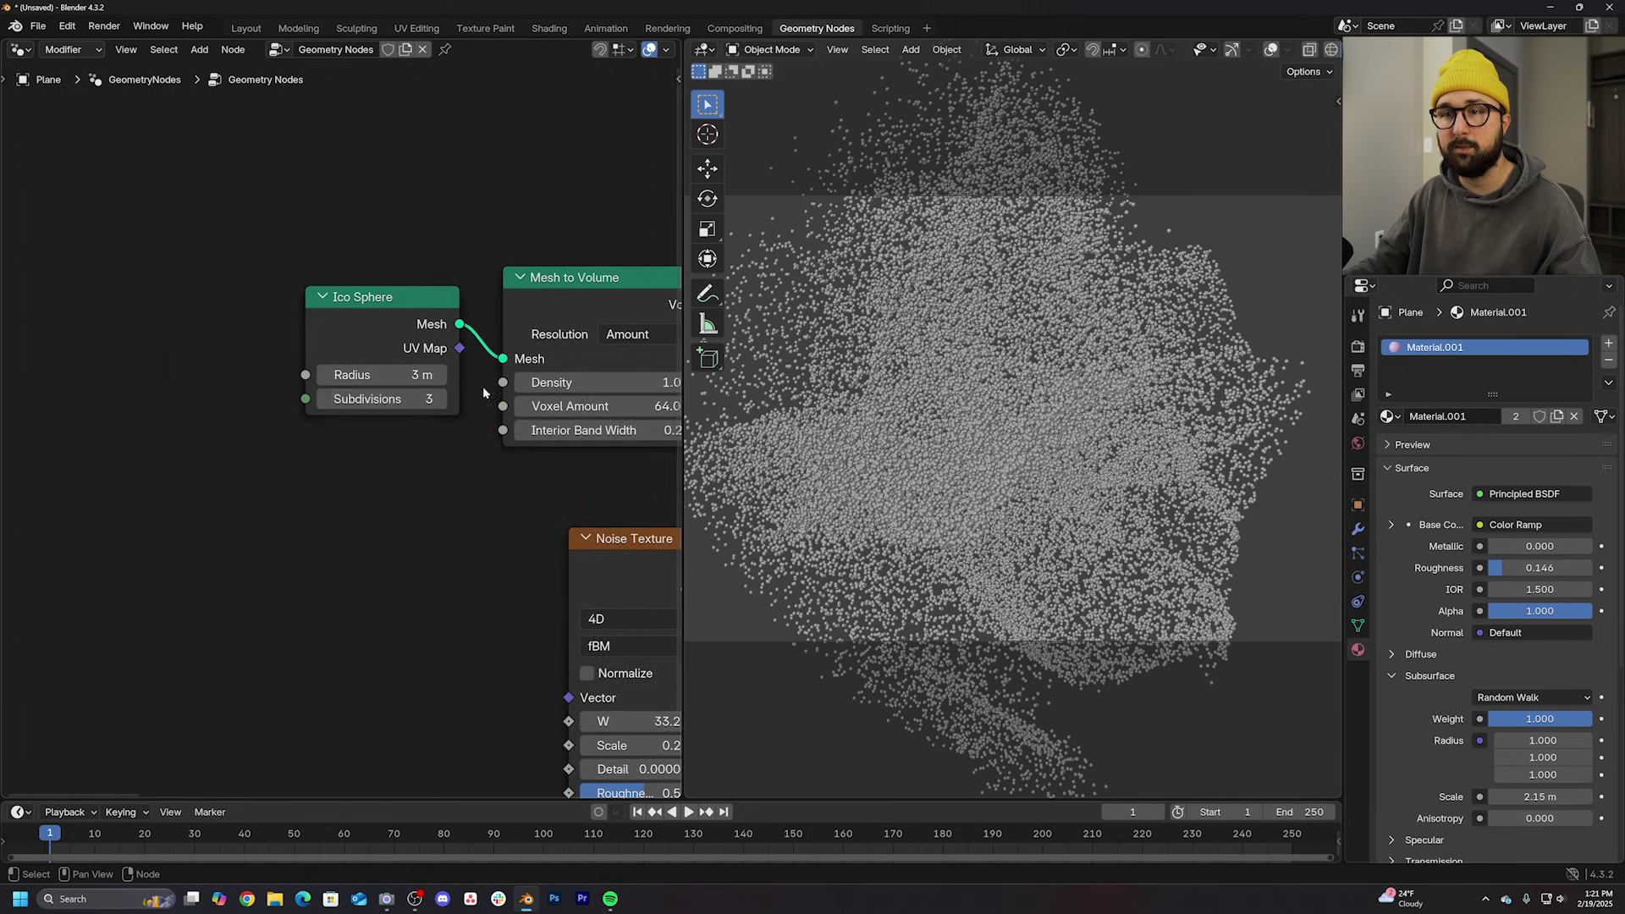
middle_drag(834, 407, 429, 448)
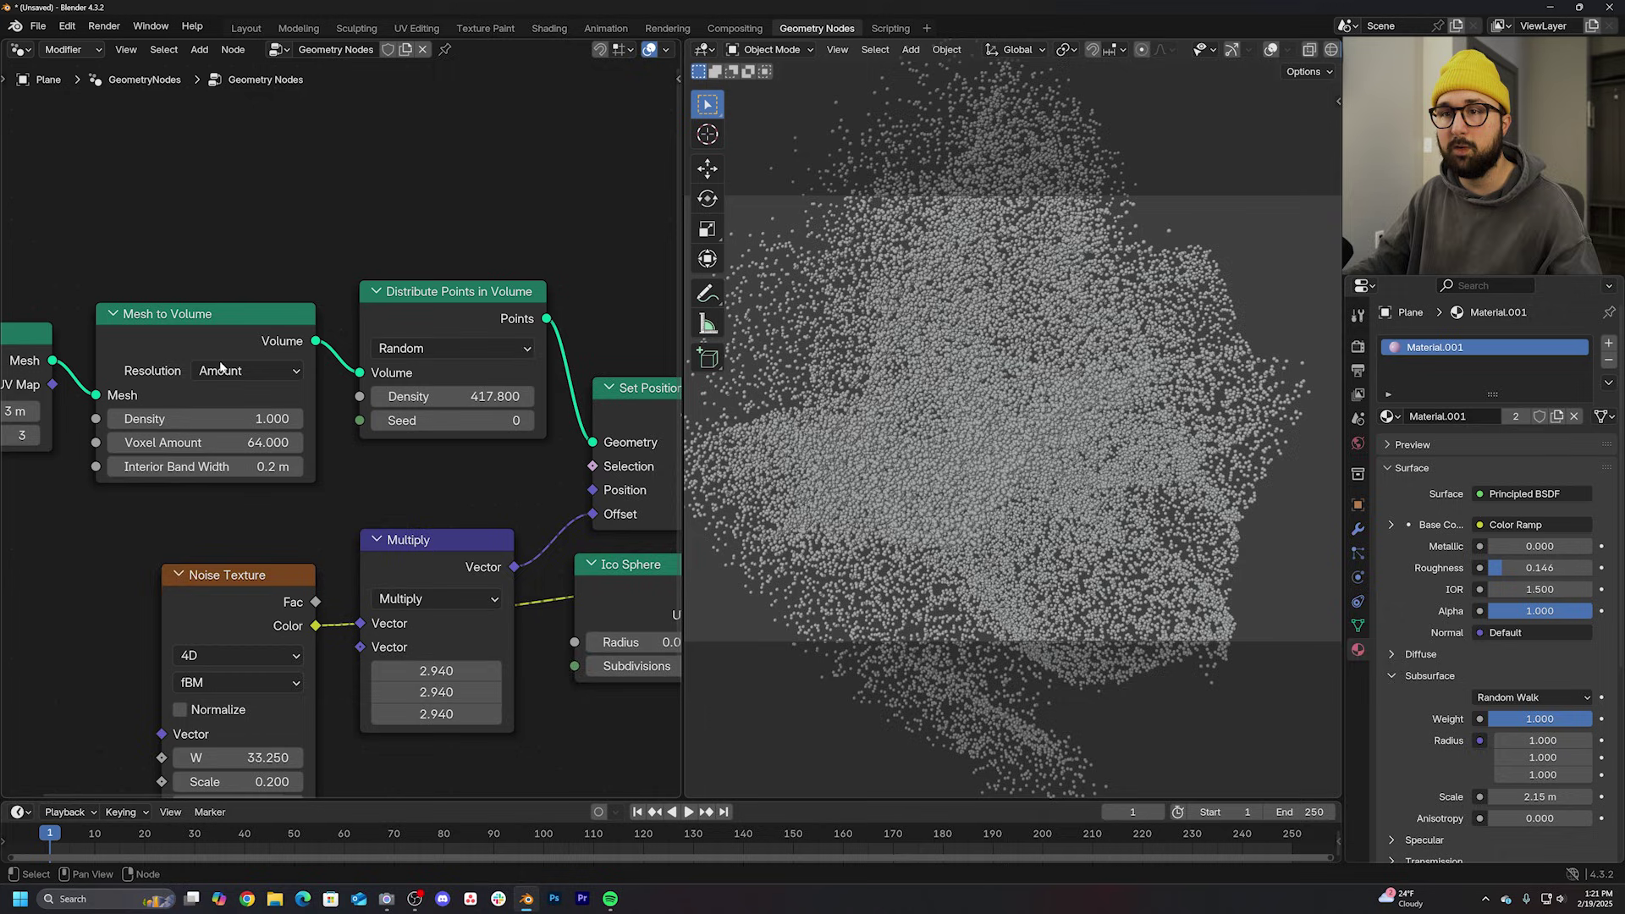
click(207, 419)
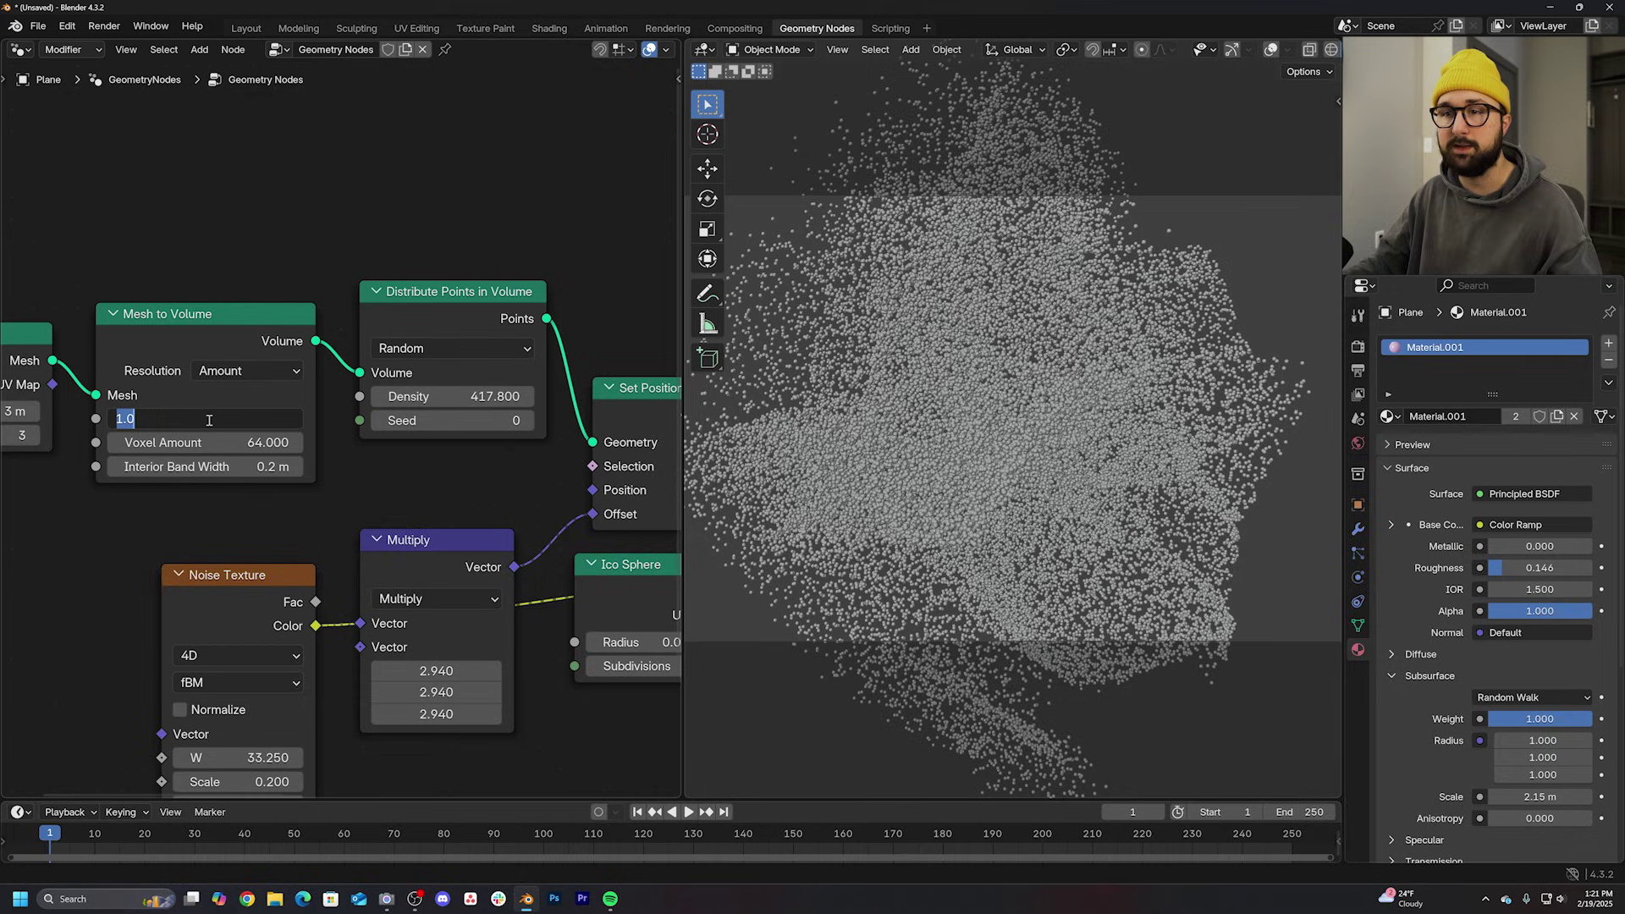
key(Return)
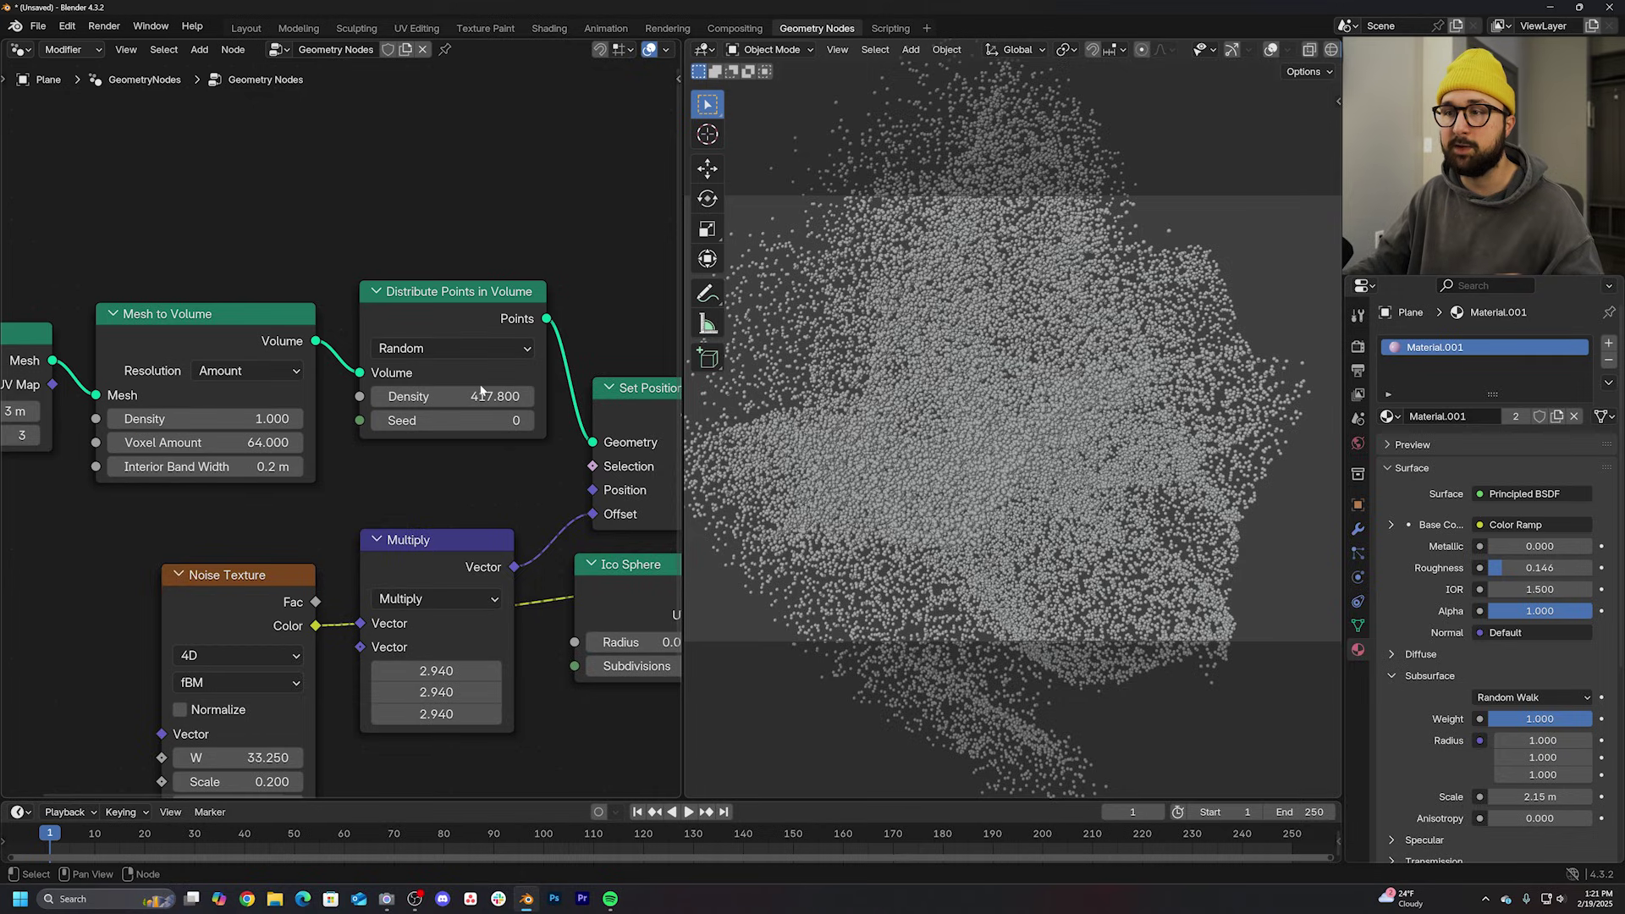
click(286, 419)
text(2)
key(Return)
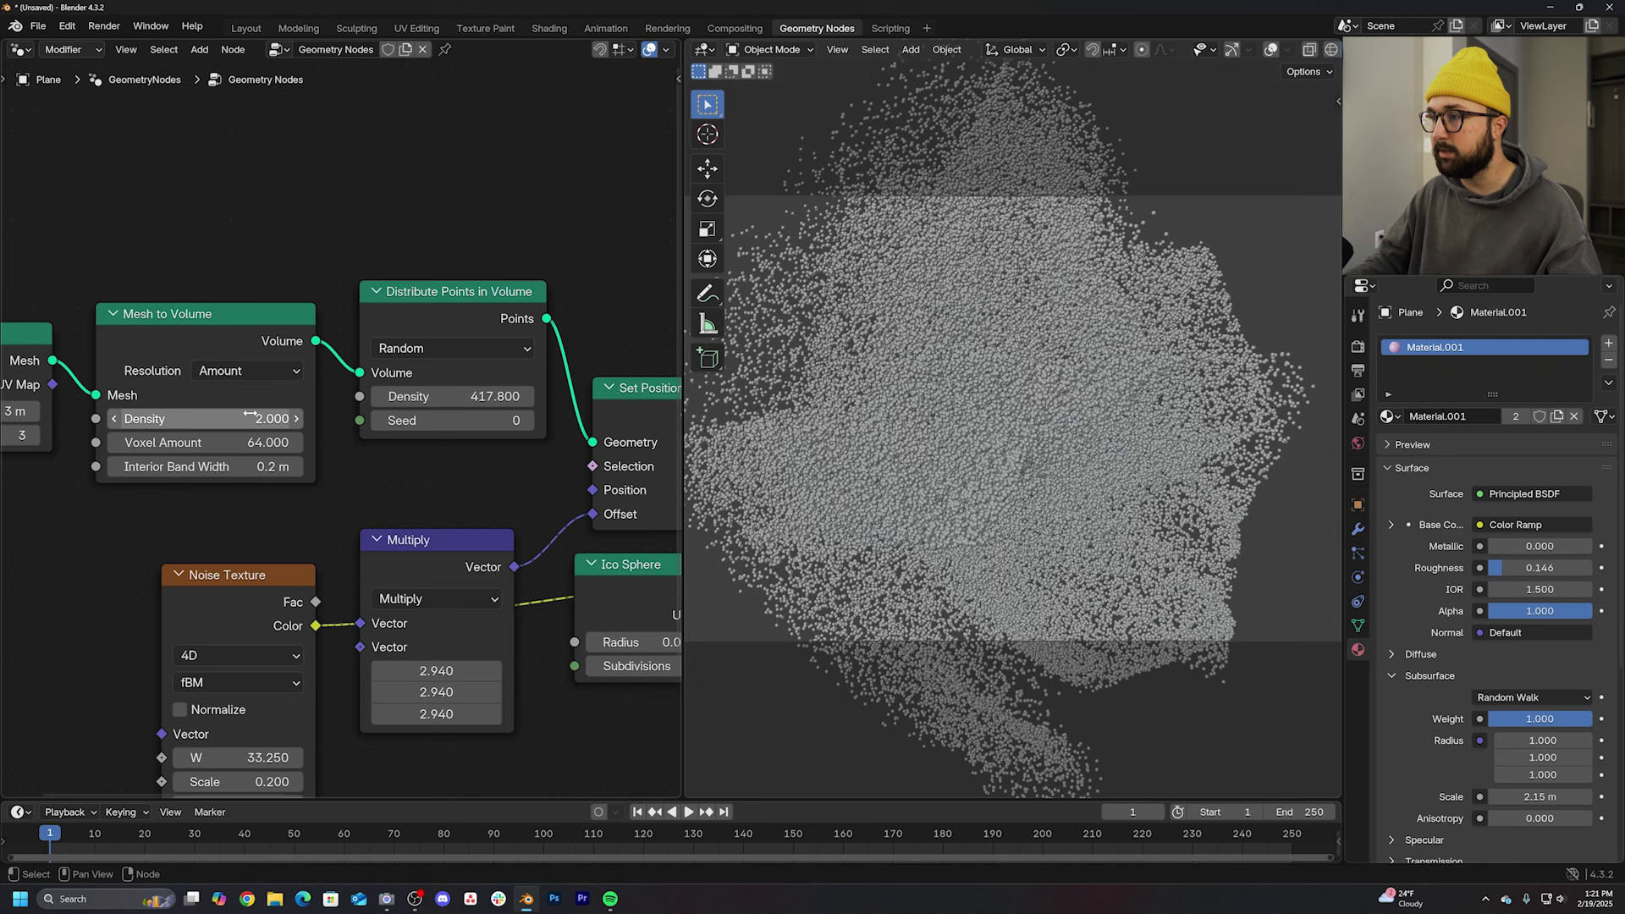
middle_drag(763, 380, 824, 369)
scroll(823, 369, down, 2)
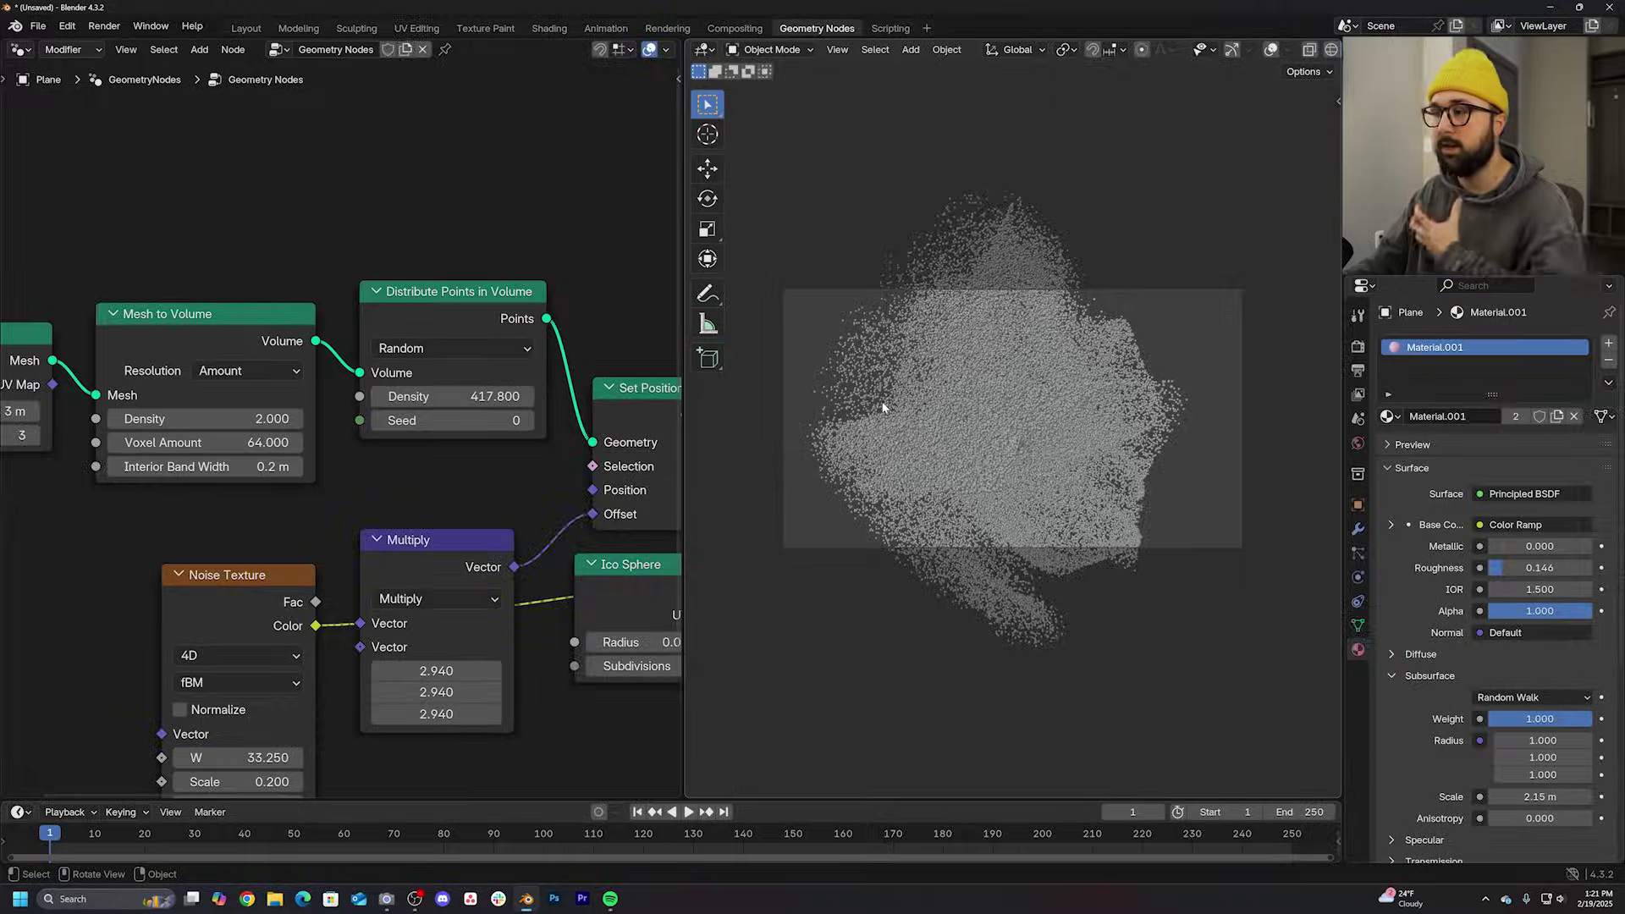
scroll(1135, 442, up, 4)
scroll(1135, 441, up, 3)
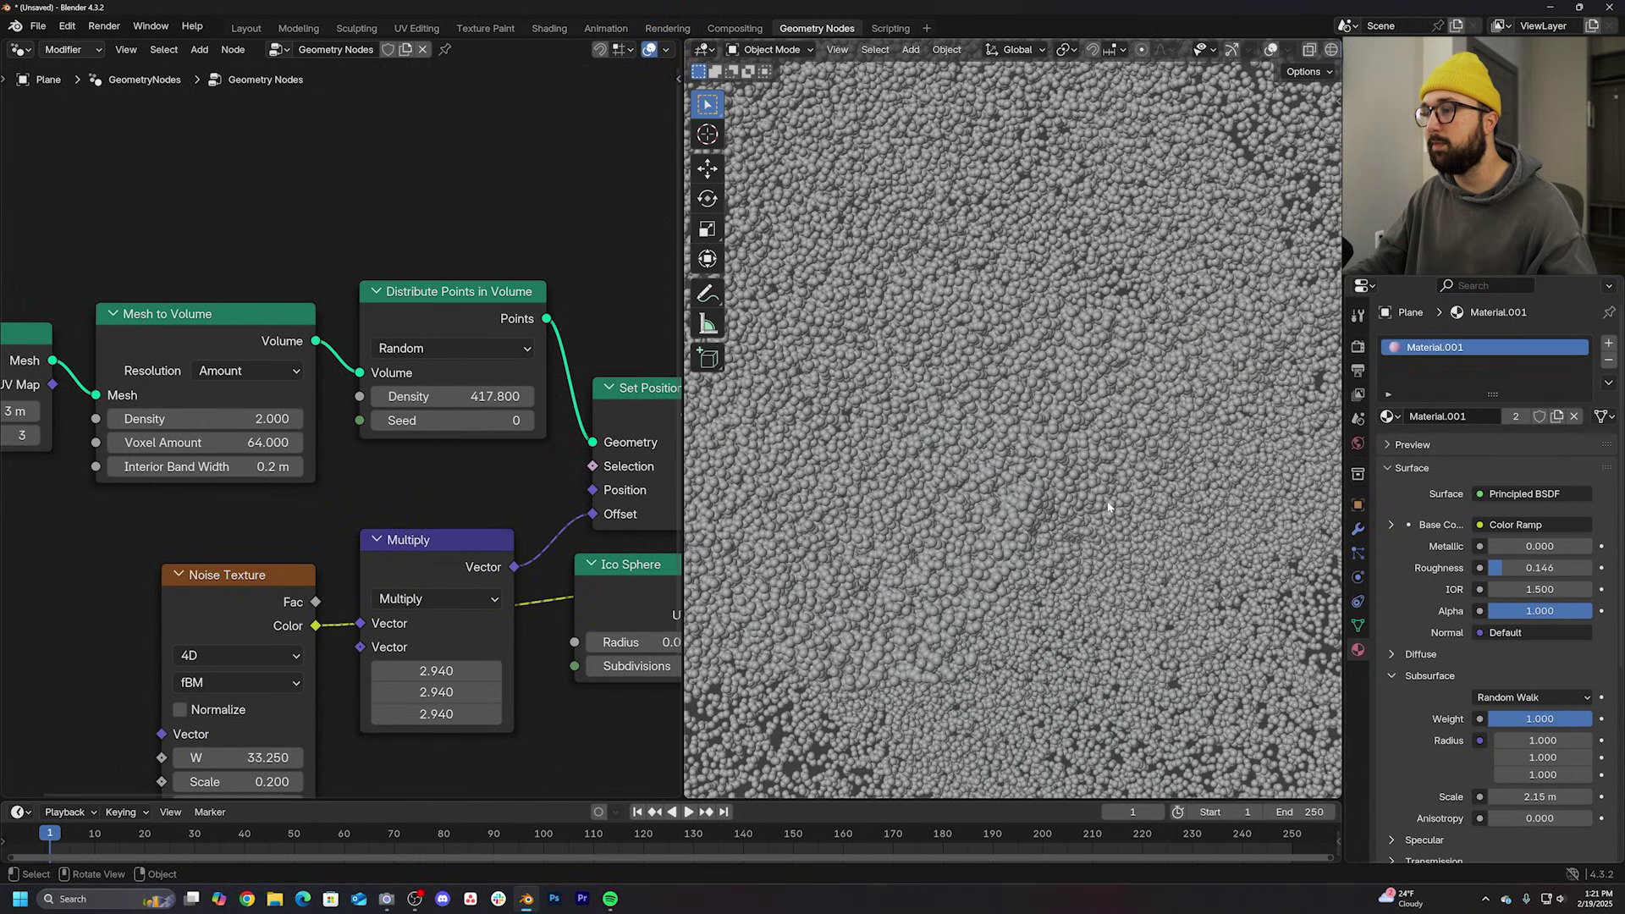
scroll(823, 564, down, 2)
scroll(822, 563, down, 2)
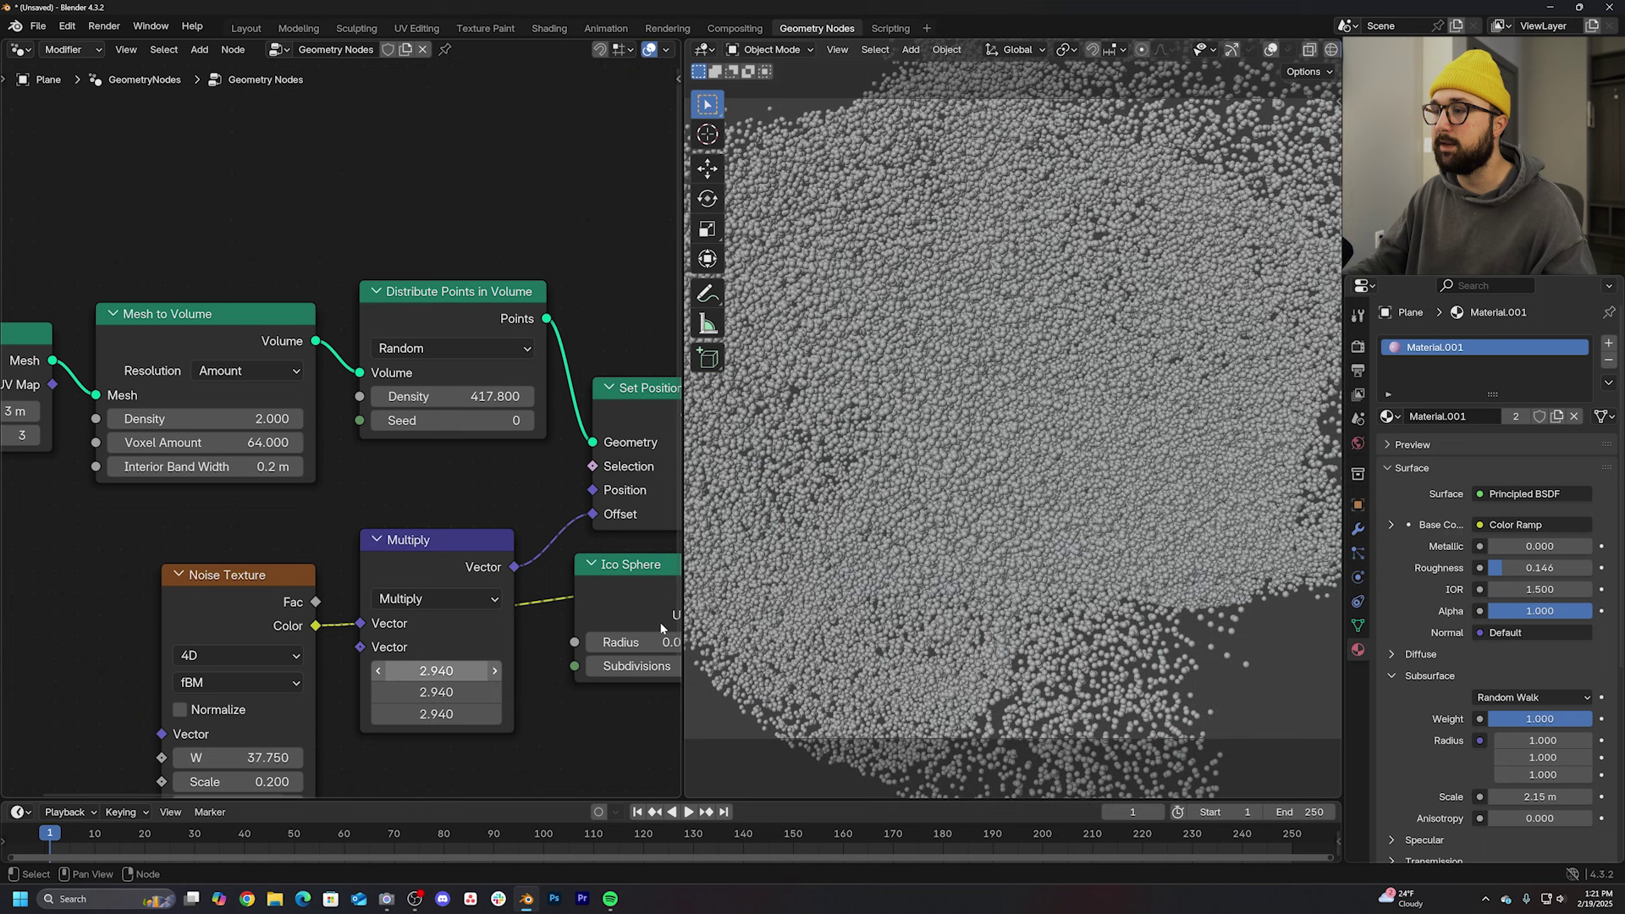
scroll(822, 563, down, 2)
scroll(822, 563, down, 2)
drag(271, 756, 395, 757)
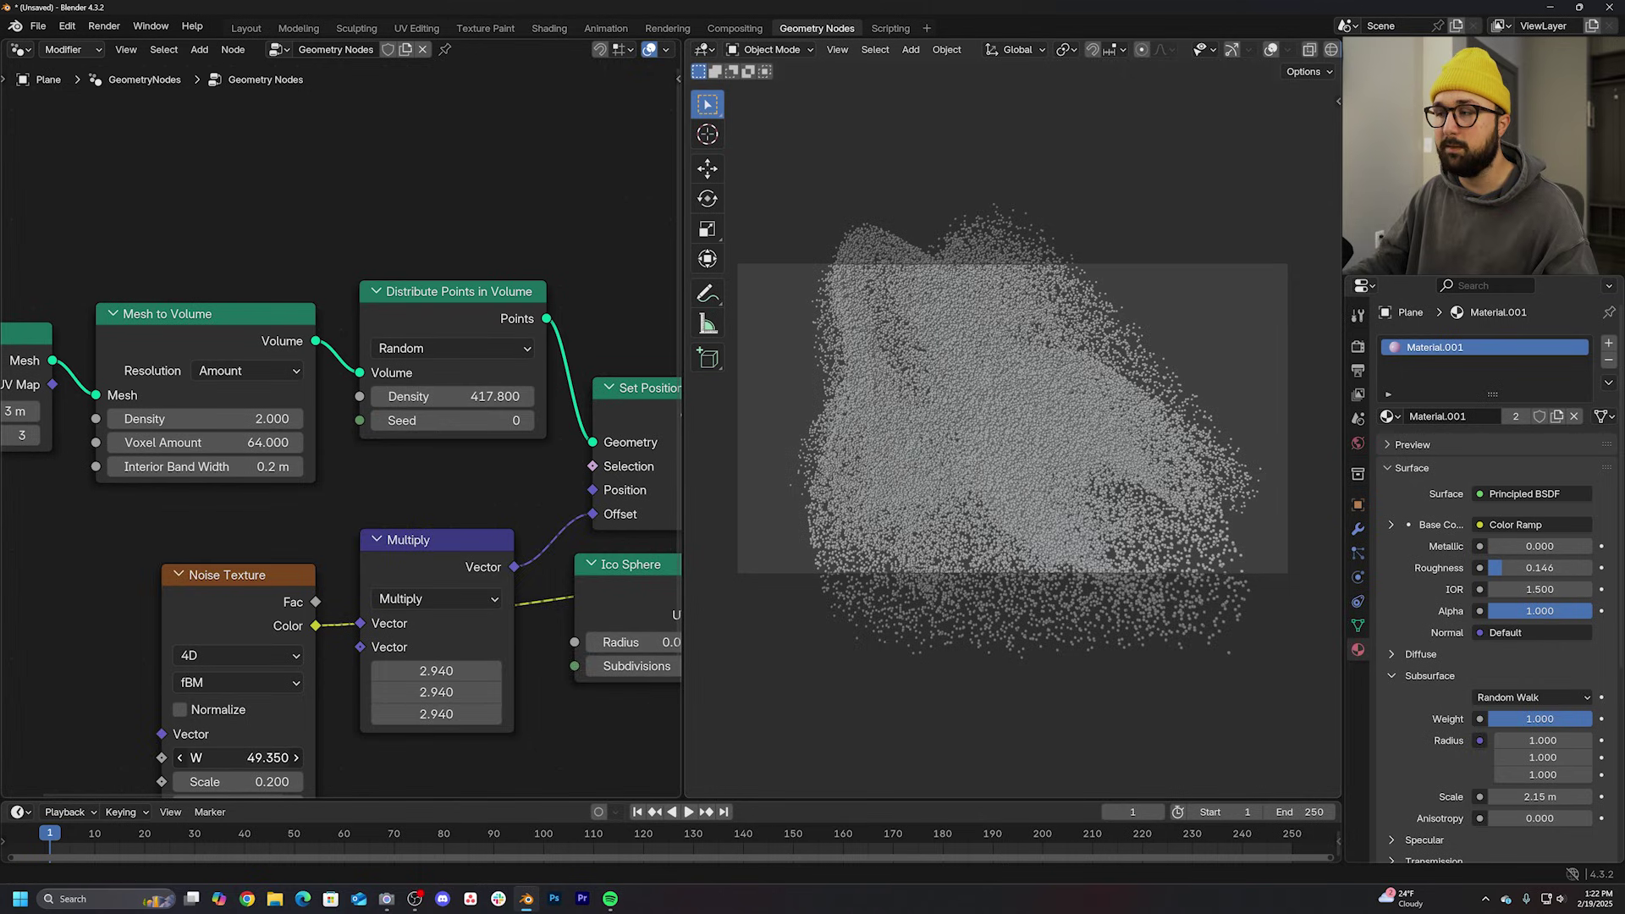
drag(291, 757, 309, 757)
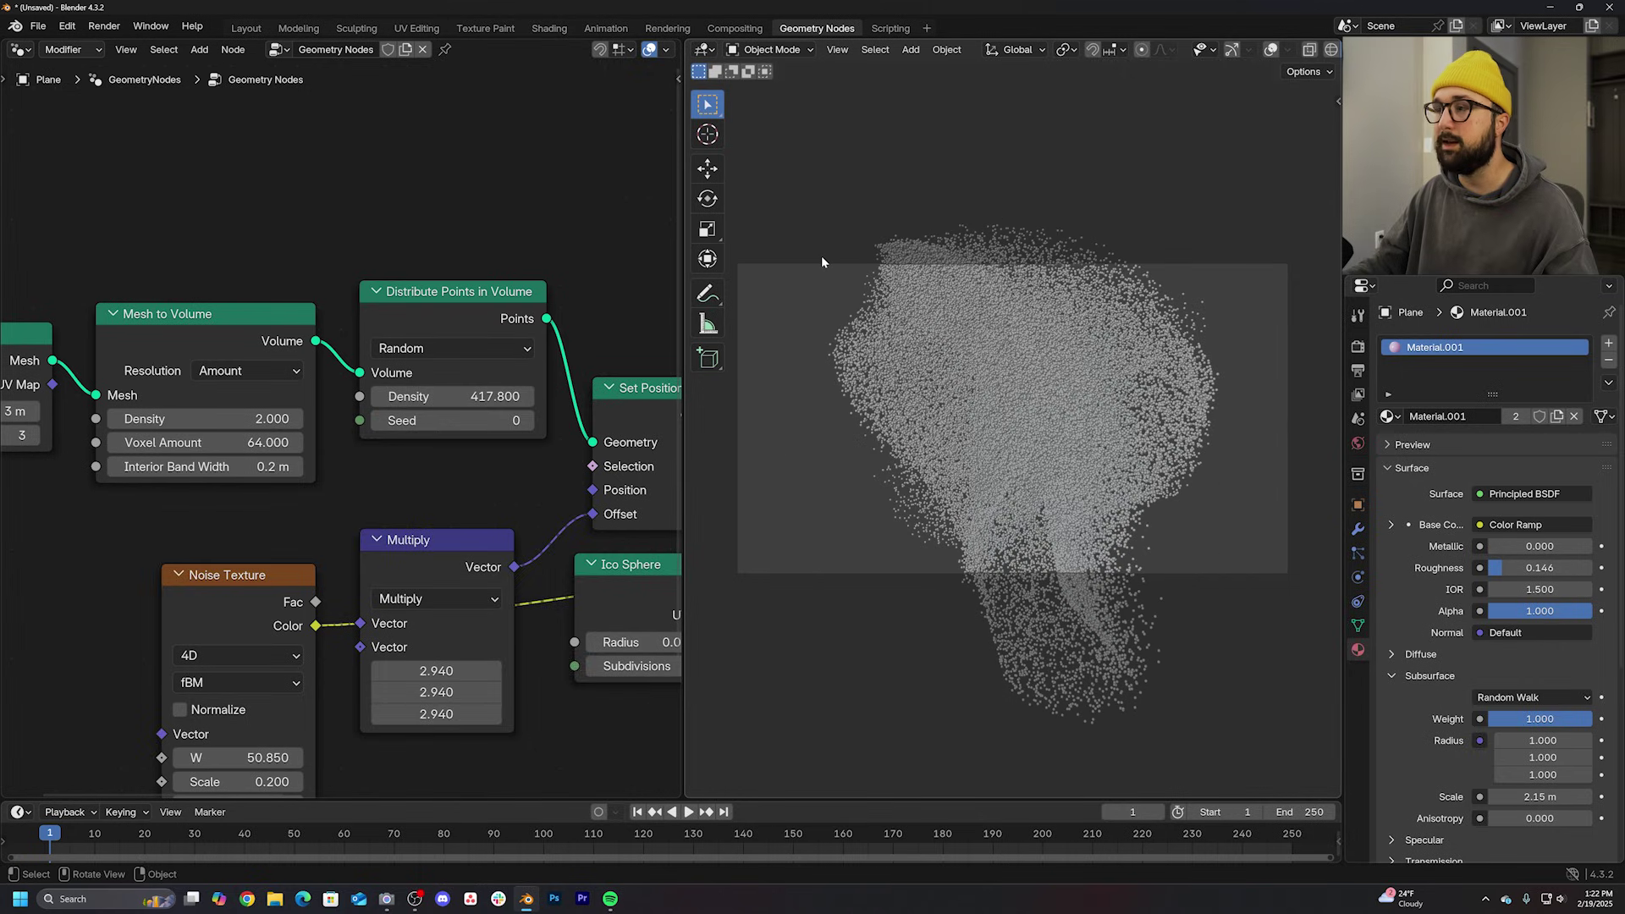
Step: Add an area light to the scene from the Layout workspace's camera view
click(239, 29)
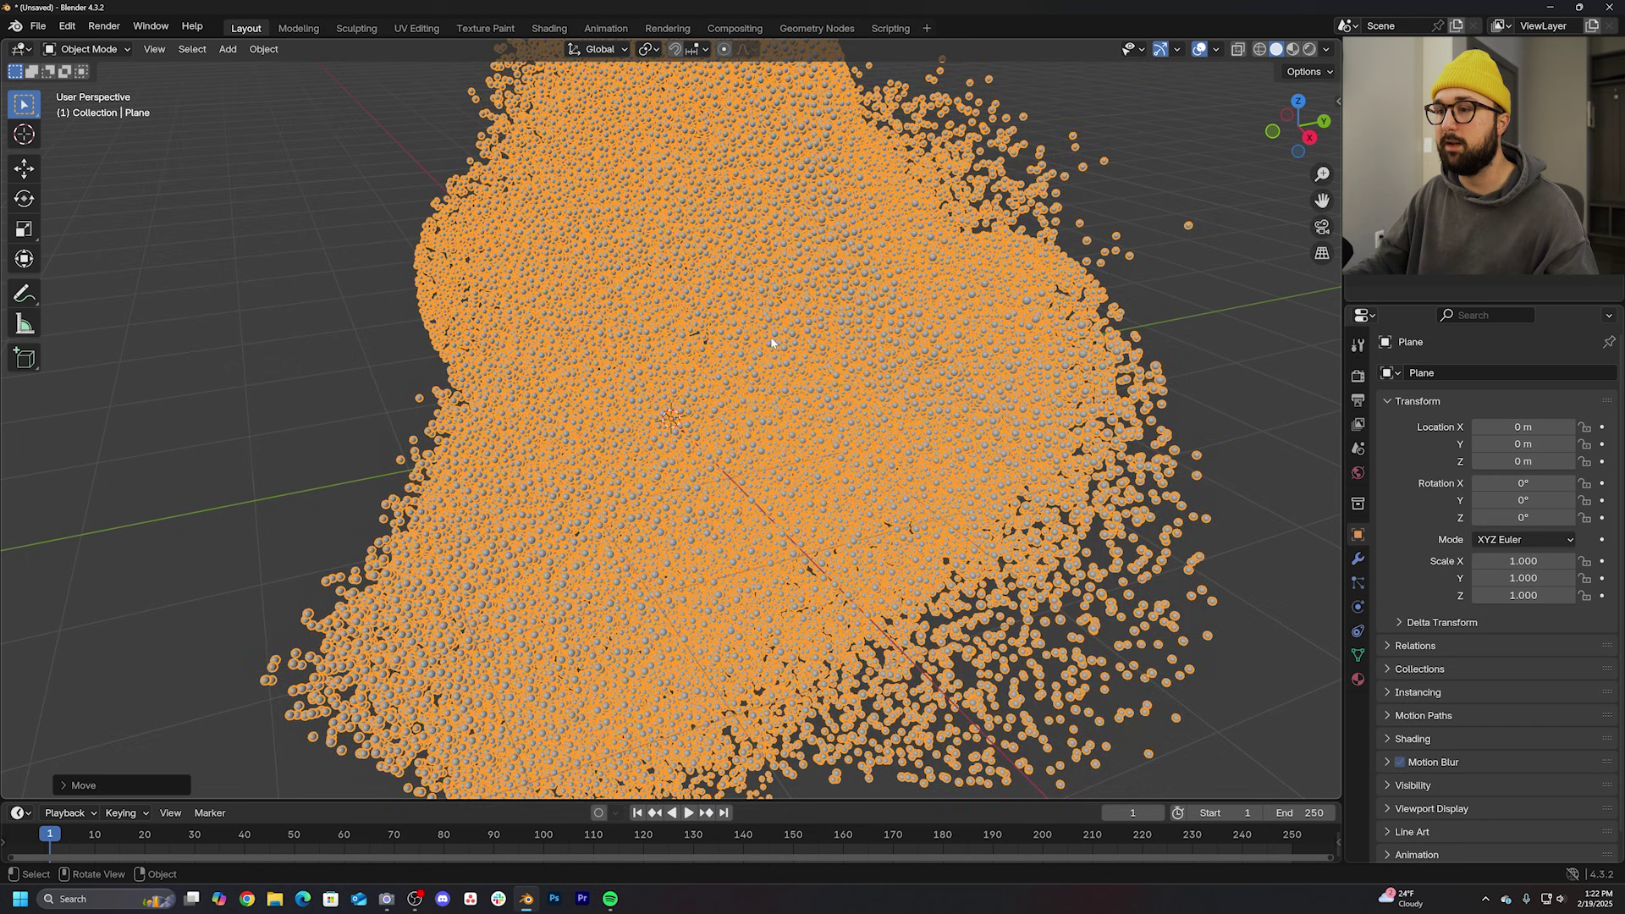
scroll(771, 335, down, 4)
key(KP_0)
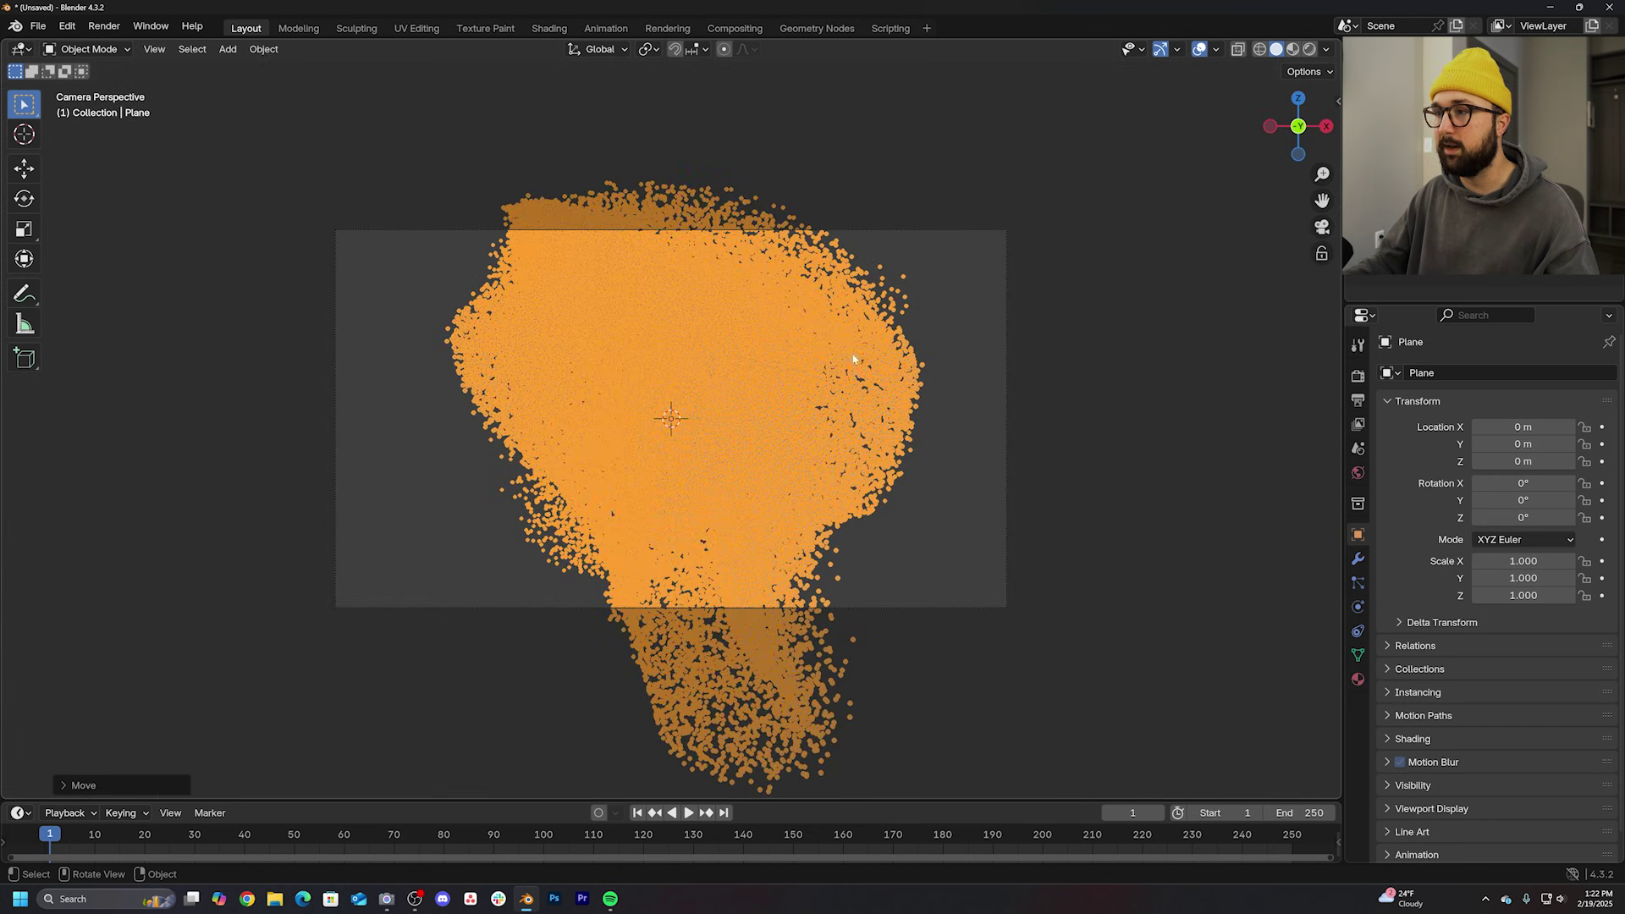
click(1198, 49)
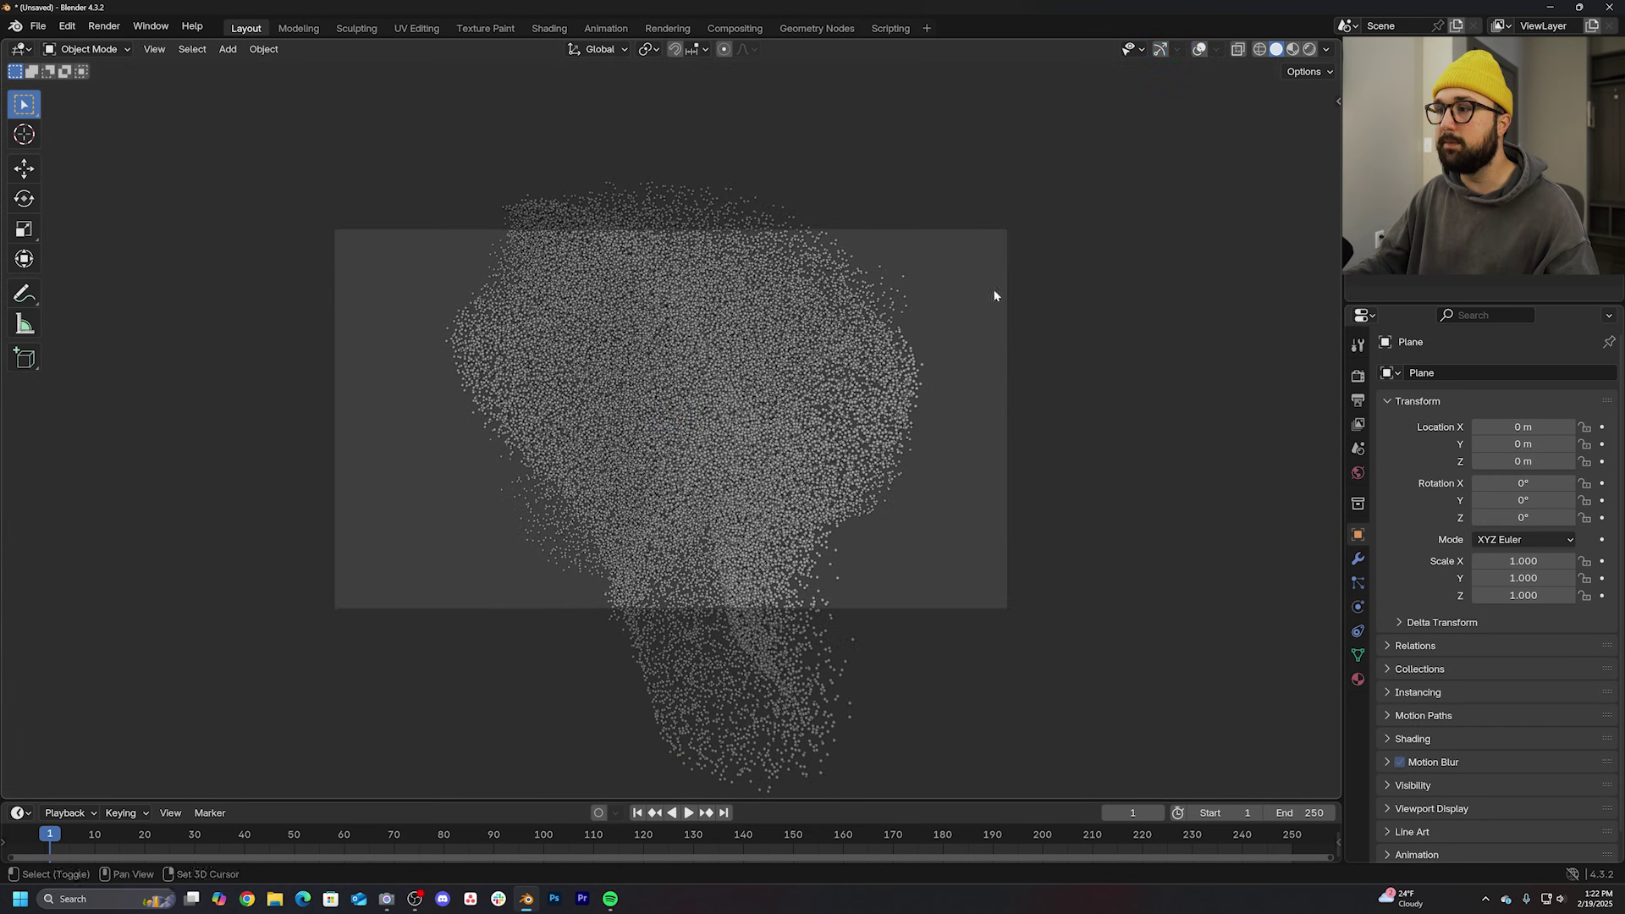
key(shift+a)
click(1099, 347)
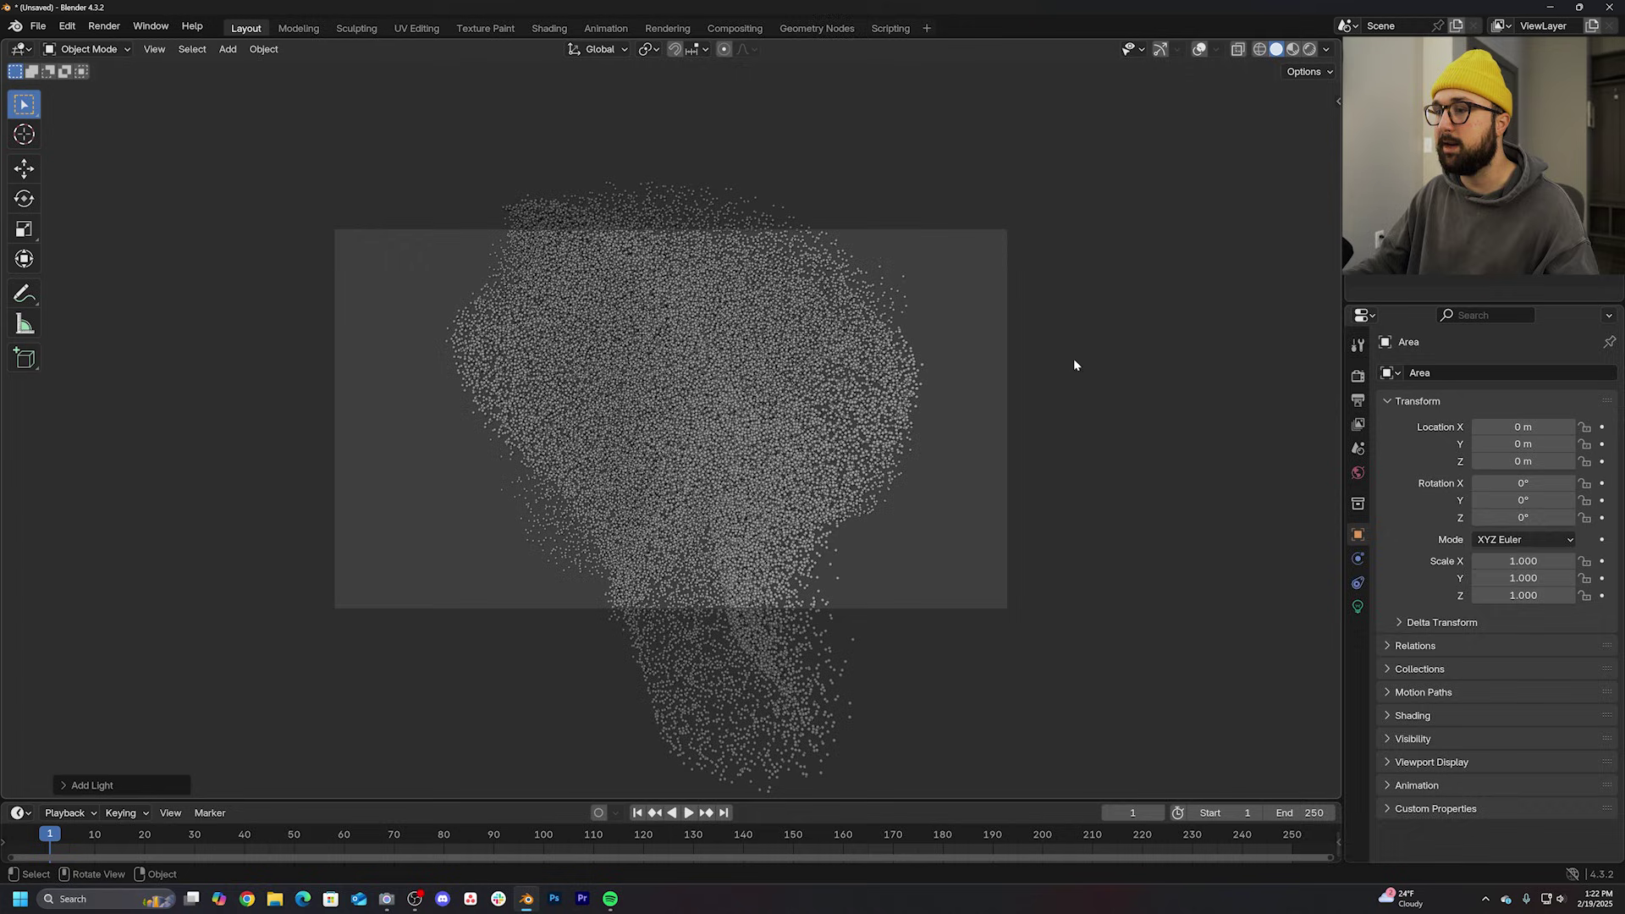
click(1199, 49)
scroll(951, 408, down, 3)
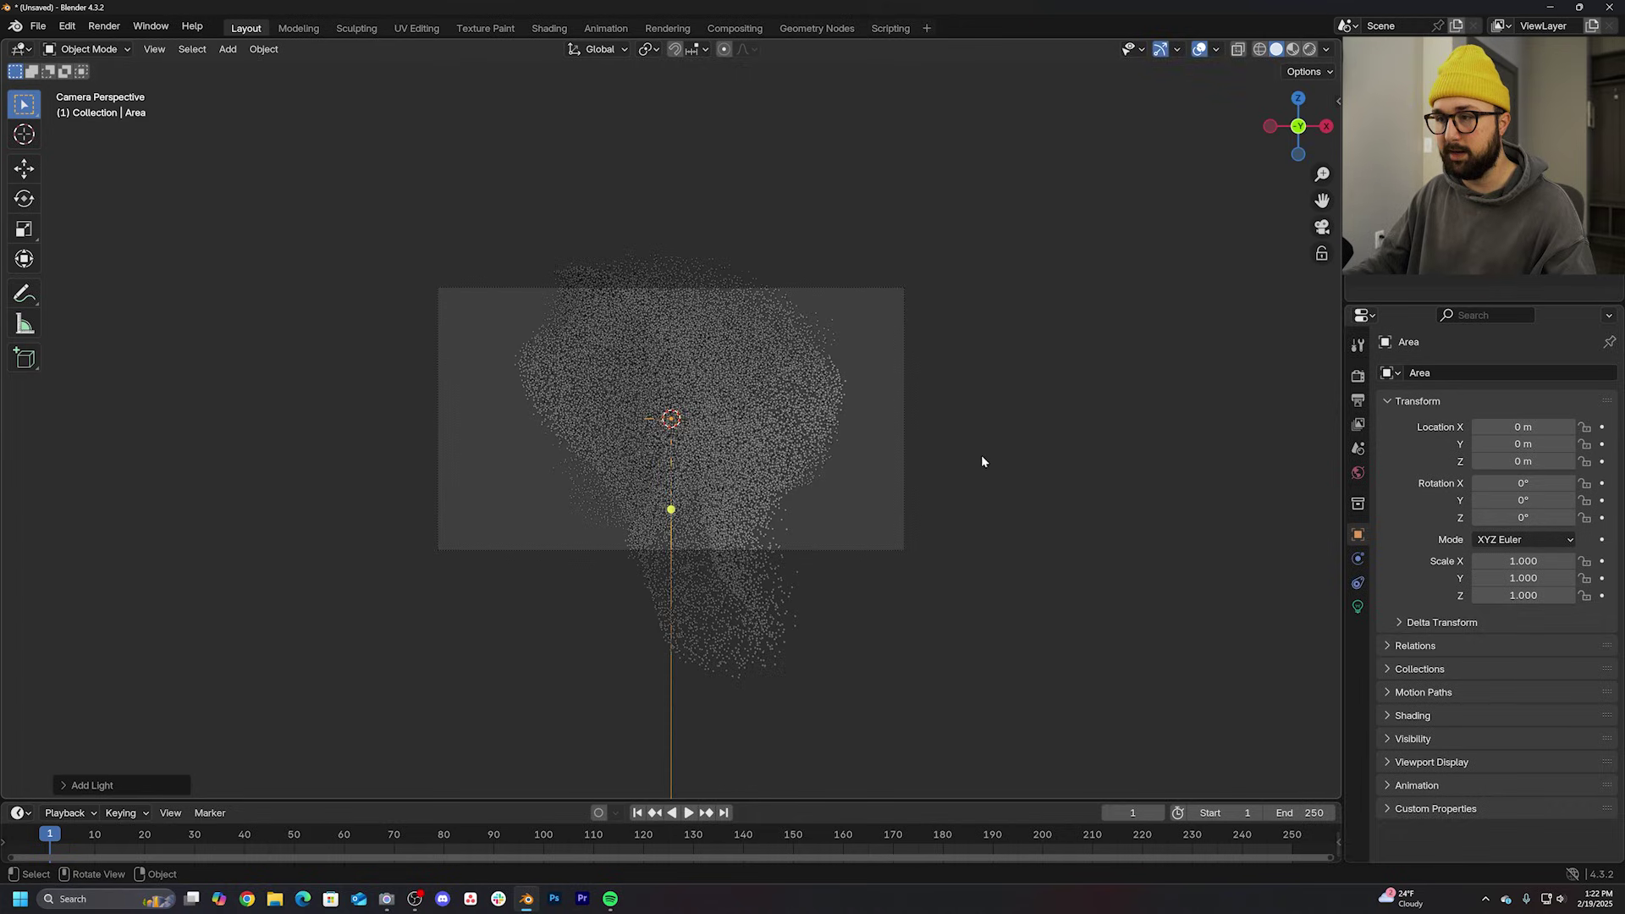
Step: Place the area light above and beside the cloud and rotate it toward the cloud
key(g)
click(601, 219)
middle_drag(601, 218, 781, 298)
scroll(781, 297, down, 3)
key(g)
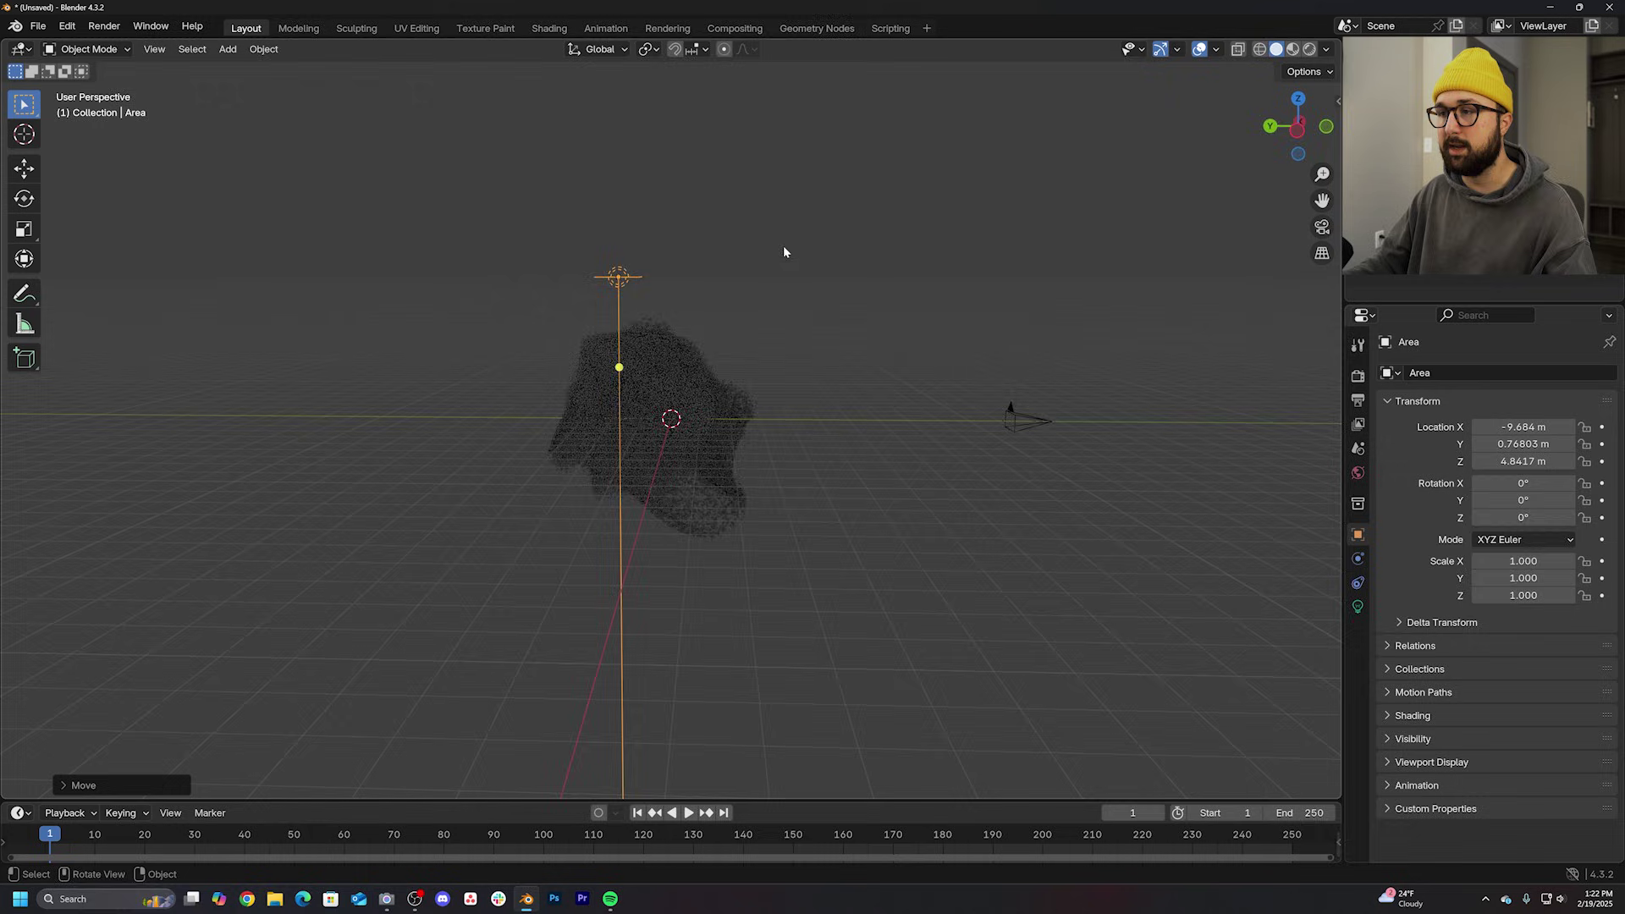
middle_drag(783, 245, 802, 296)
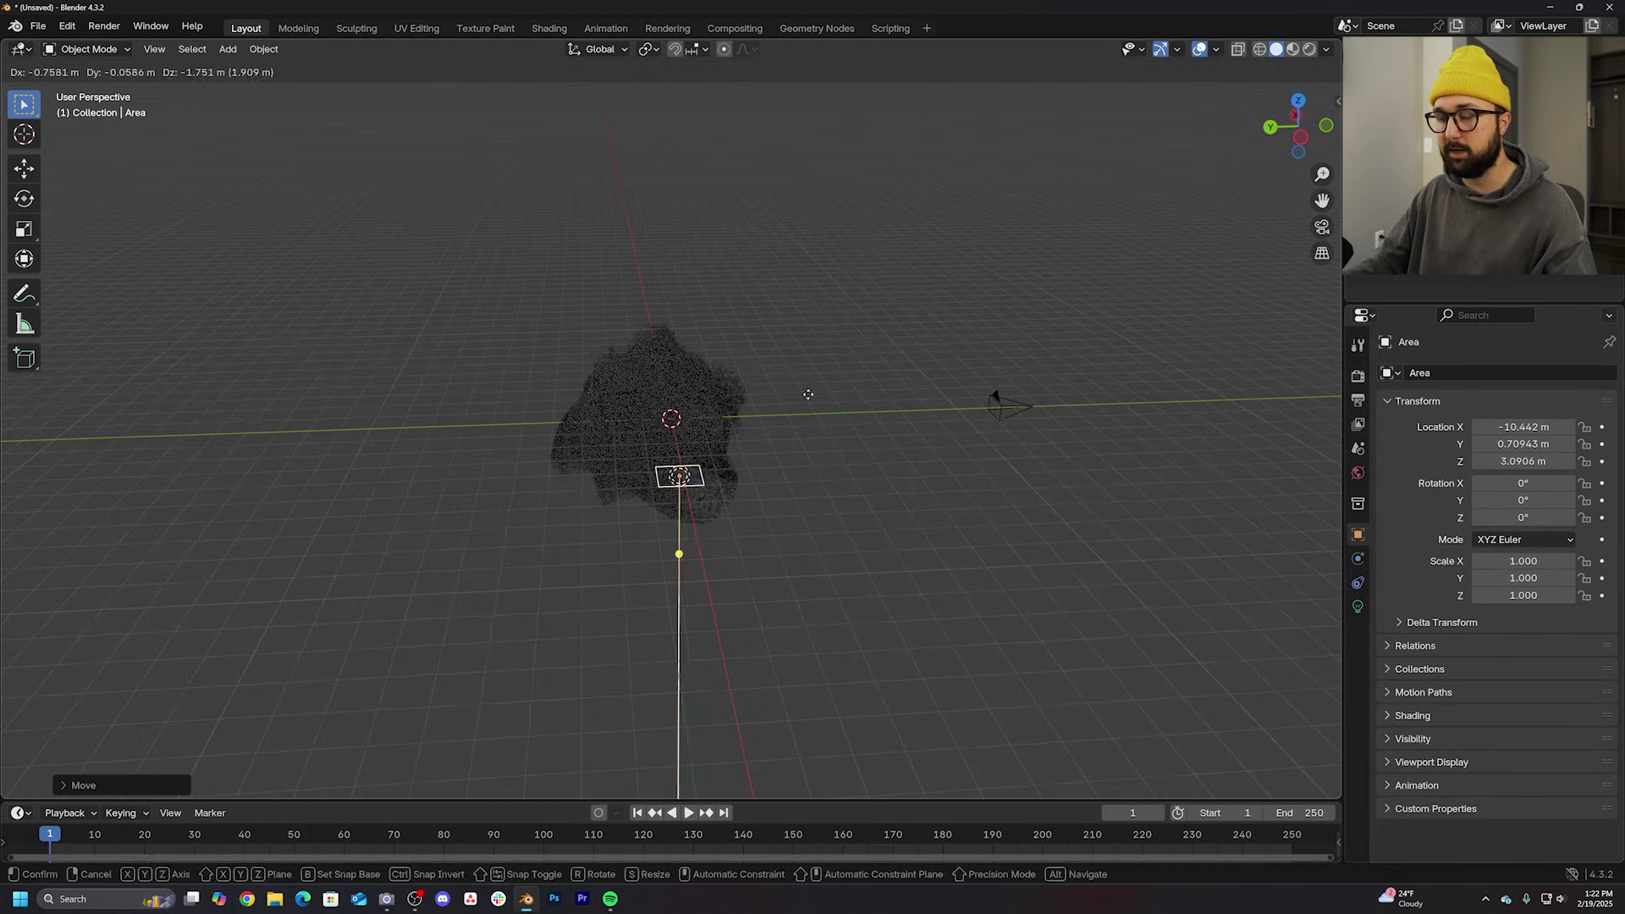
click(803, 337)
mouse_move(806, 369)
middle_down()
mouse_move(800, 427)
mouse_move(783, 341)
middle_up()
key(g)
key(r)
key(r)
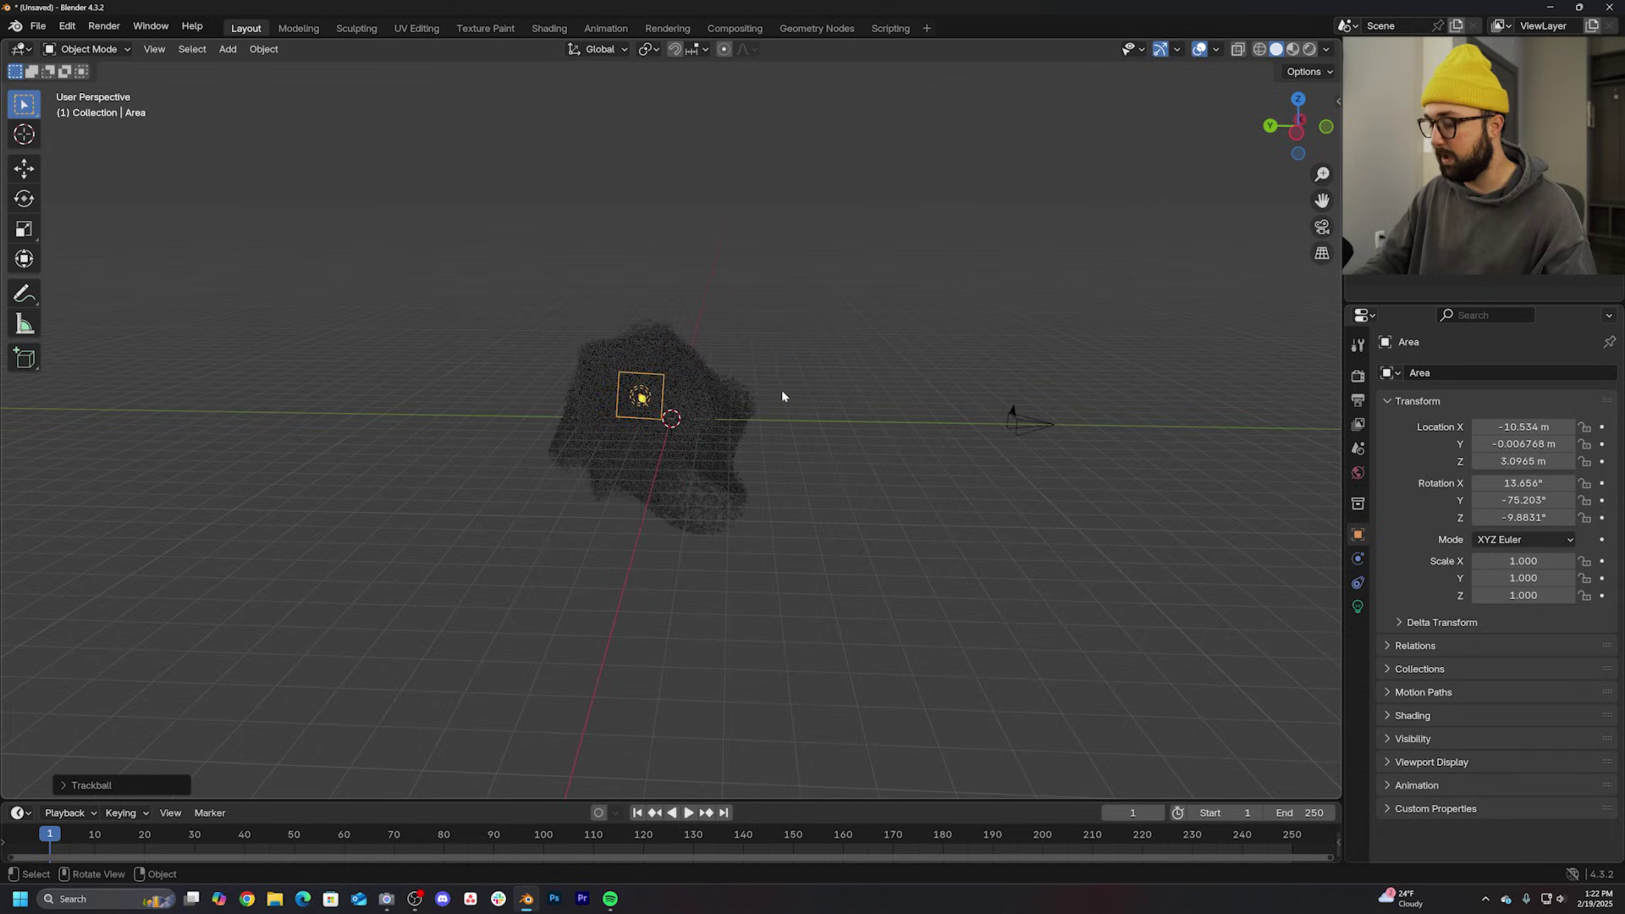
click(787, 390)
Step: Scale the light to about twice its size and set its shape to Disk
key(s)
click(946, 386)
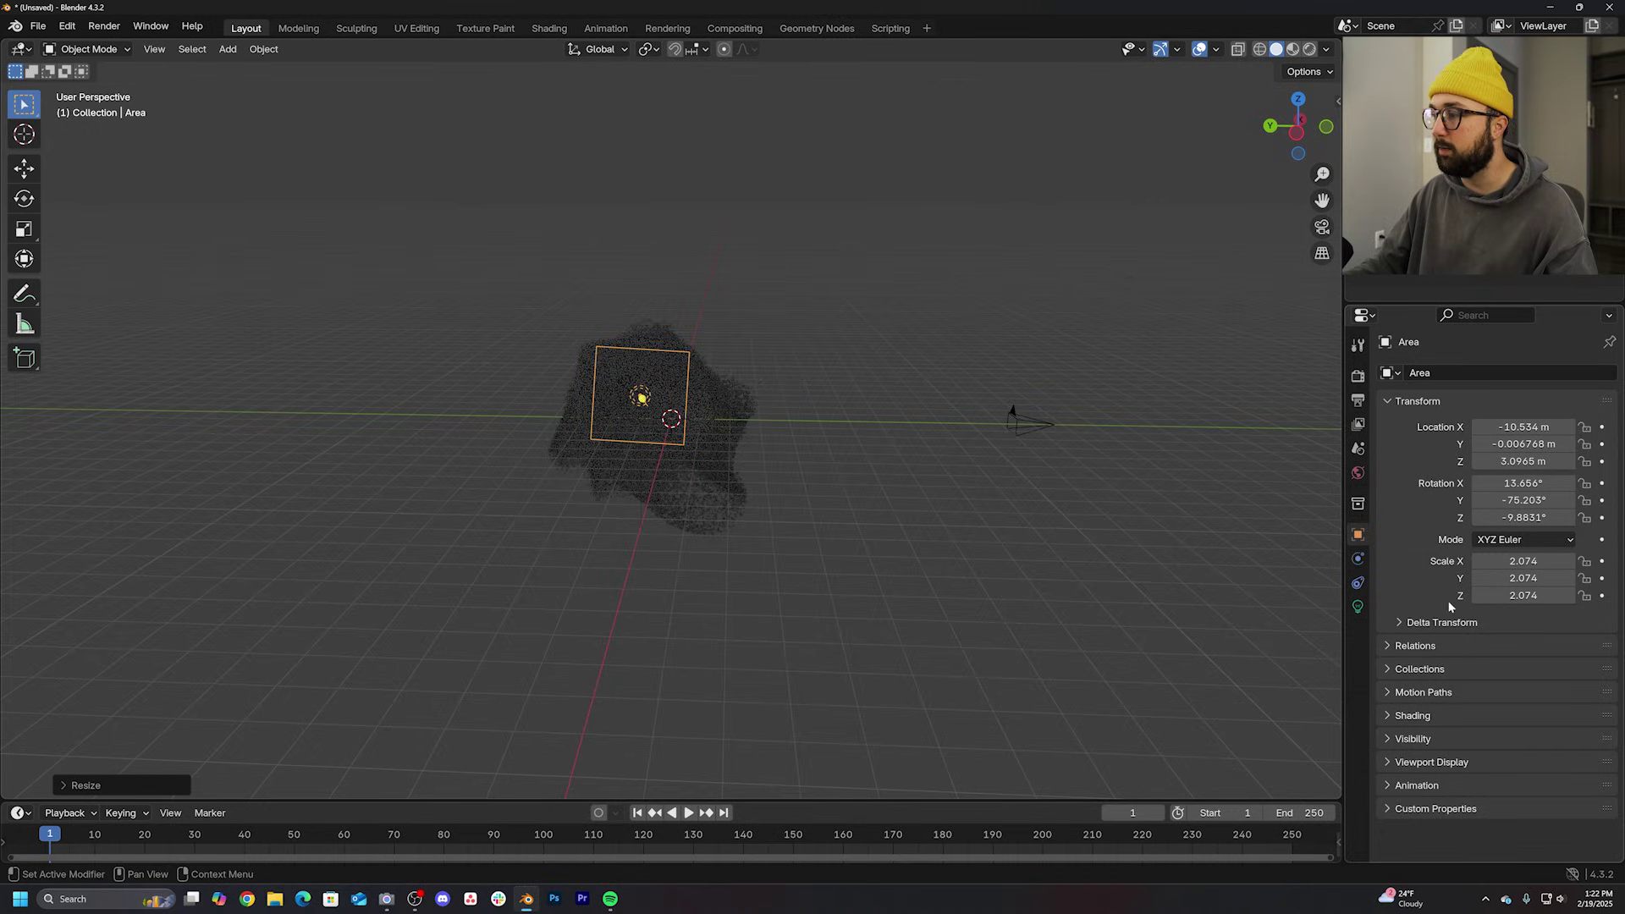
click(1357, 607)
click(1533, 517)
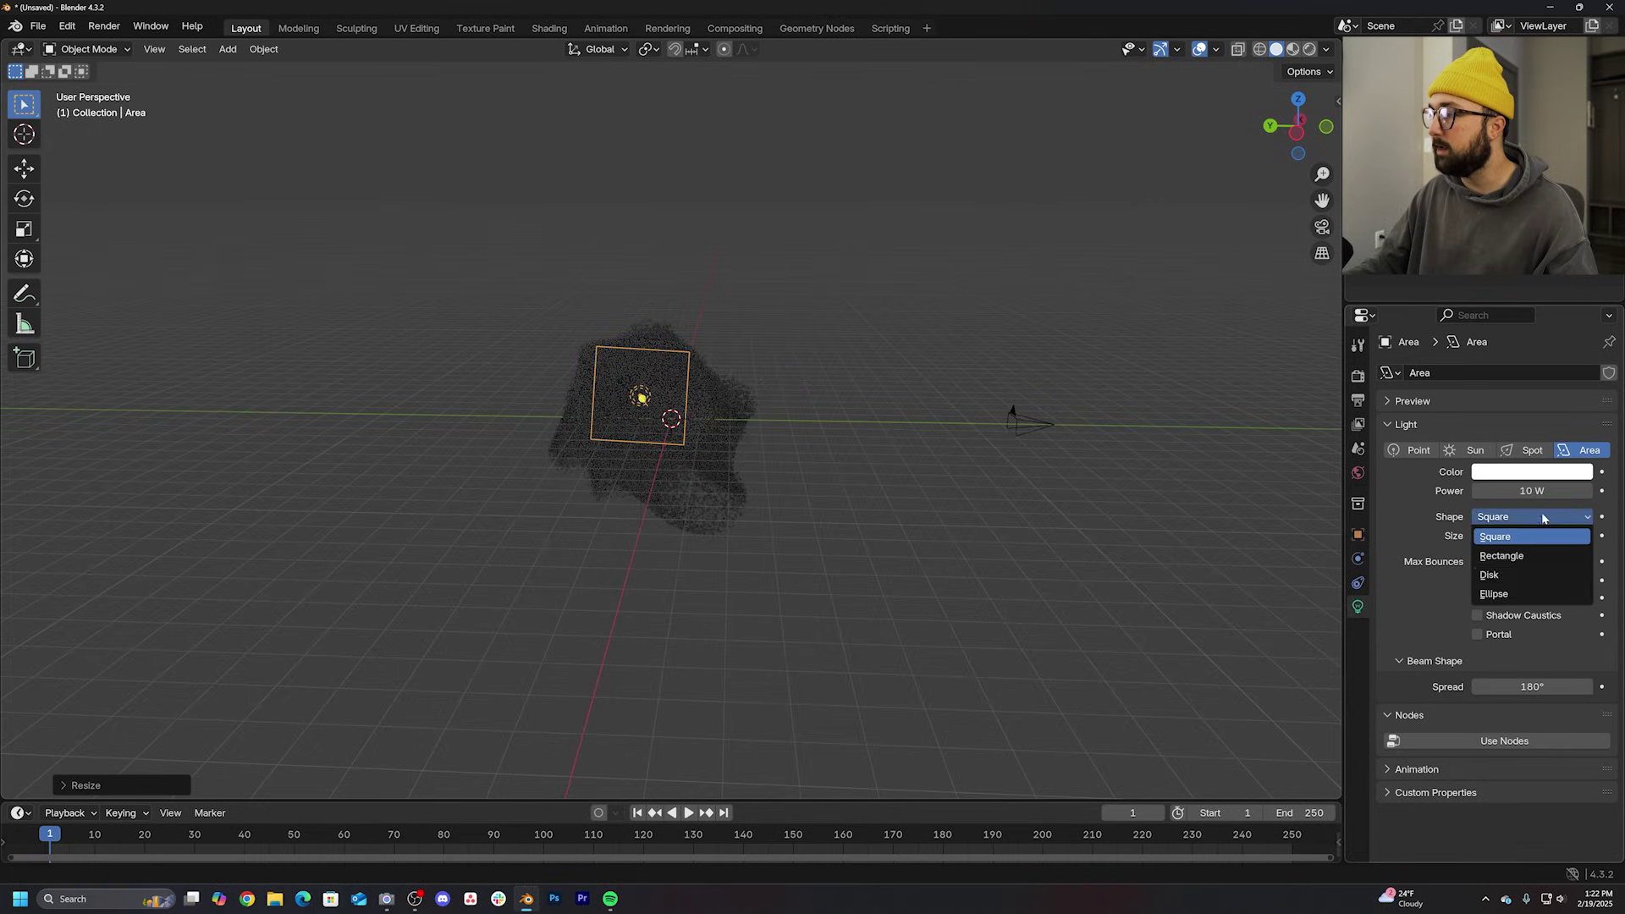
click(1504, 573)
key(KP_0)
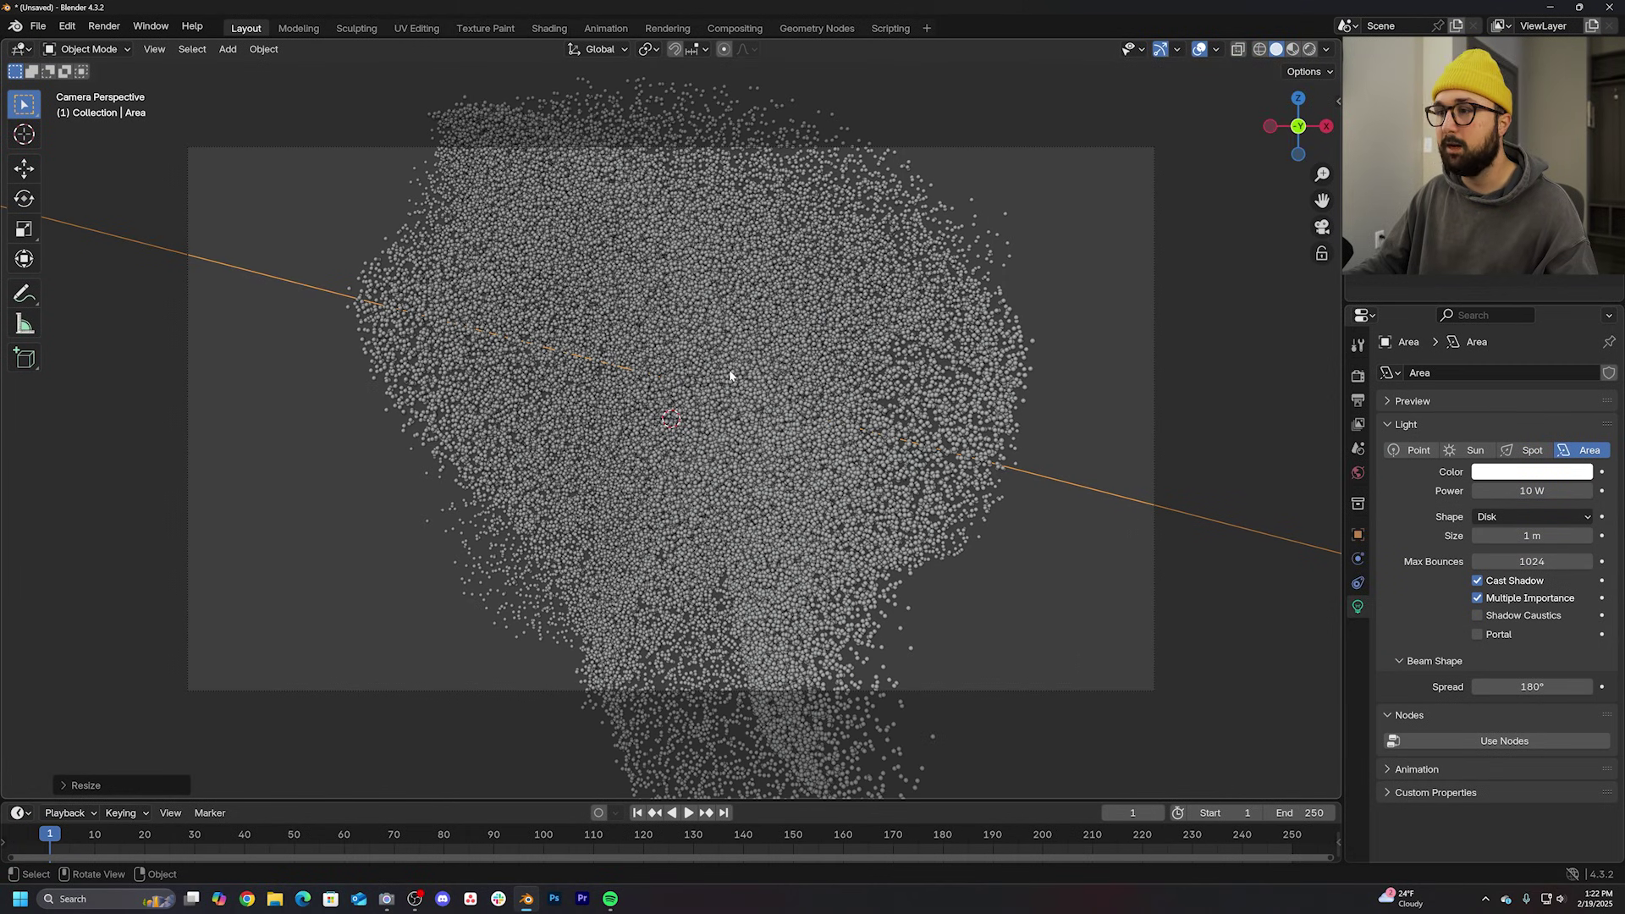
Step: Switch to Rendered shading, set light power to 1000 W, and tint it warm off-white
click(1311, 51)
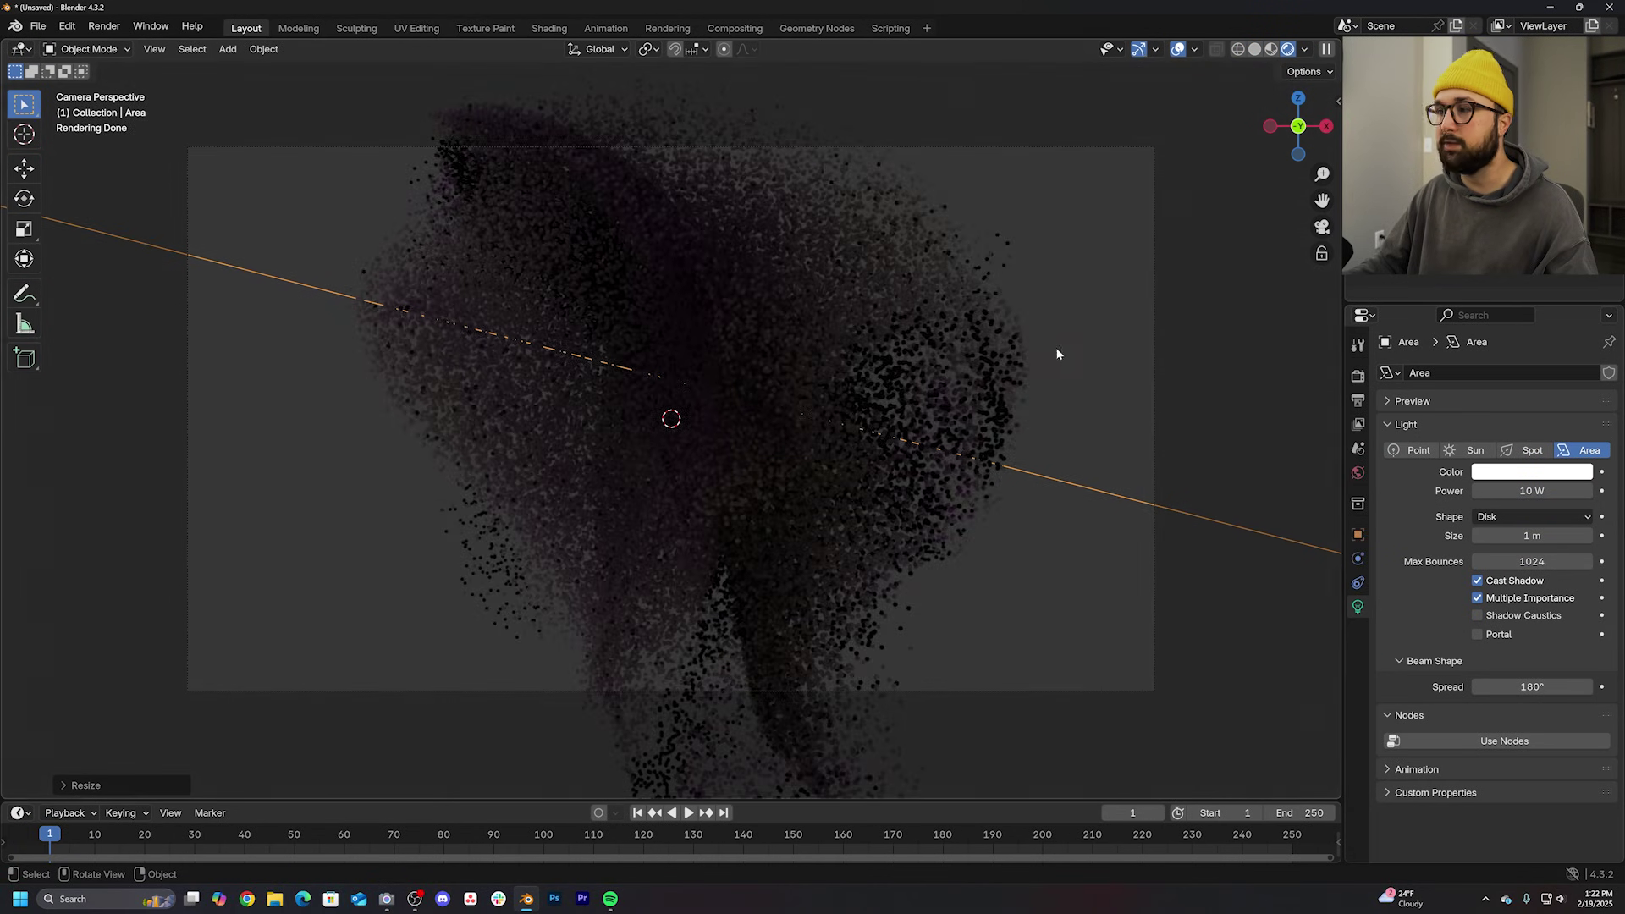
click(1531, 490)
text(00)
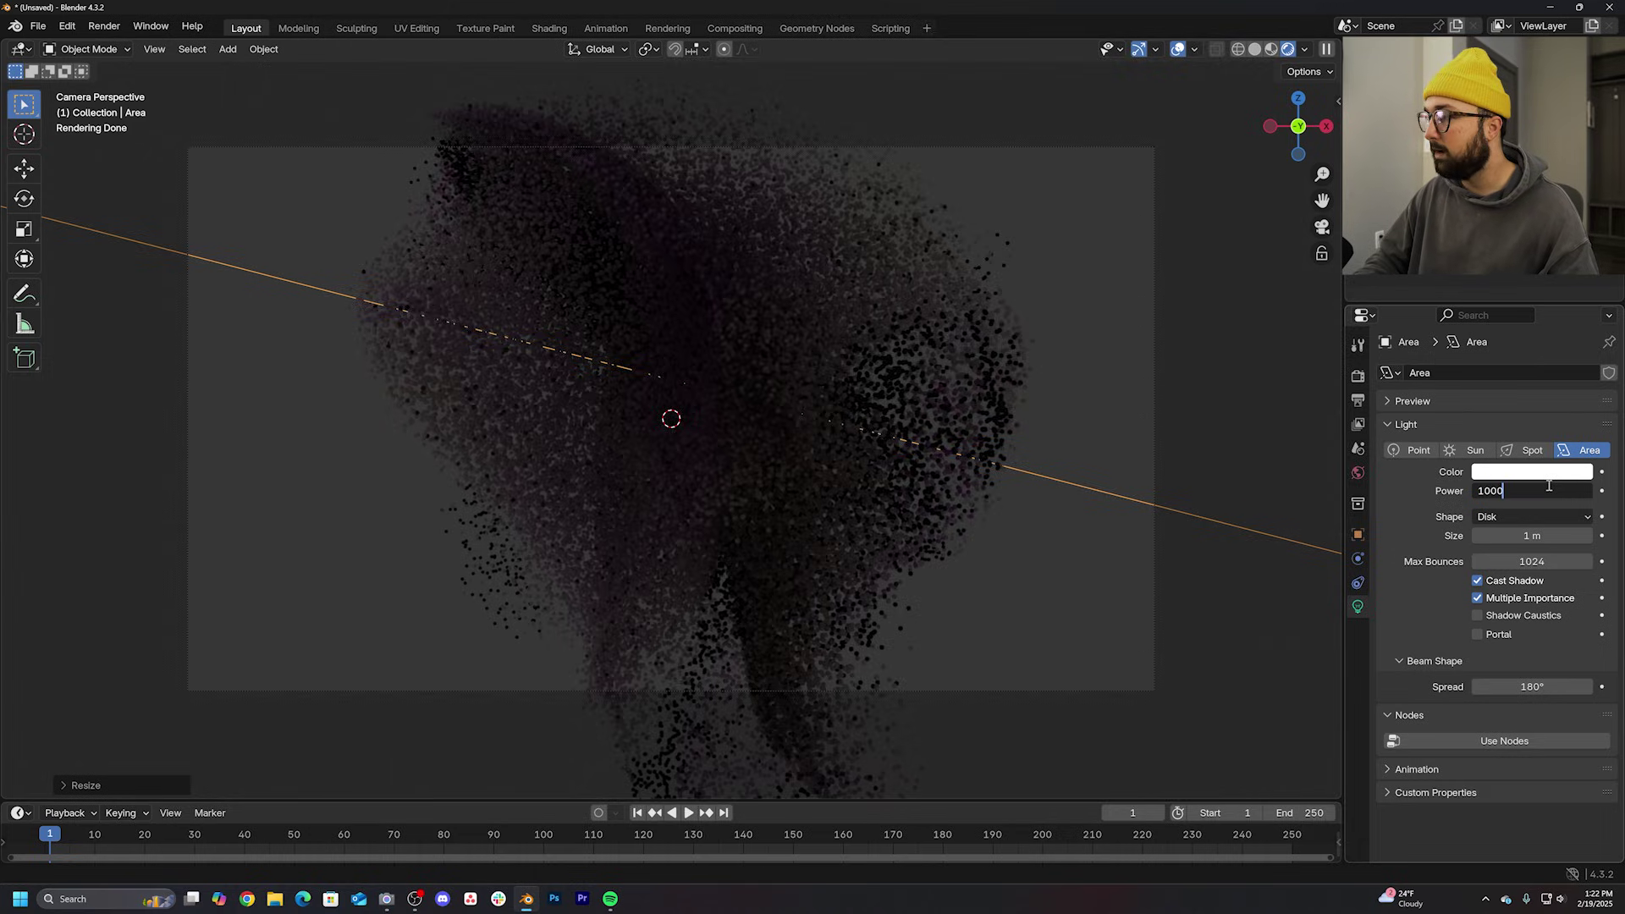
key(Return)
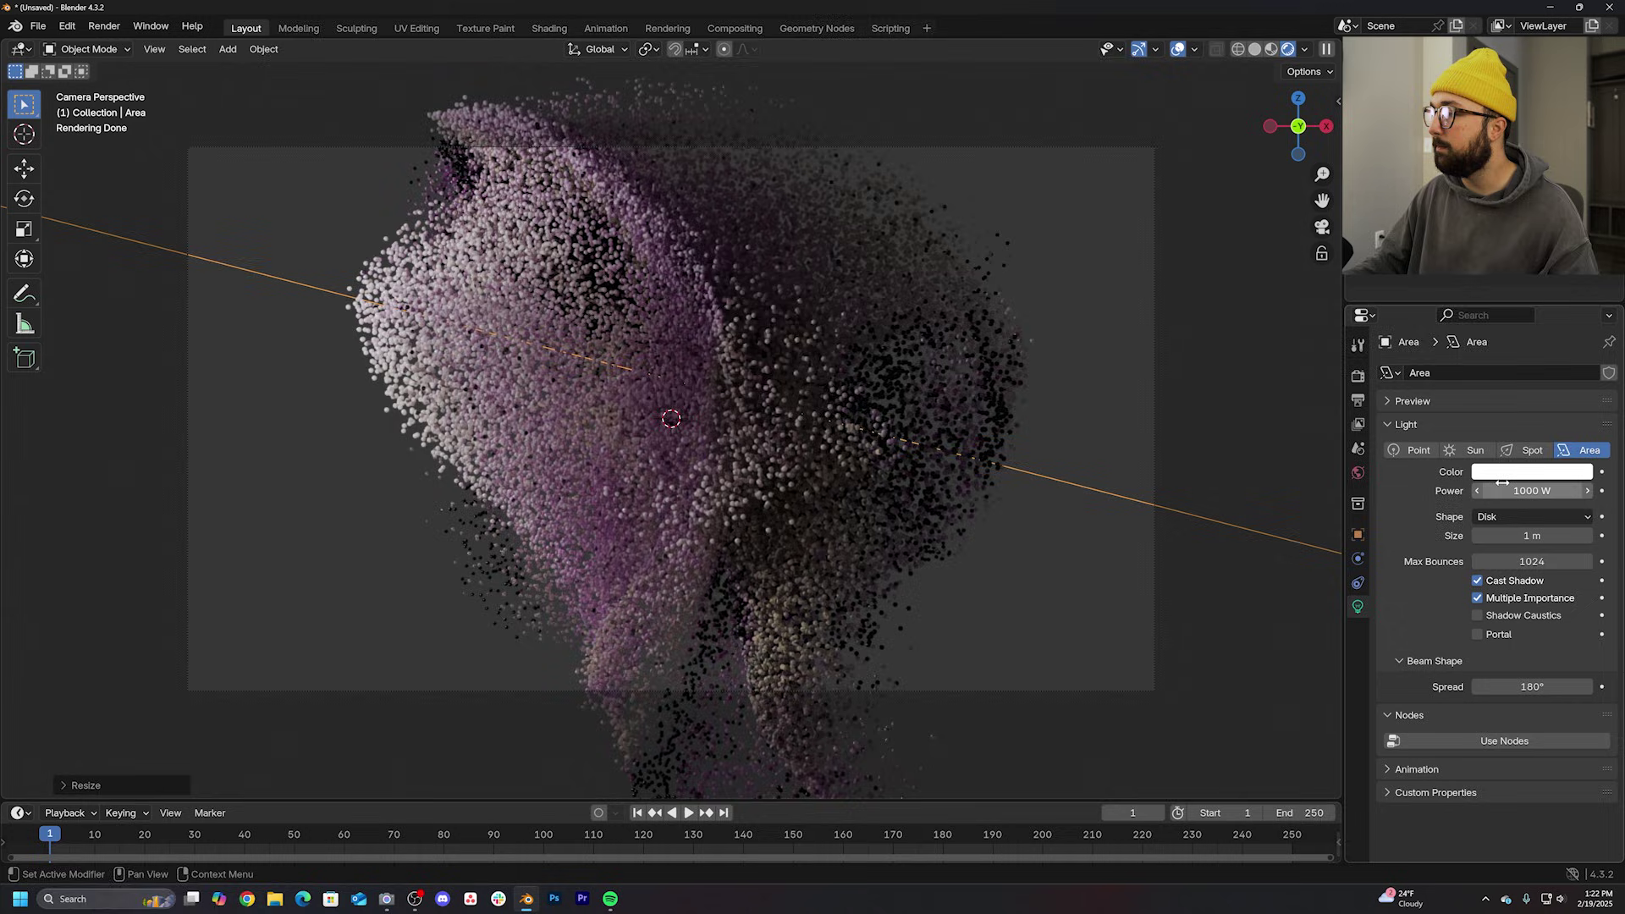
click(1501, 473)
click(1496, 274)
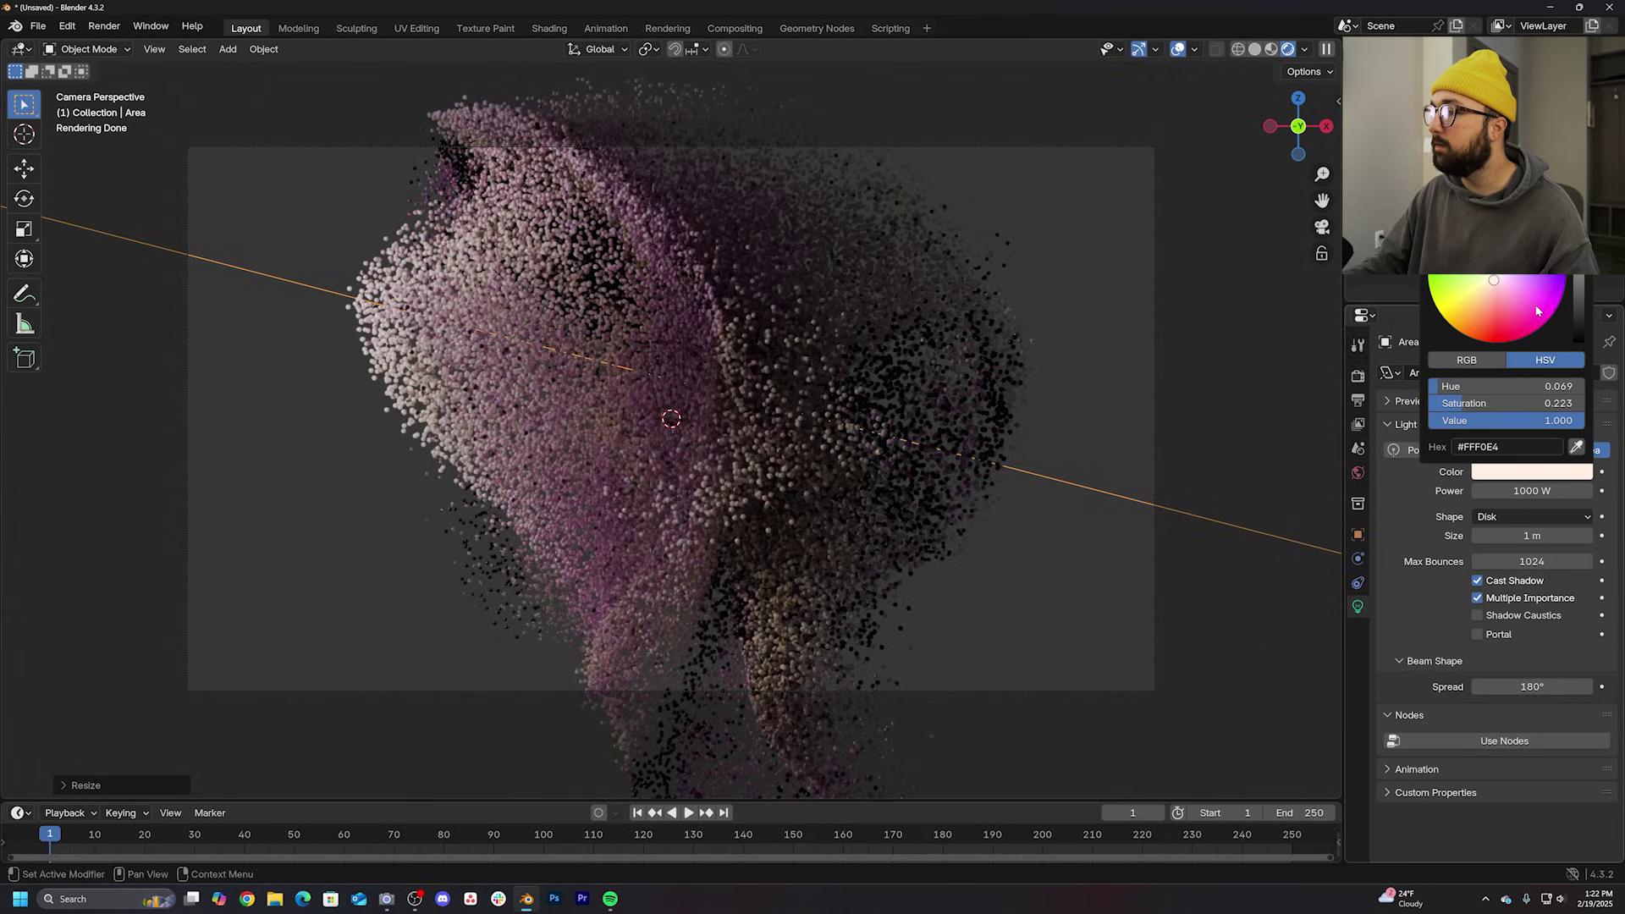
Step: Set the world background colour value to 0 for a black background
click(1357, 473)
click(1561, 483)
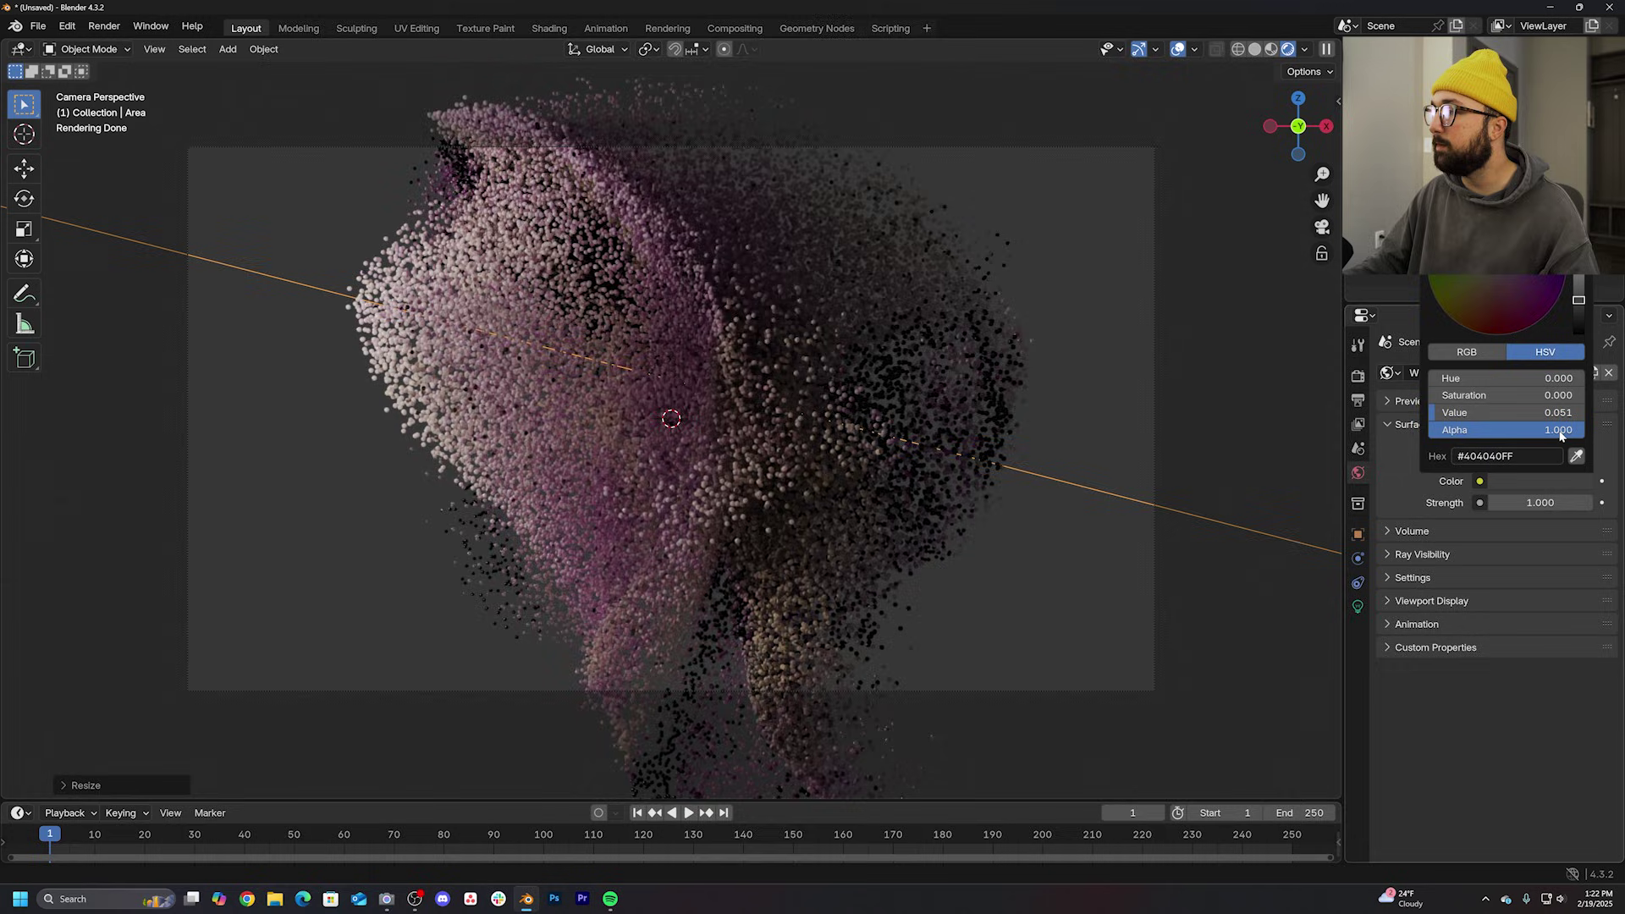
drag(1579, 329, 1579, 343)
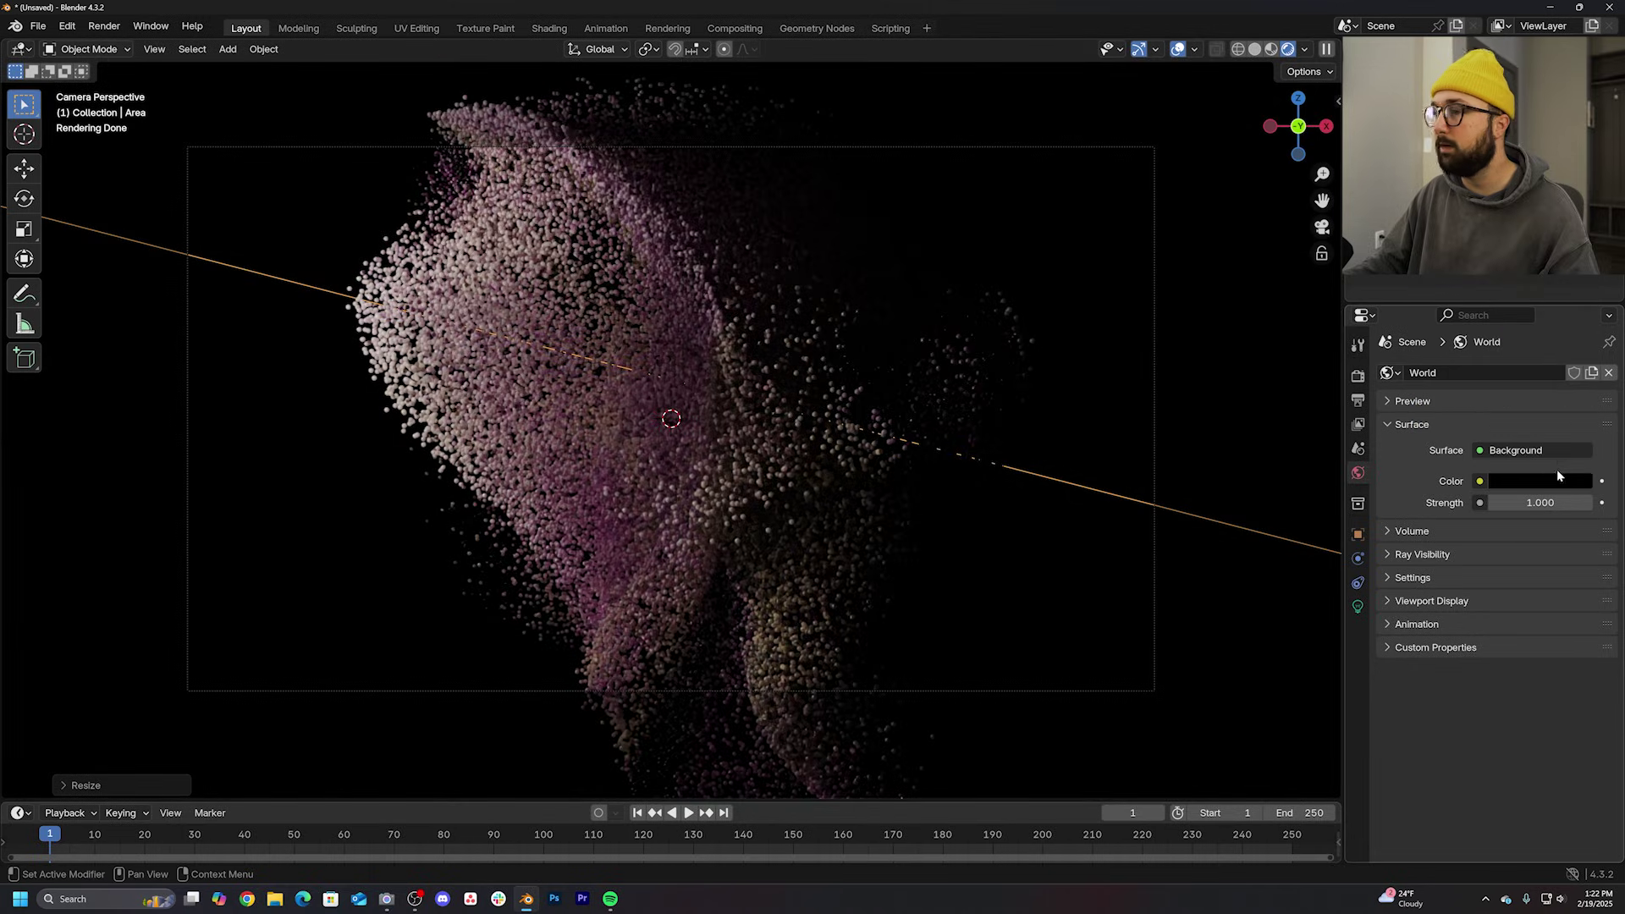
click(1415, 556)
click(1418, 583)
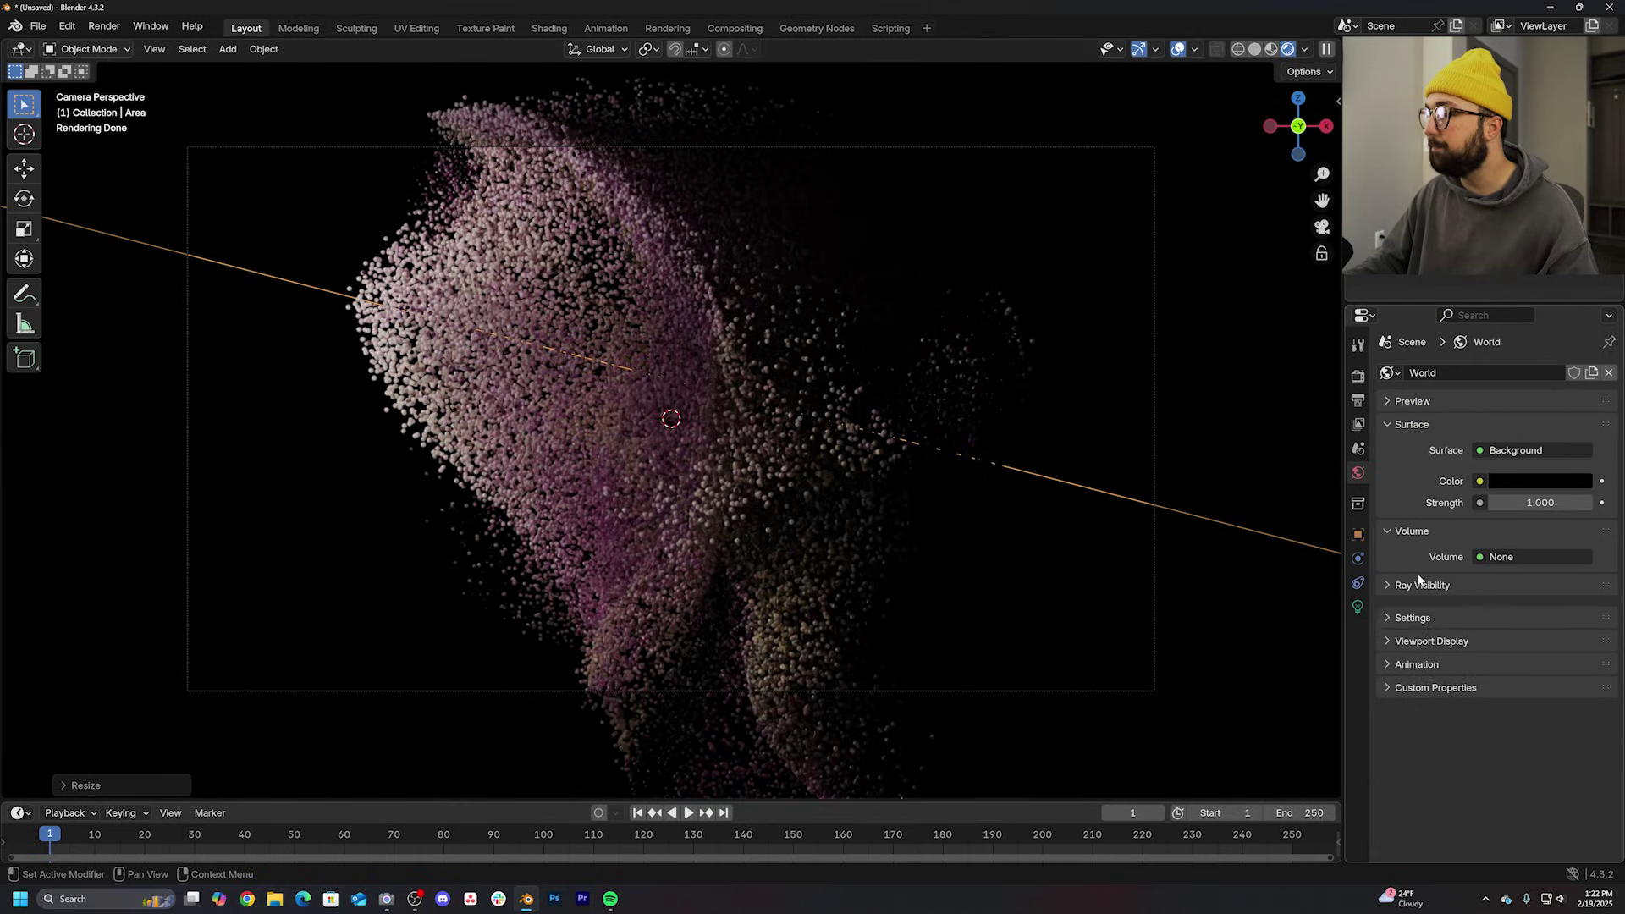
Step: Add a Principled Volume to the world, lowering its density to 0.020
click(1511, 556)
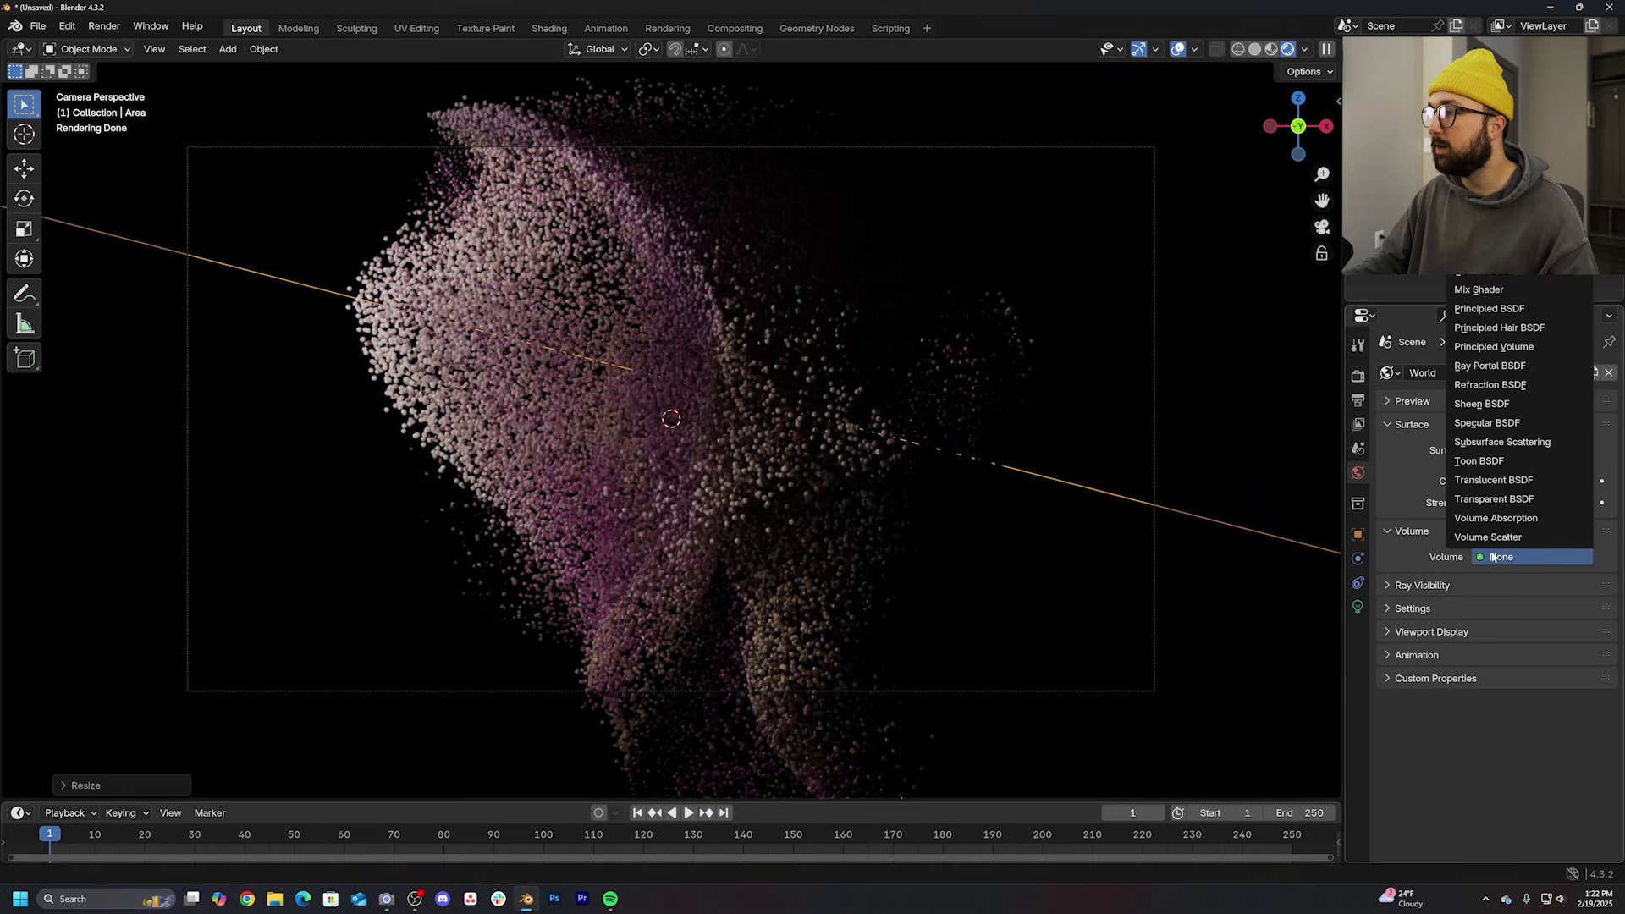
click(1512, 347)
double_click(1539, 632)
text(0.05)
key(Return)
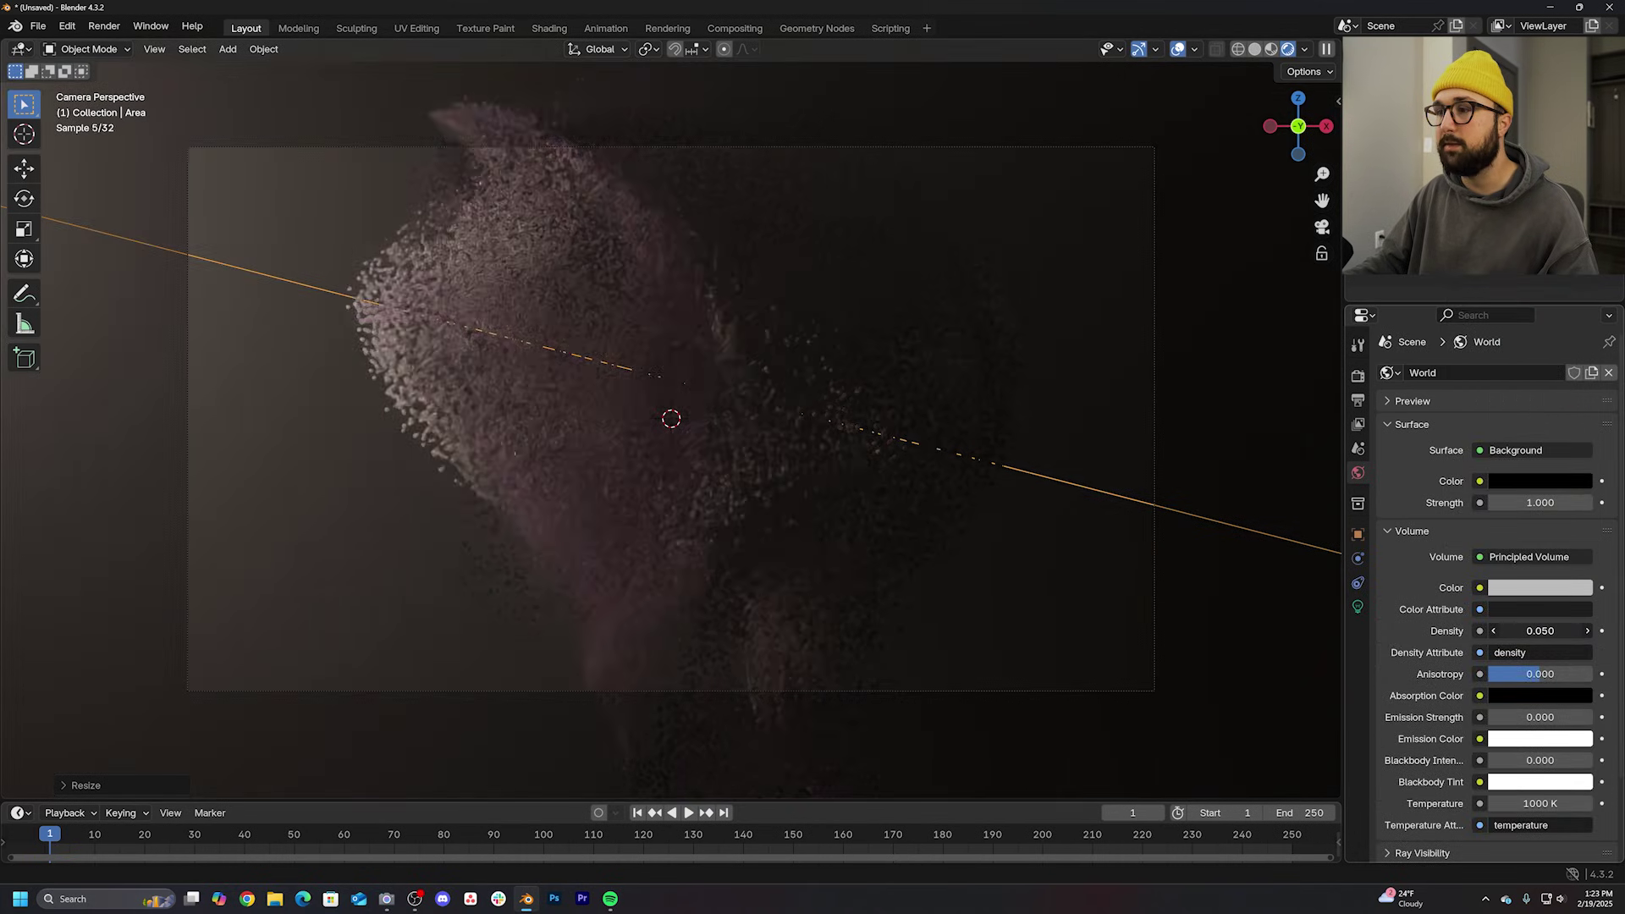
text(0.05)
double_click(1539, 630)
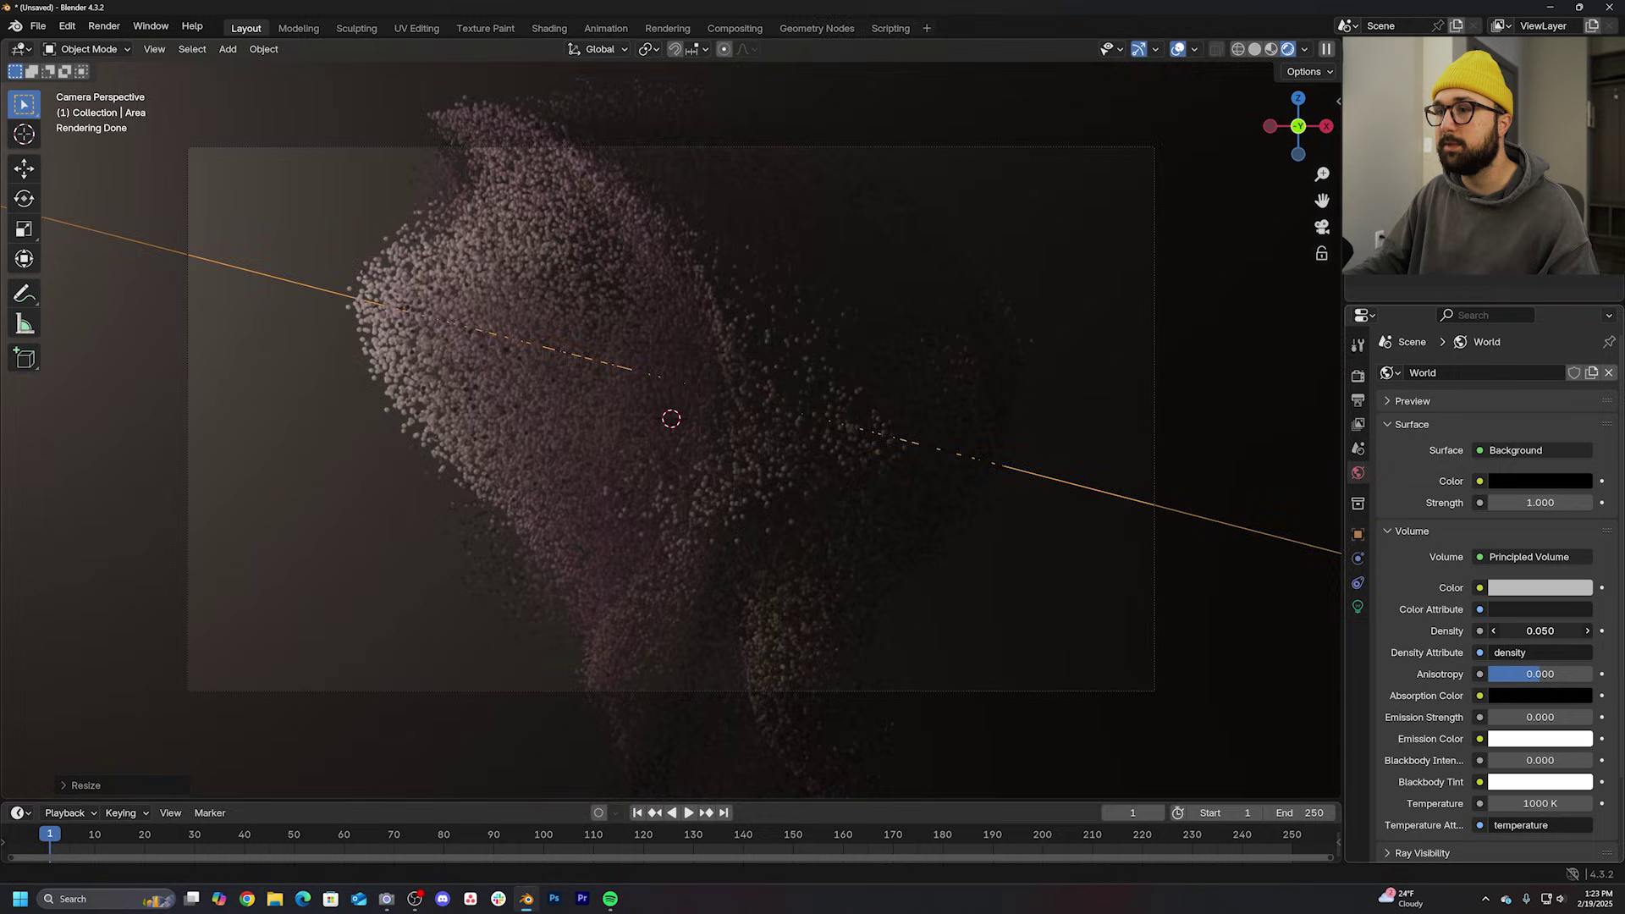
text(0.04)
key(Return)
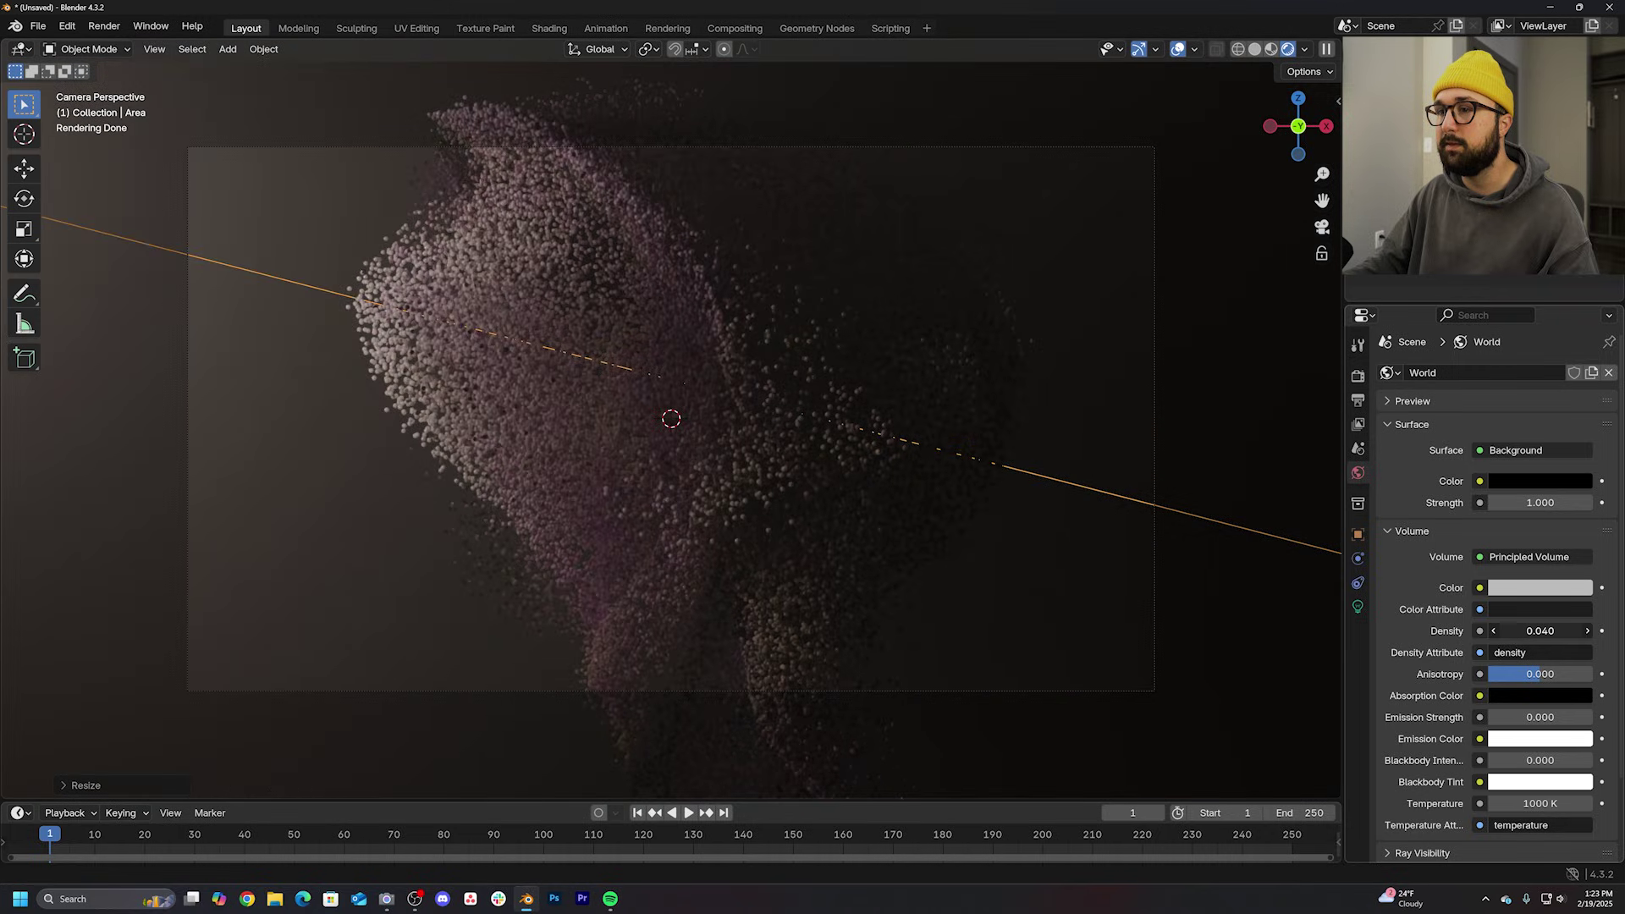
double_click(1539, 631)
text(0.02)
key(Return)
key(shift)
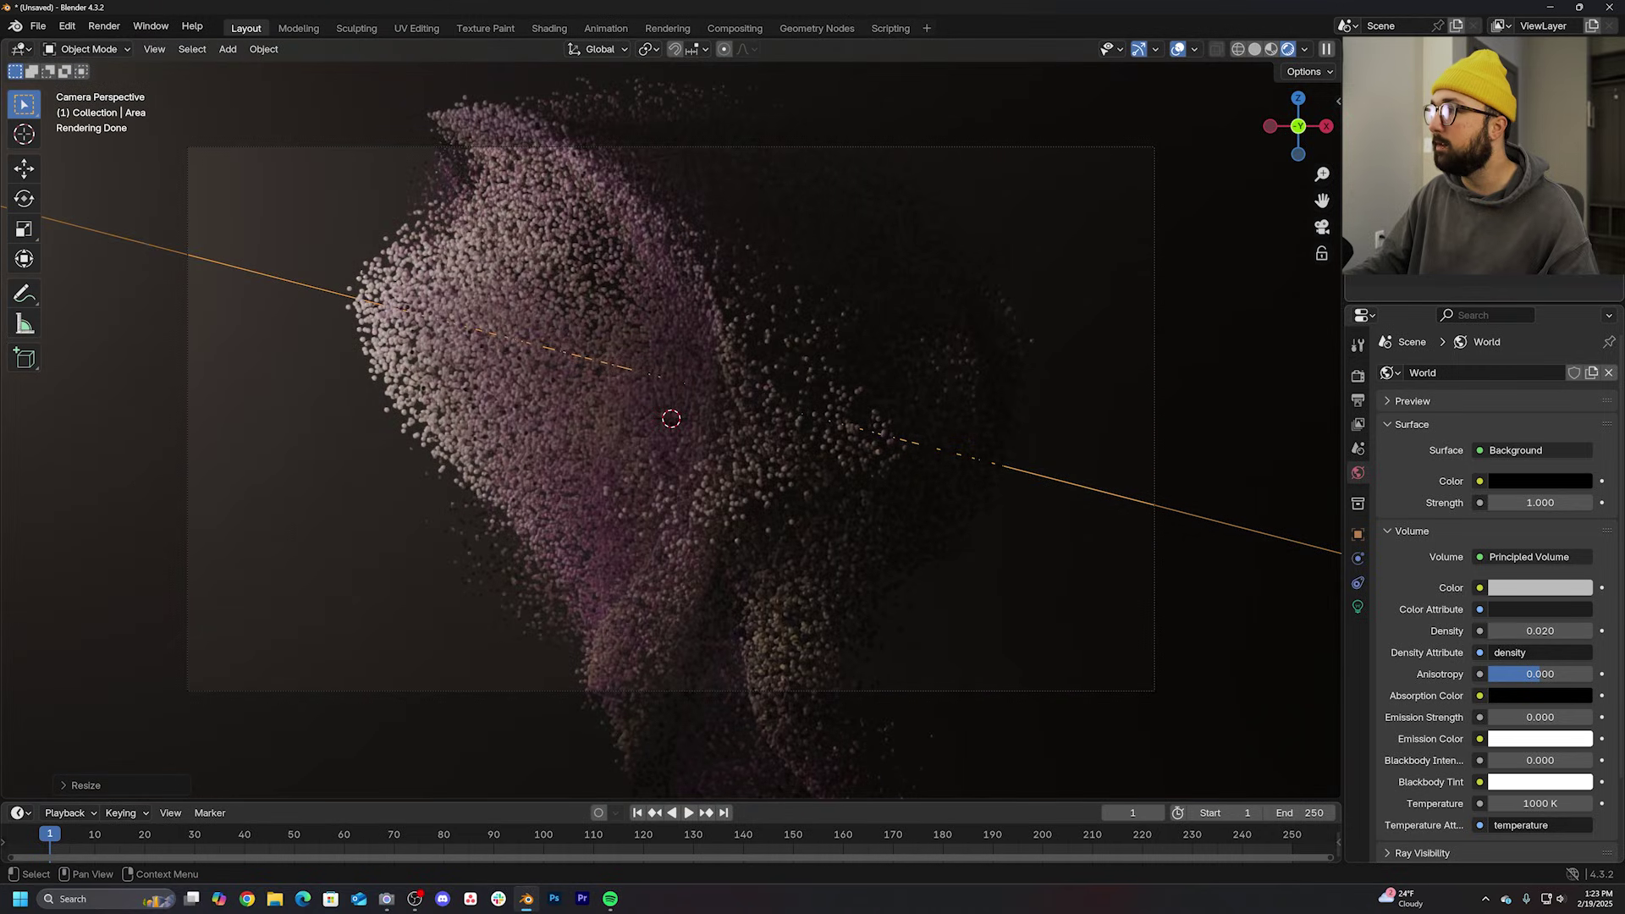
Step: Reduce the area light's beam Spread from 180° to 49.1°
click(1357, 606)
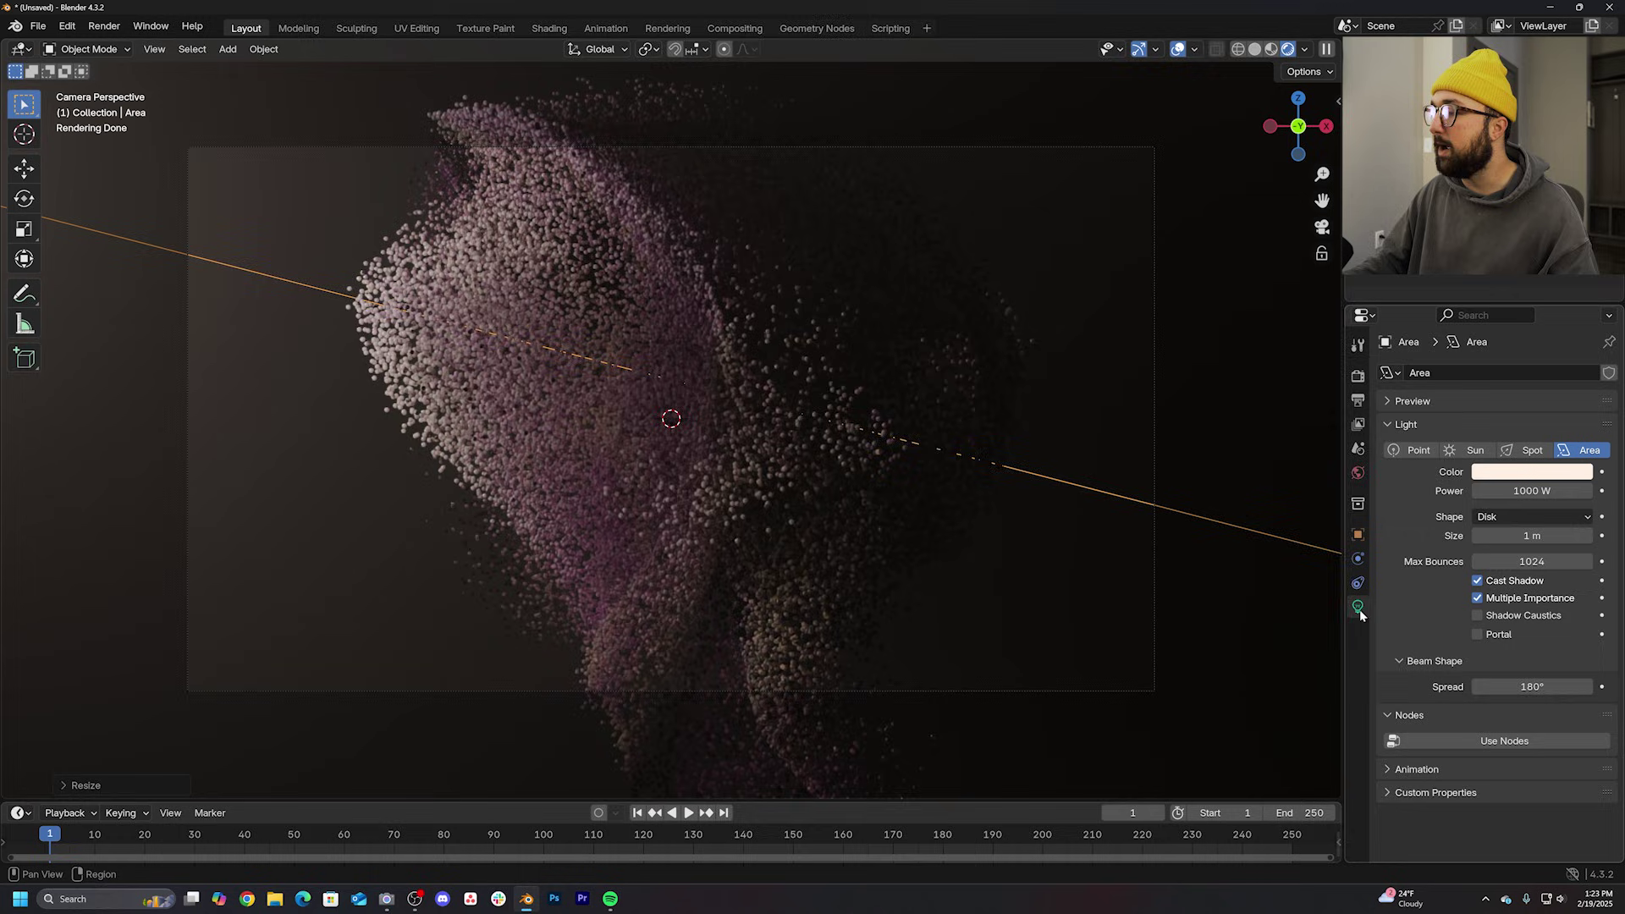
double_click(1539, 685)
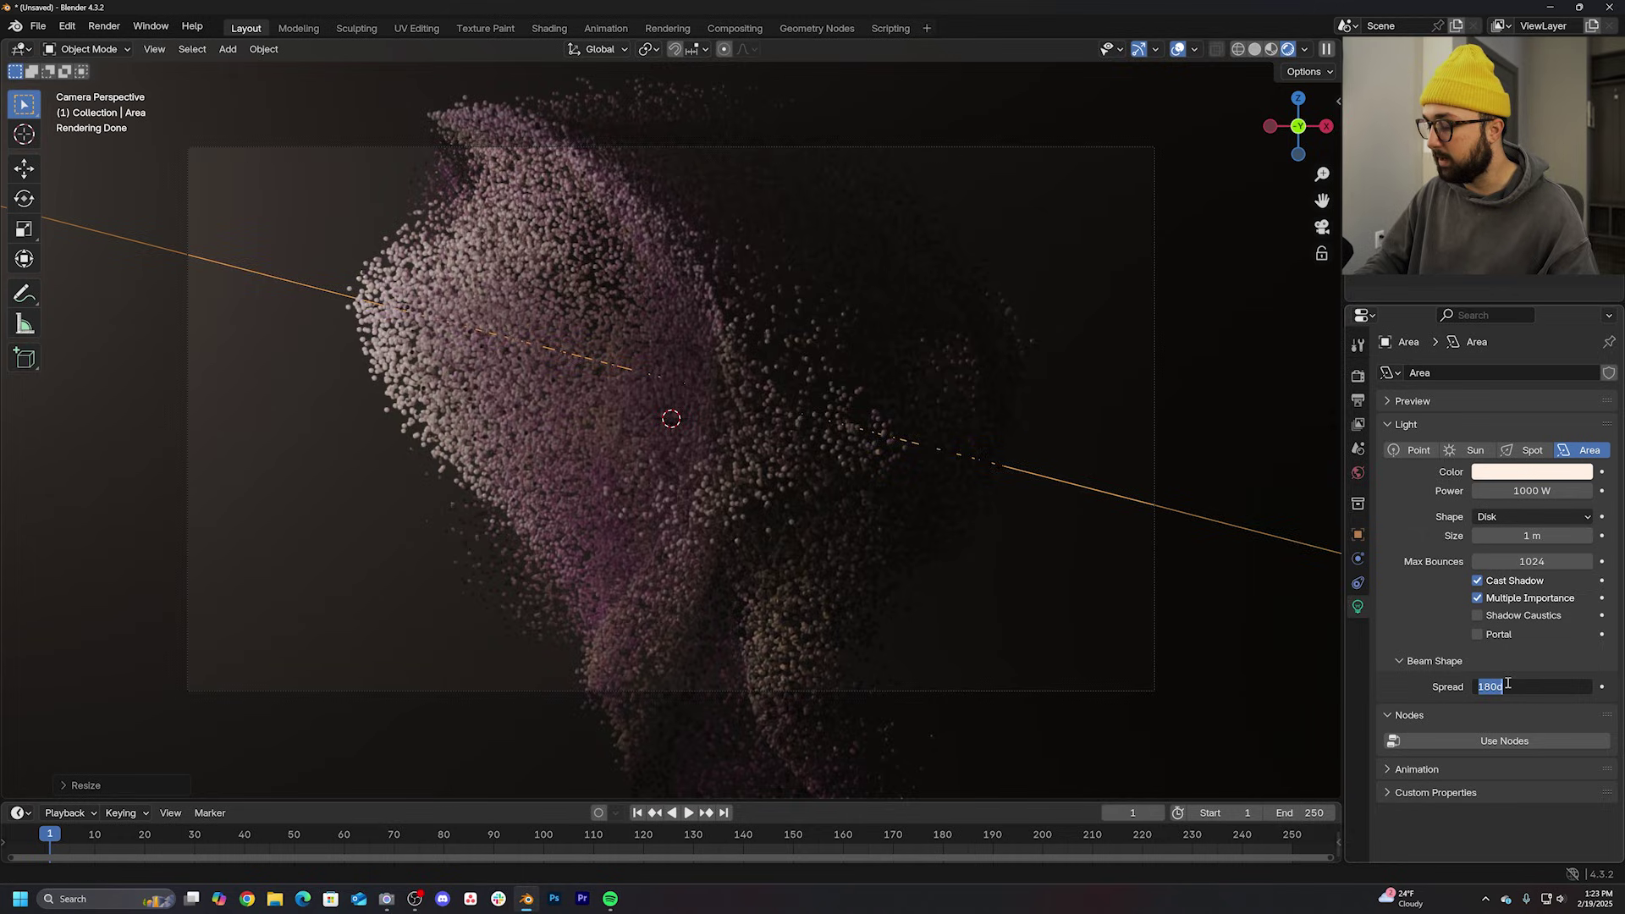
text(90)
key(Return)
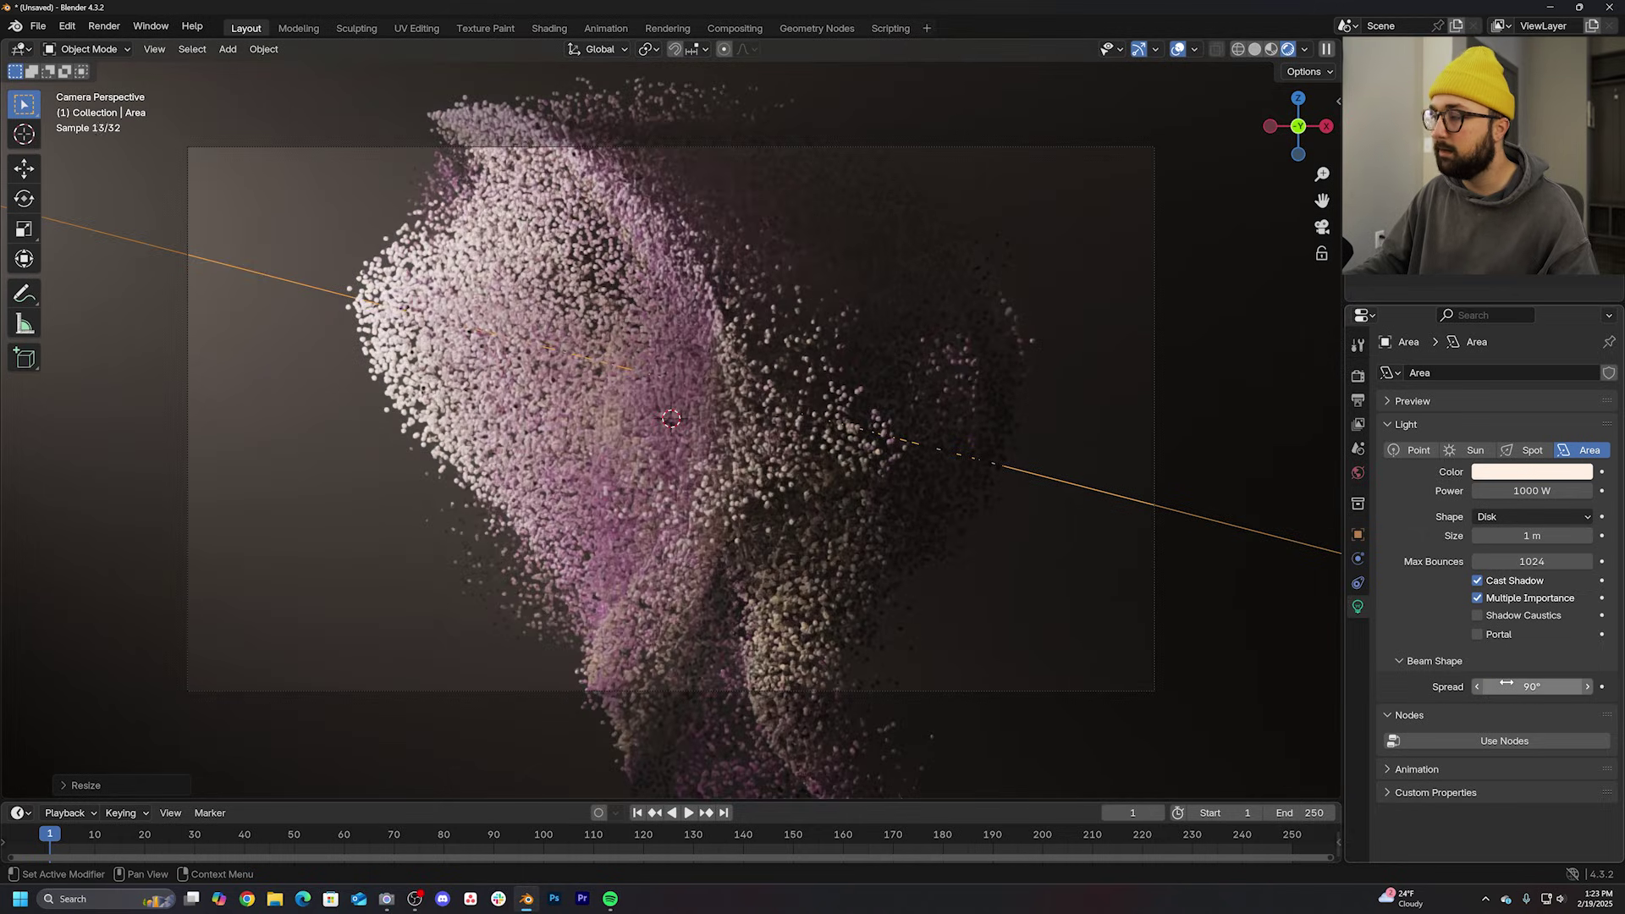
drag(1508, 686, 1460, 687)
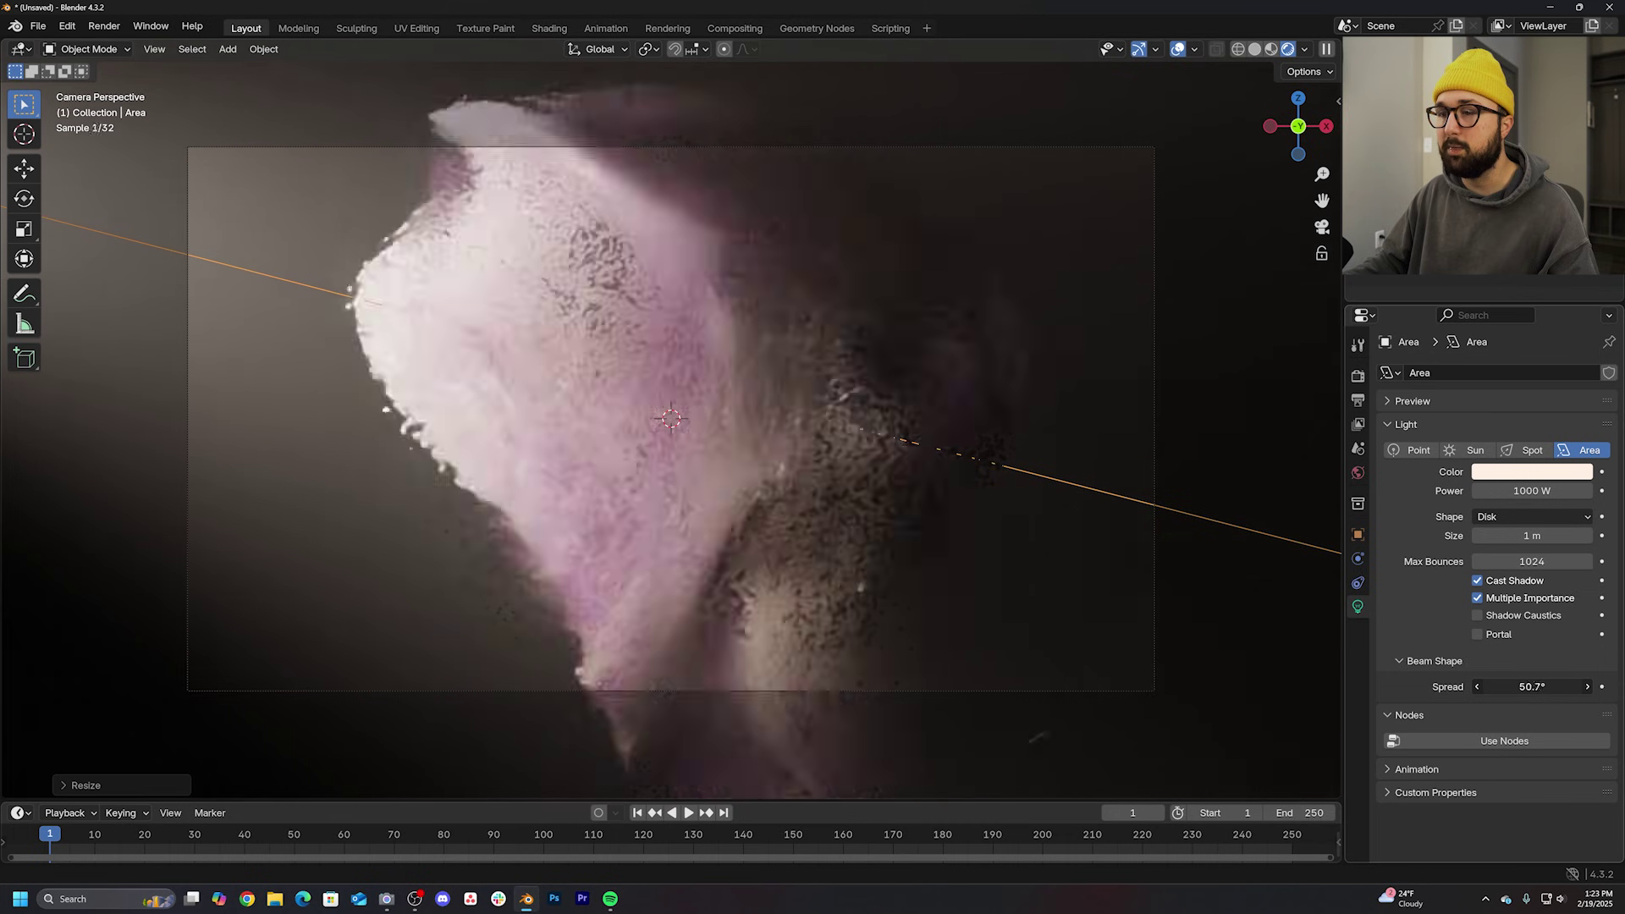
drag(1460, 686, 1457, 687)
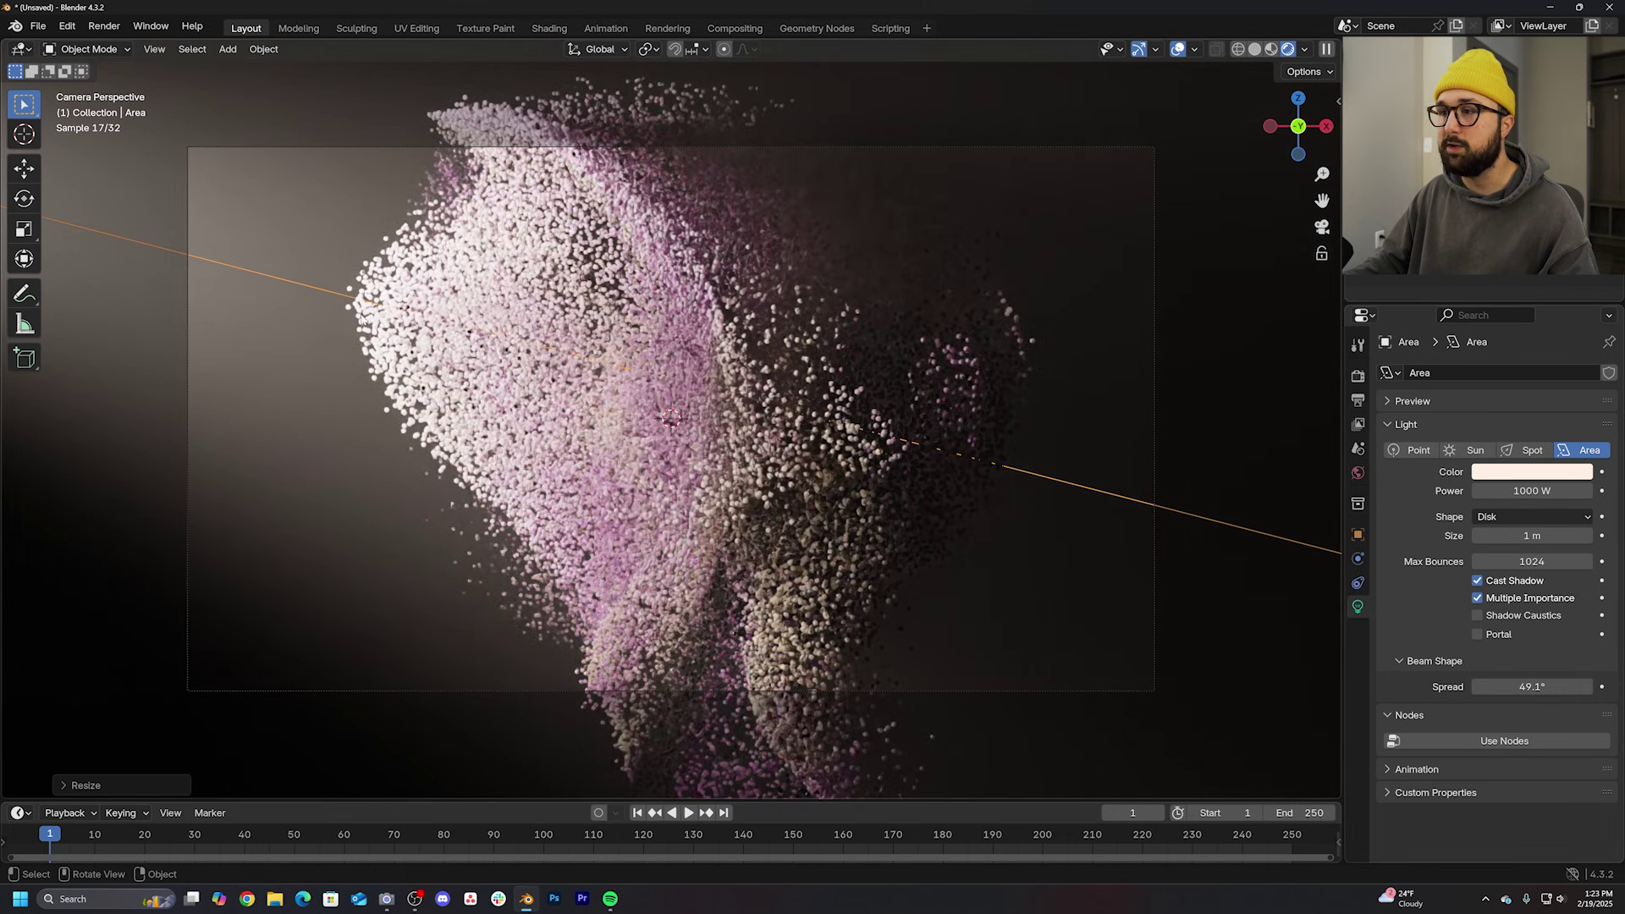
Step: Preview in Rendered shading and set the Plane's Noise Texture W to 30, then 3
click(783, 28)
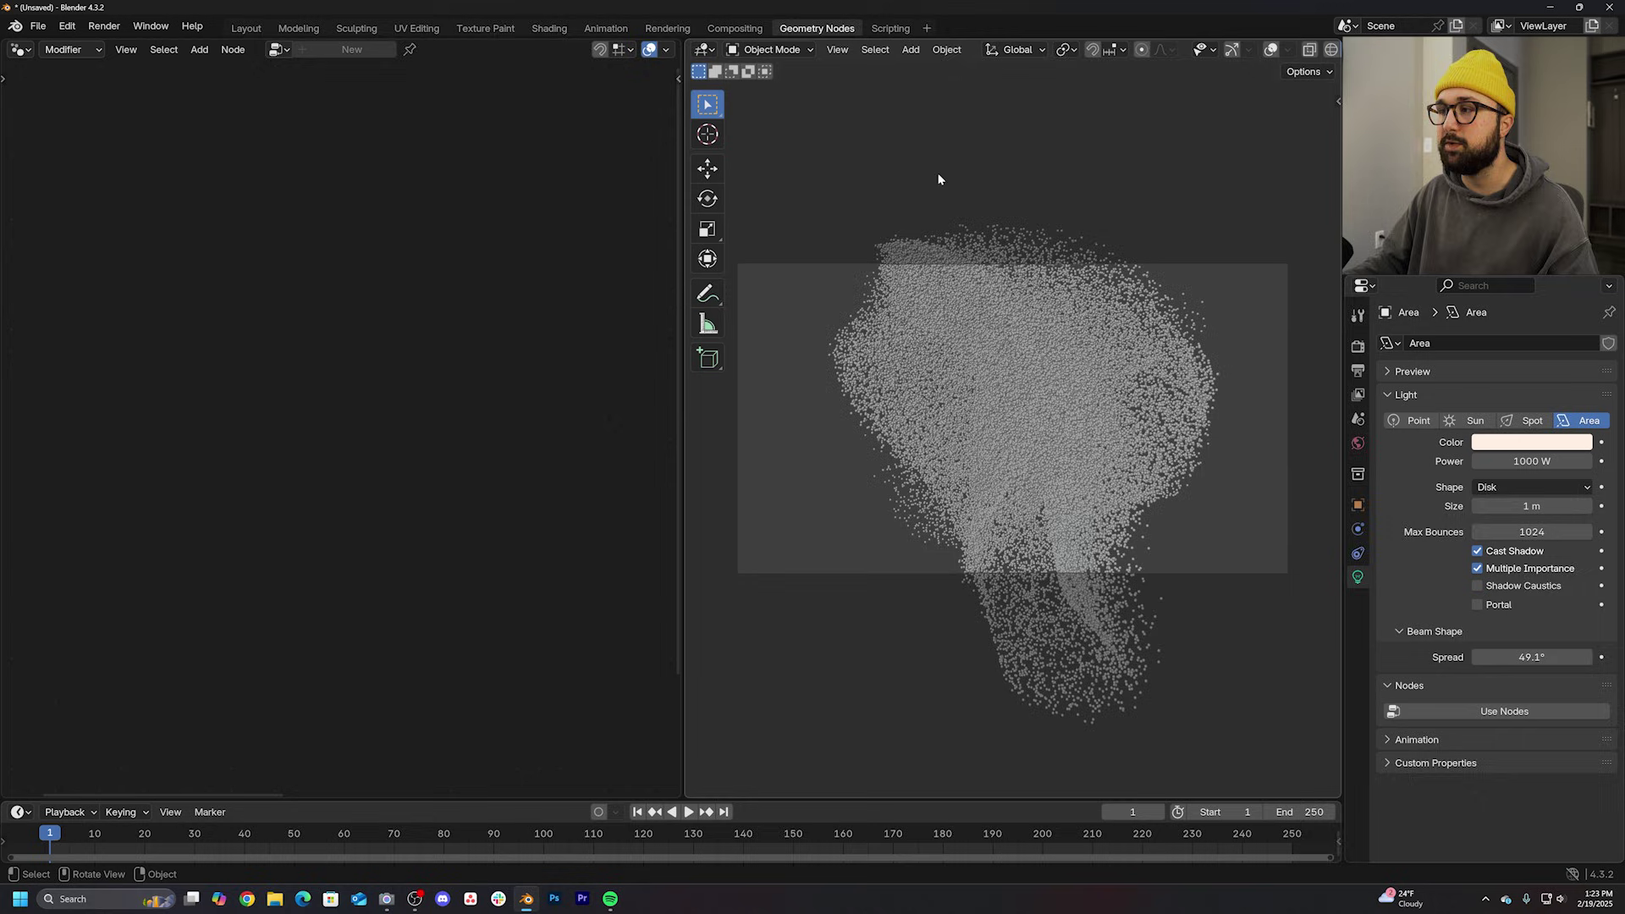
click(1310, 53)
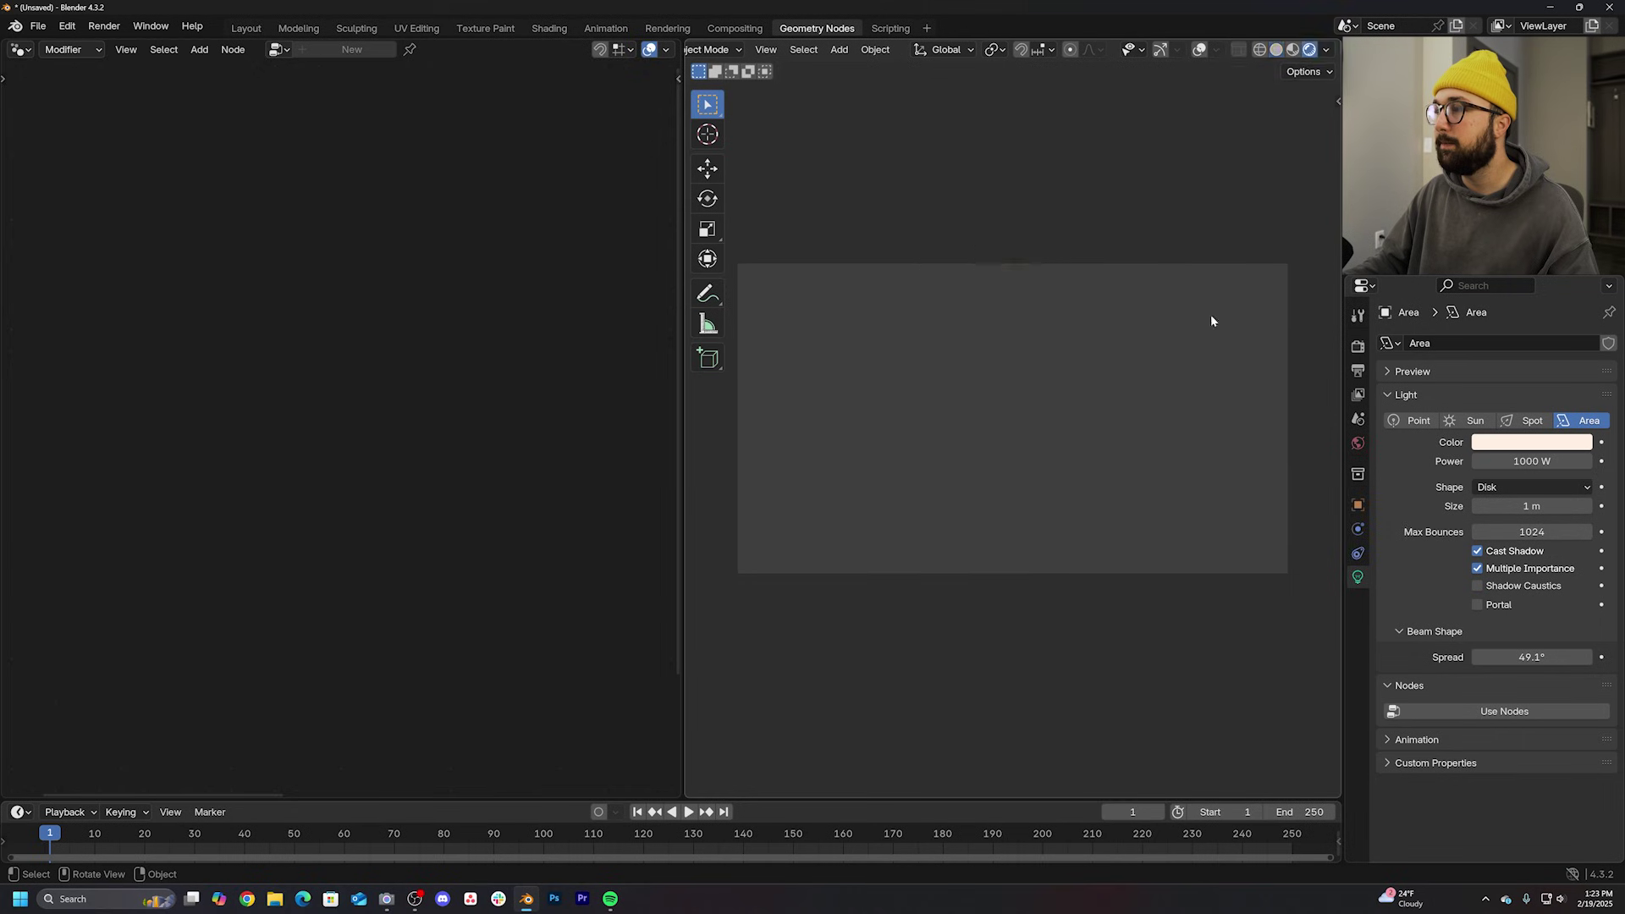
scroll(1209, 314, up, 2)
click(1031, 433)
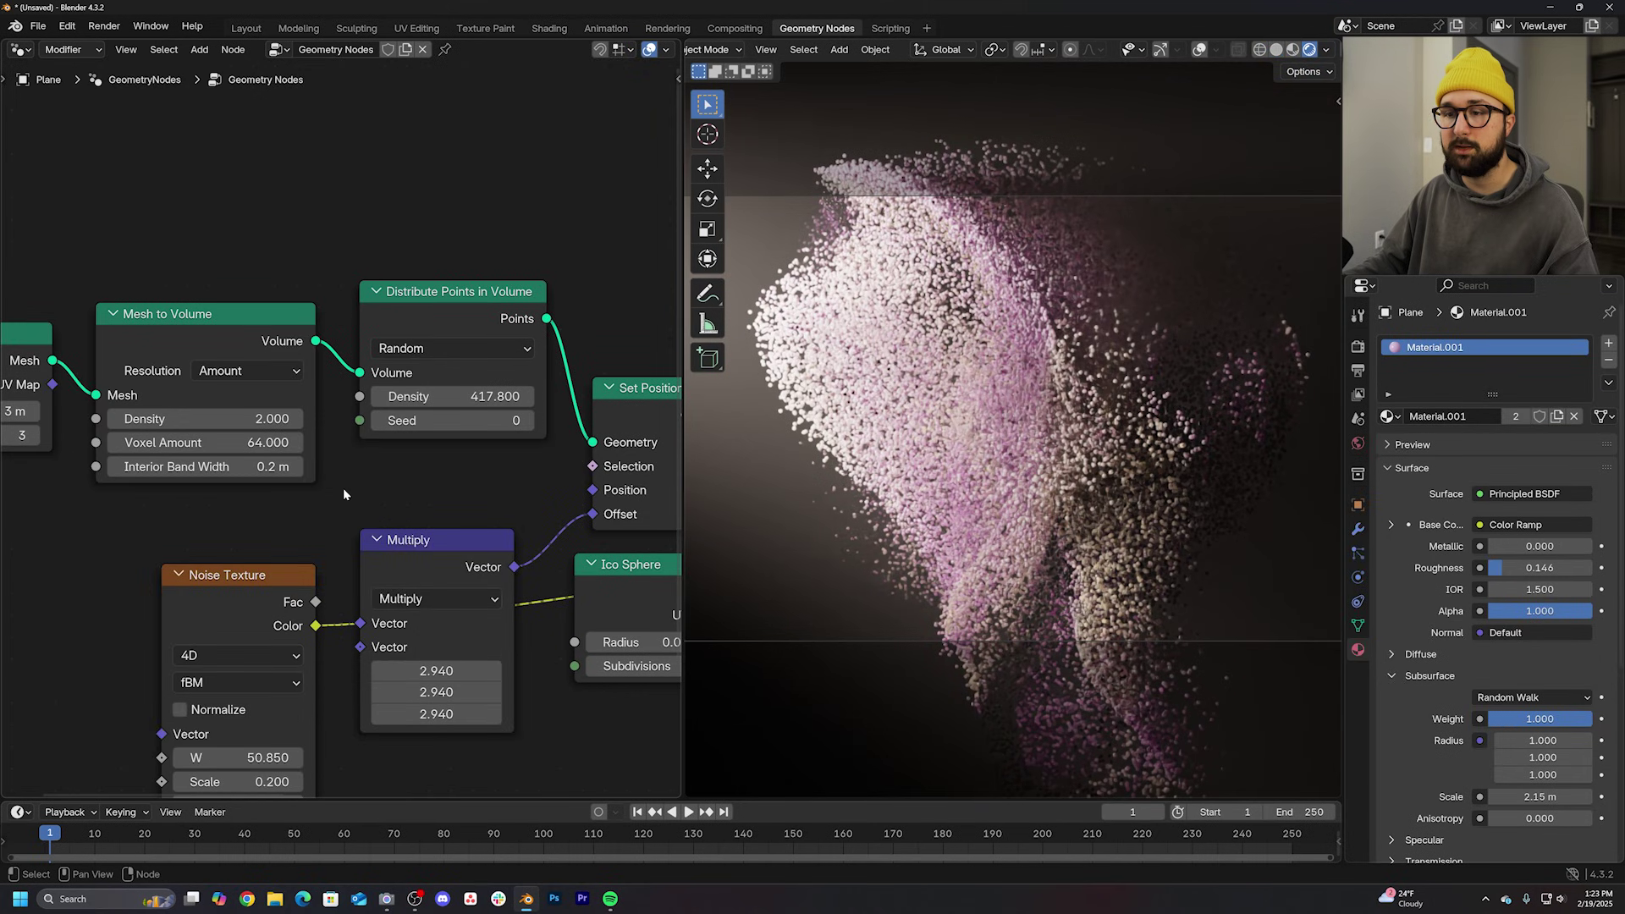
double_click(265, 759)
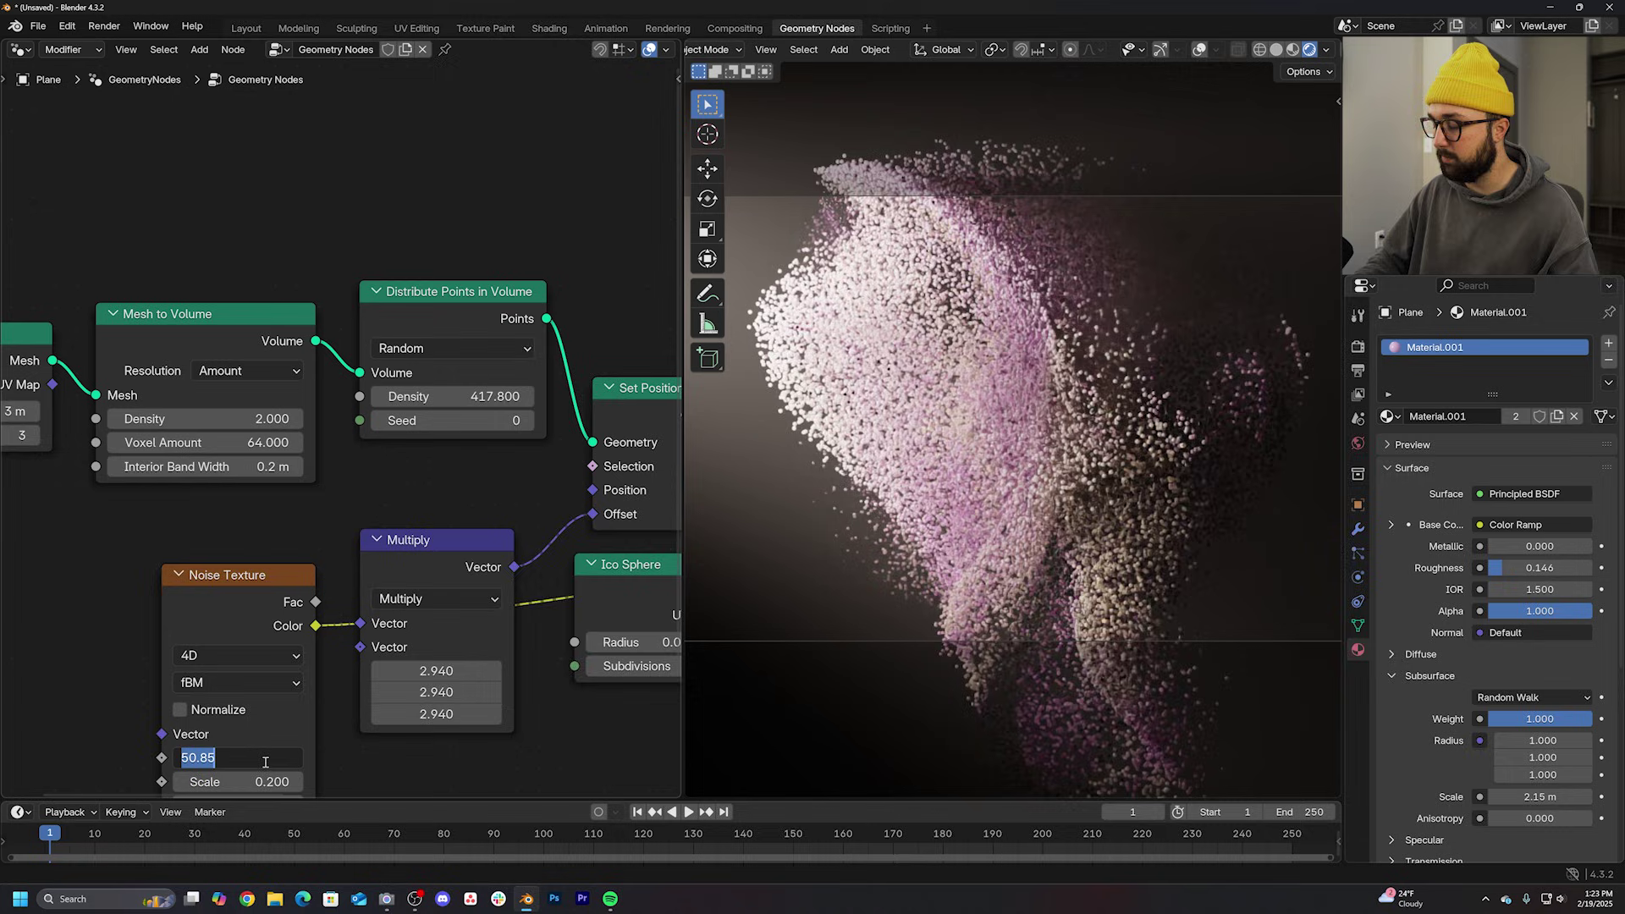
text(W 30)
key(Return)
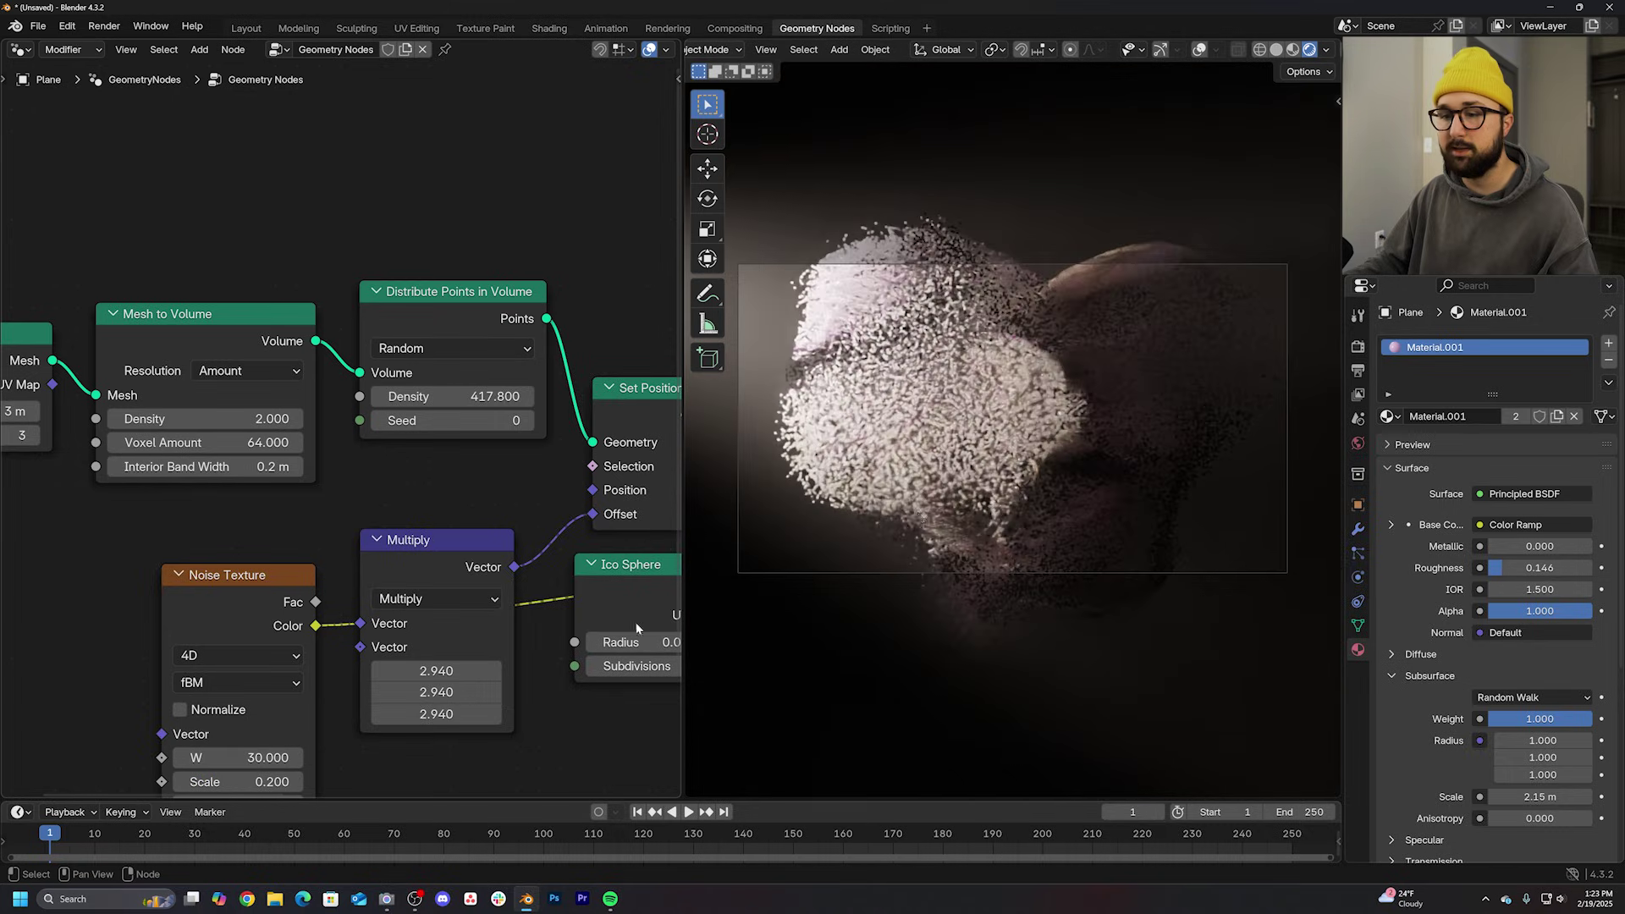
click(234, 759)
text(1333)
key(Return)
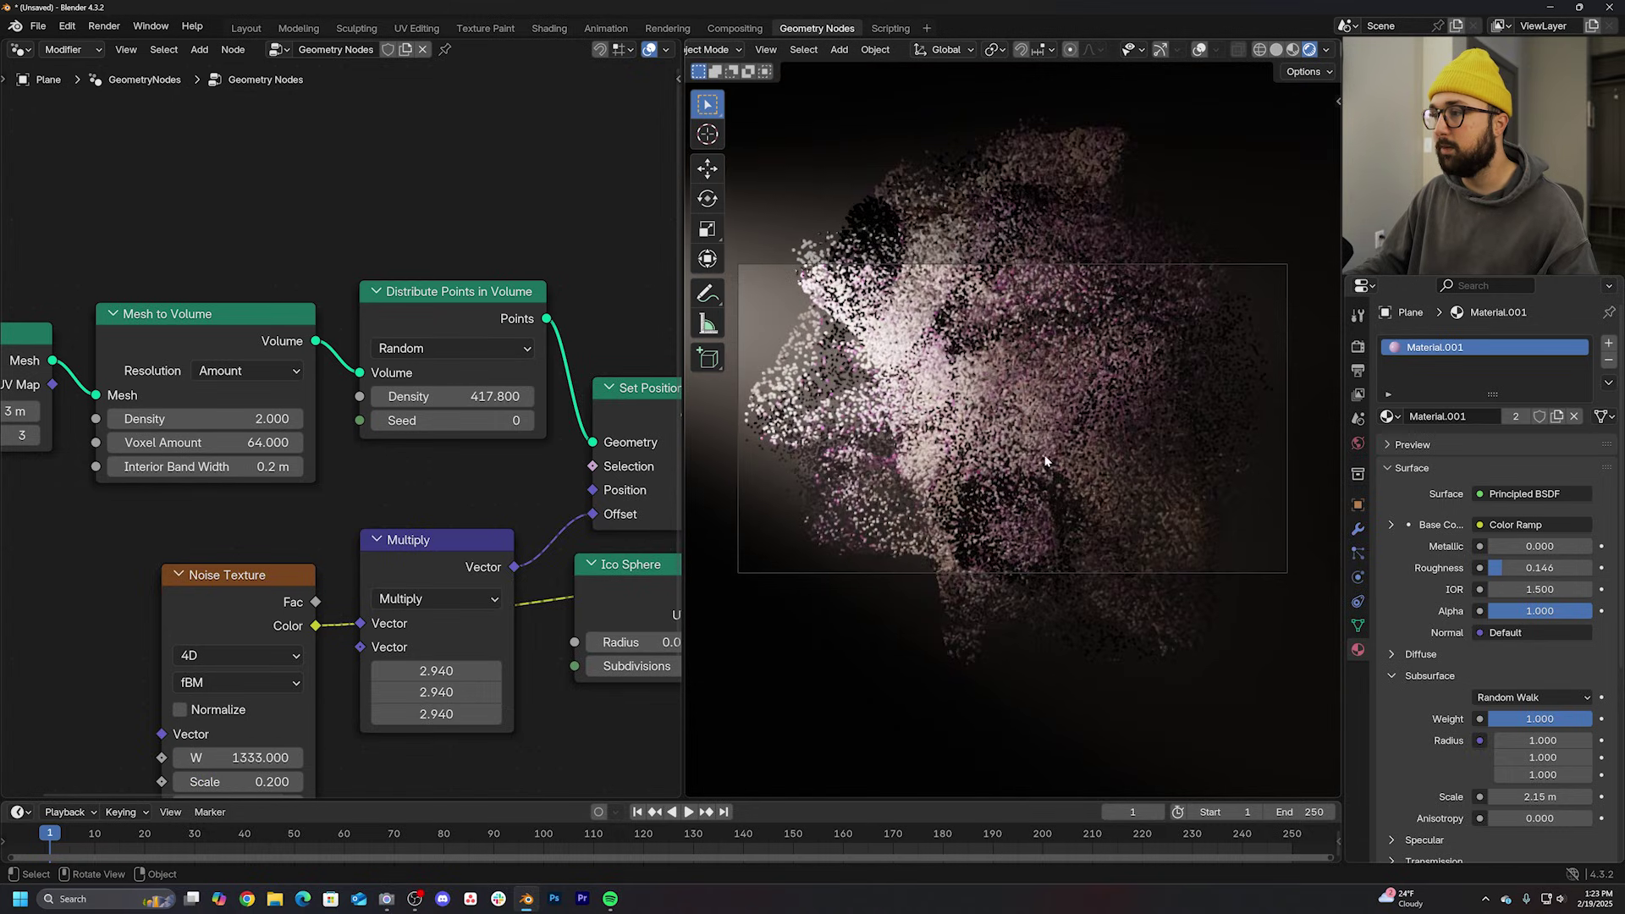
Step: Return to Solid shading and raise the Mesh to Volume density to 3
click(1276, 51)
scroll(1111, 403, up, 3)
scroll(1111, 402, up, 1)
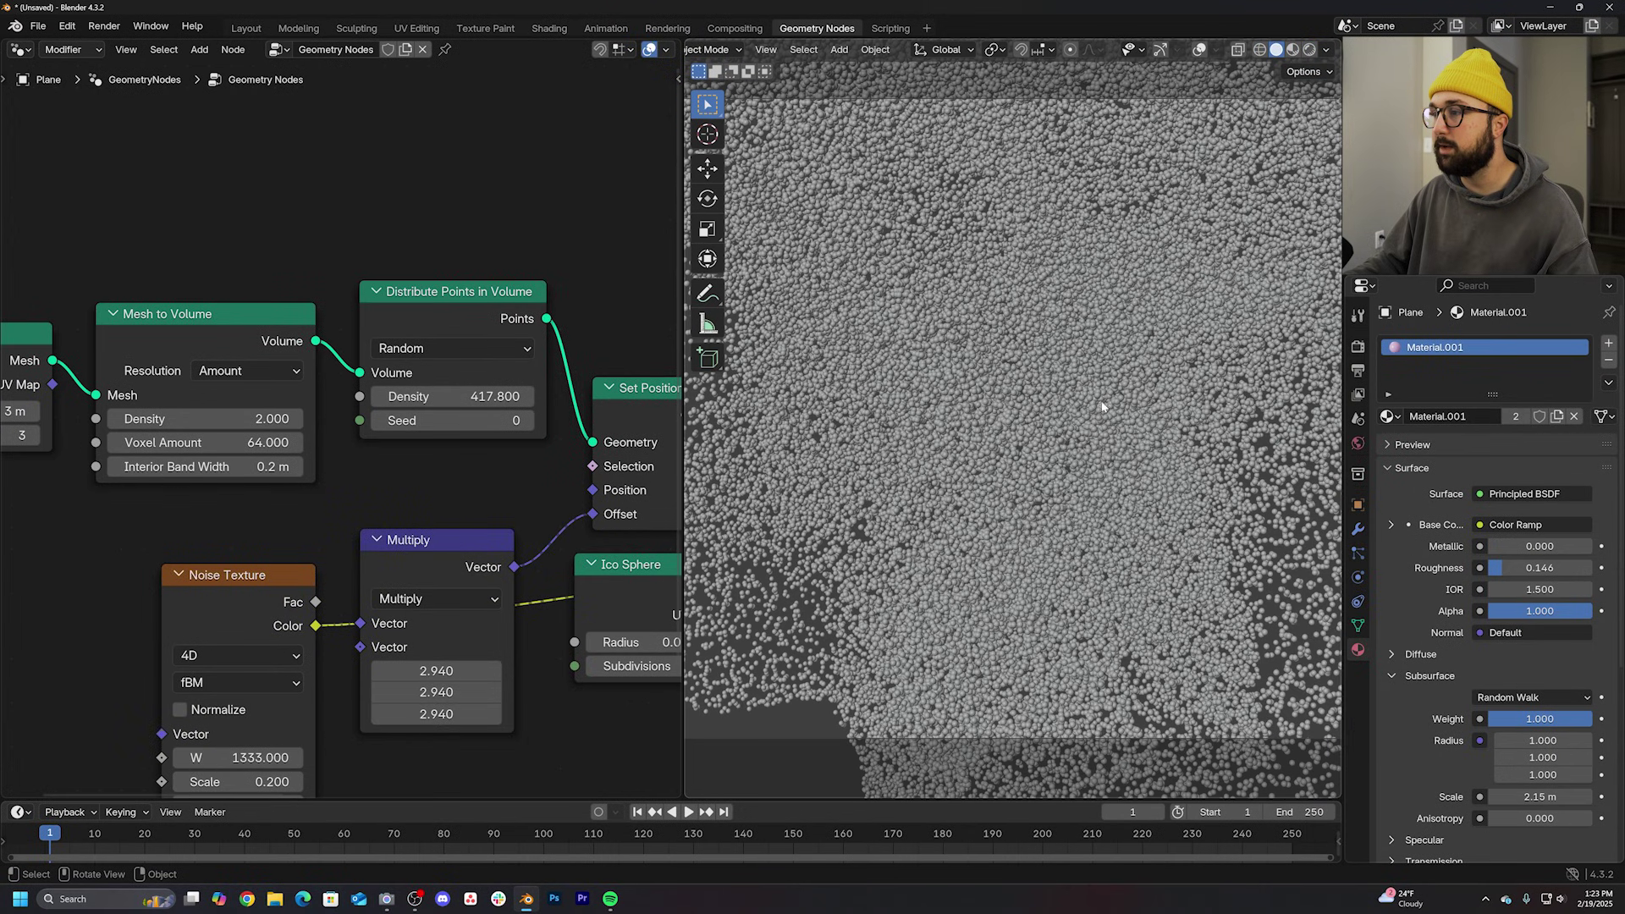
scroll(1104, 405, down, 4)
scroll(1099, 408, down, 1)
scroll(1100, 408, up, 2)
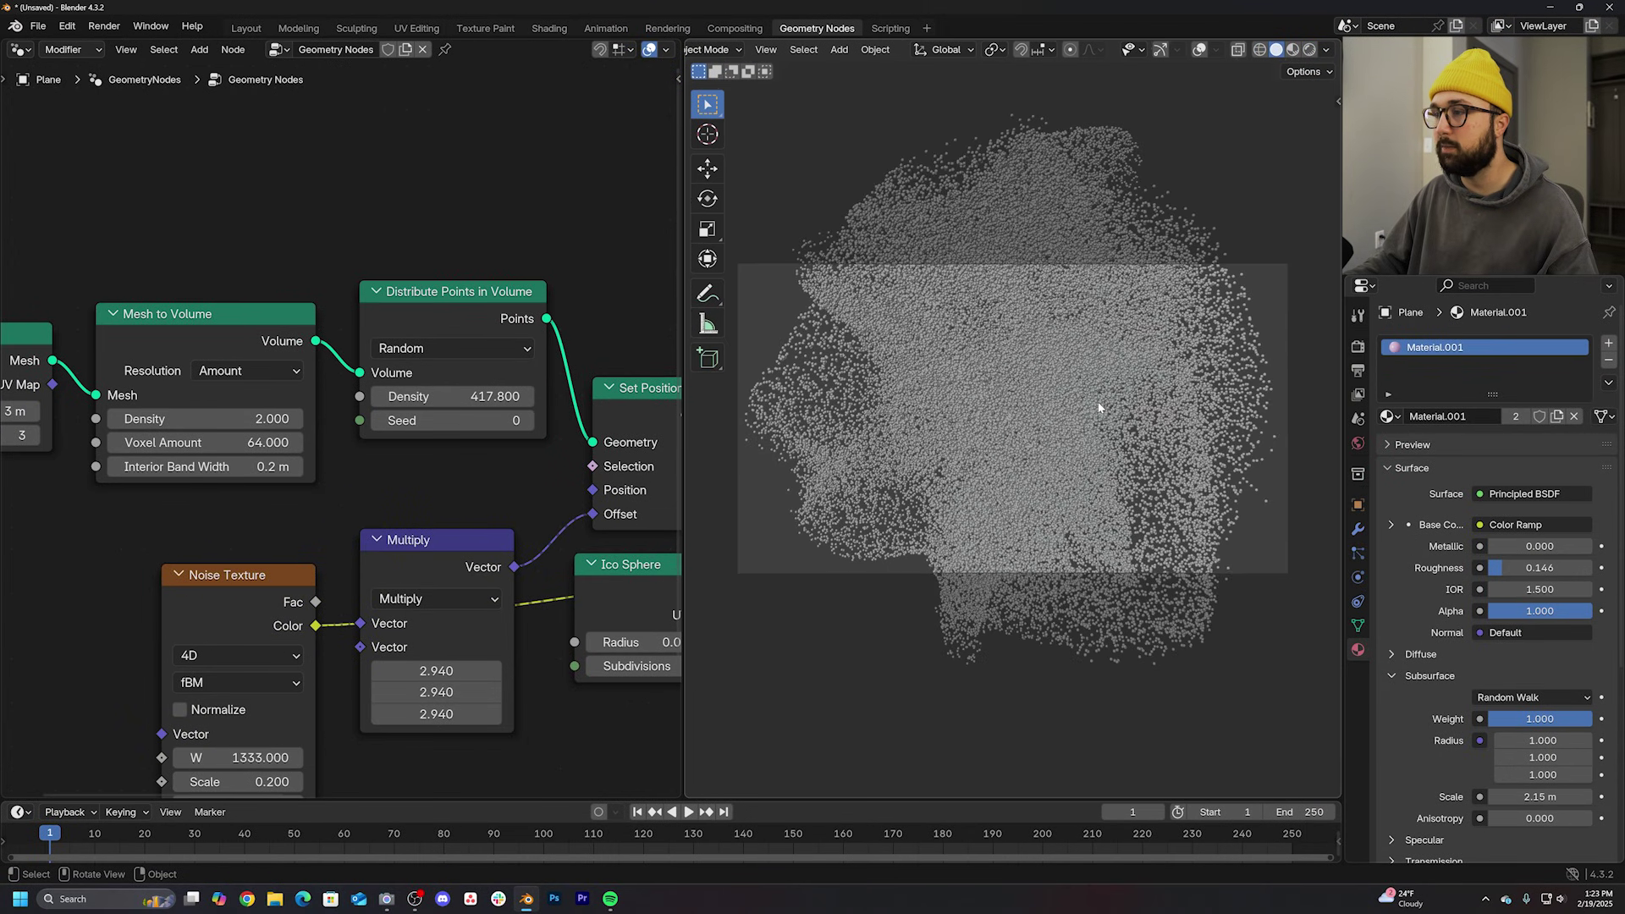
middle_drag(1093, 420, 1115, 424)
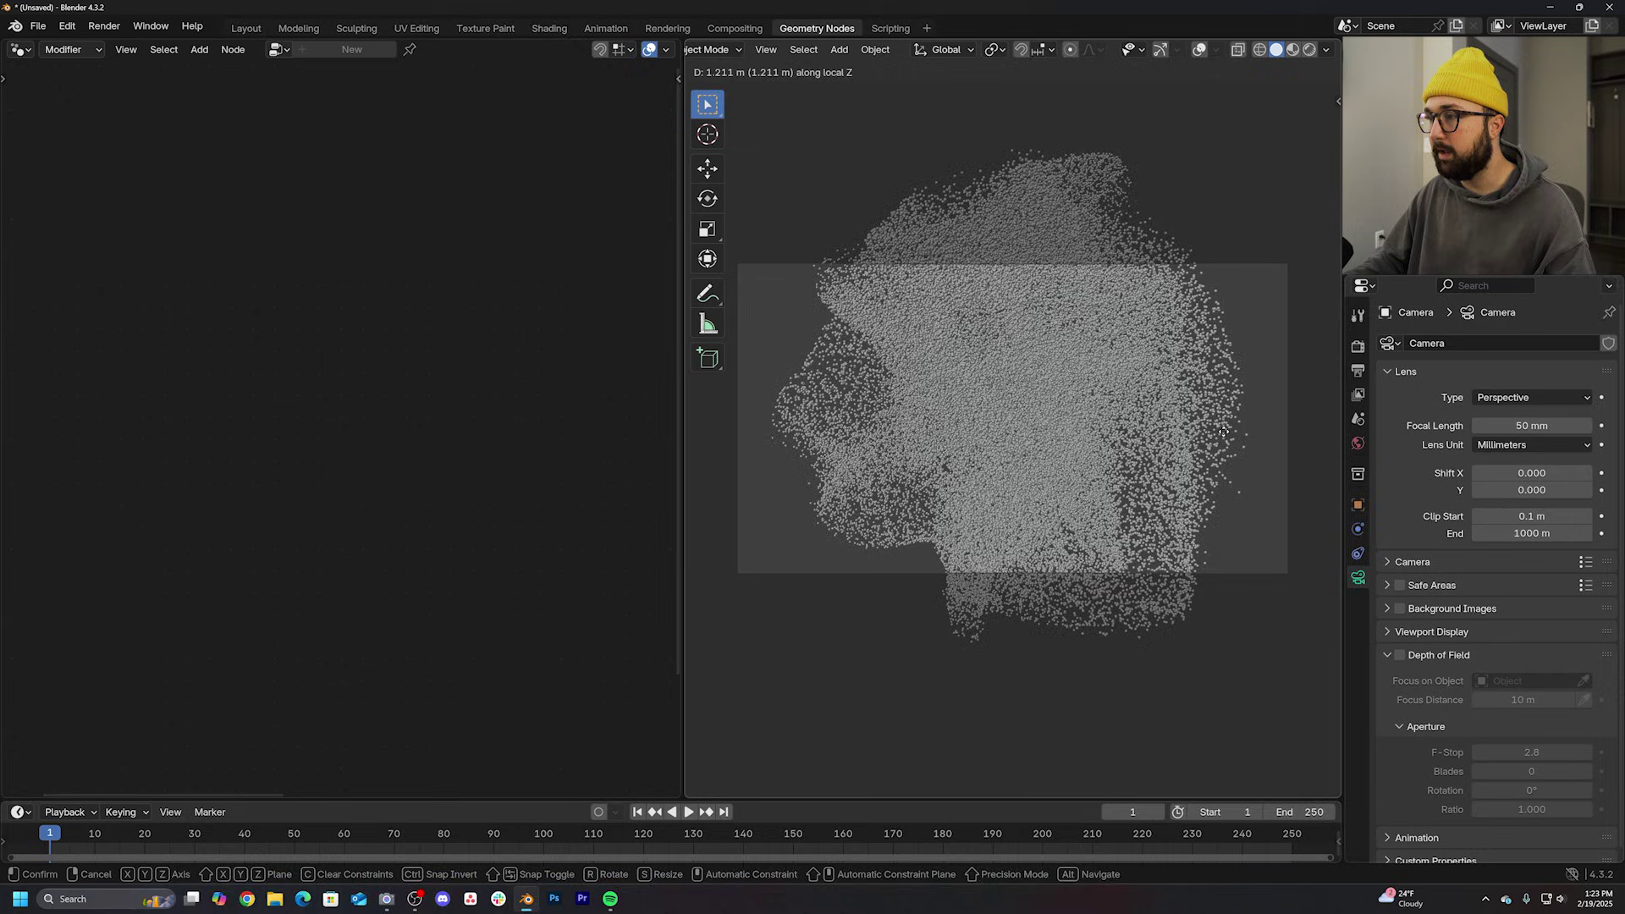
mouse_move(205, 417)
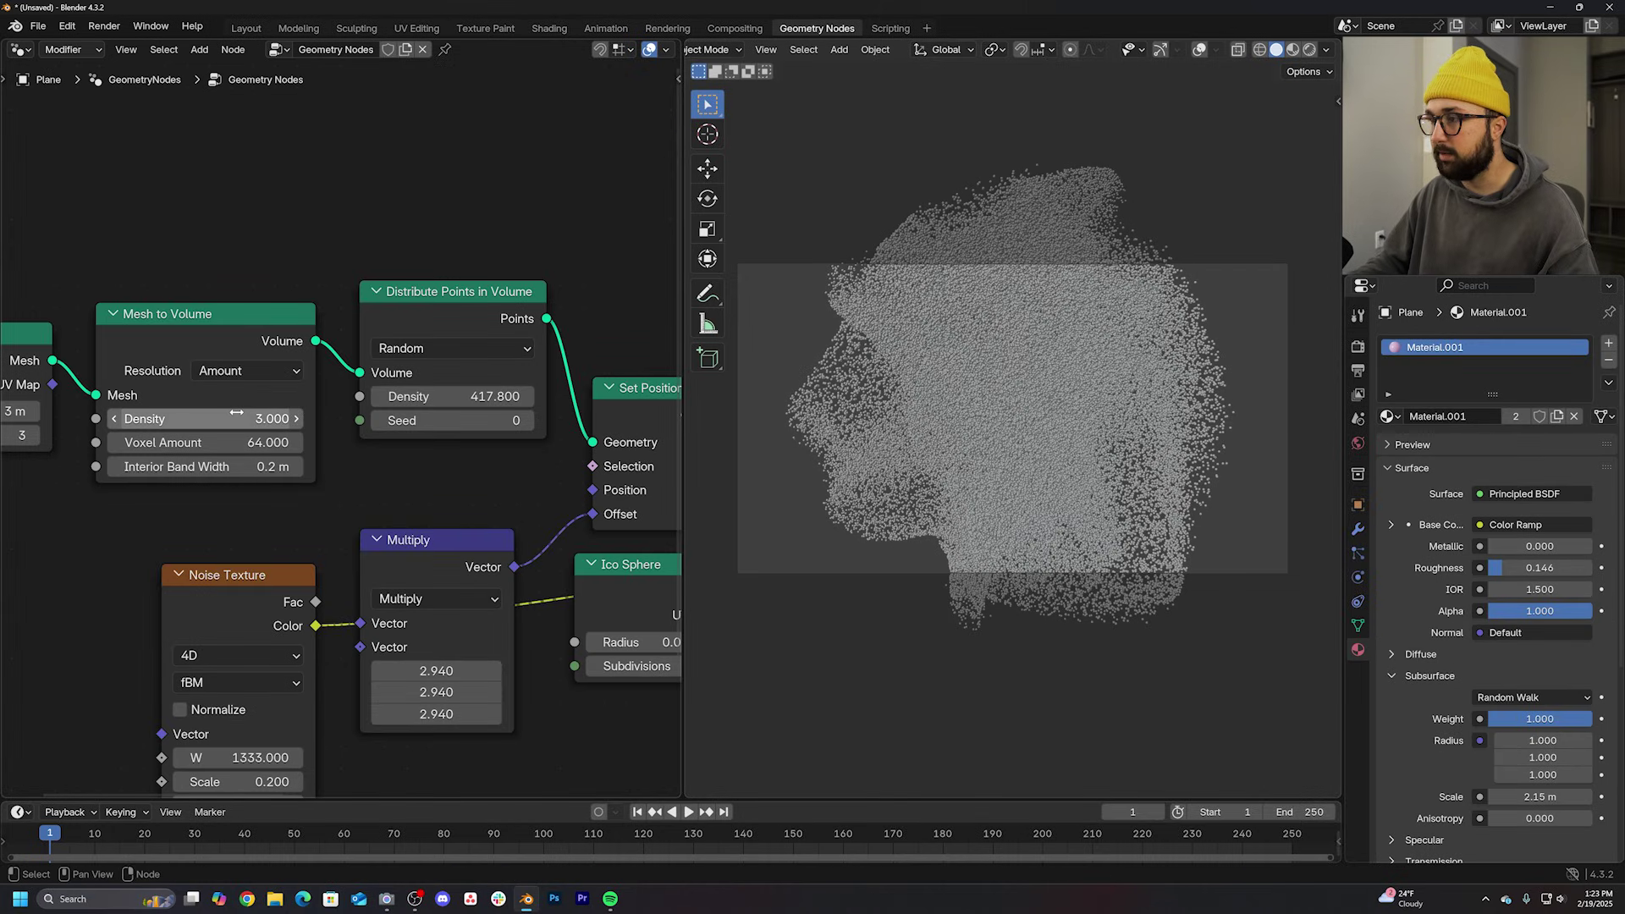
key(Return)
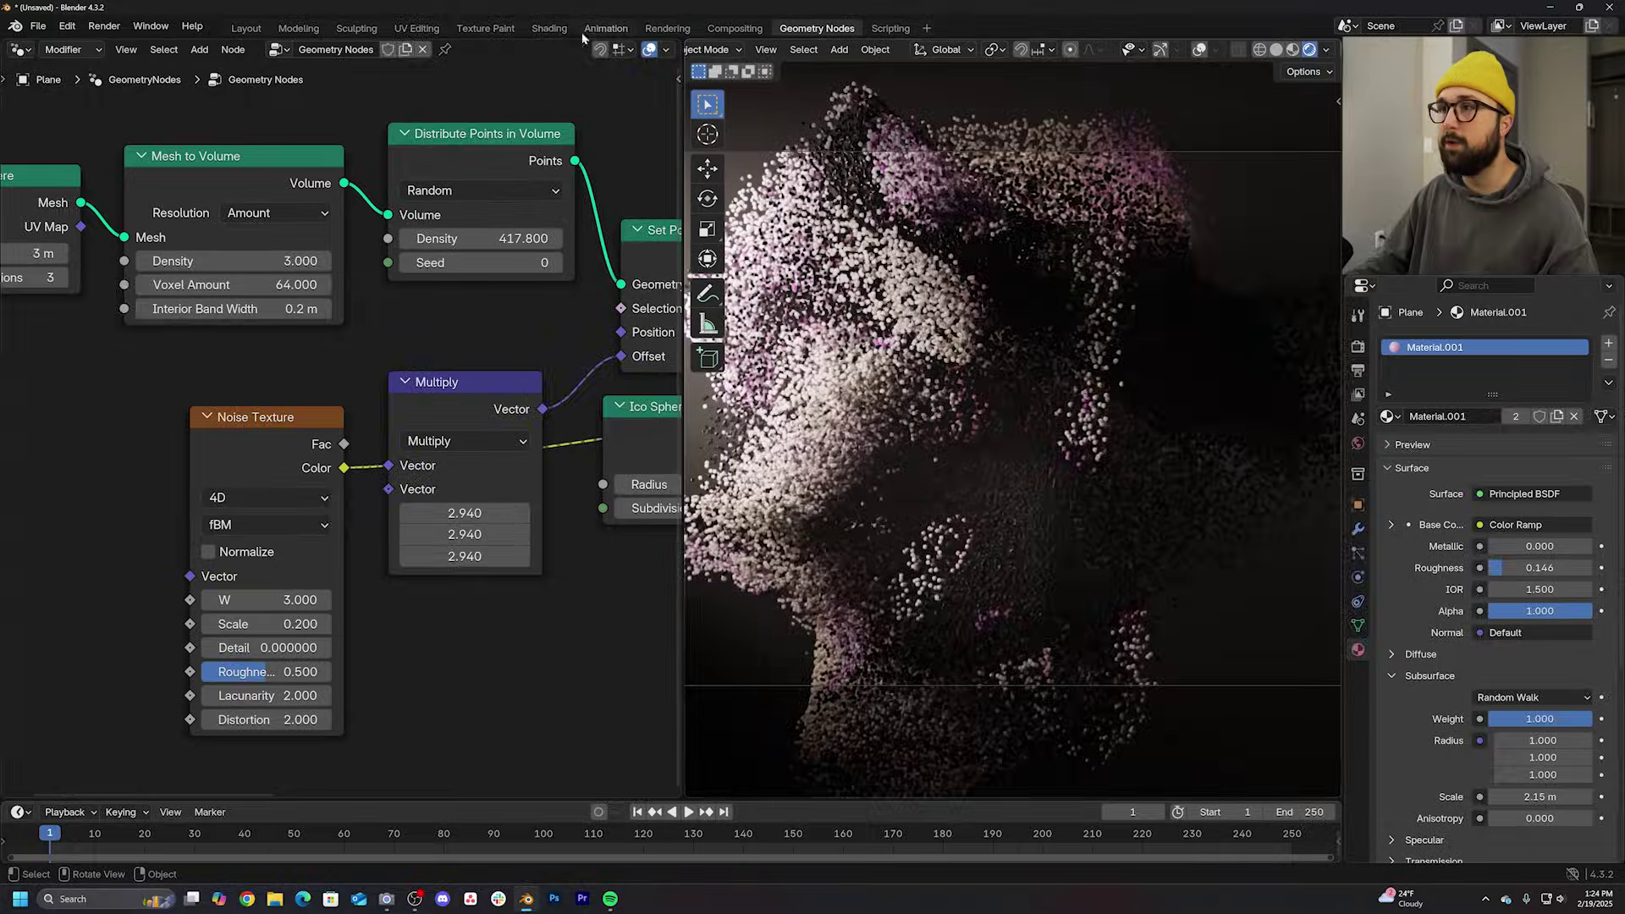
Step: In the Shading workspace, slide the colour ramp stops, moving the peach stop to 0.365
click(547, 28)
drag(477, 719, 425, 724)
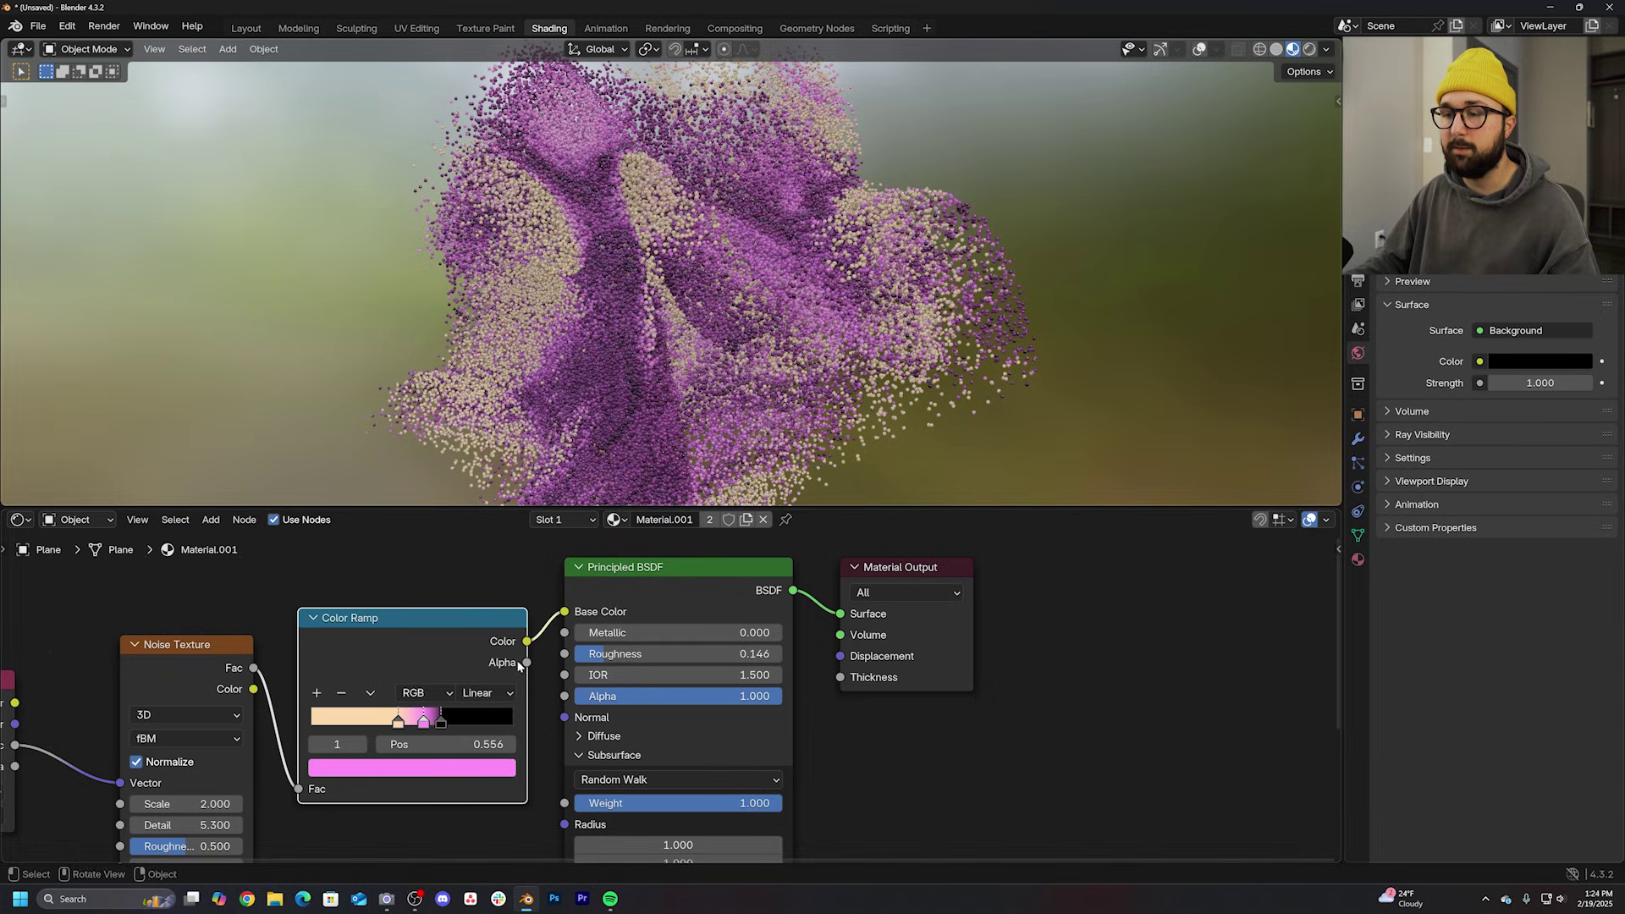
click(439, 723)
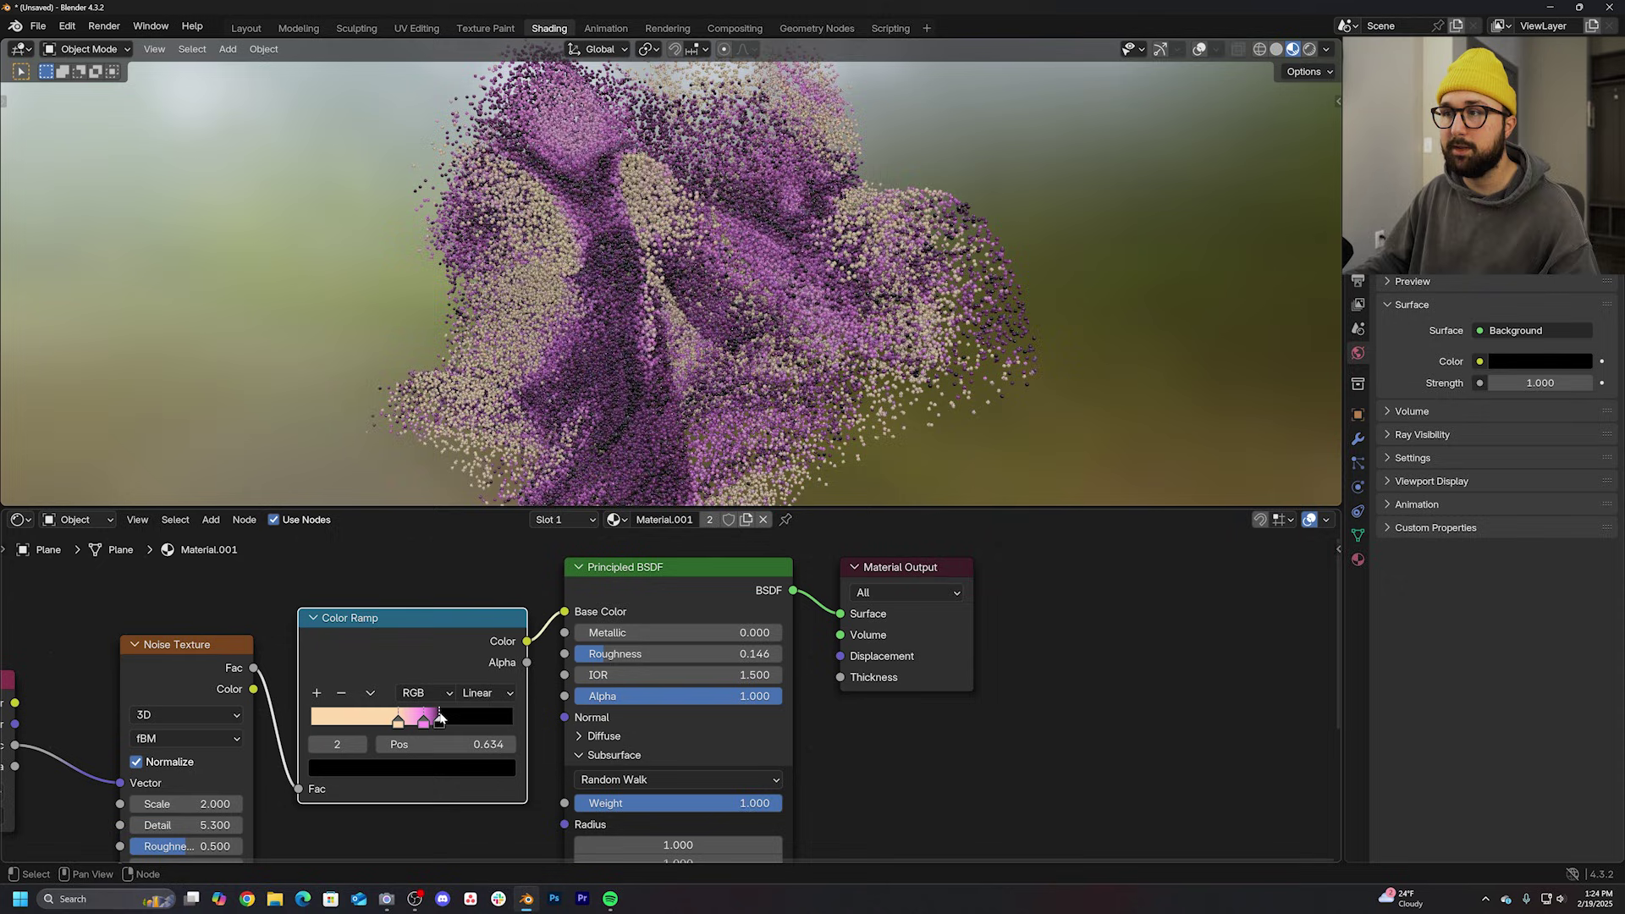
drag(422, 721, 434, 725)
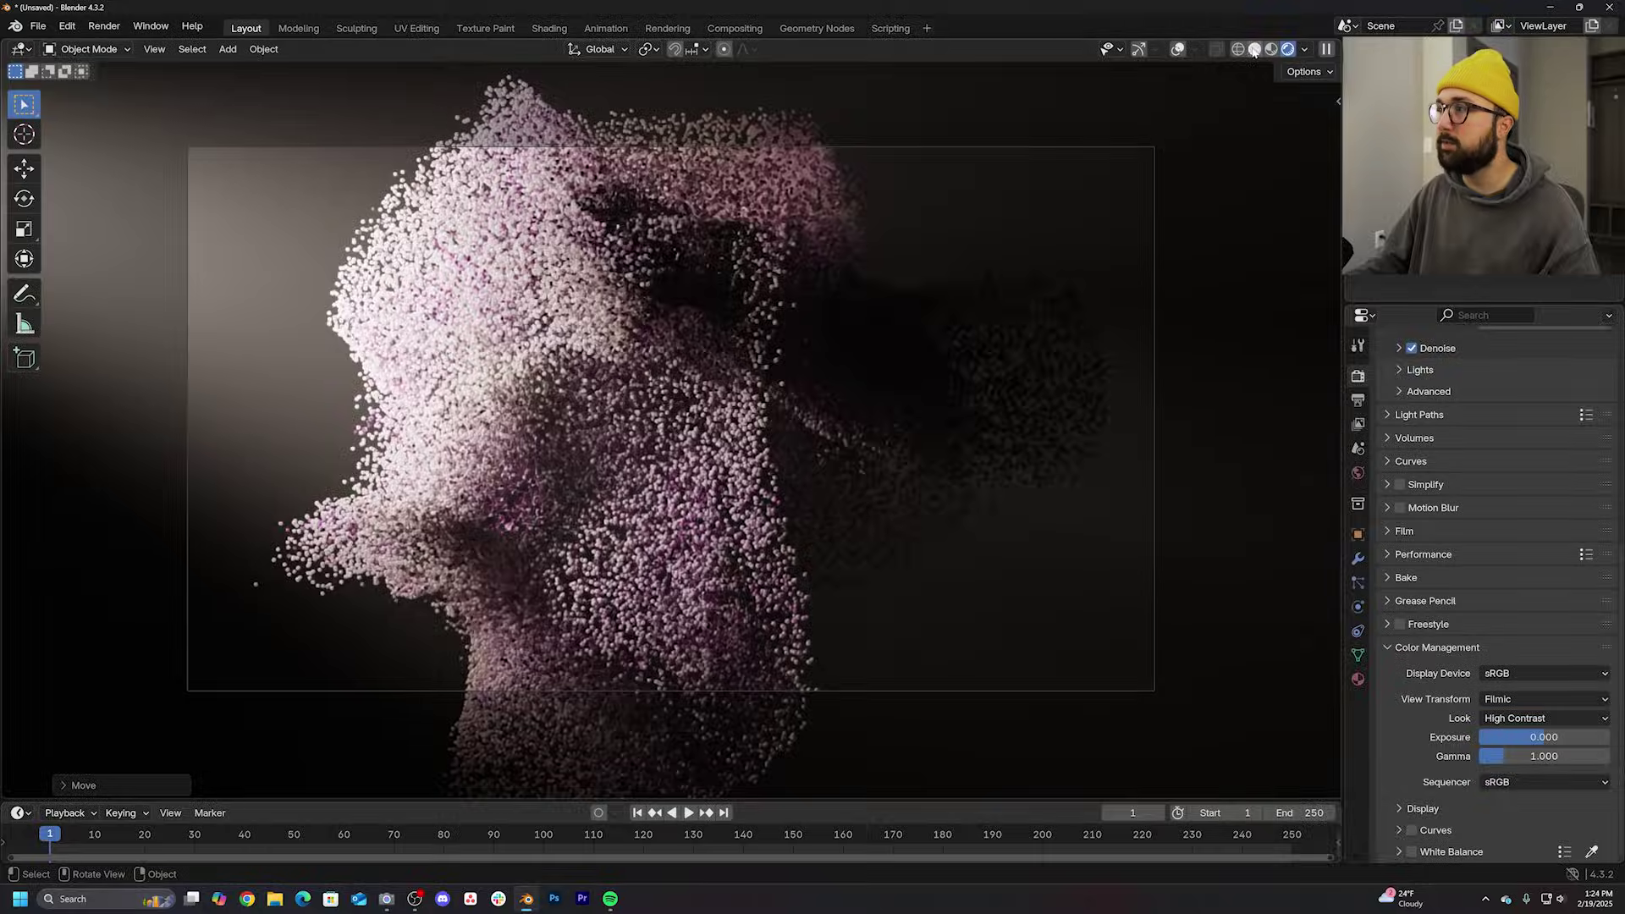
Step: Render a test still image of the particle cloud and close the render window
click(1255, 50)
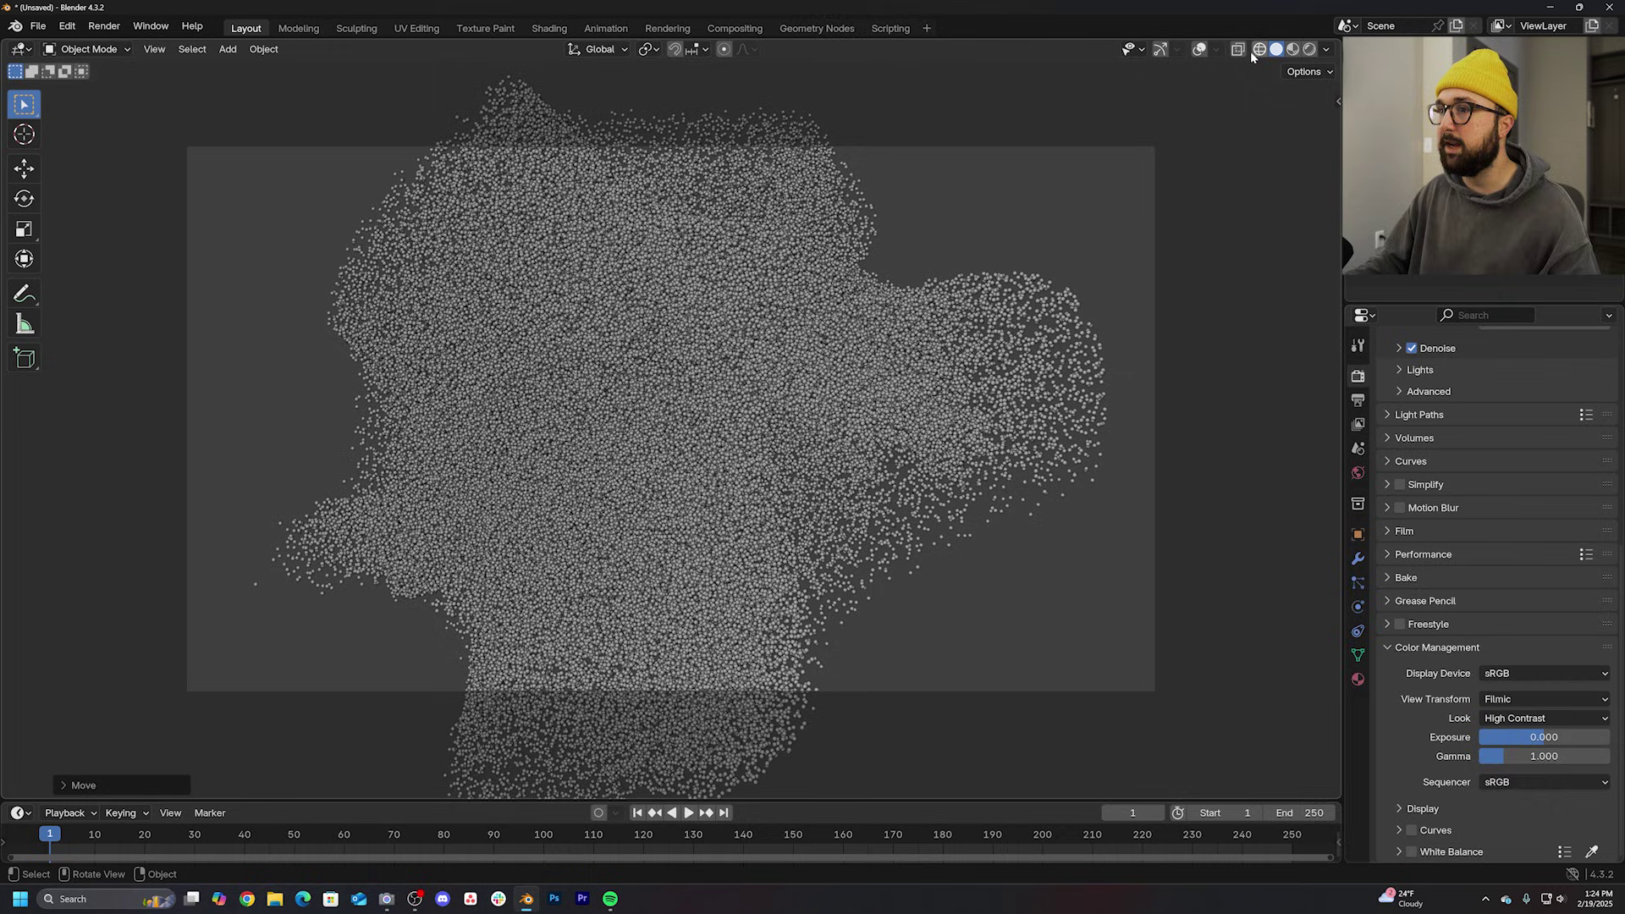
click(104, 27)
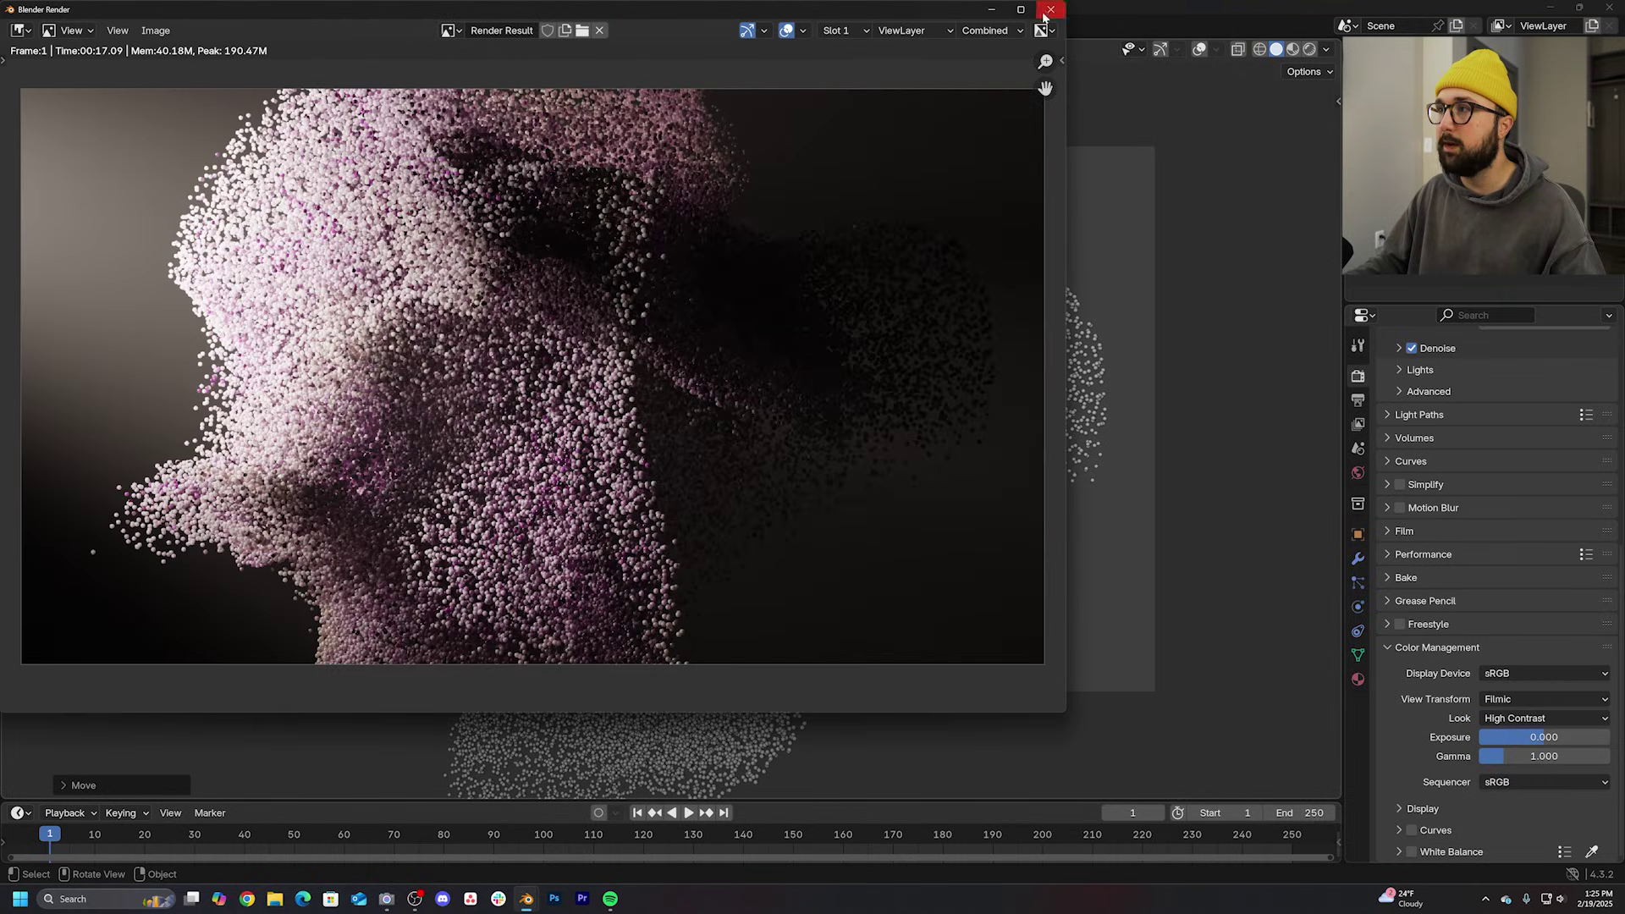
click(1049, 10)
Step: Rotate the area light and check the new side lighting through the camera in Rendered view
click(1198, 48)
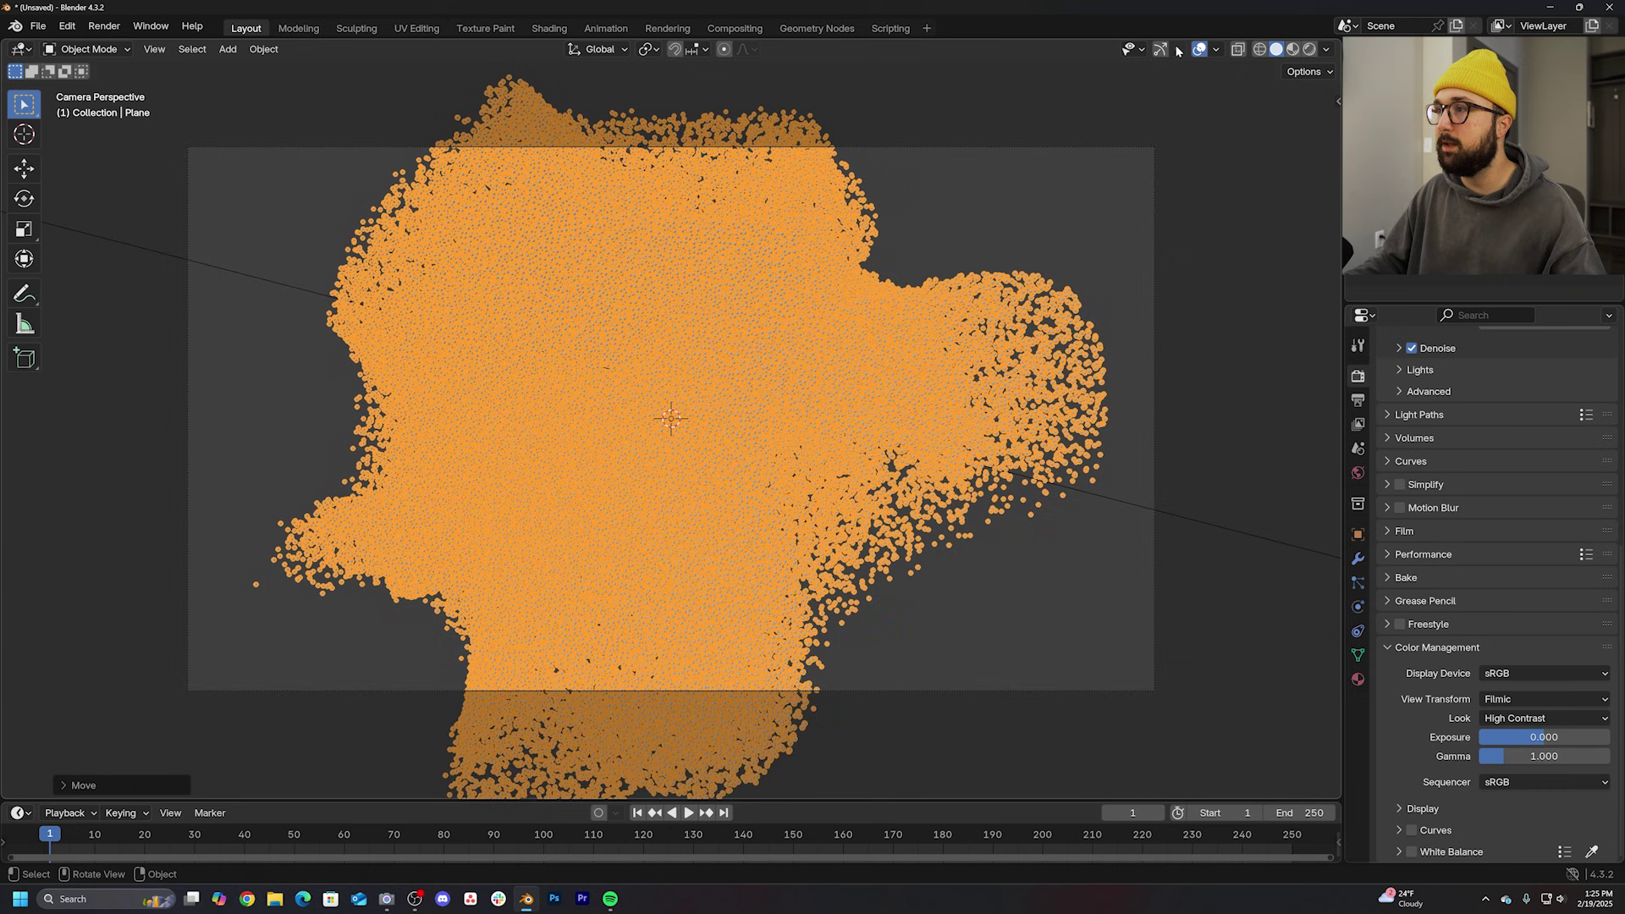
mouse_move(911, 453)
middle_down()
mouse_move(739, 514)
mouse_move(715, 481)
middle_up()
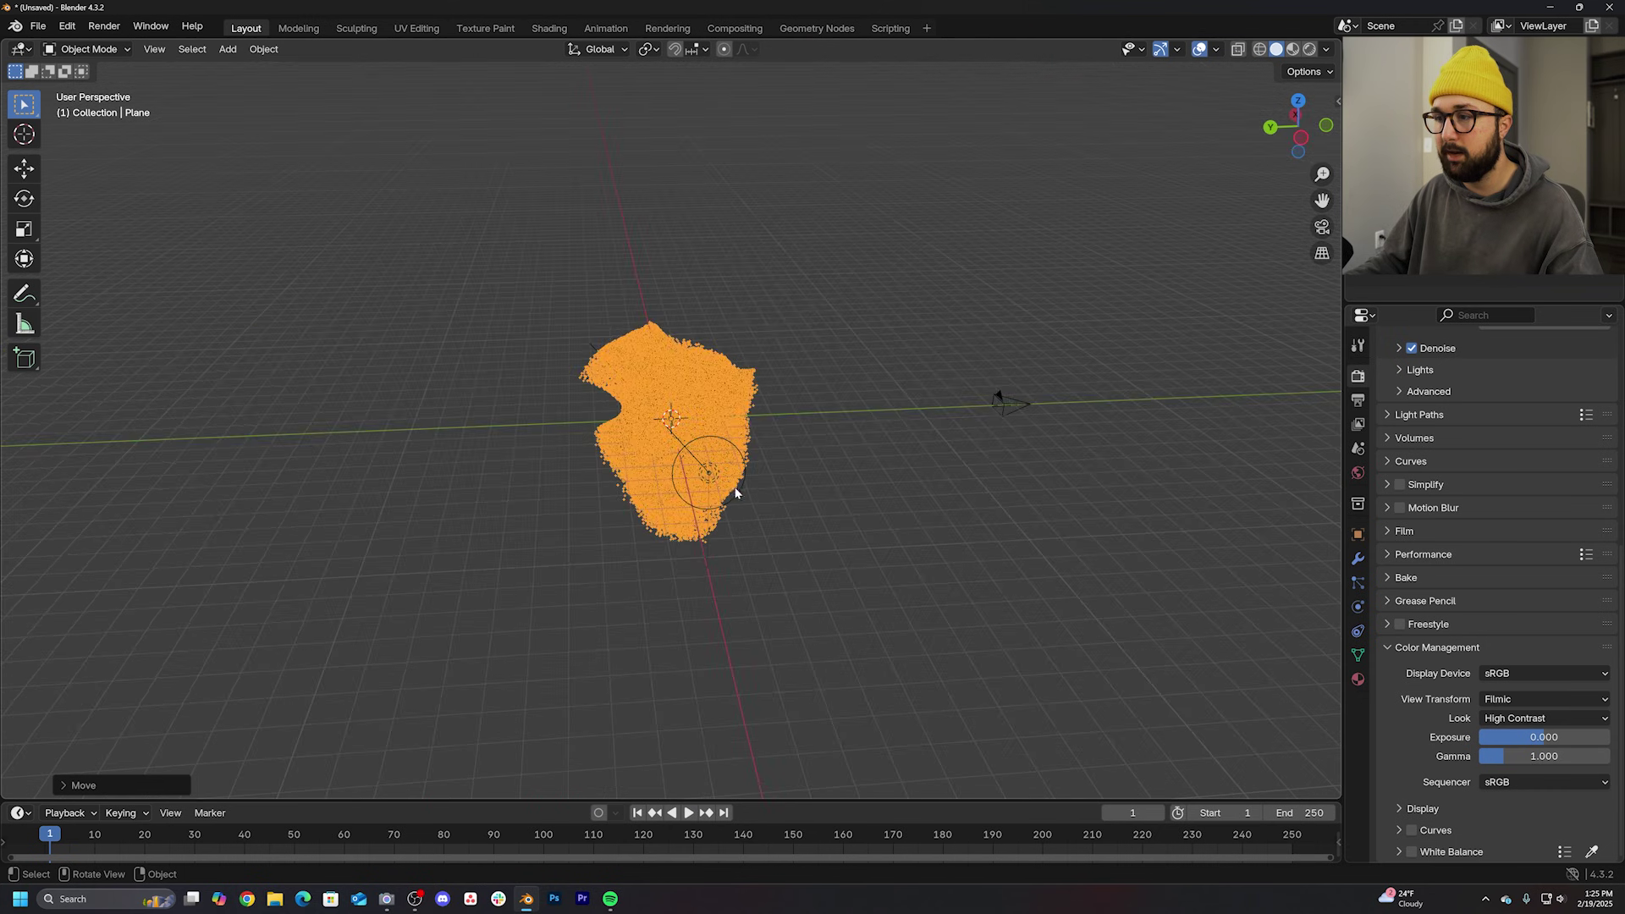
drag(712, 477, 655, 488)
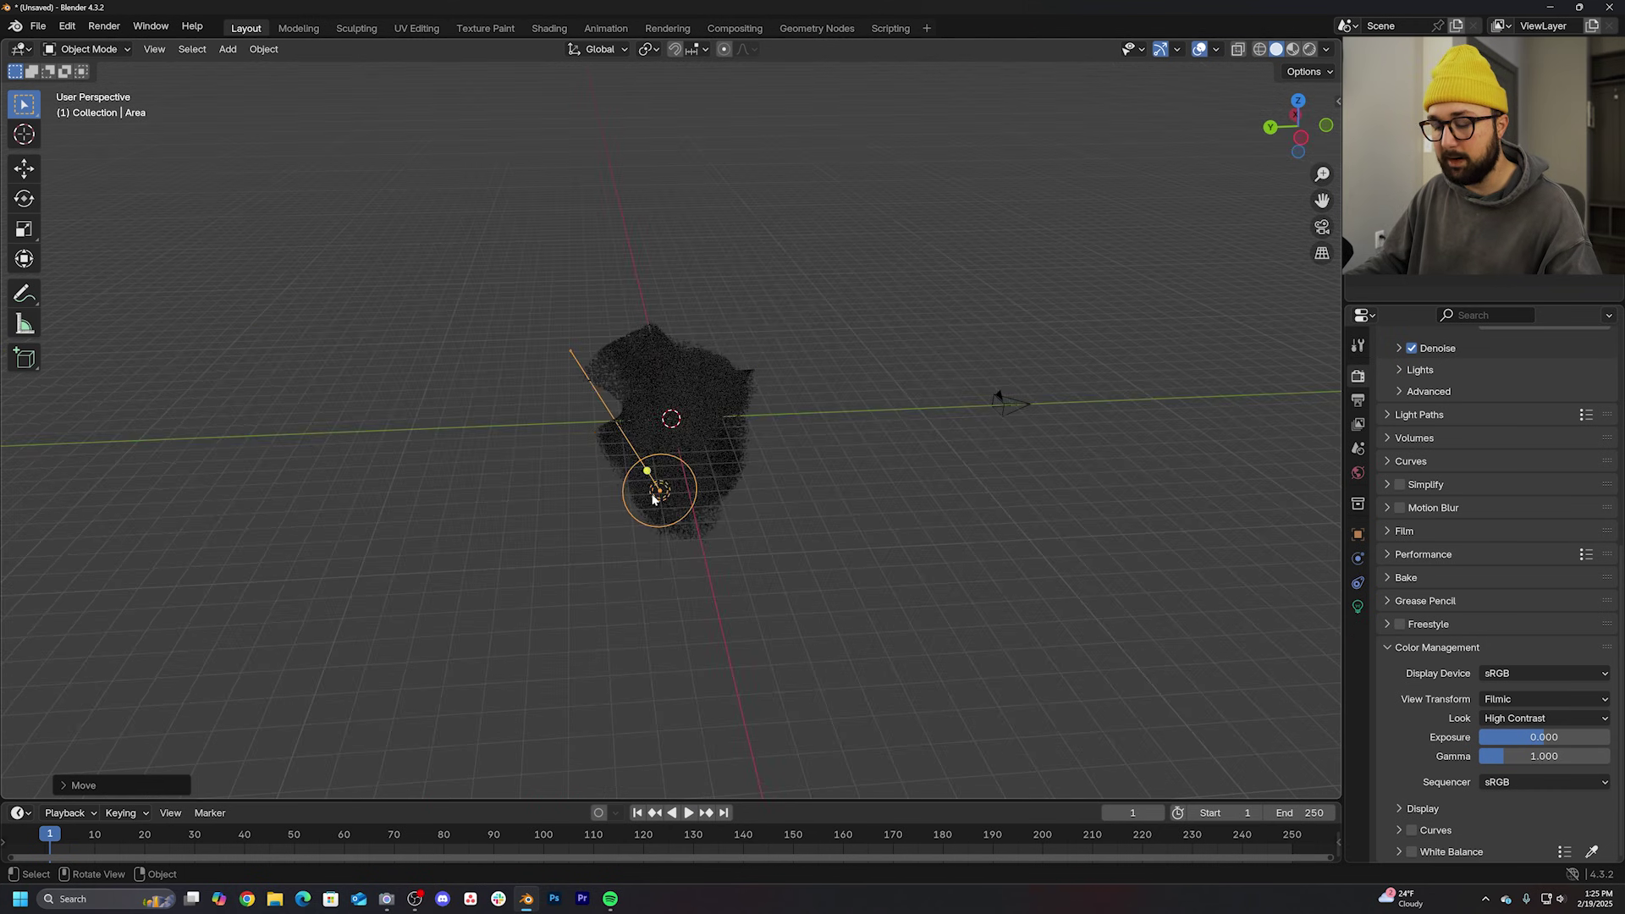
key(r)
key(r)
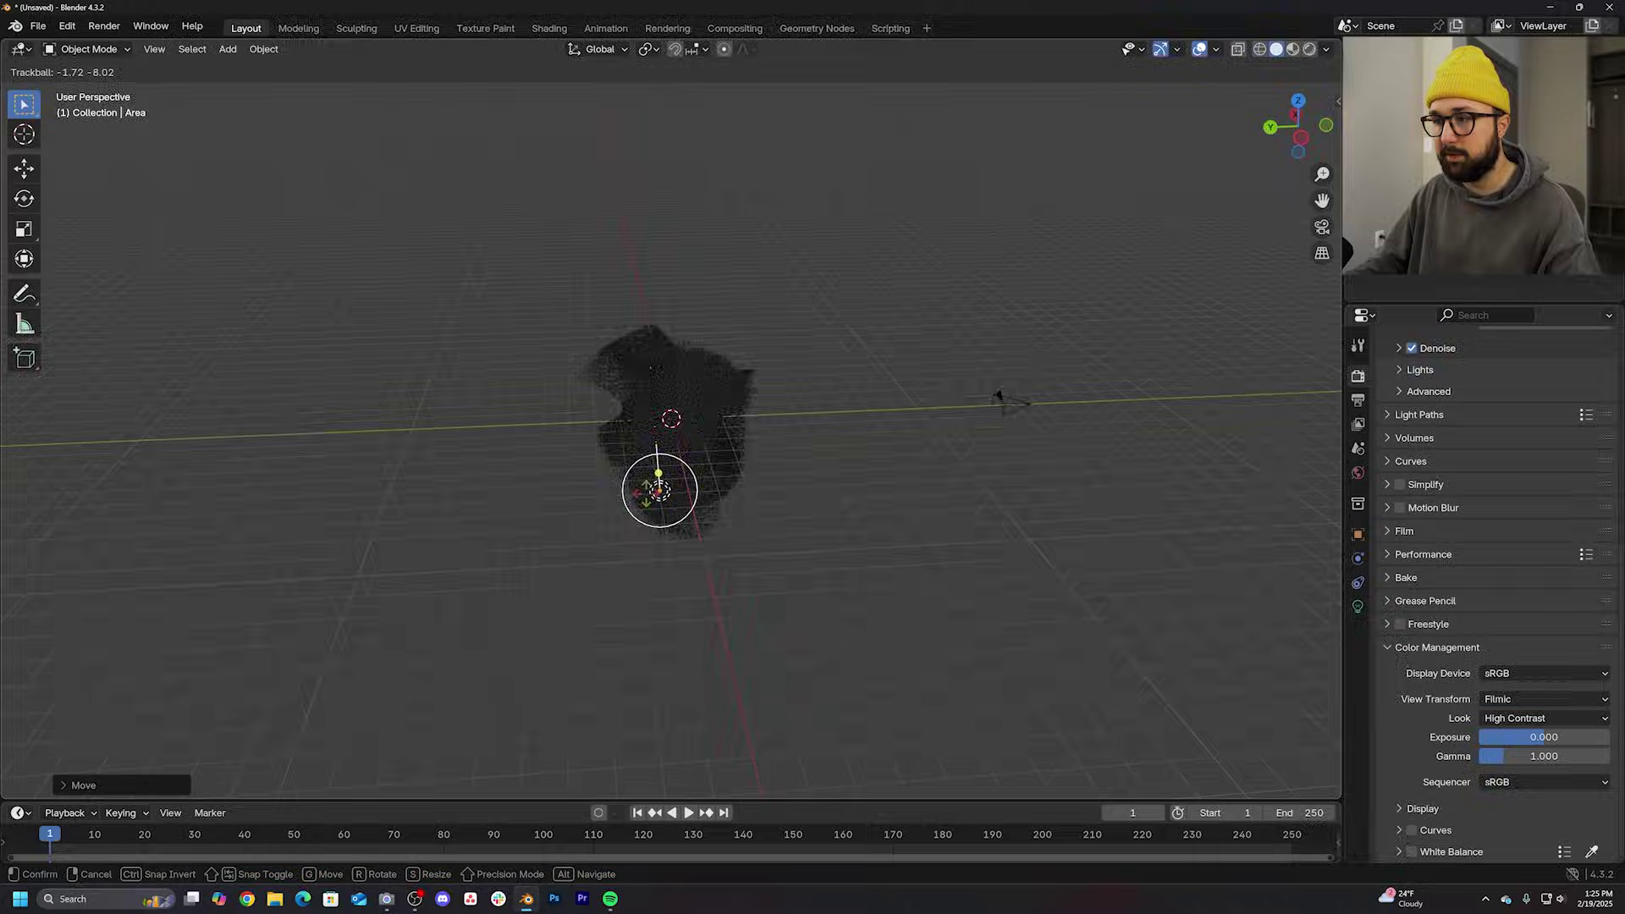
click(660, 490)
key(KP_0)
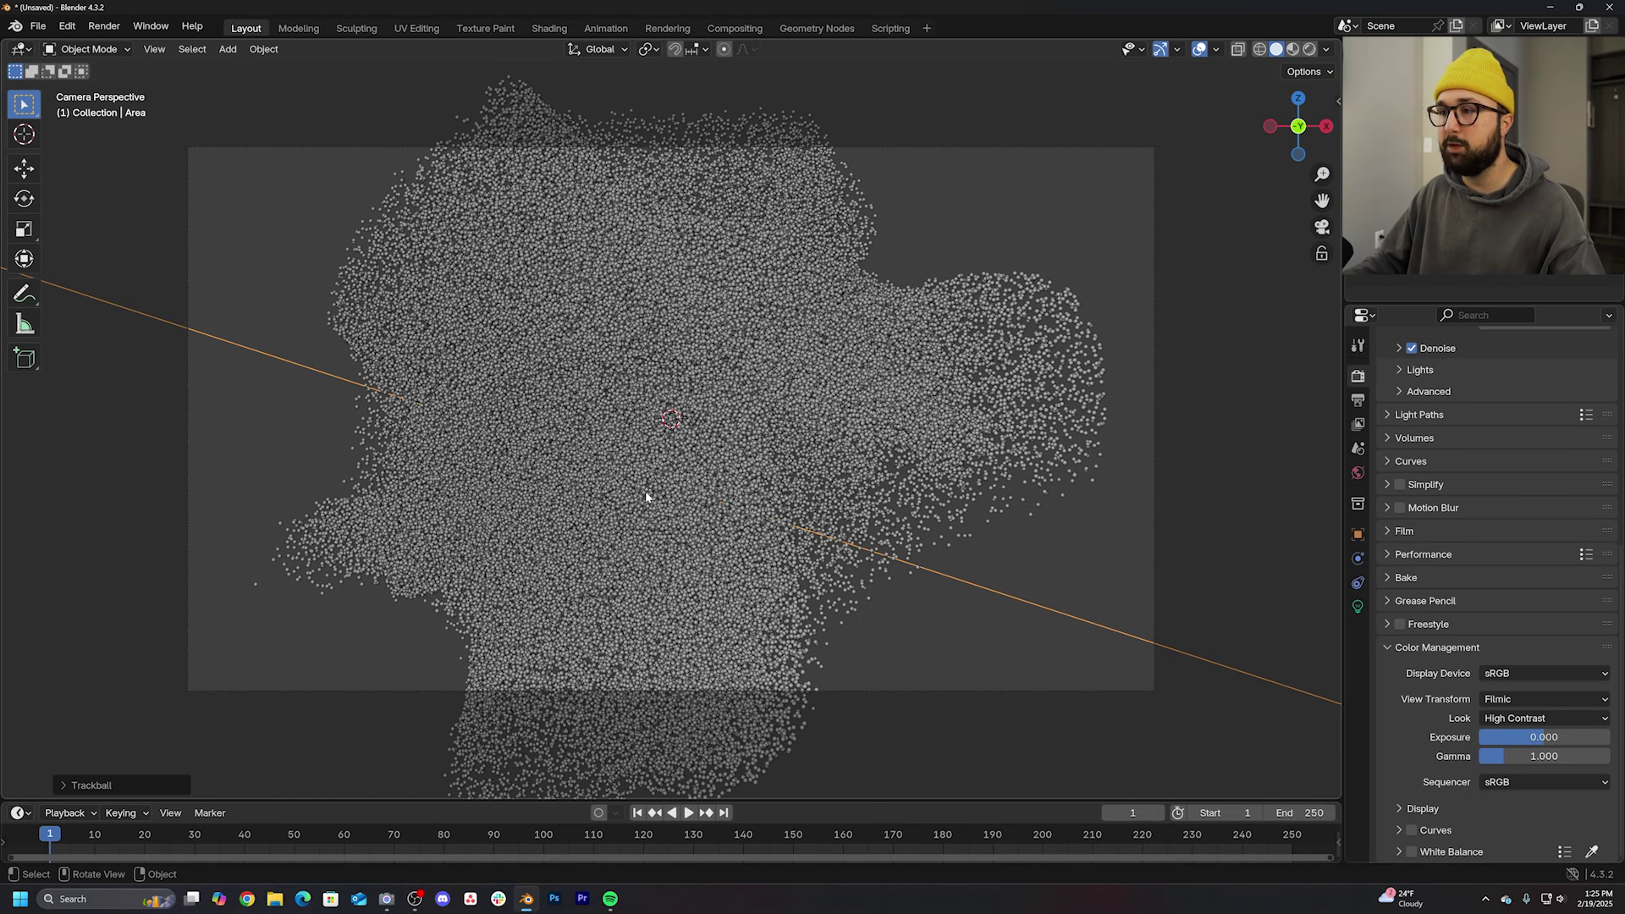
click(1309, 48)
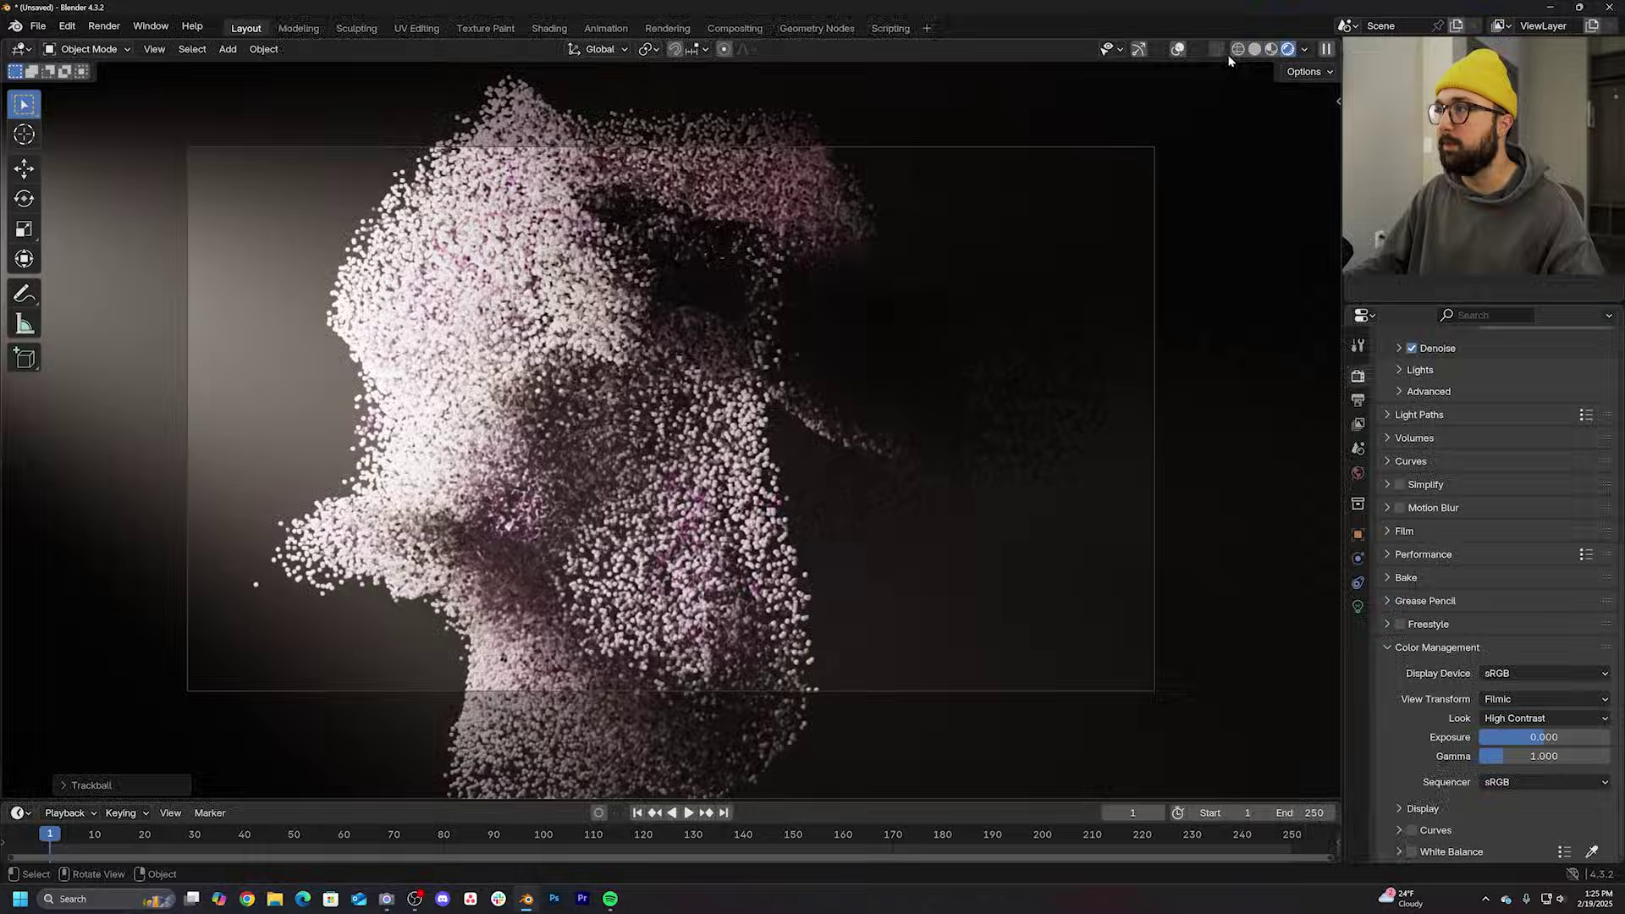
click(1254, 48)
Step: Reset the Plane's Mesh to Volume density to 1 and Noise Texture W to 0
click(801, 27)
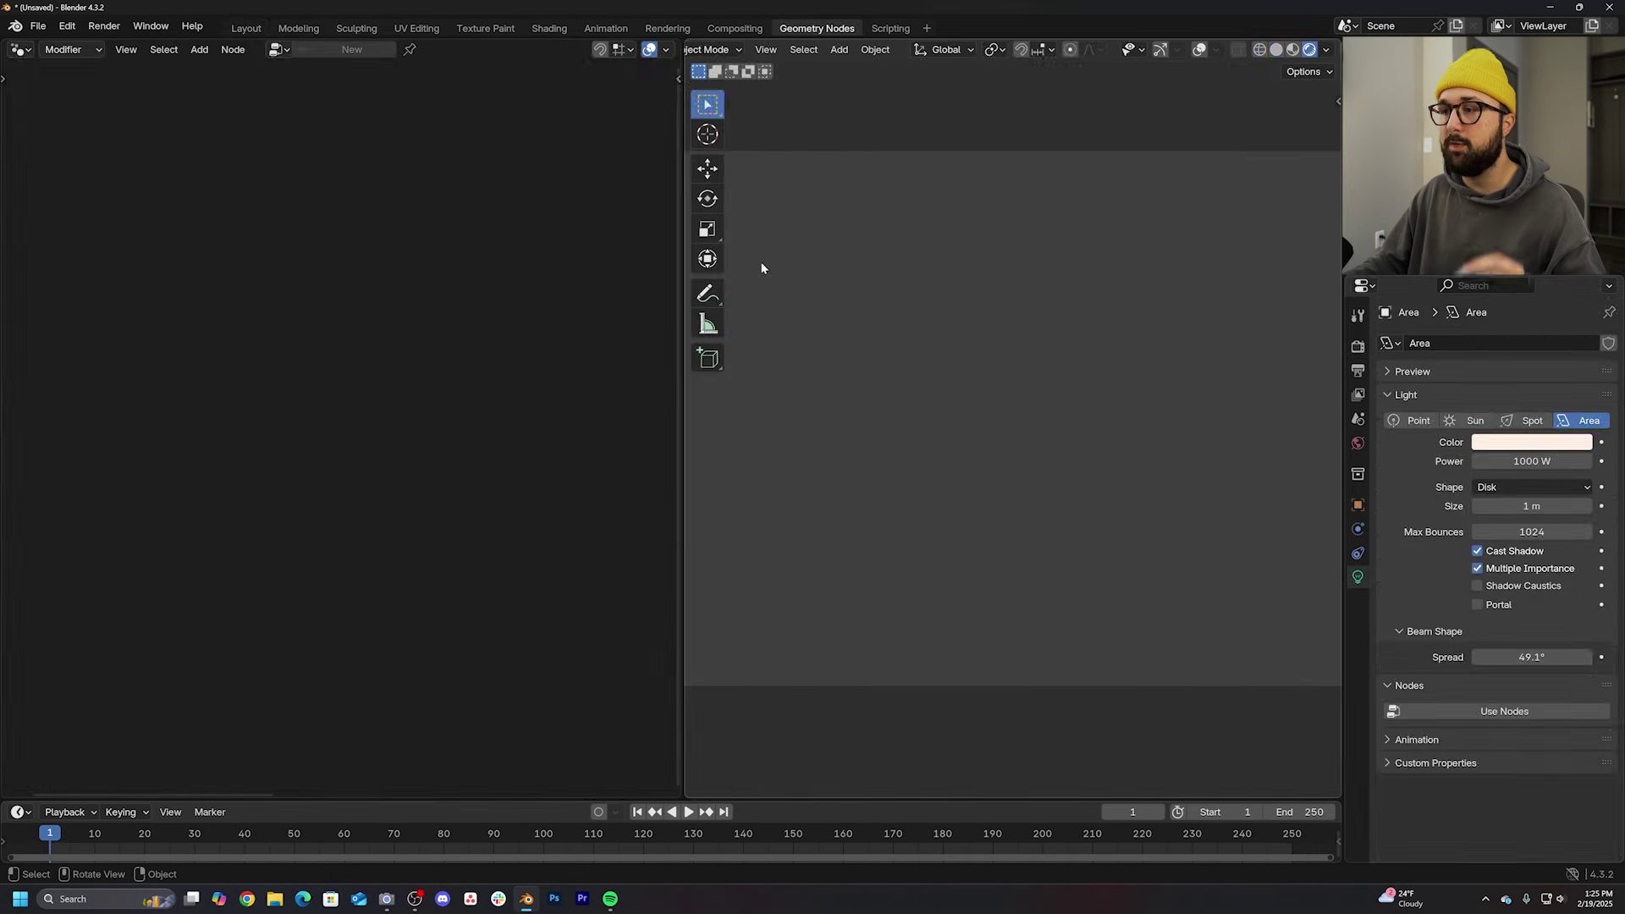
click(1275, 50)
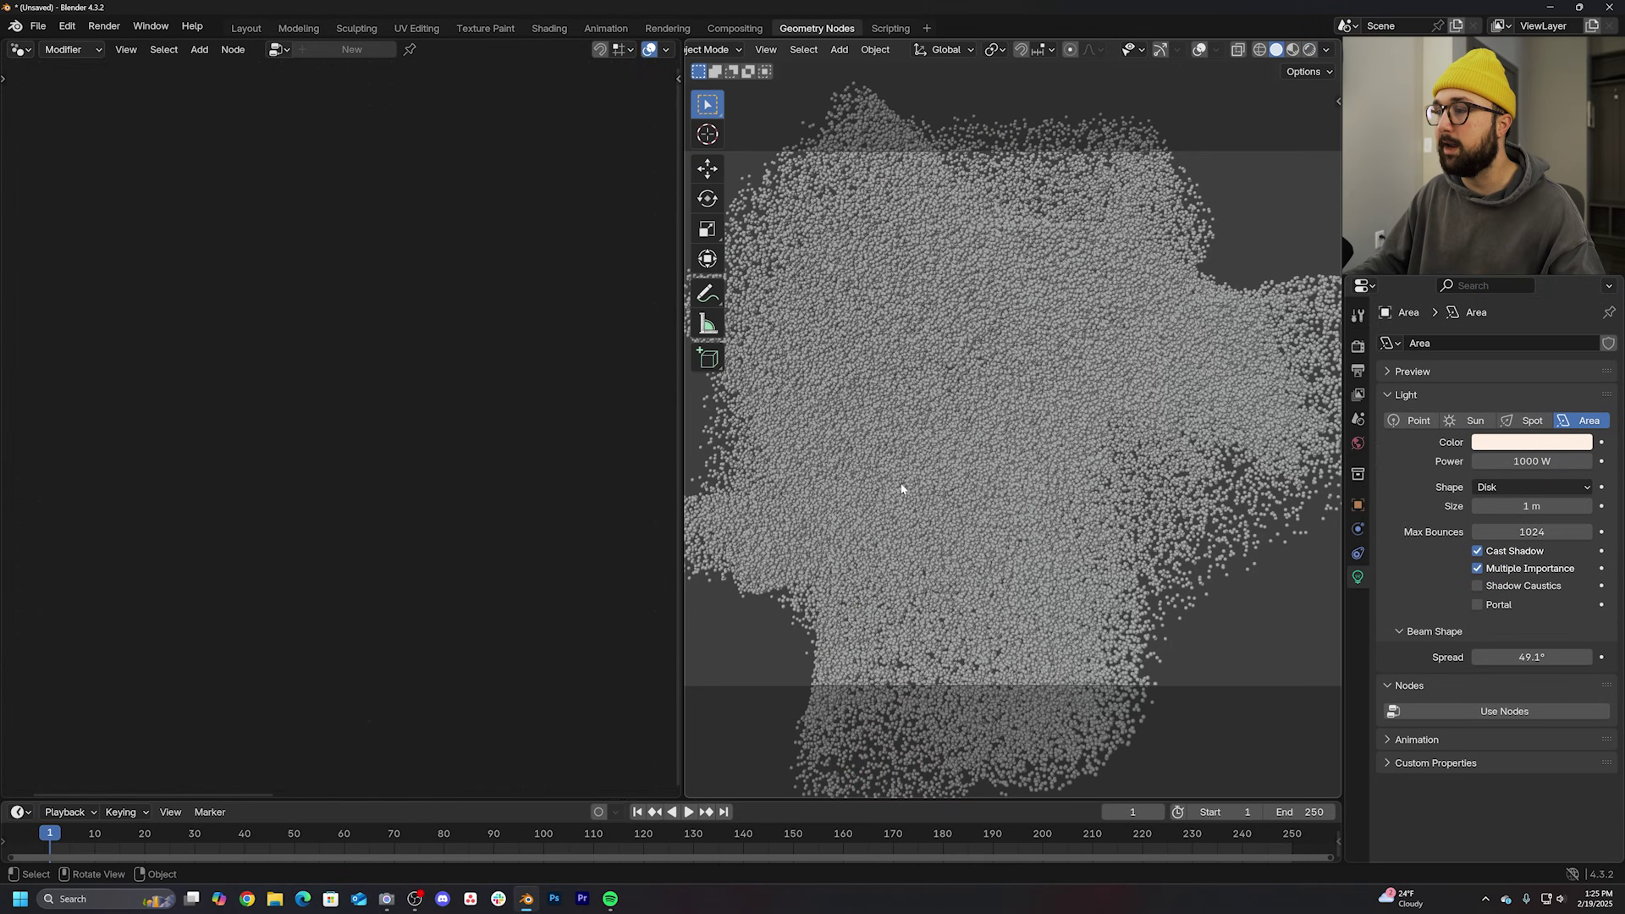
click(977, 446)
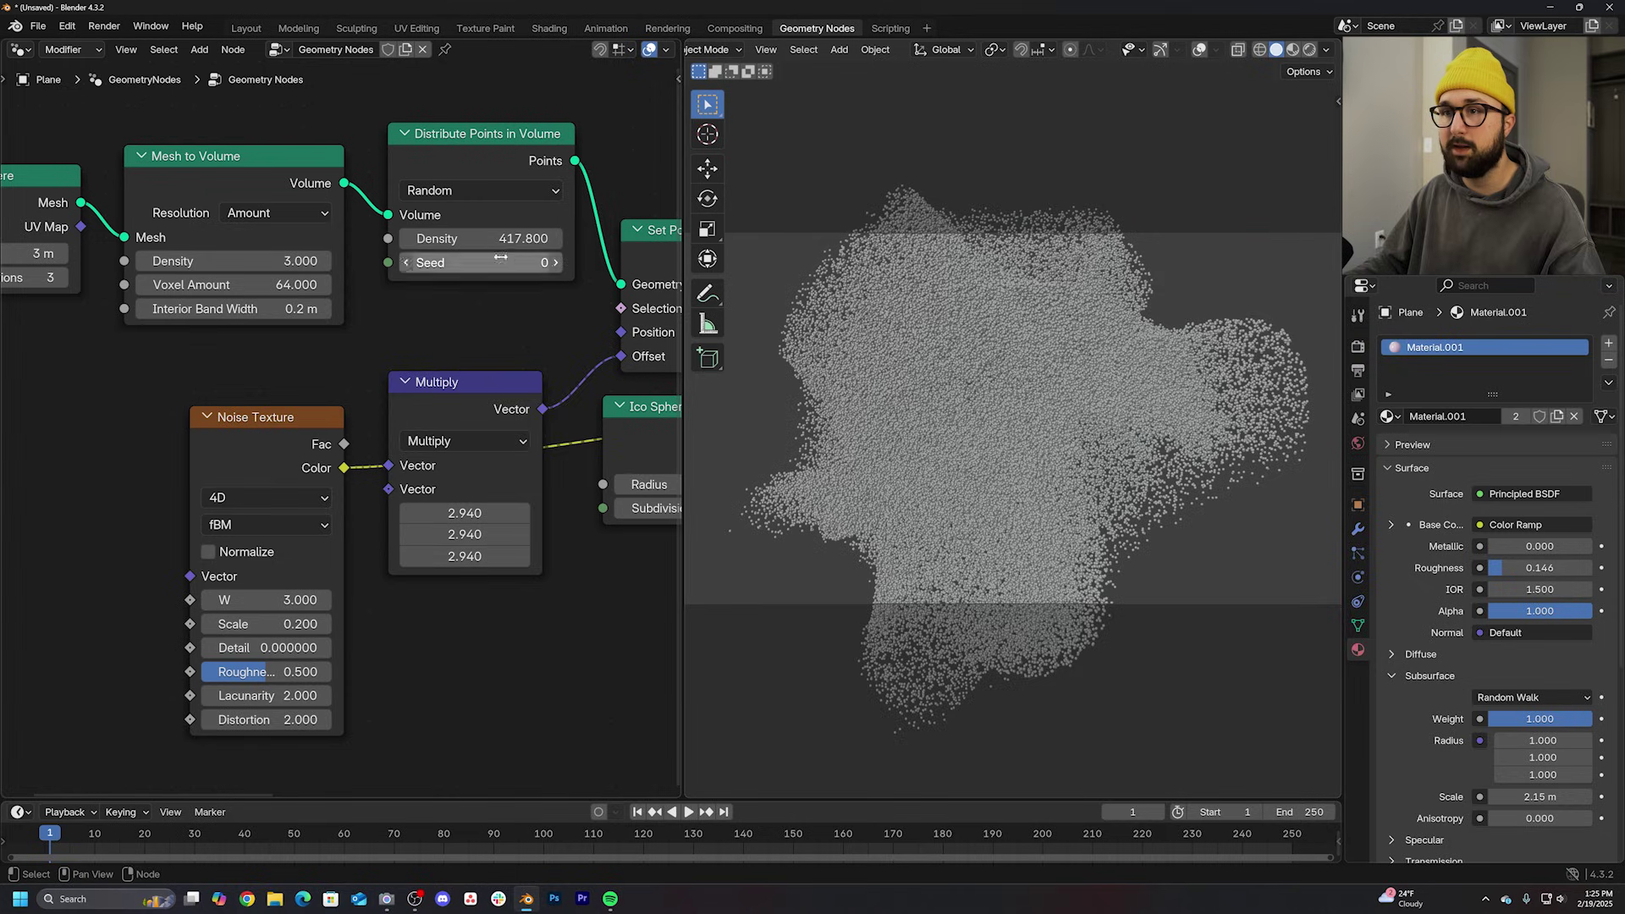
click(266, 260)
text(1)
key(Return)
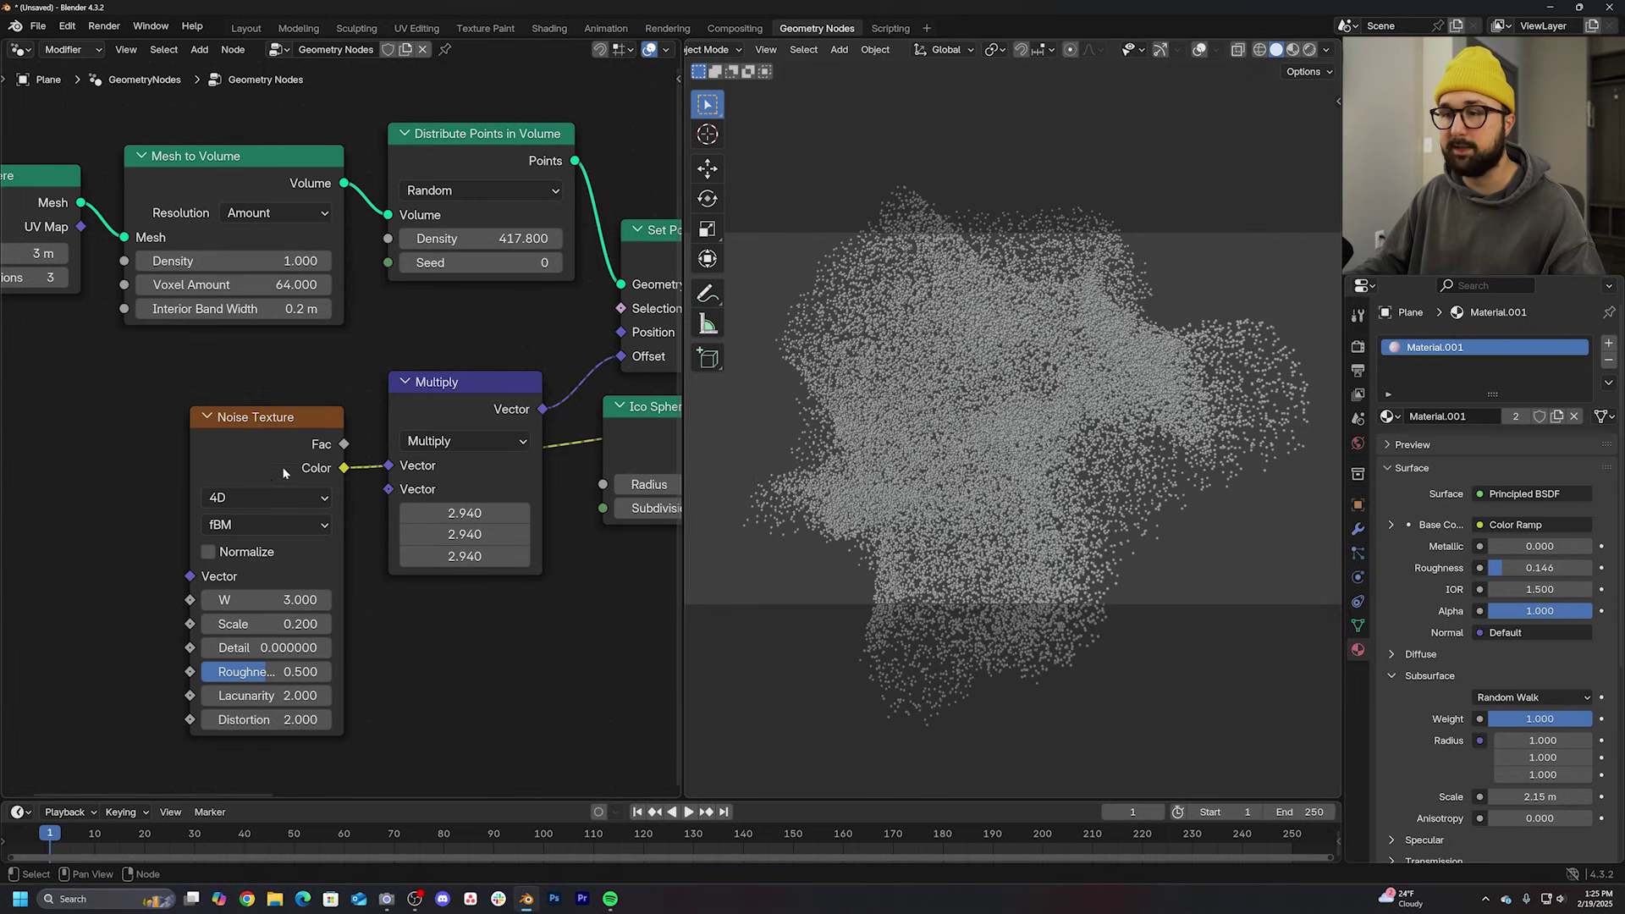
middle_drag(389, 466, 502, 428)
scroll(388, 515, up, 2)
click(371, 543)
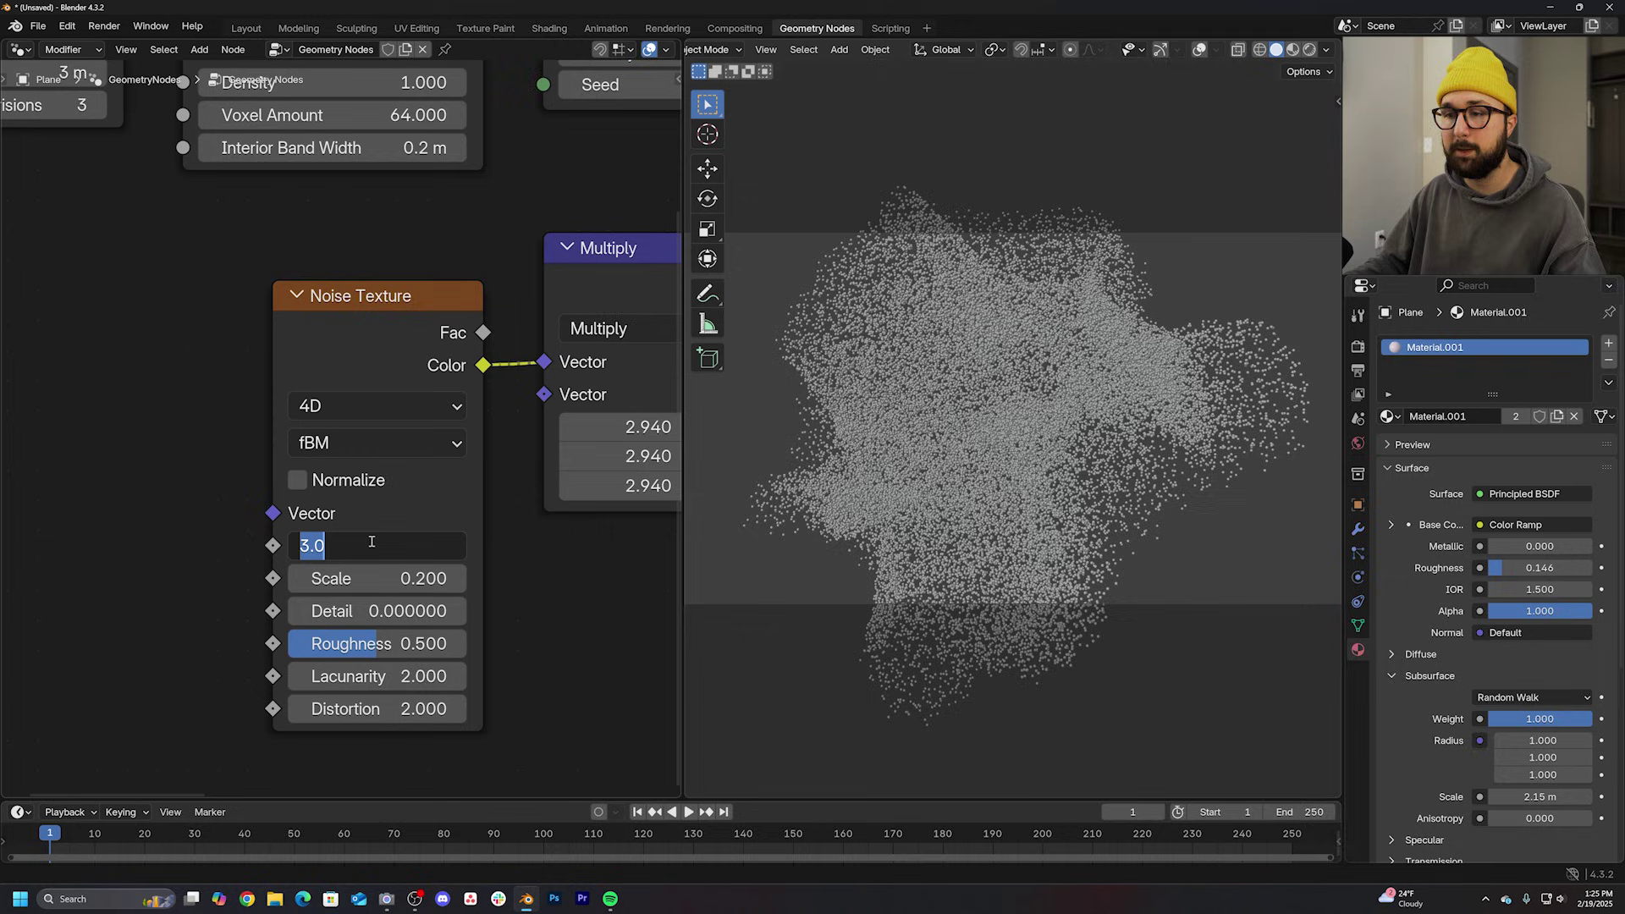
text(0)
key(Return)
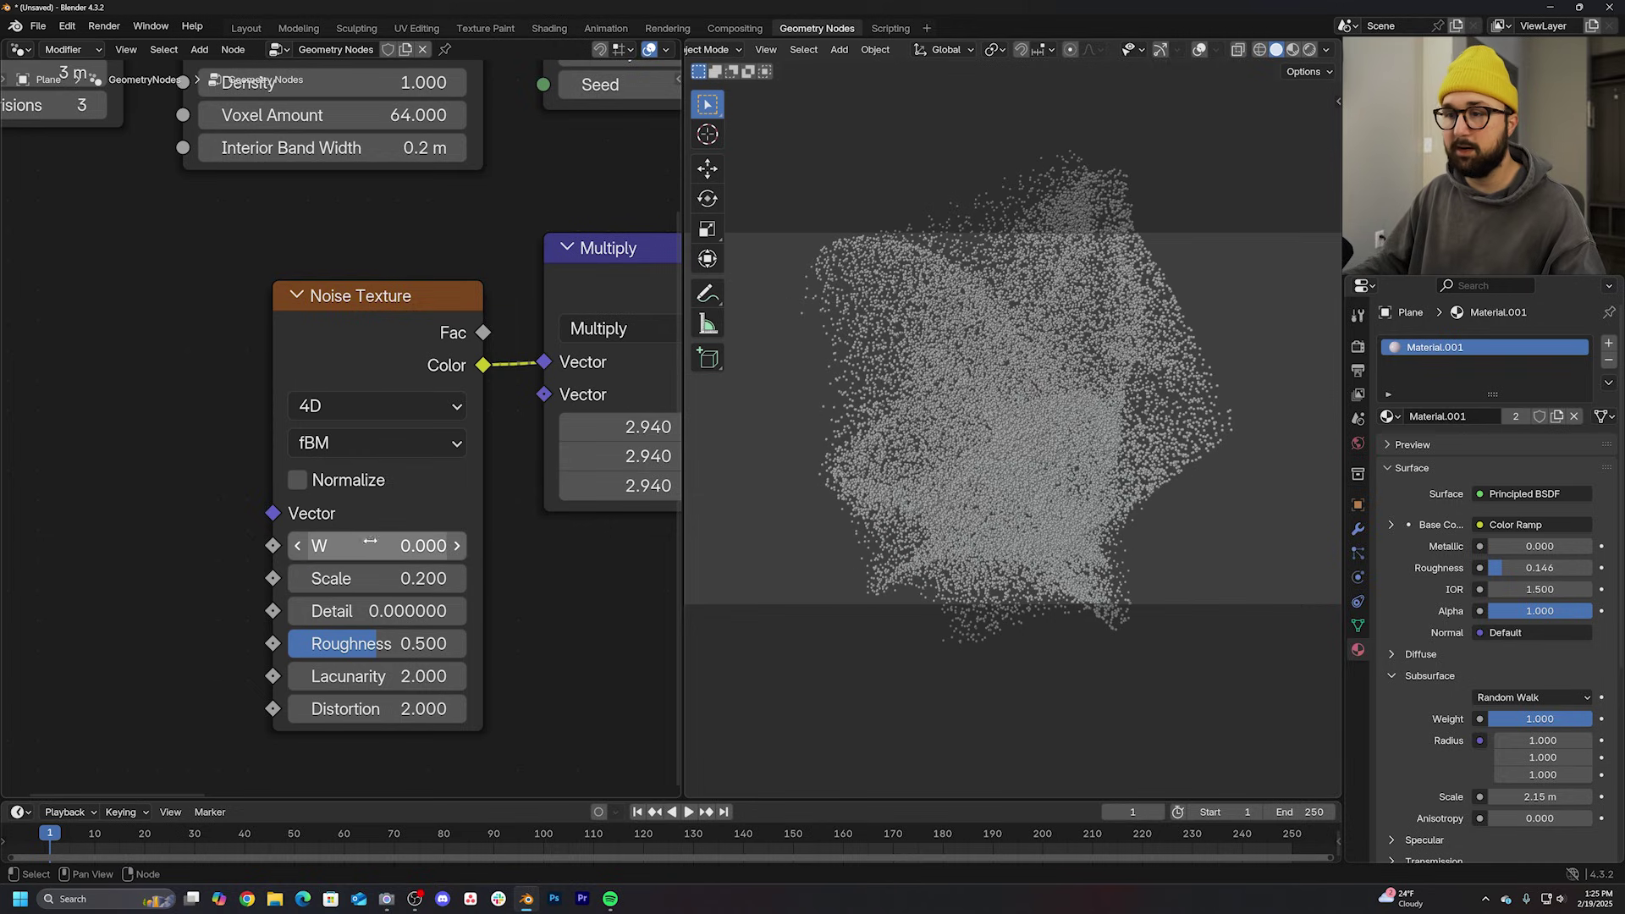
scroll(372, 542, down, 1)
Step: Duplicate the Noise Texture node and arrange both copies at the left of the graph
drag(353, 363, 243, 329)
key(shift+d)
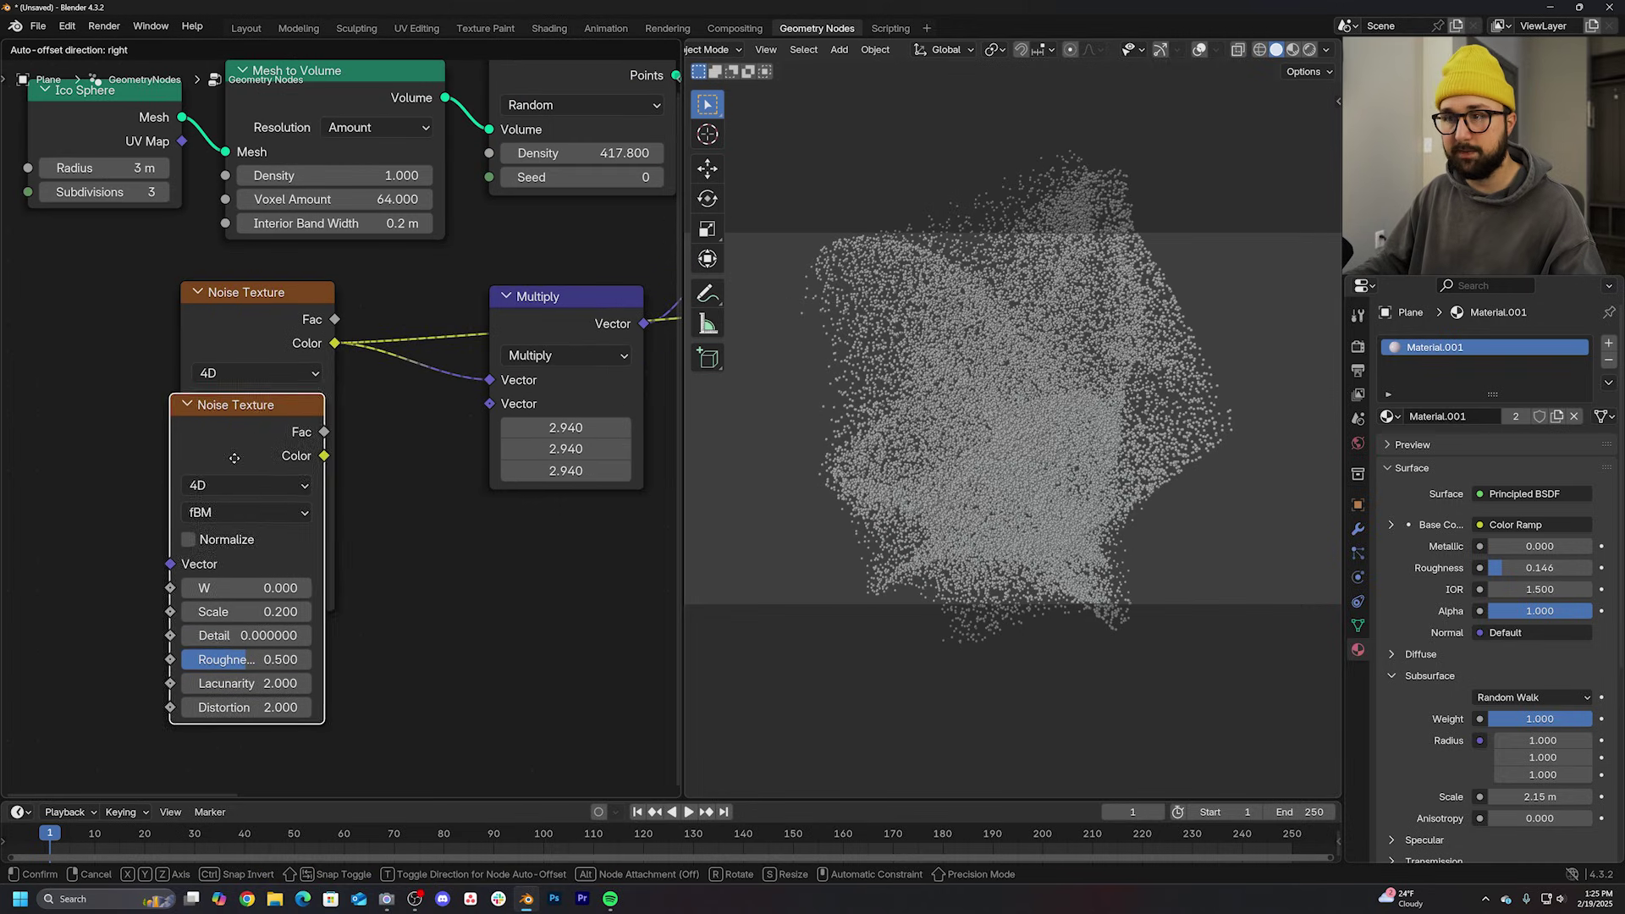
click(226, 690)
scroll(226, 688, down, 2)
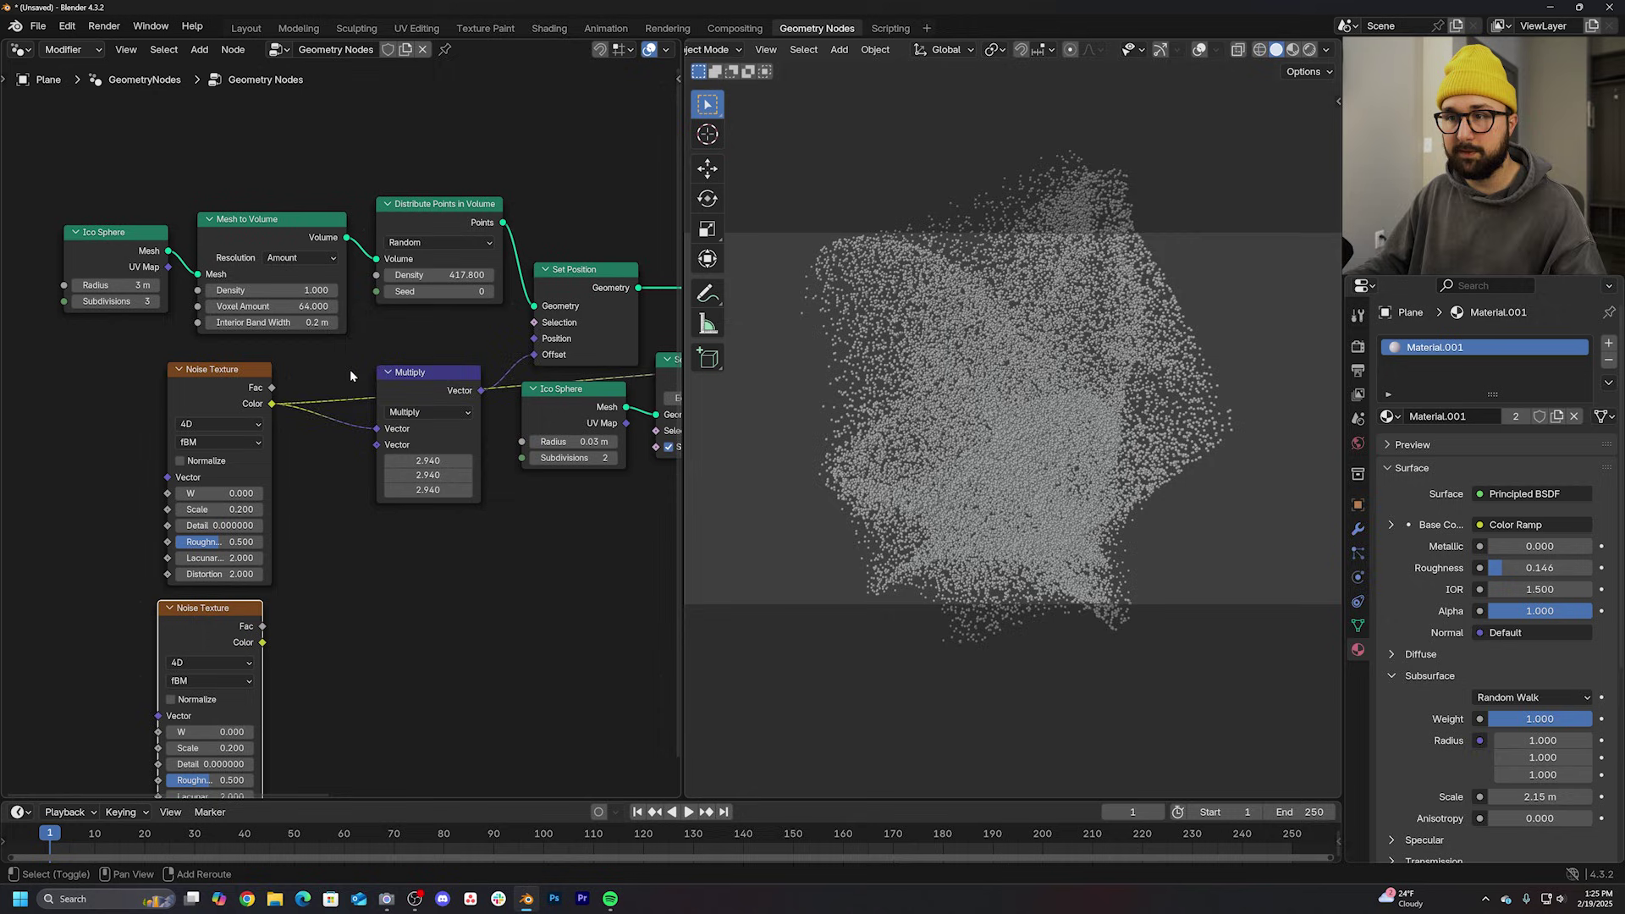
shift+right_drag(342, 362, 324, 419)
middle_drag(316, 509, 494, 509)
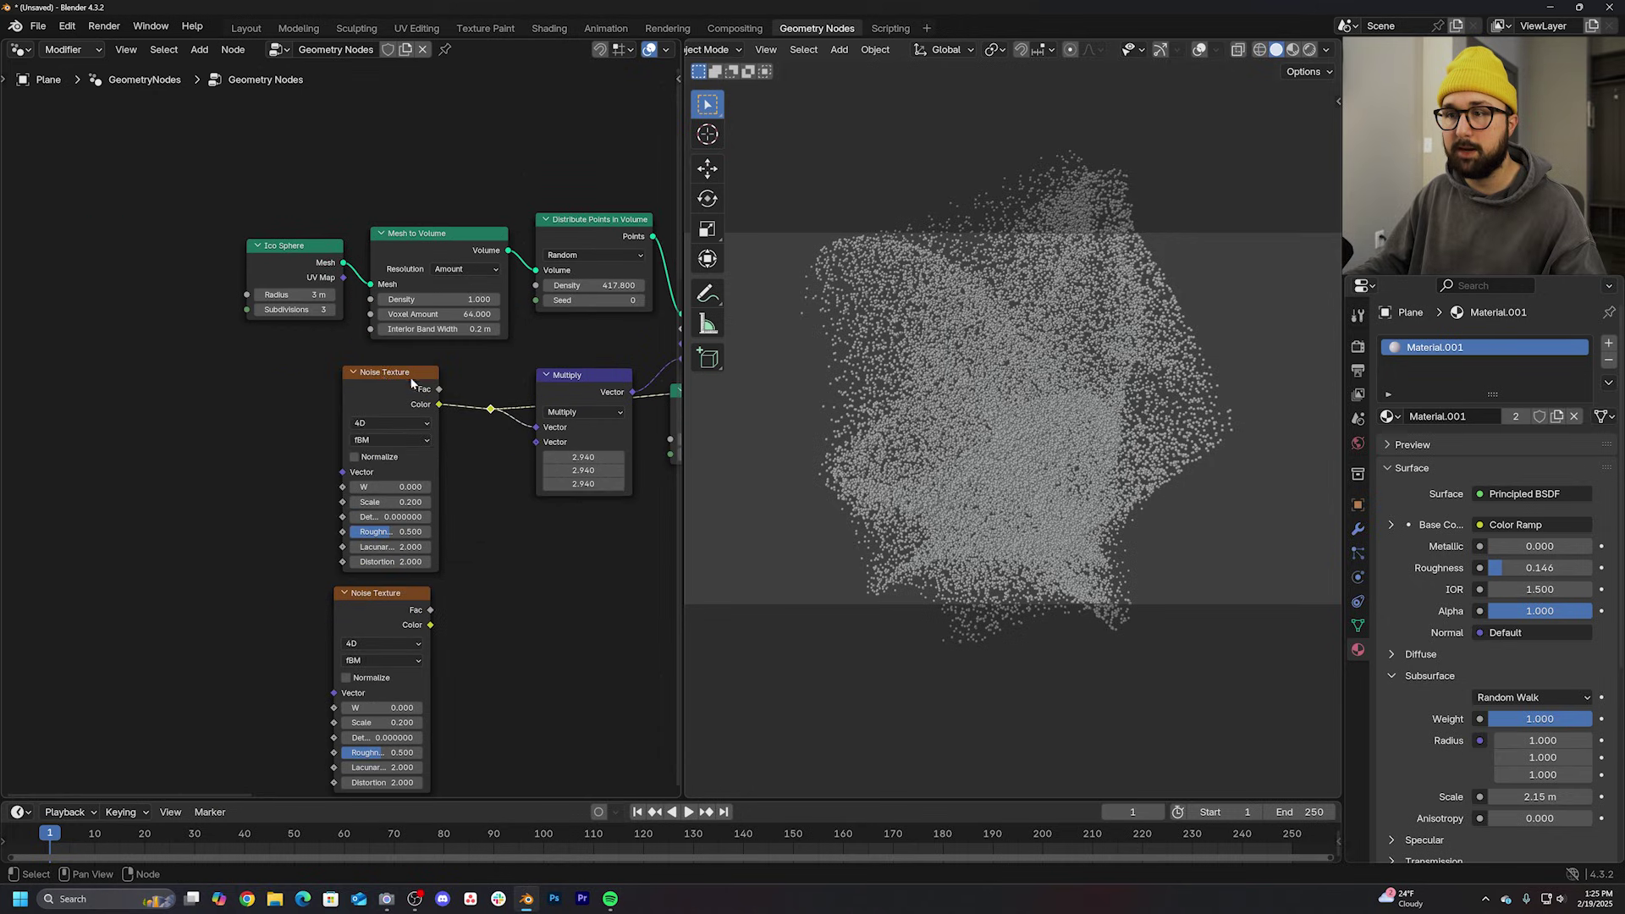
drag(381, 368, 218, 371)
drag(317, 598, 191, 613)
Step: Insert a Mix (Color) node on the noise link and wire the second noise Color into B
key(shift+a)
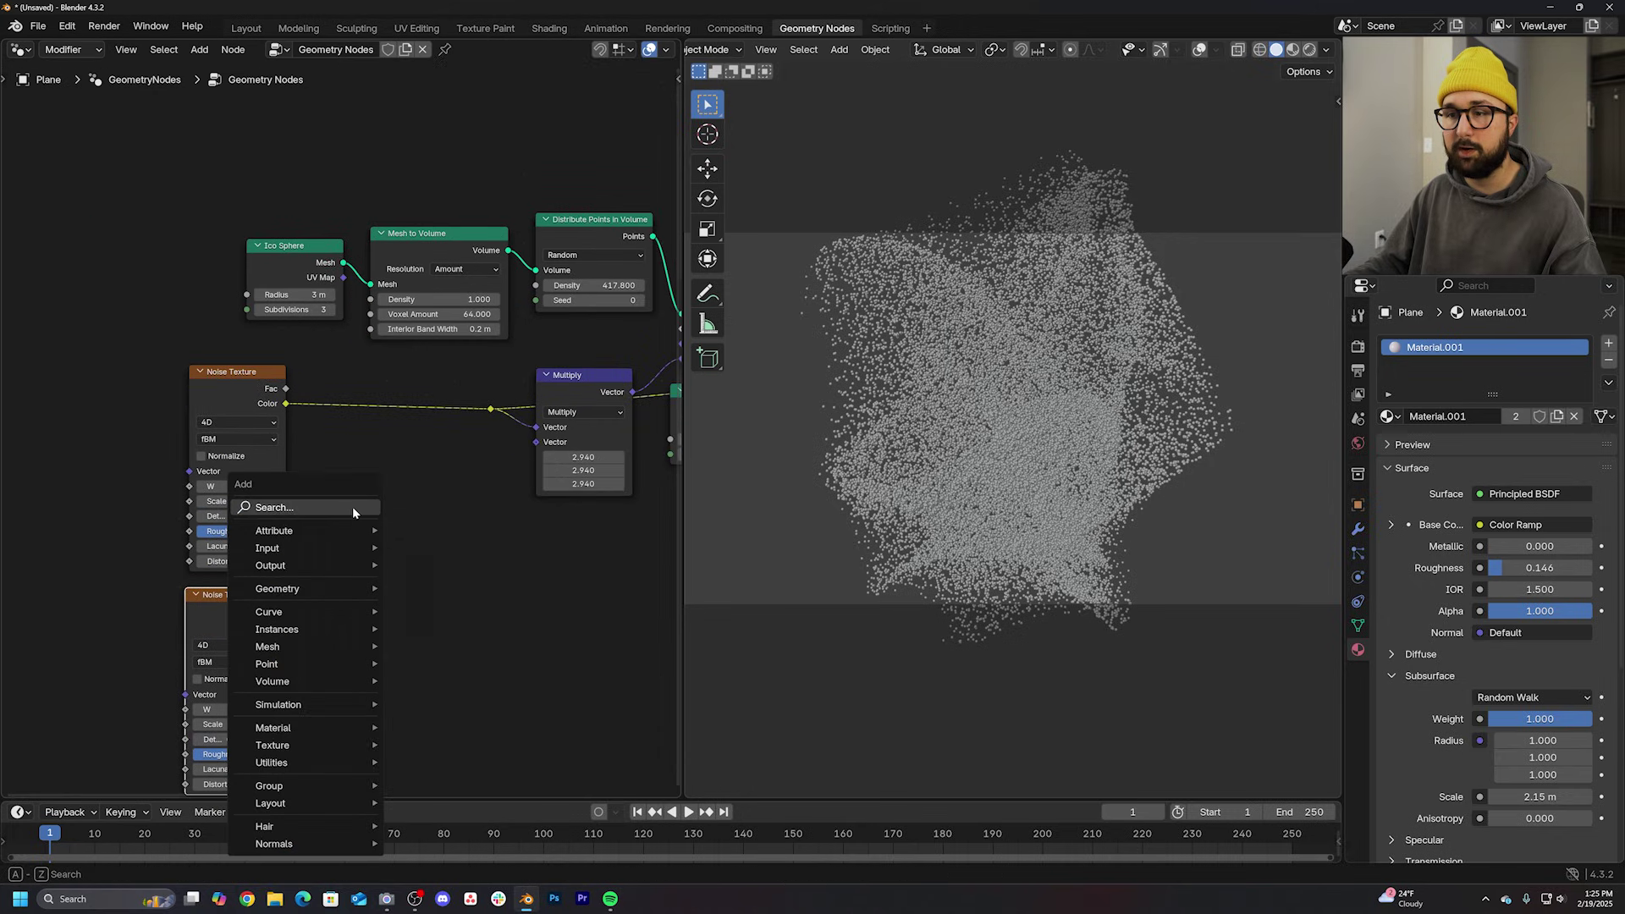
text(mix)
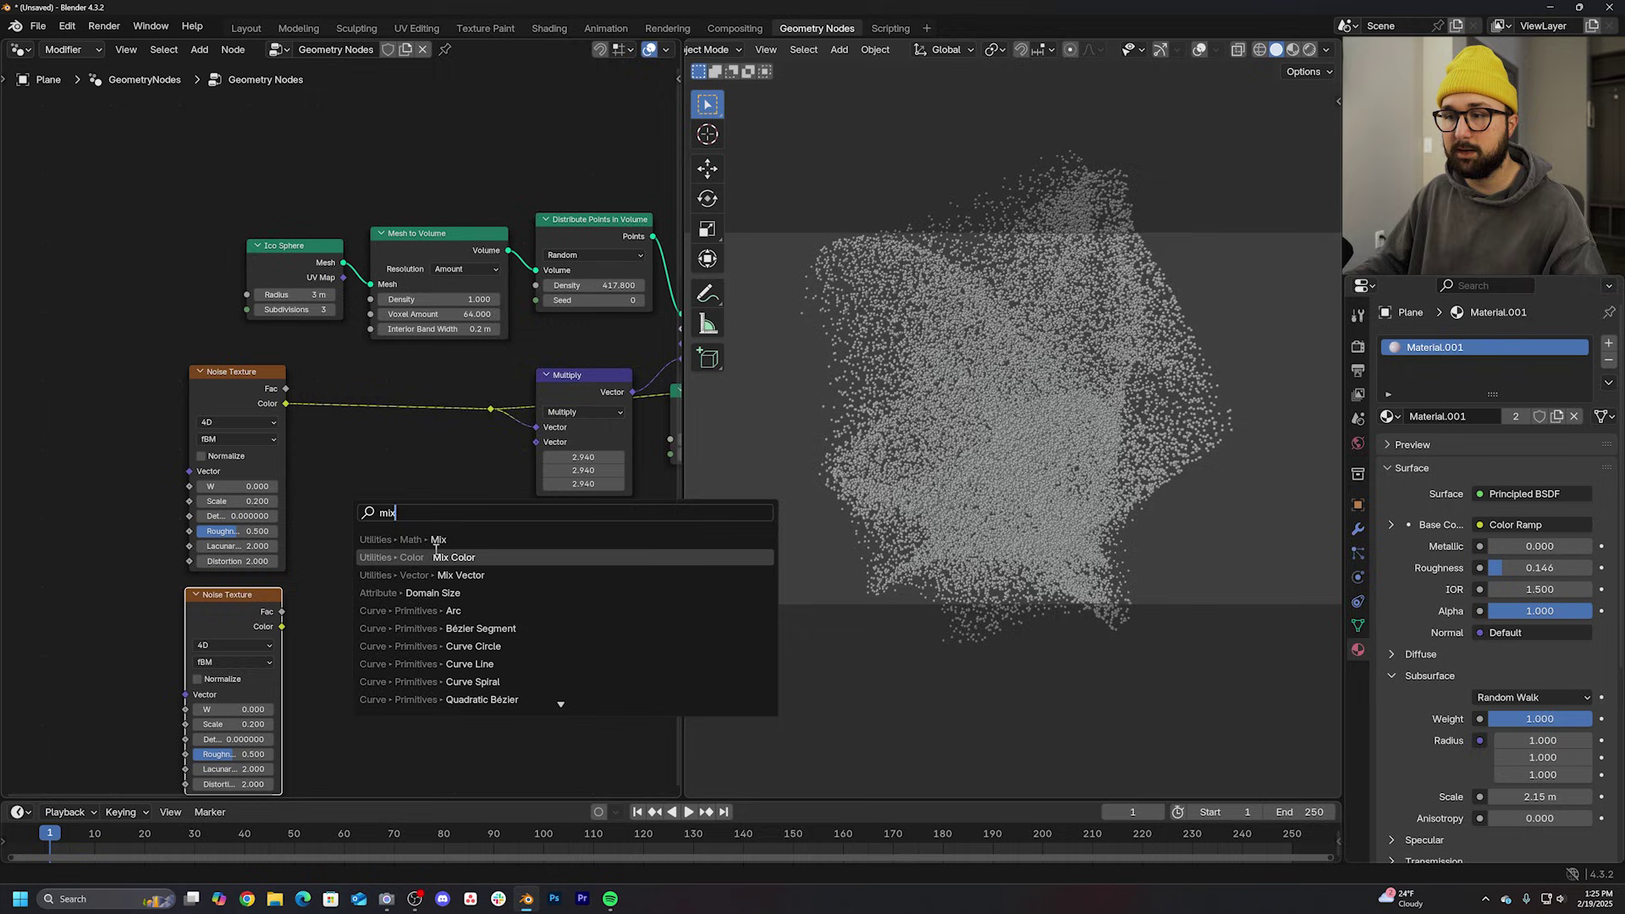
click(437, 559)
click(412, 403)
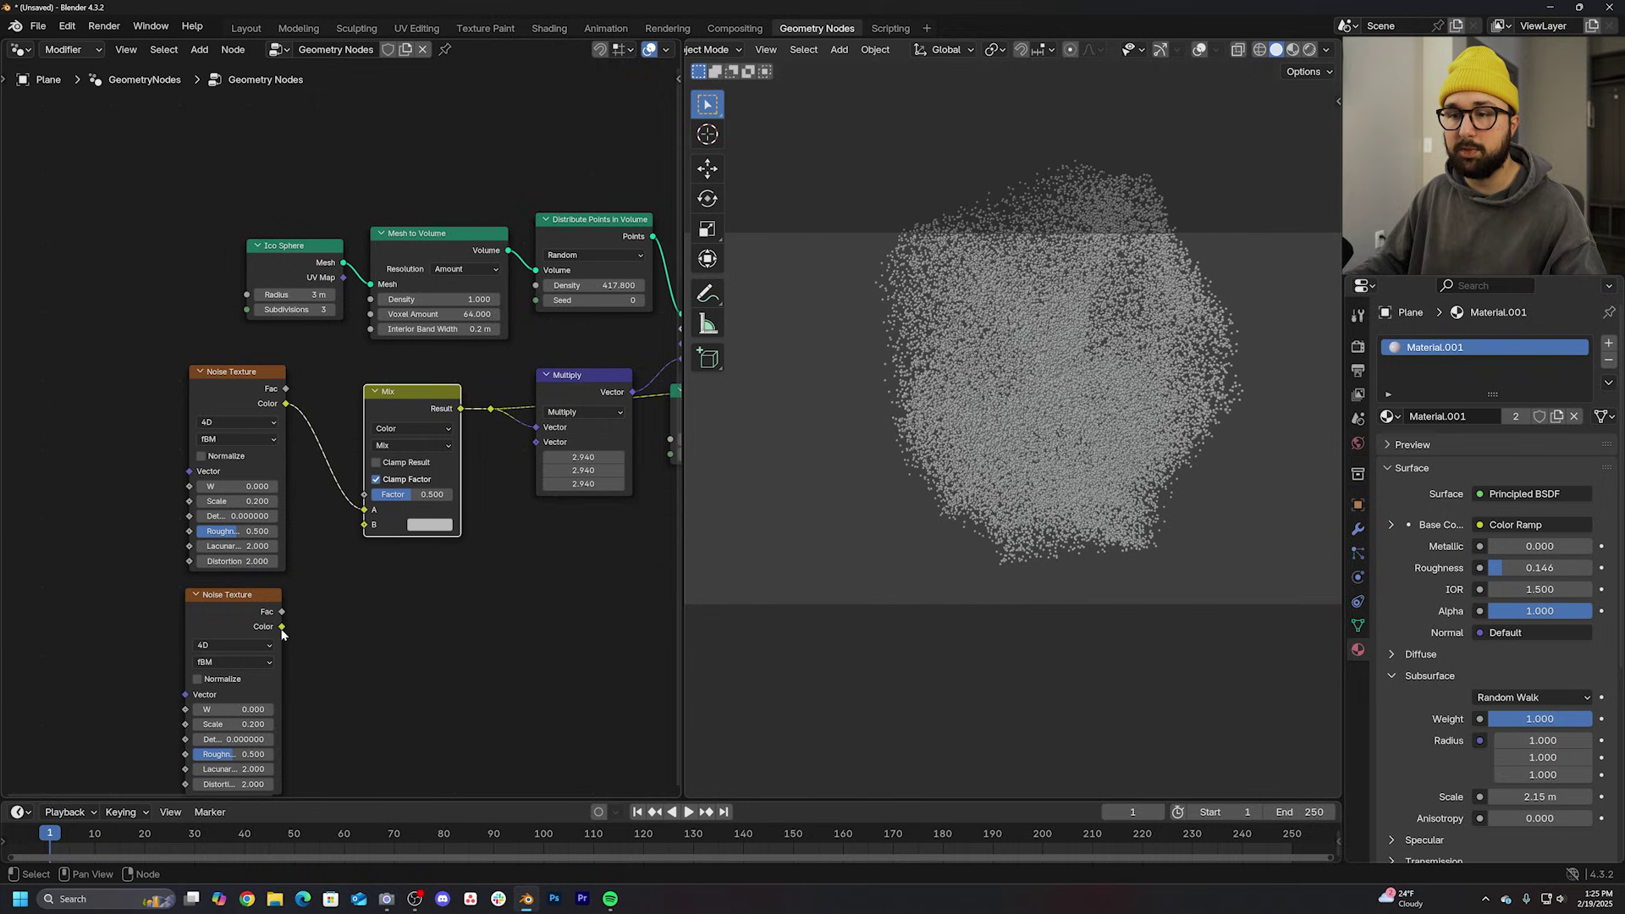
drag(283, 626, 365, 525)
scroll(314, 418, up, 2)
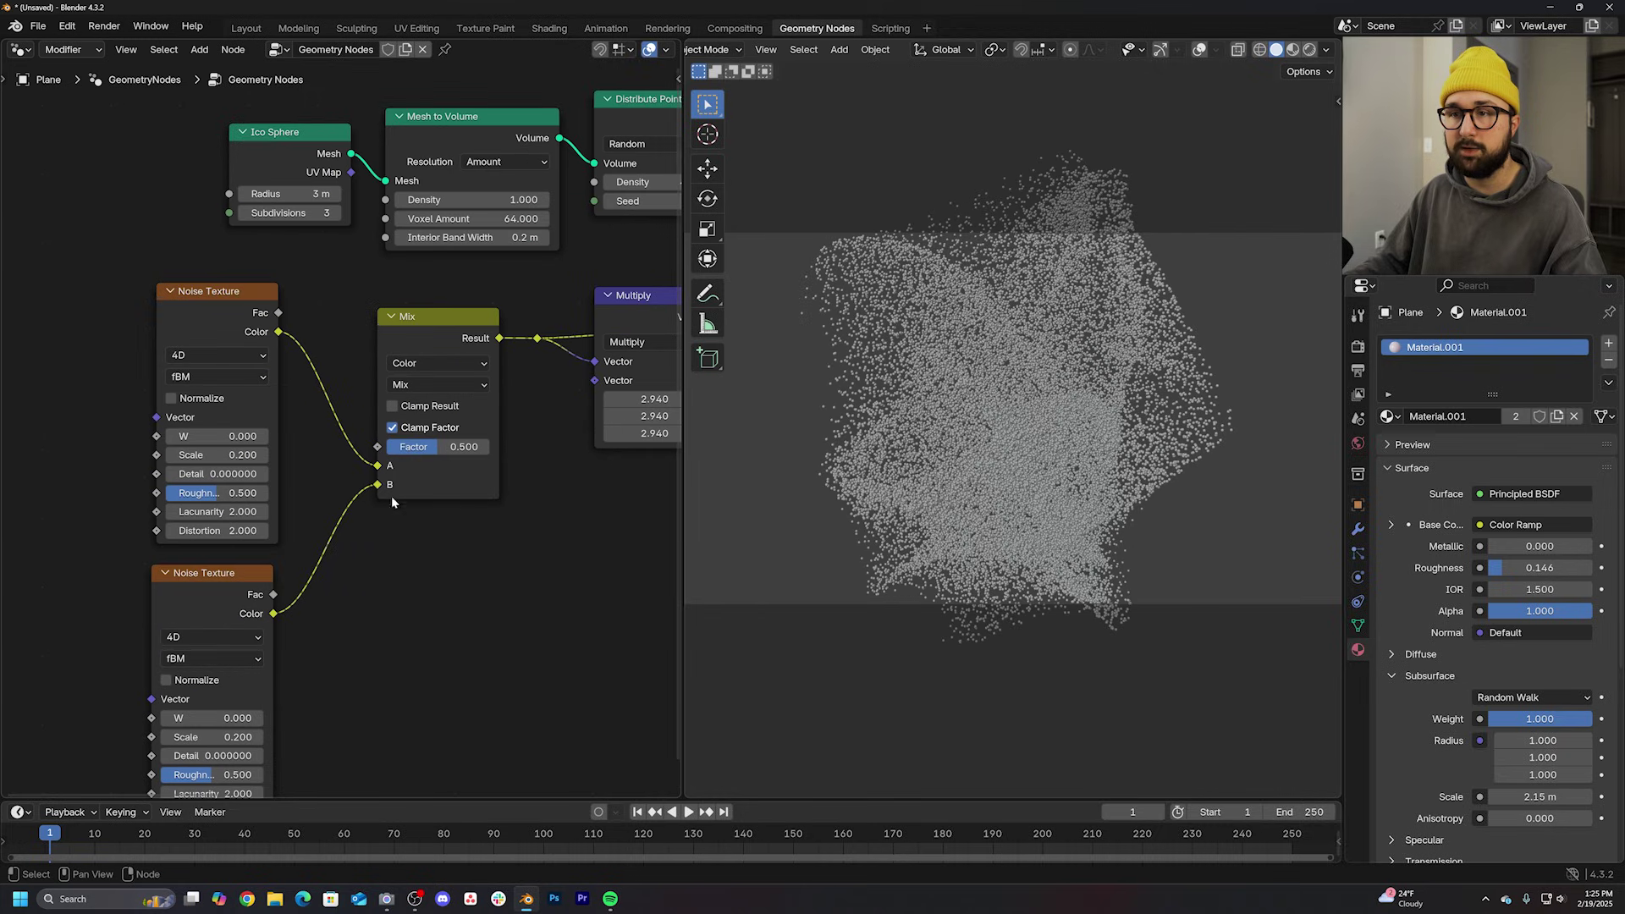
drag(204, 582, 197, 592)
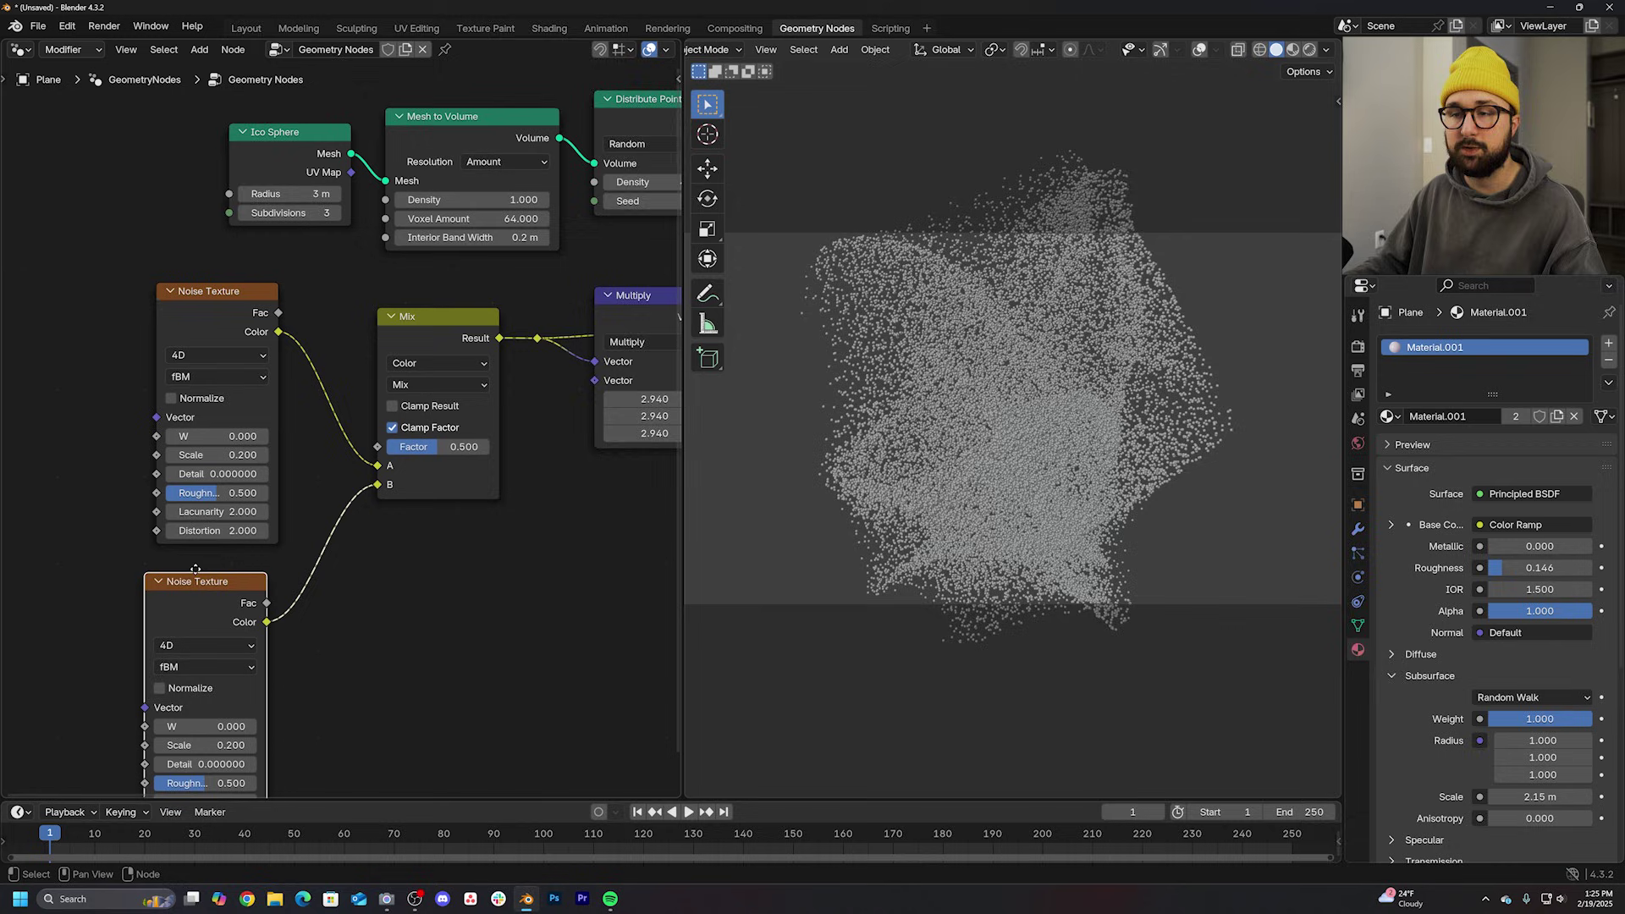
middle_drag(328, 611, 384, 563)
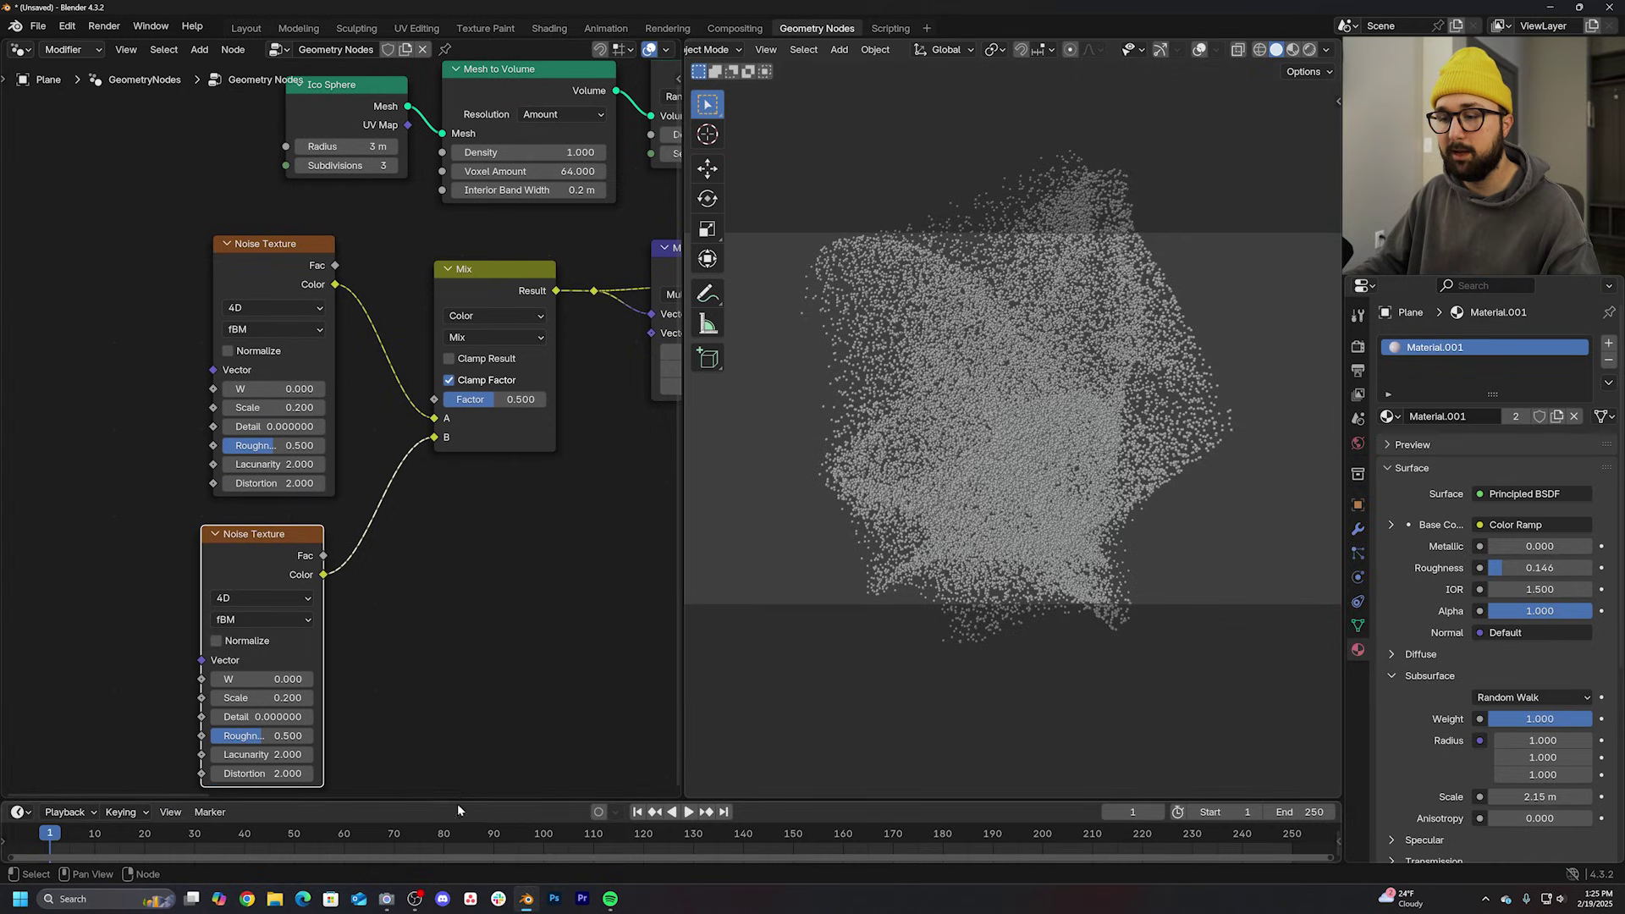
Step: Keyframe noise W and Mix factor 0 at frame 0, then W 5 and factor 1 at frame 250
drag(458, 801, 456, 737)
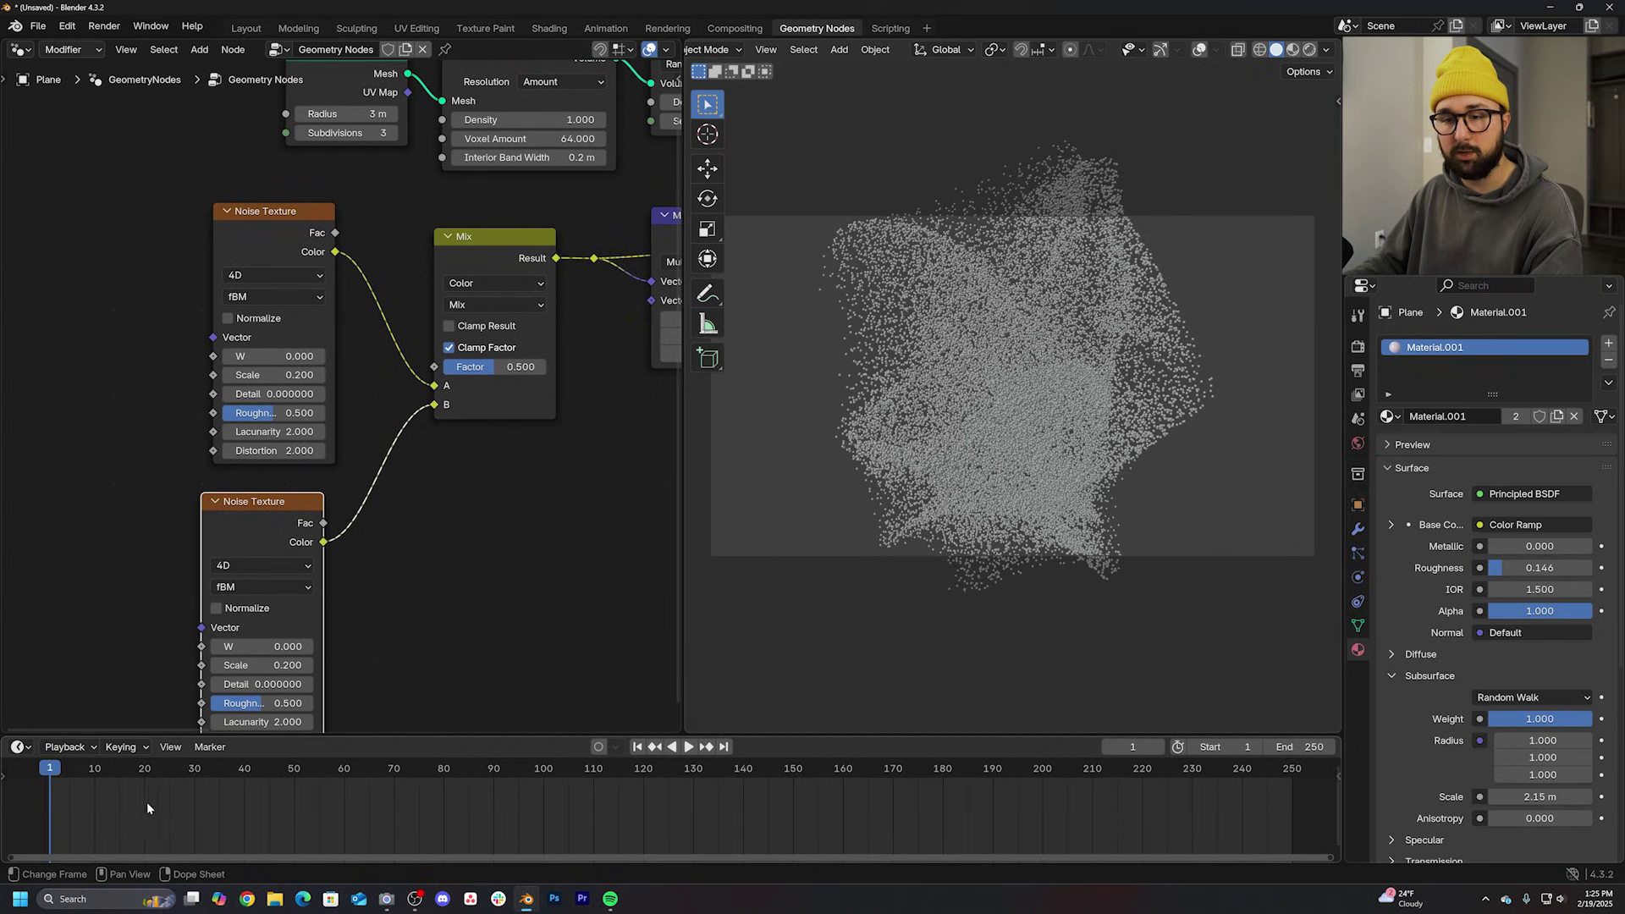
click(44, 797)
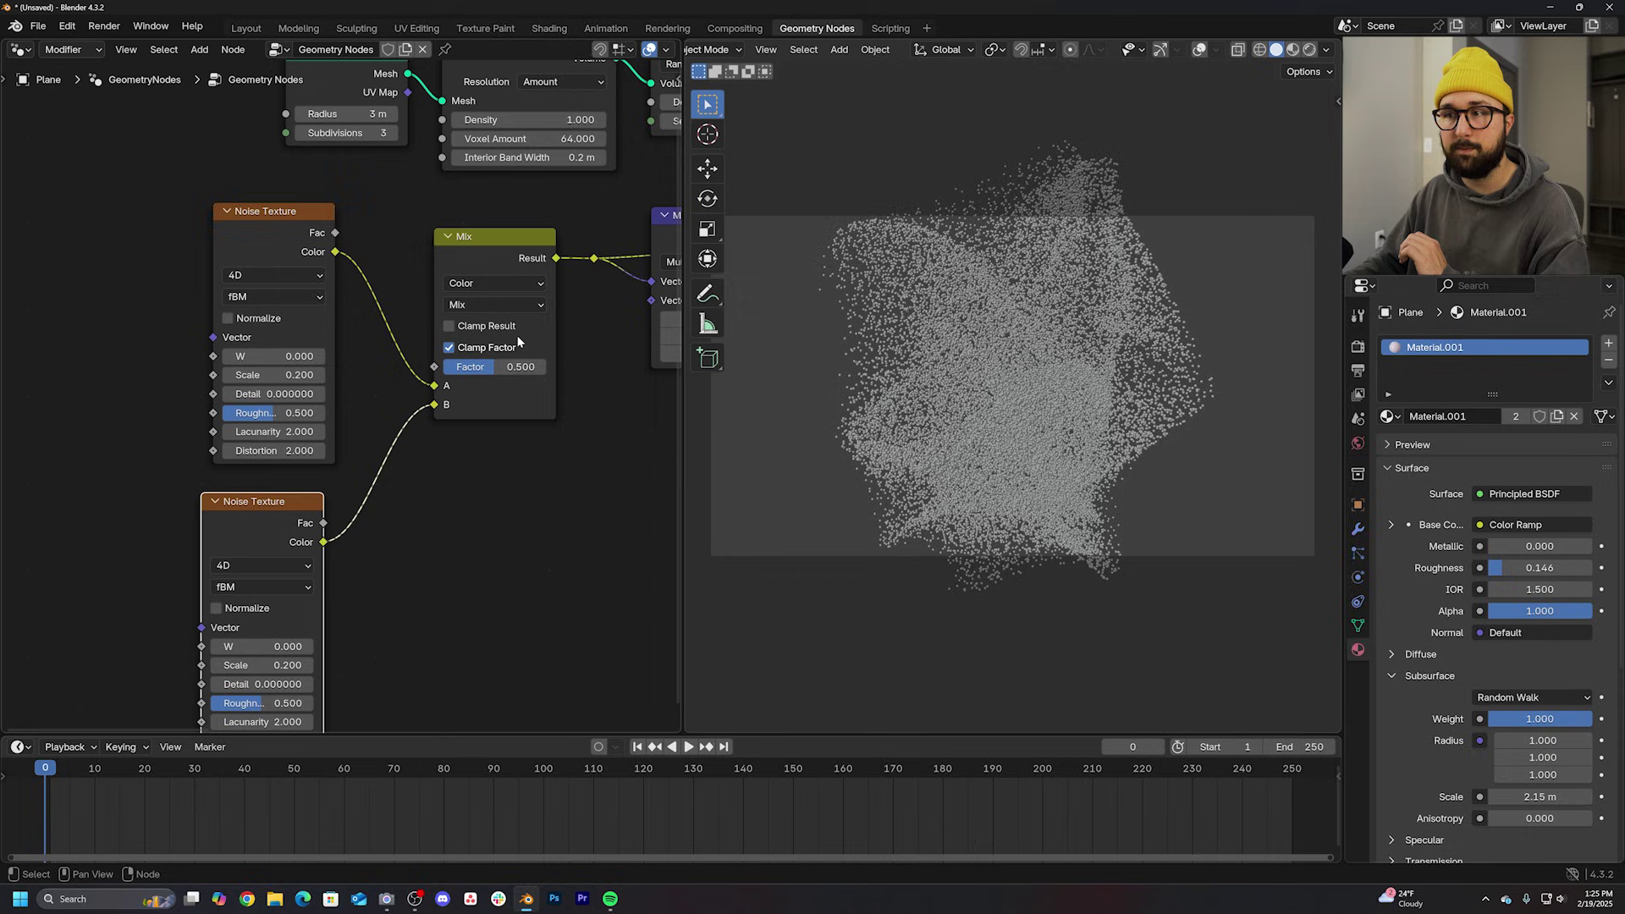
drag(535, 364, 444, 366)
key(i)
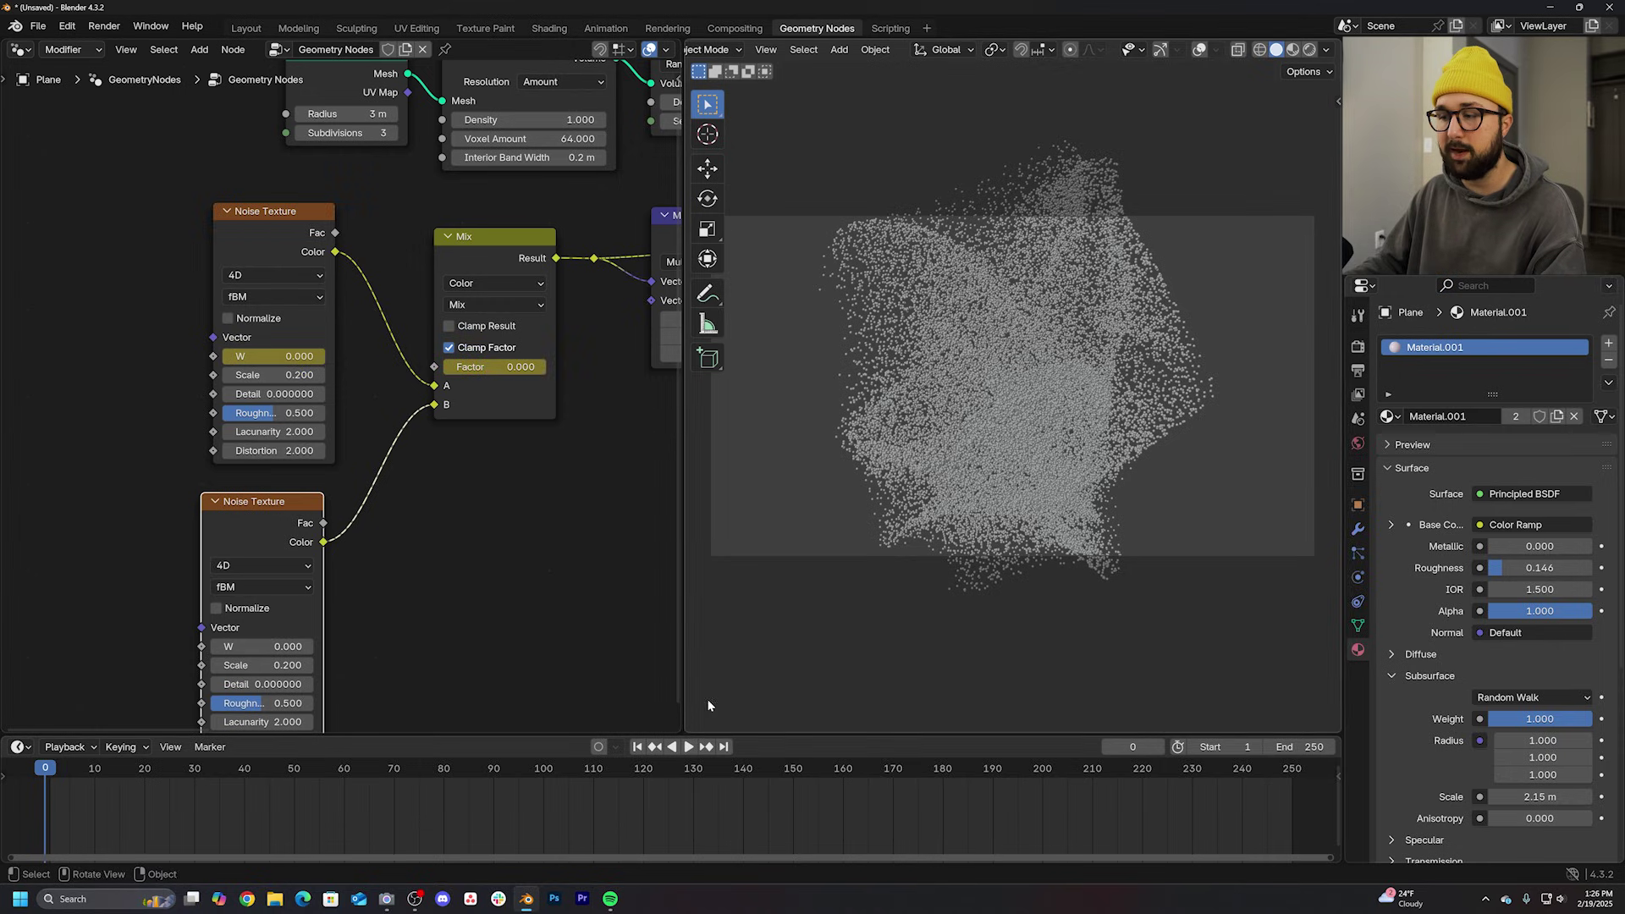
click(723, 747)
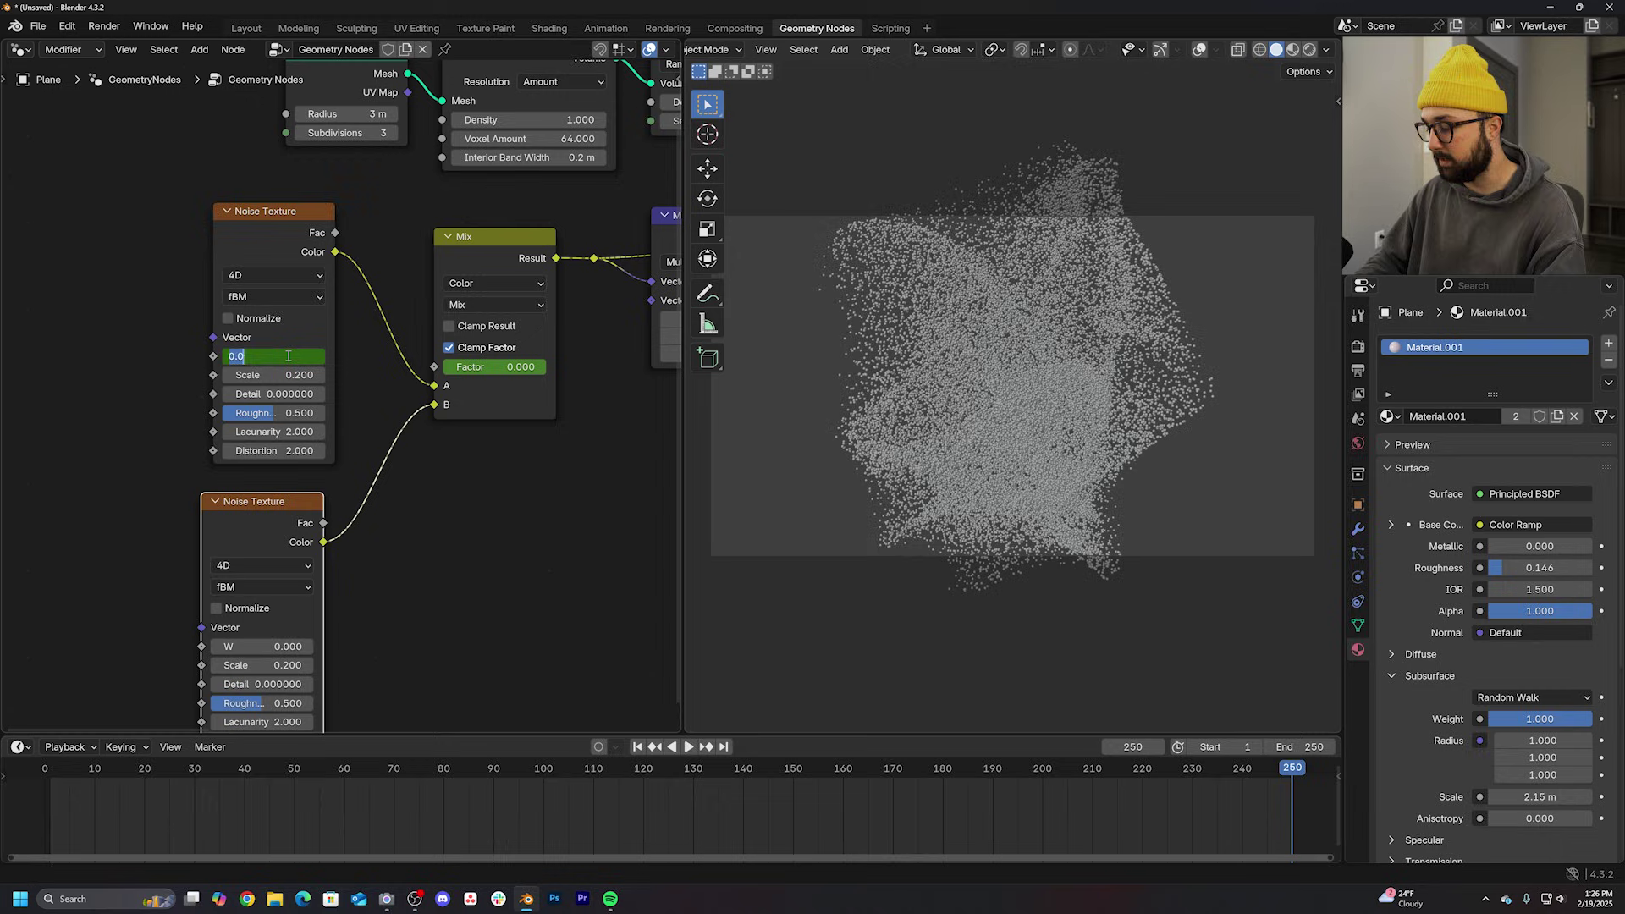
drag(288, 355, 287, 356)
key(i)
drag(508, 367, 522, 366)
key(i)
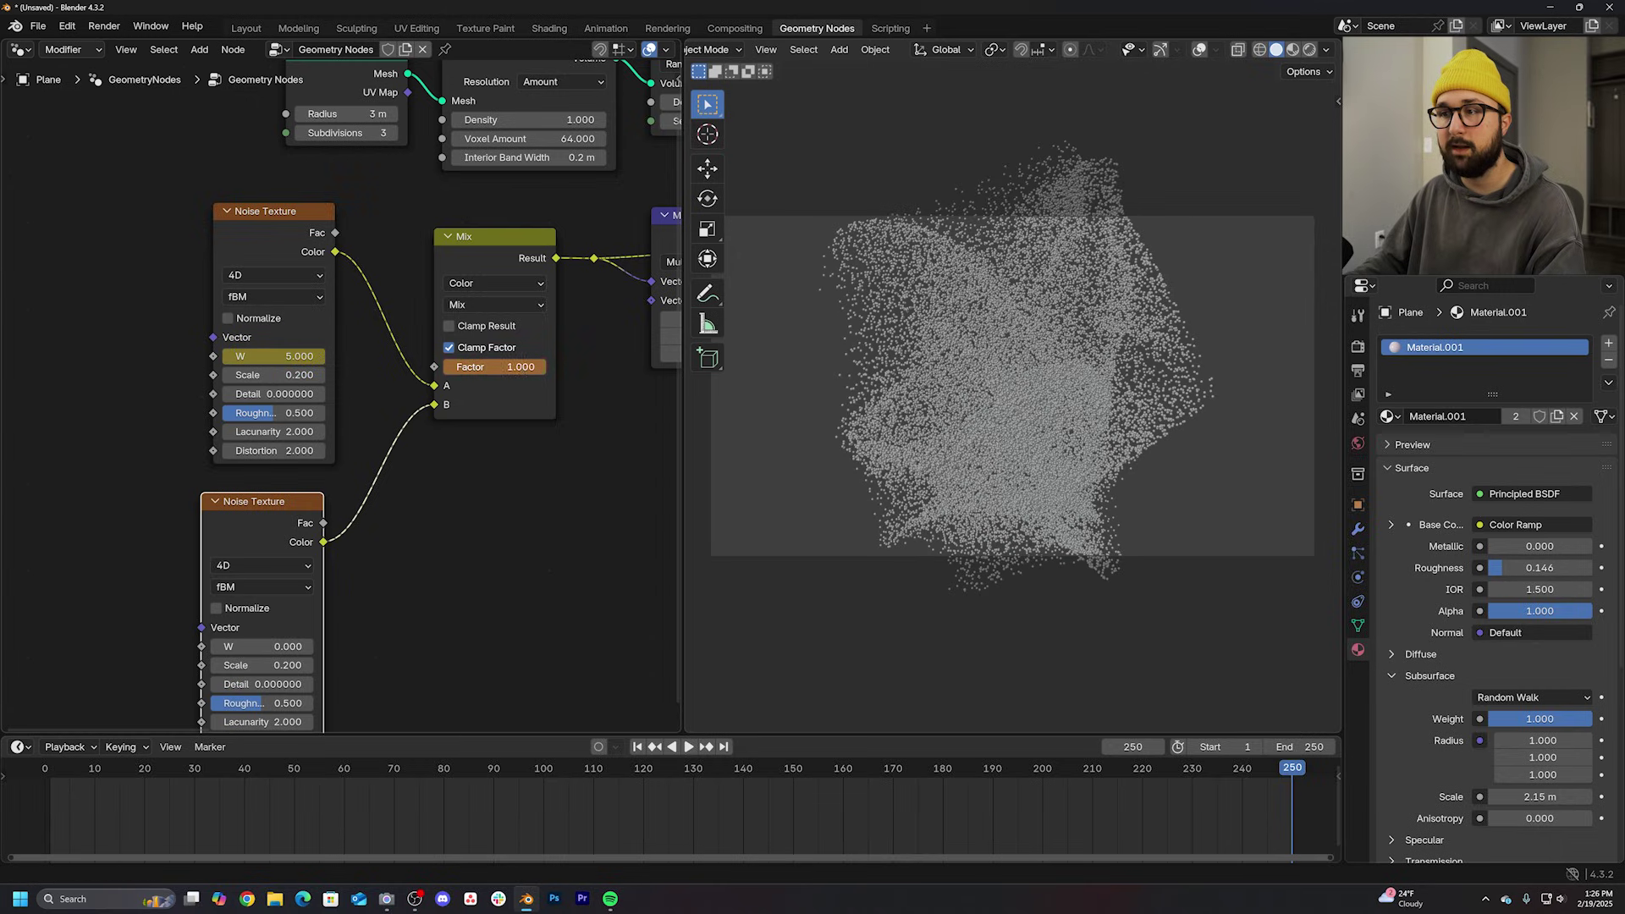
scroll(537, 453, down, 3)
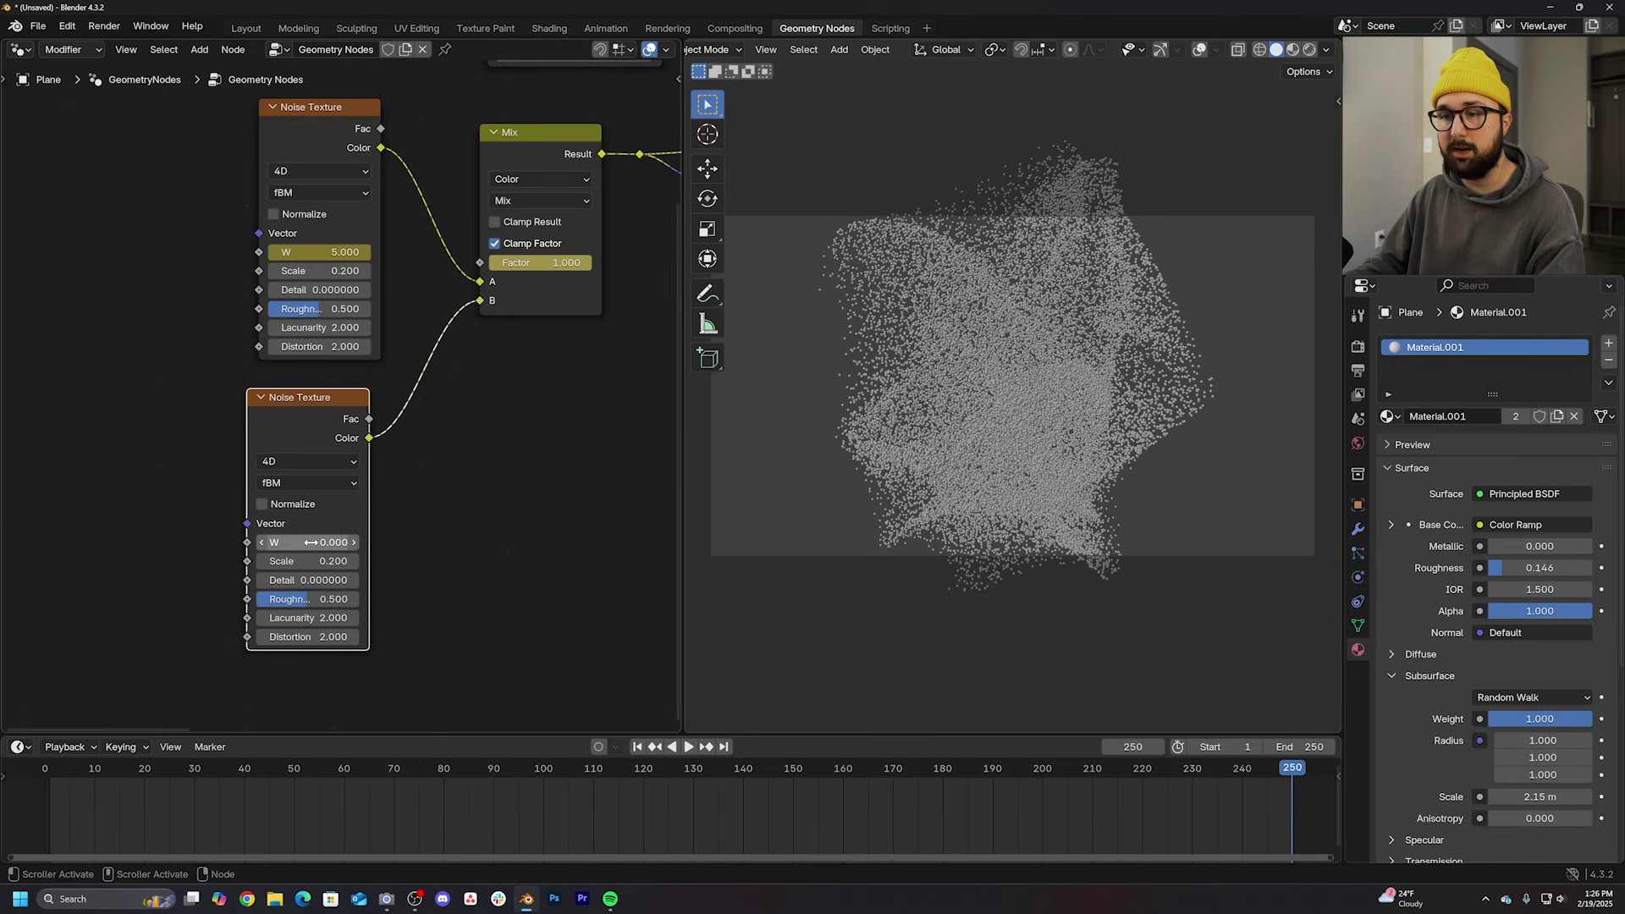
Step: Play the animation from frame 0 and set the Mesh to Volume density to 3
click(636, 748)
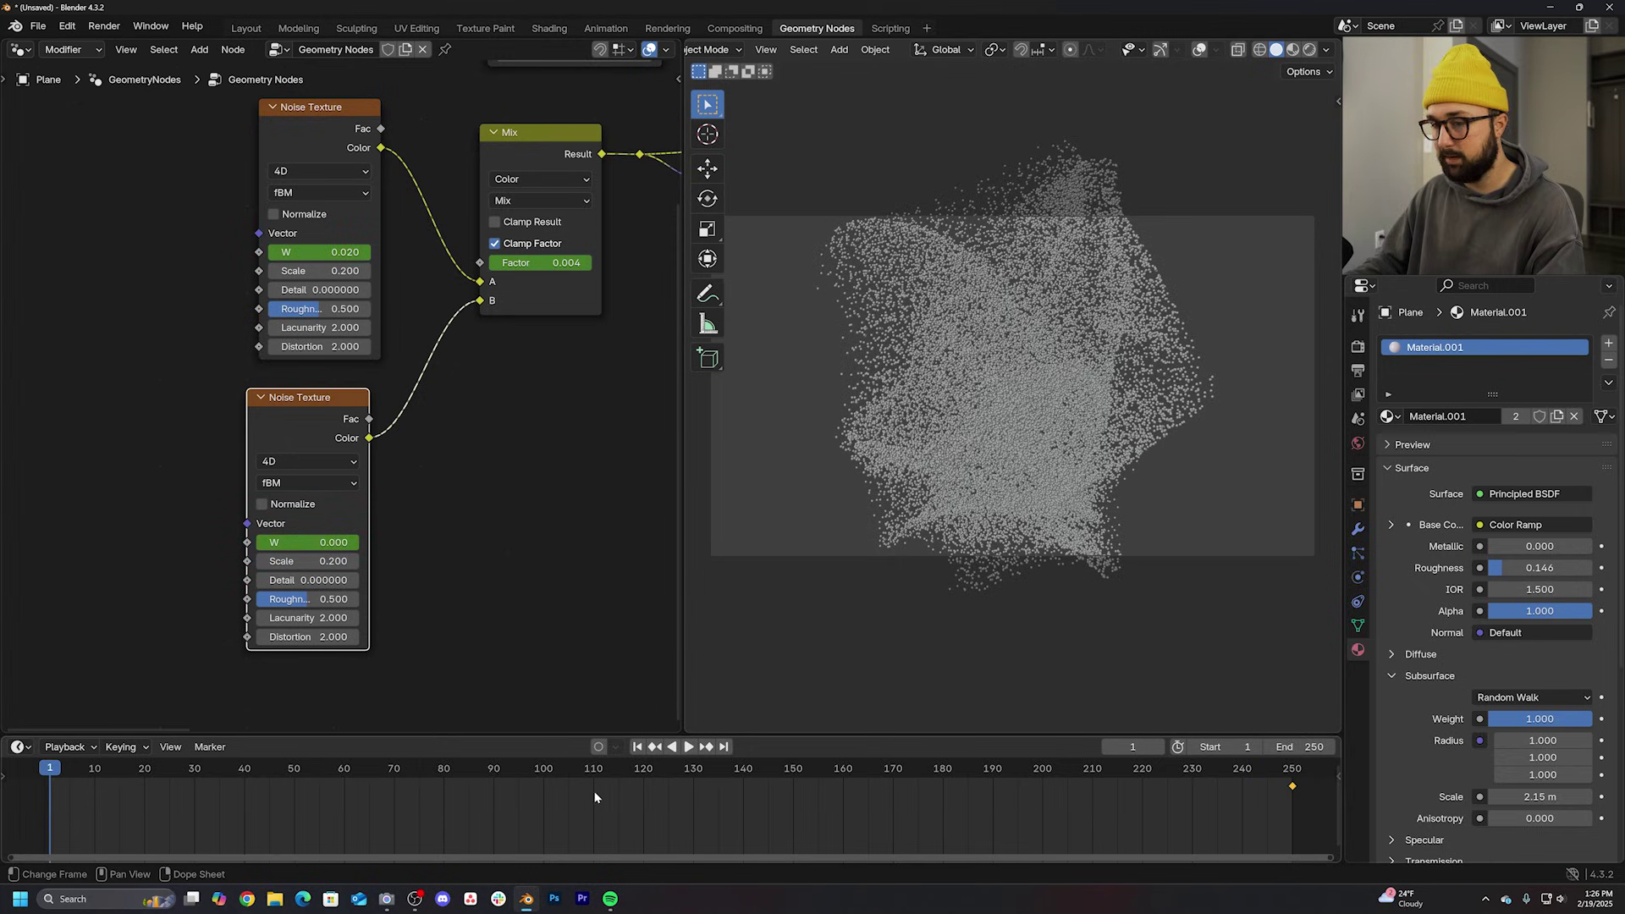
key(Left)
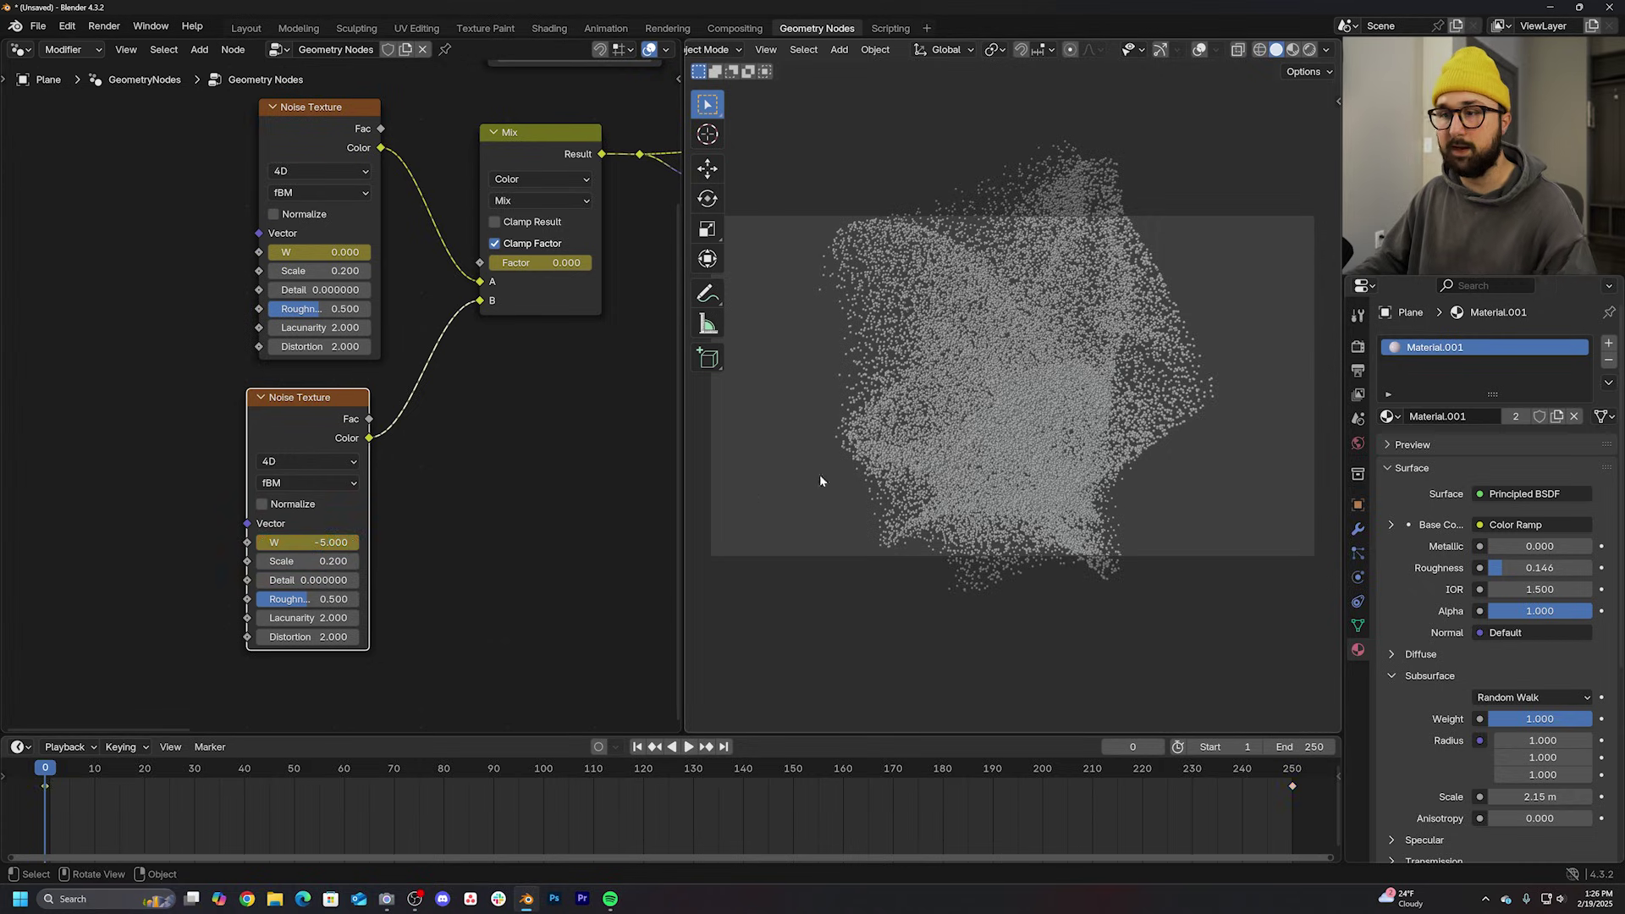
key(space)
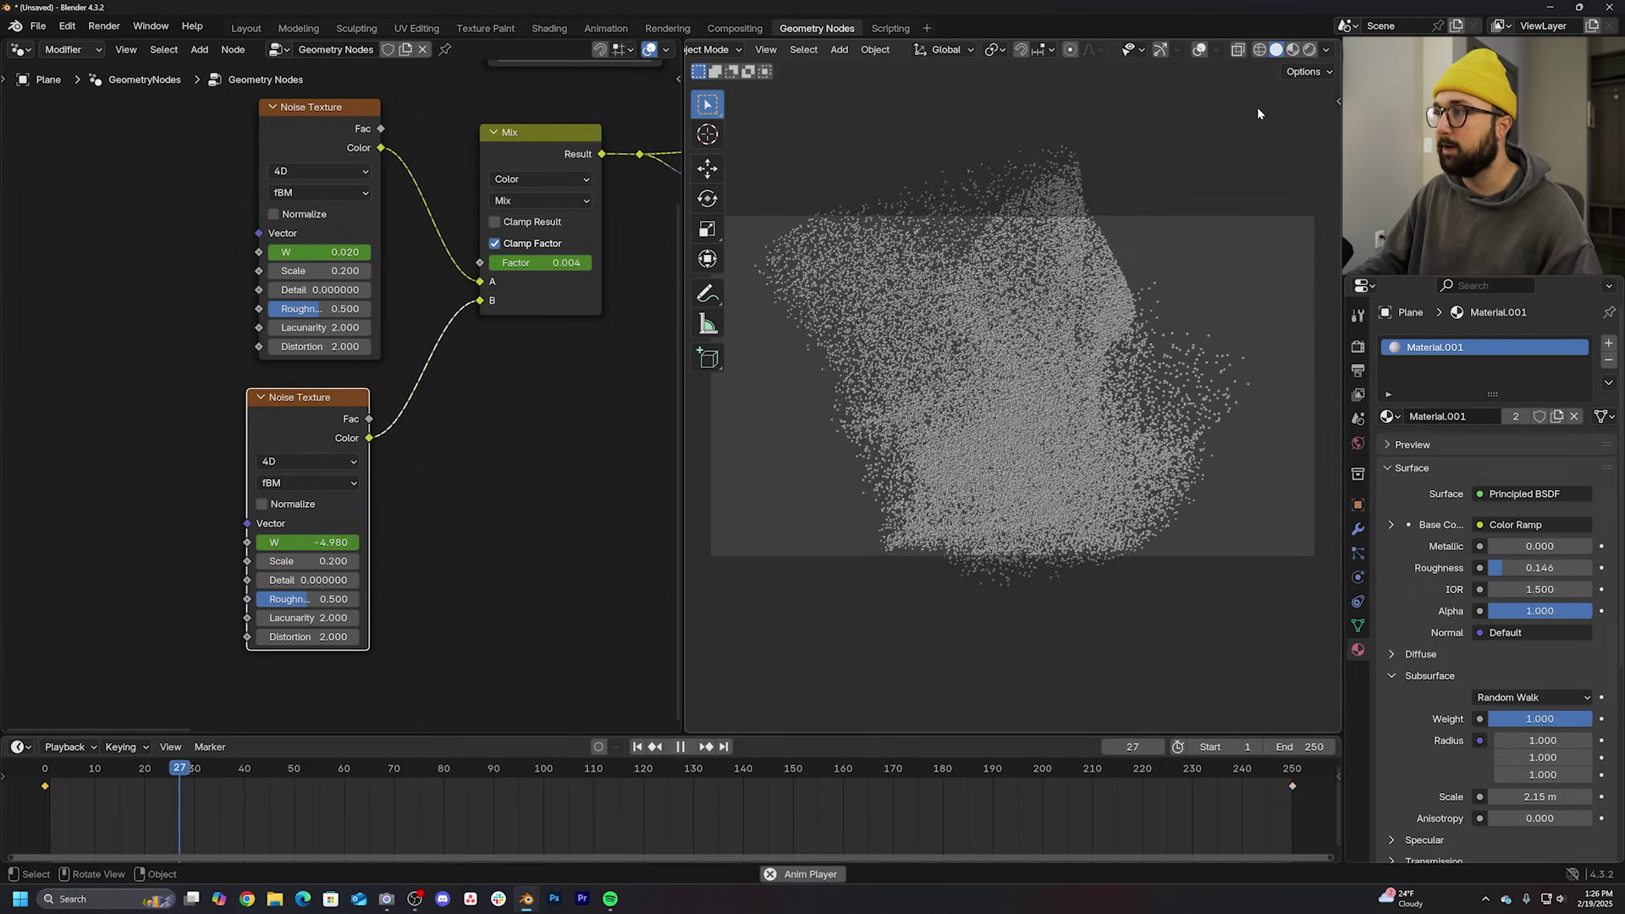
click(1198, 48)
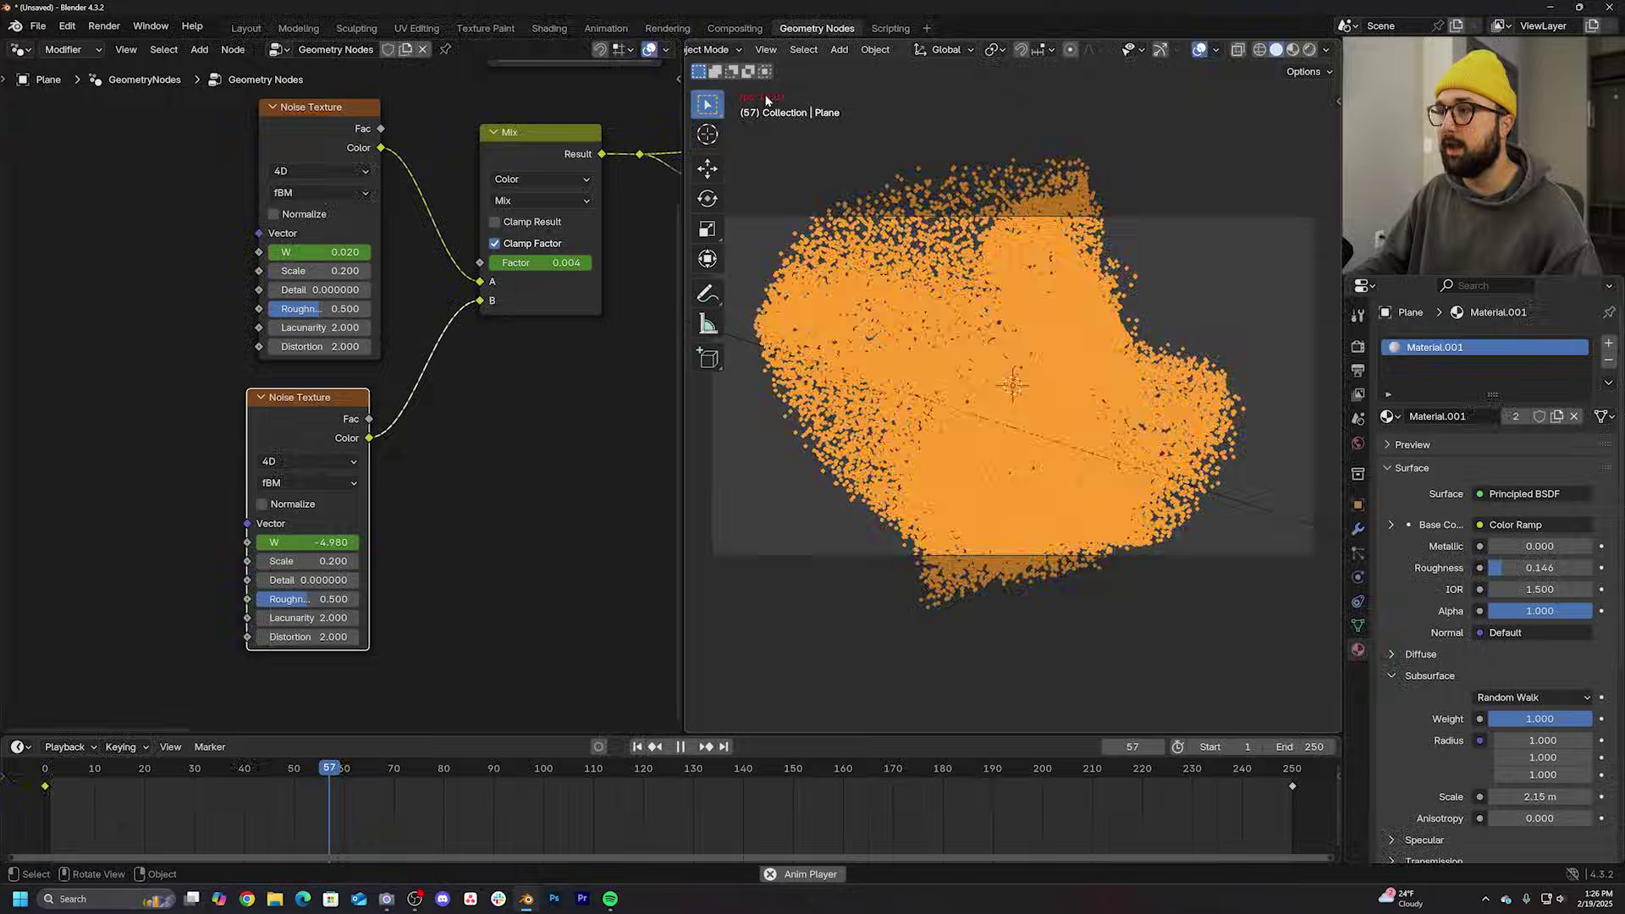
click(1199, 48)
middle_drag(437, 67, 420, 193)
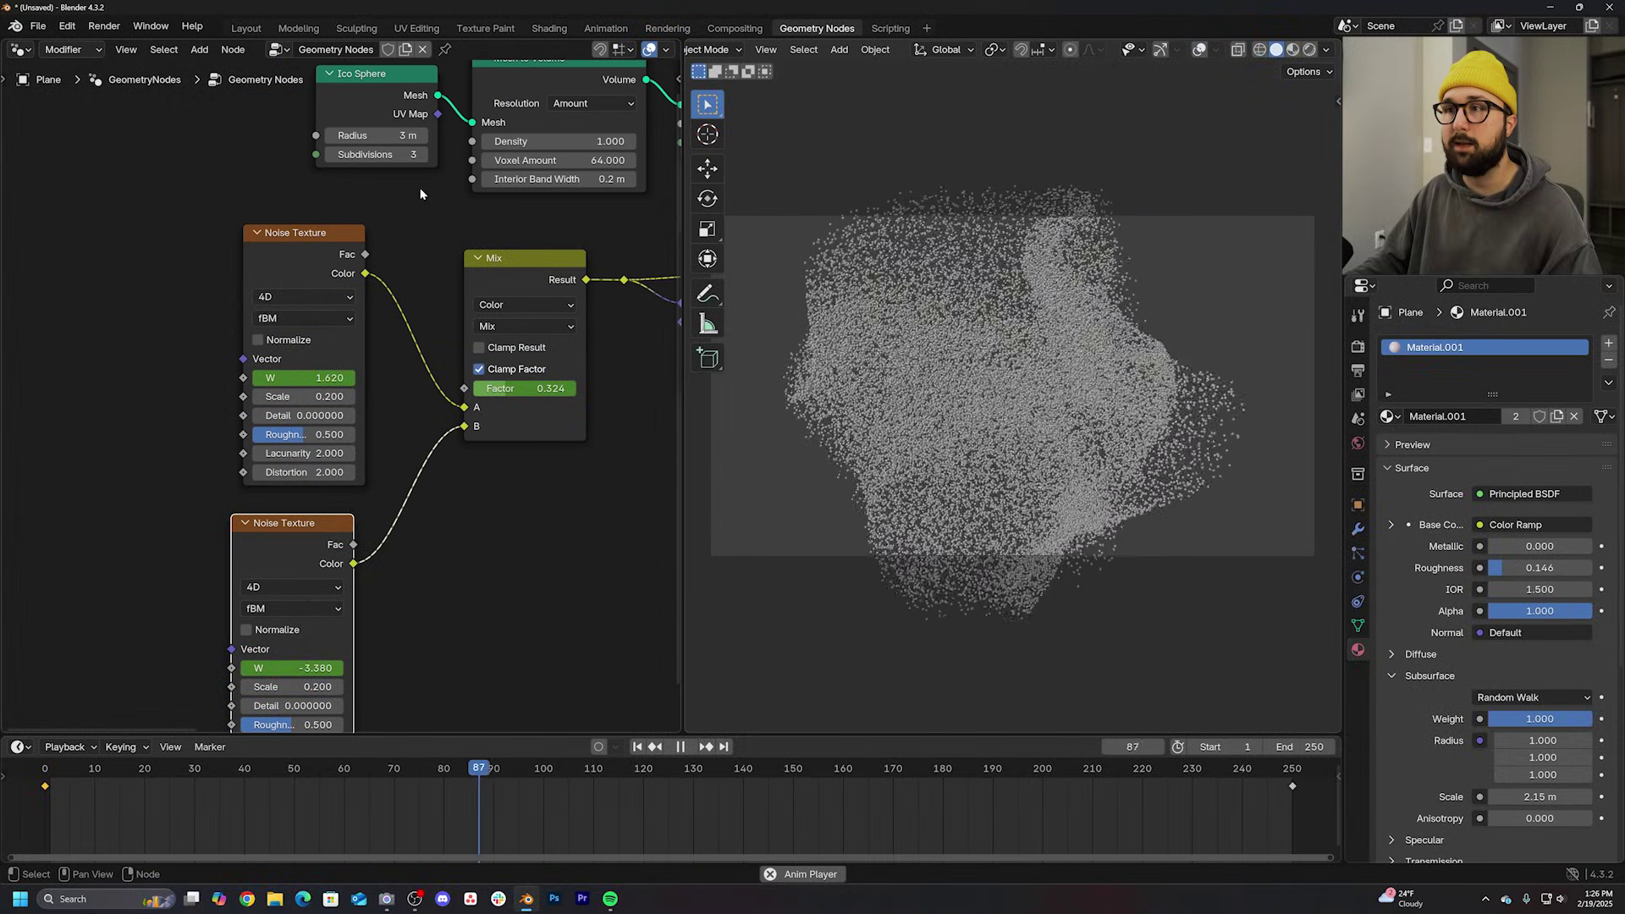
drag(570, 140, 495, 142)
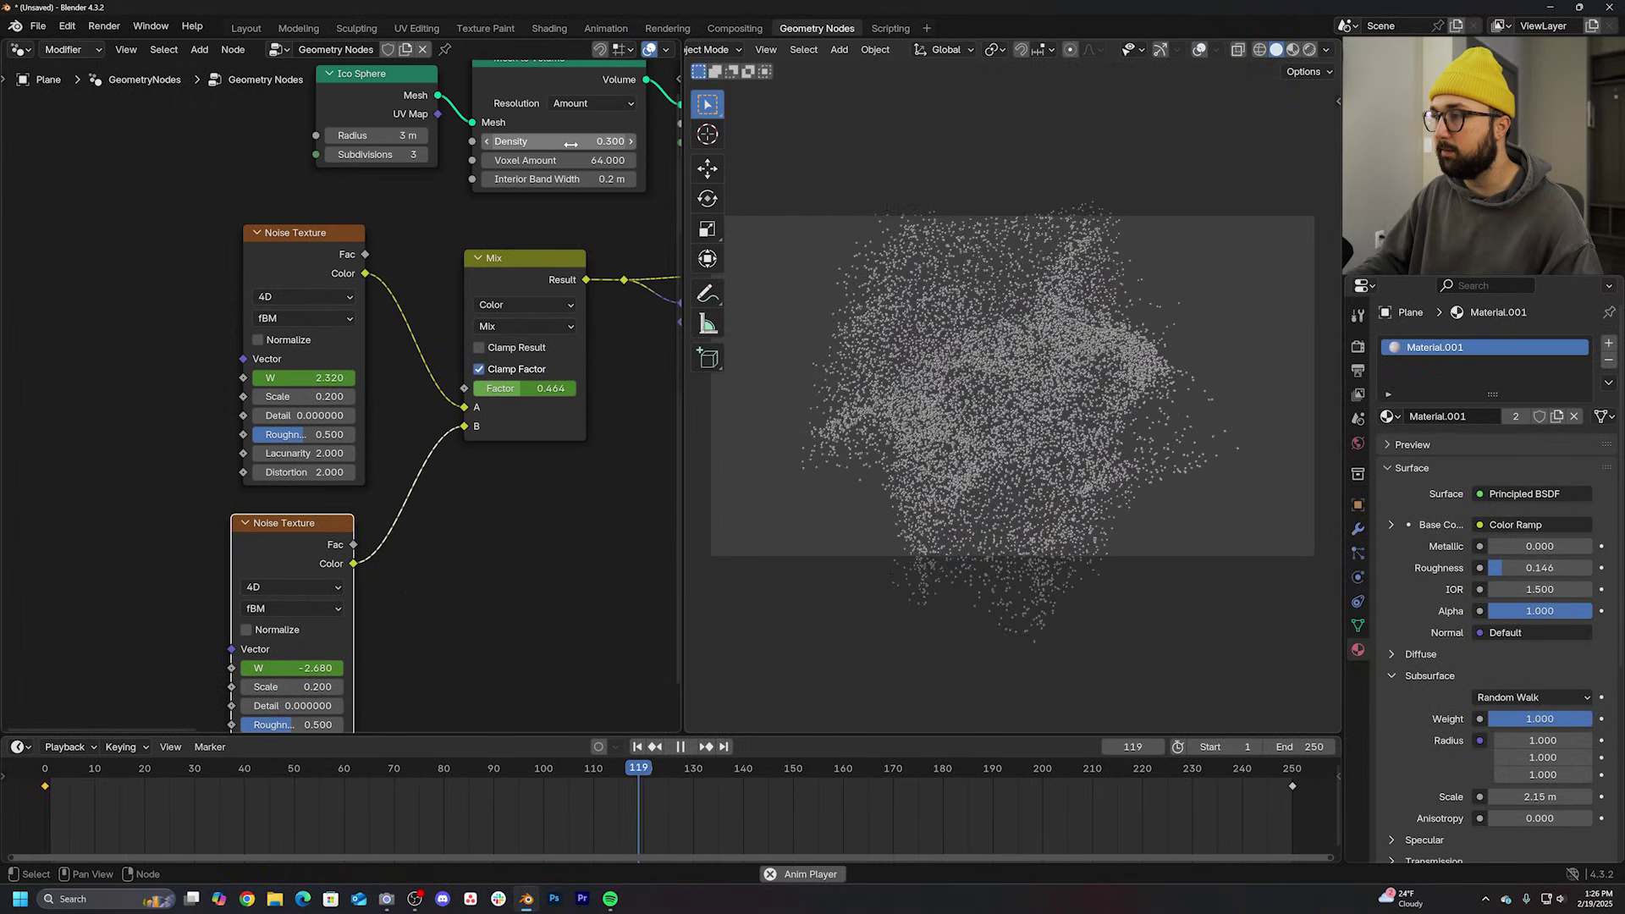
scroll(1081, 356, up, 2)
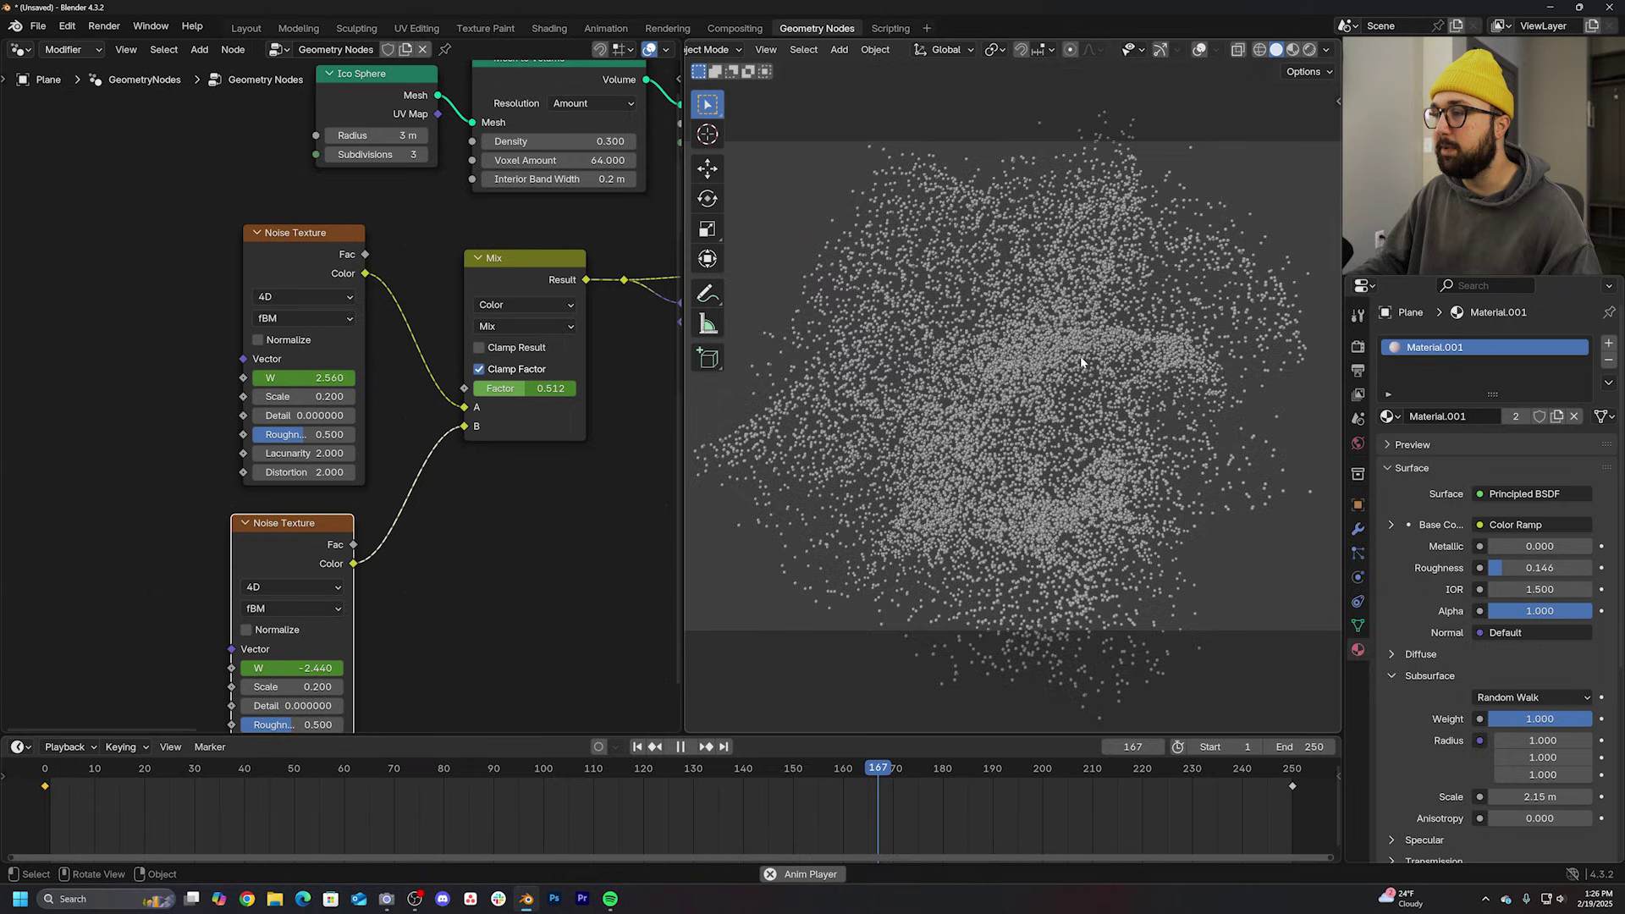
scroll(1080, 362, down, 1)
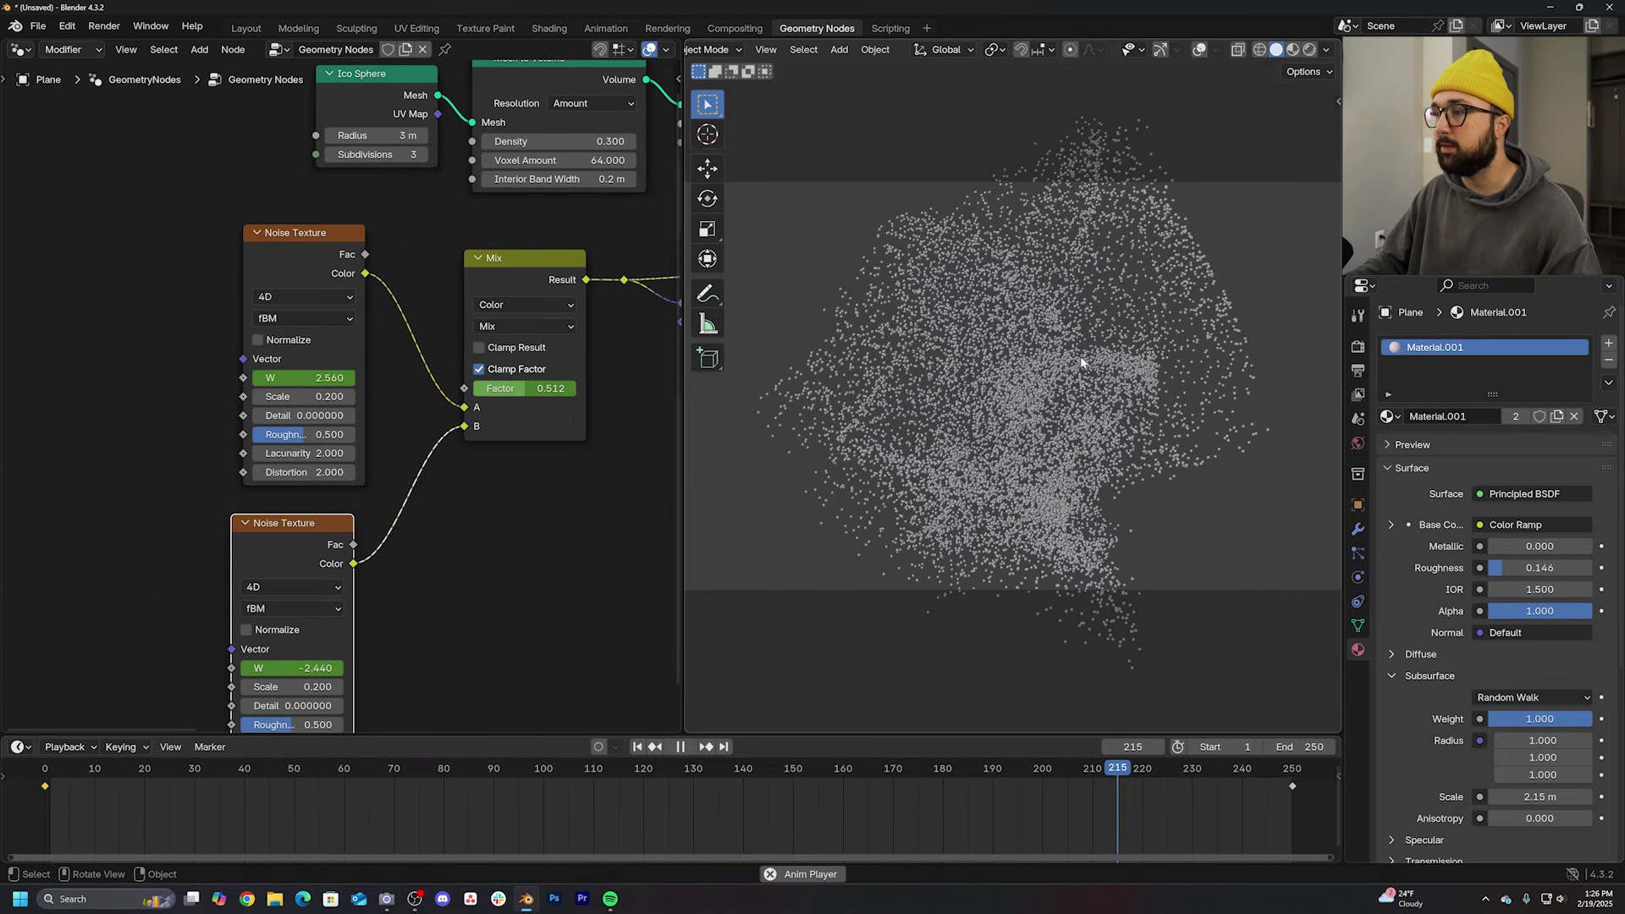
key(space)
text(3)
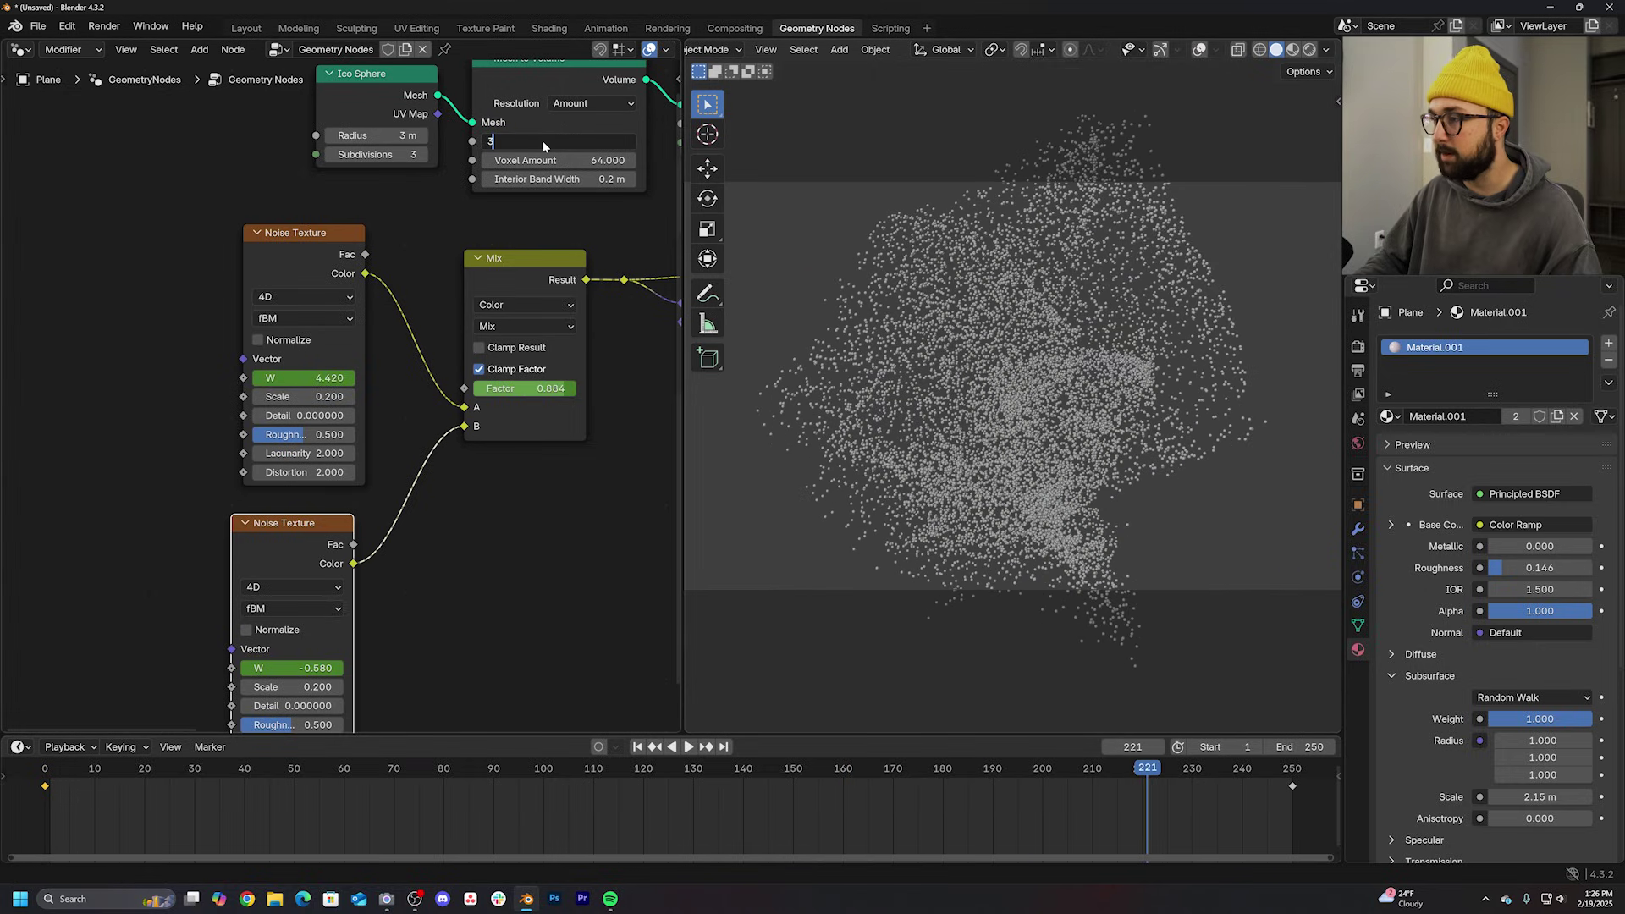
key(Return)
scroll(322, 415, down, 2)
scroll(279, 458, down, 1)
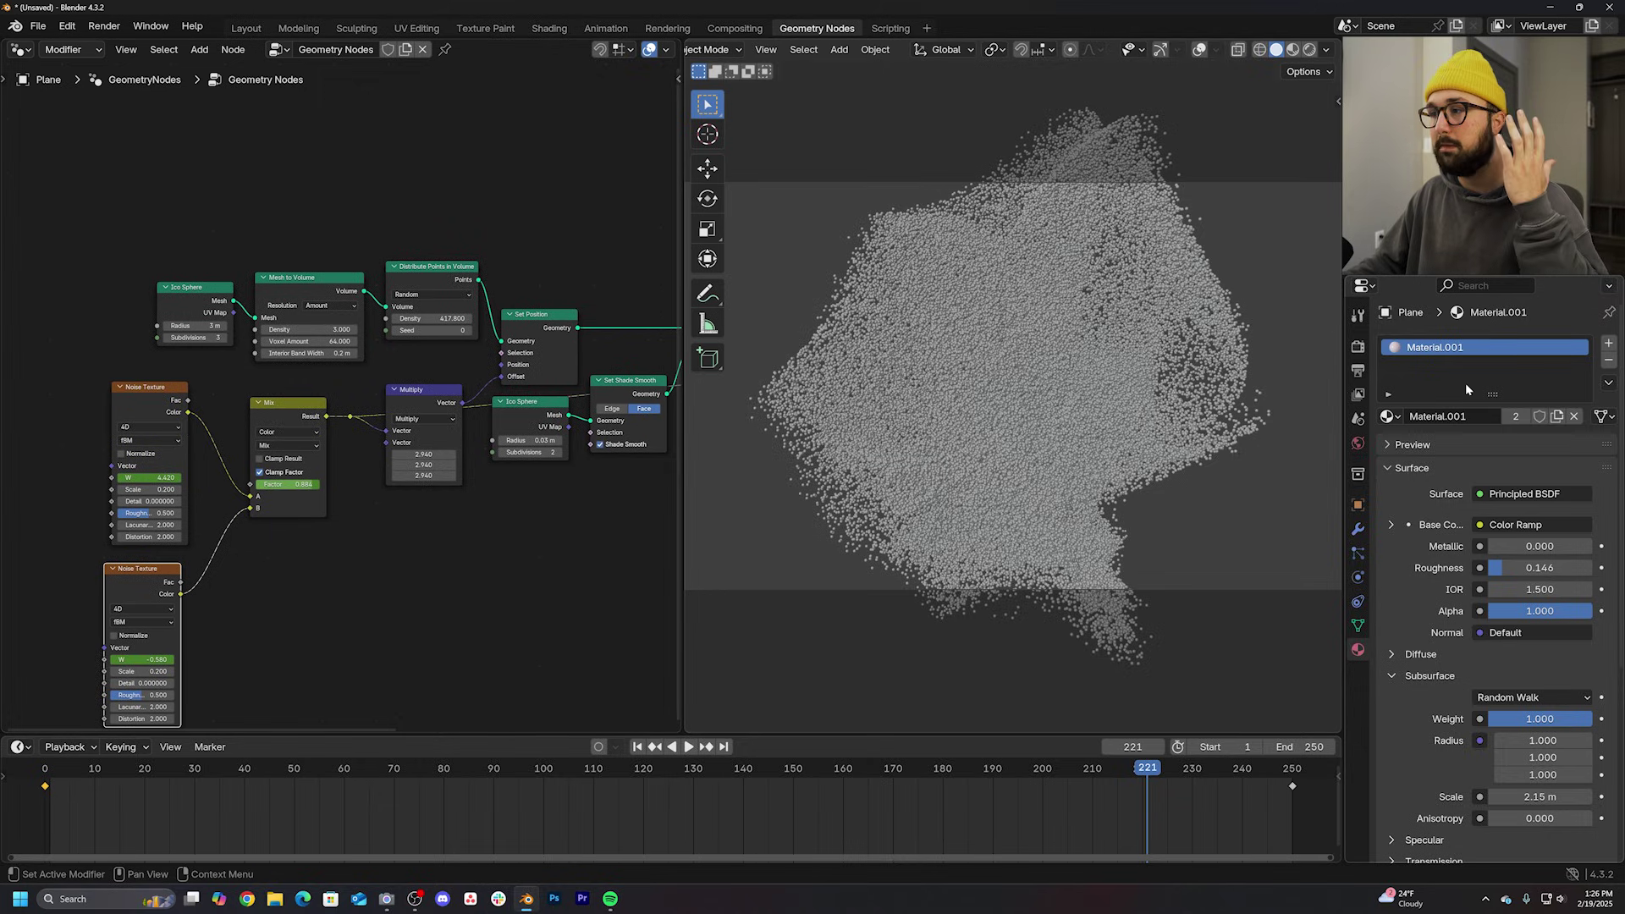
Step: In Output Properties, set the file format to FFmpeg Video
click(1356, 347)
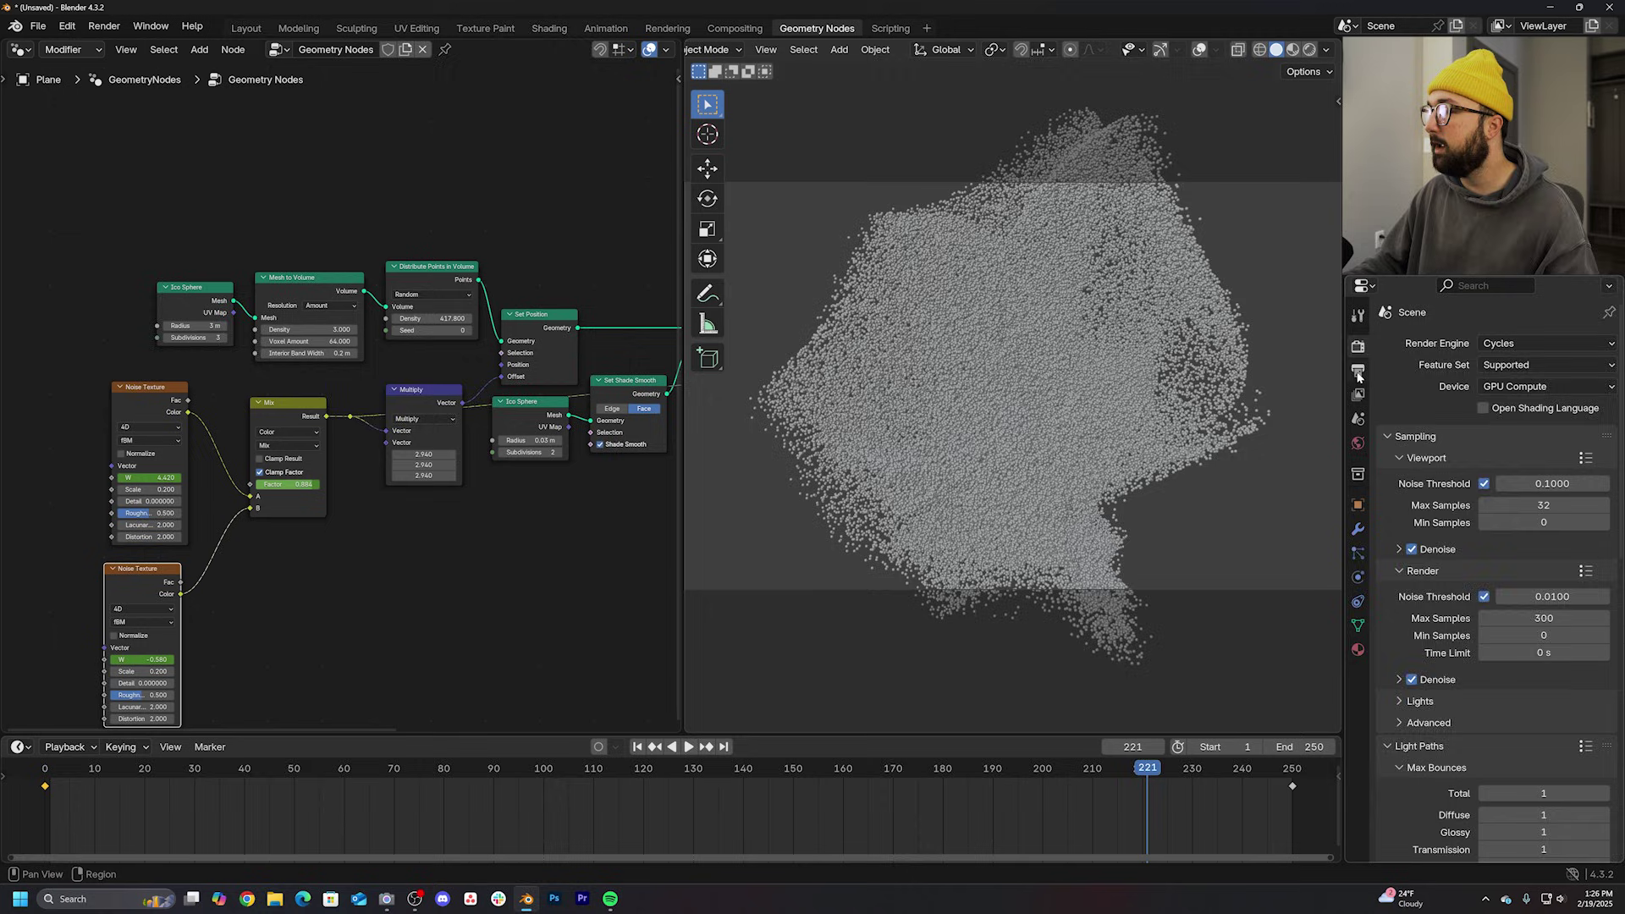
click(1359, 376)
click(1355, 347)
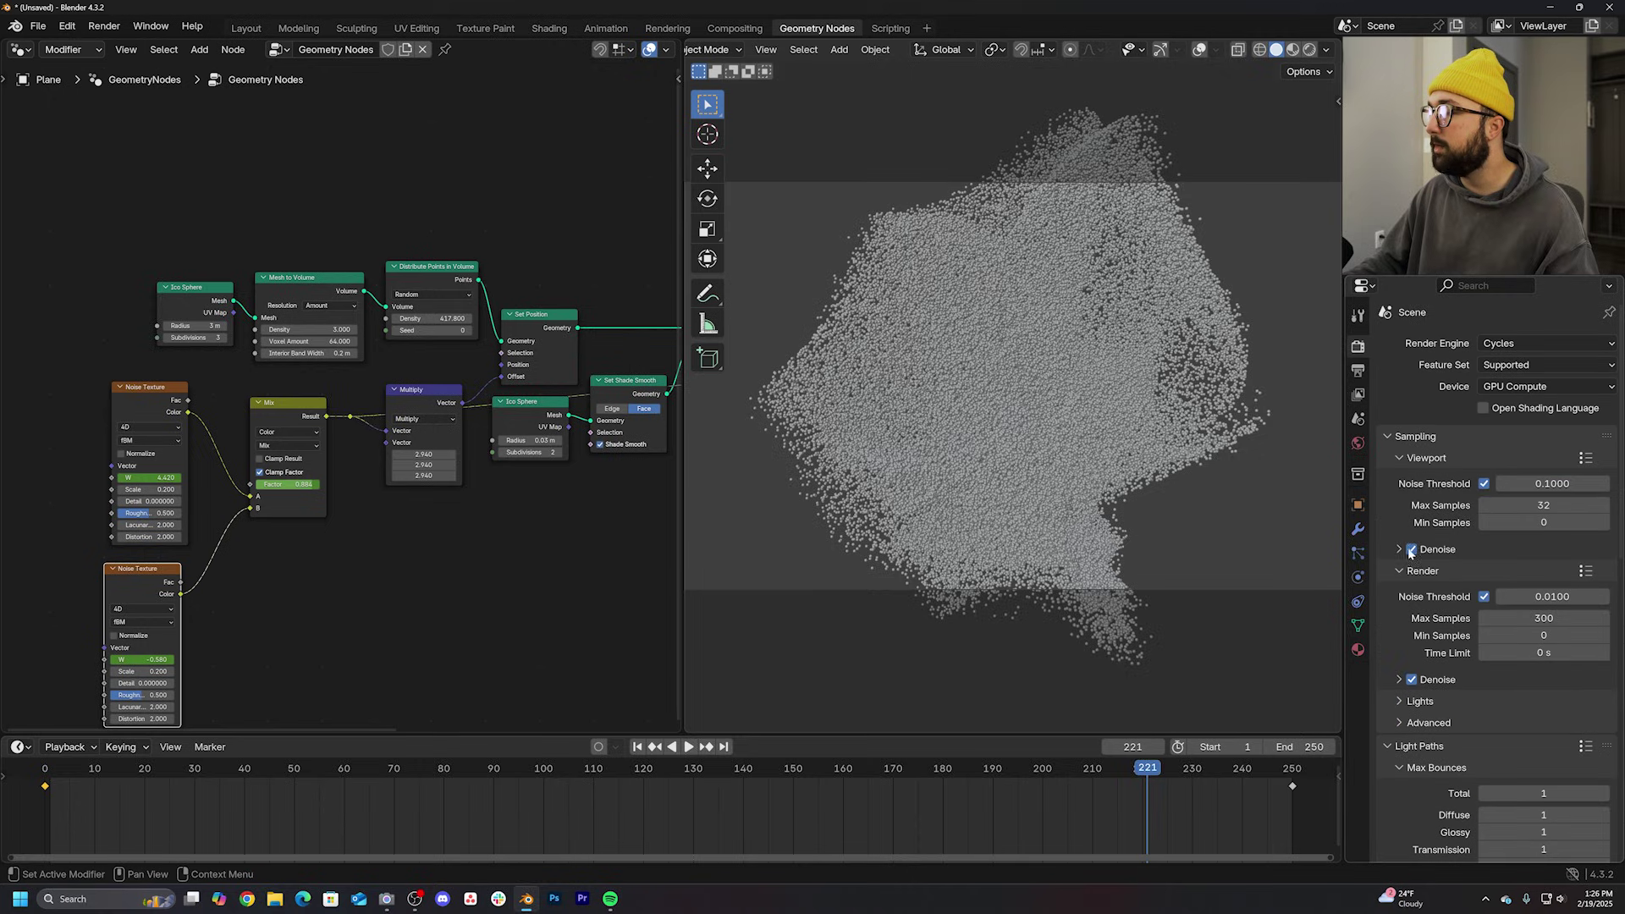
click(1358, 369)
scroll(1495, 658, down, 2)
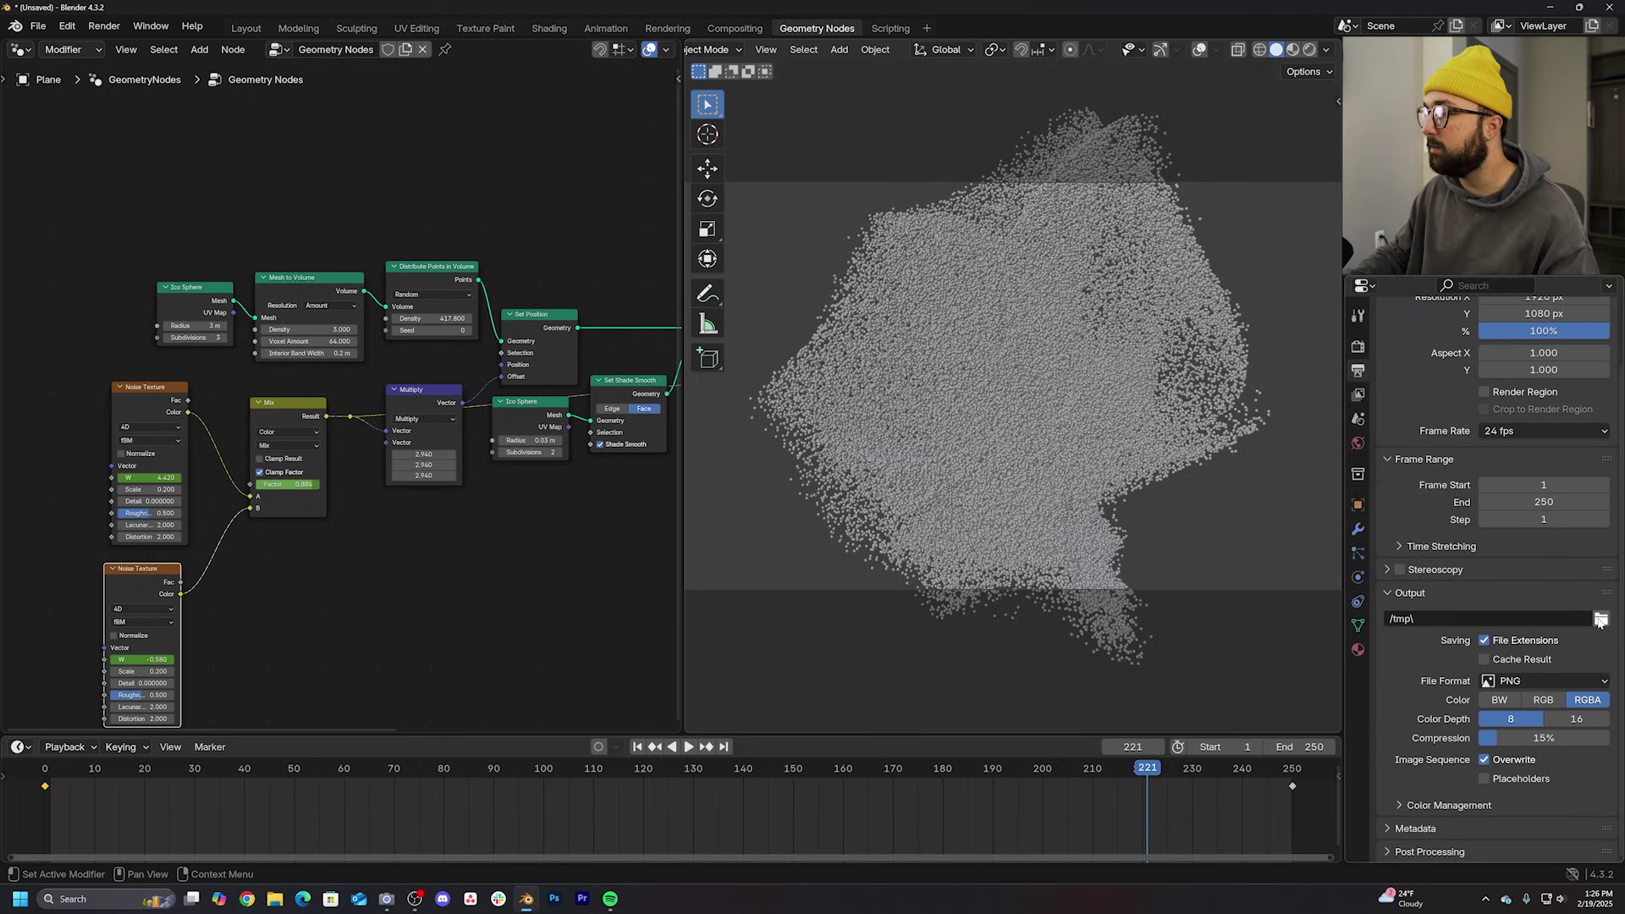
click(1522, 685)
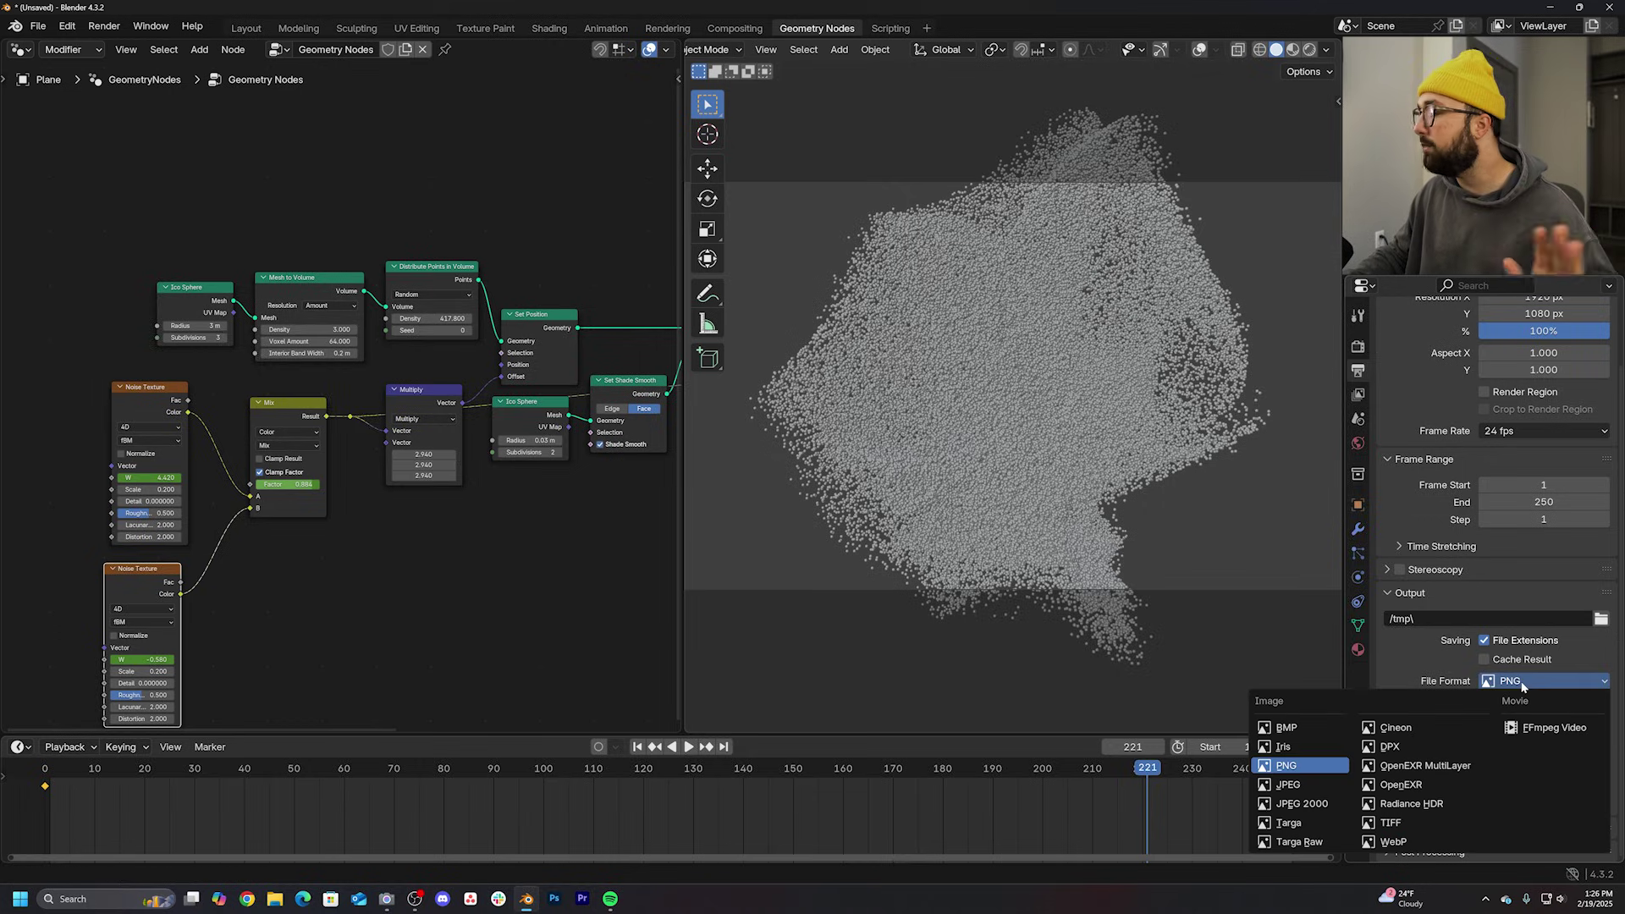
click(1550, 729)
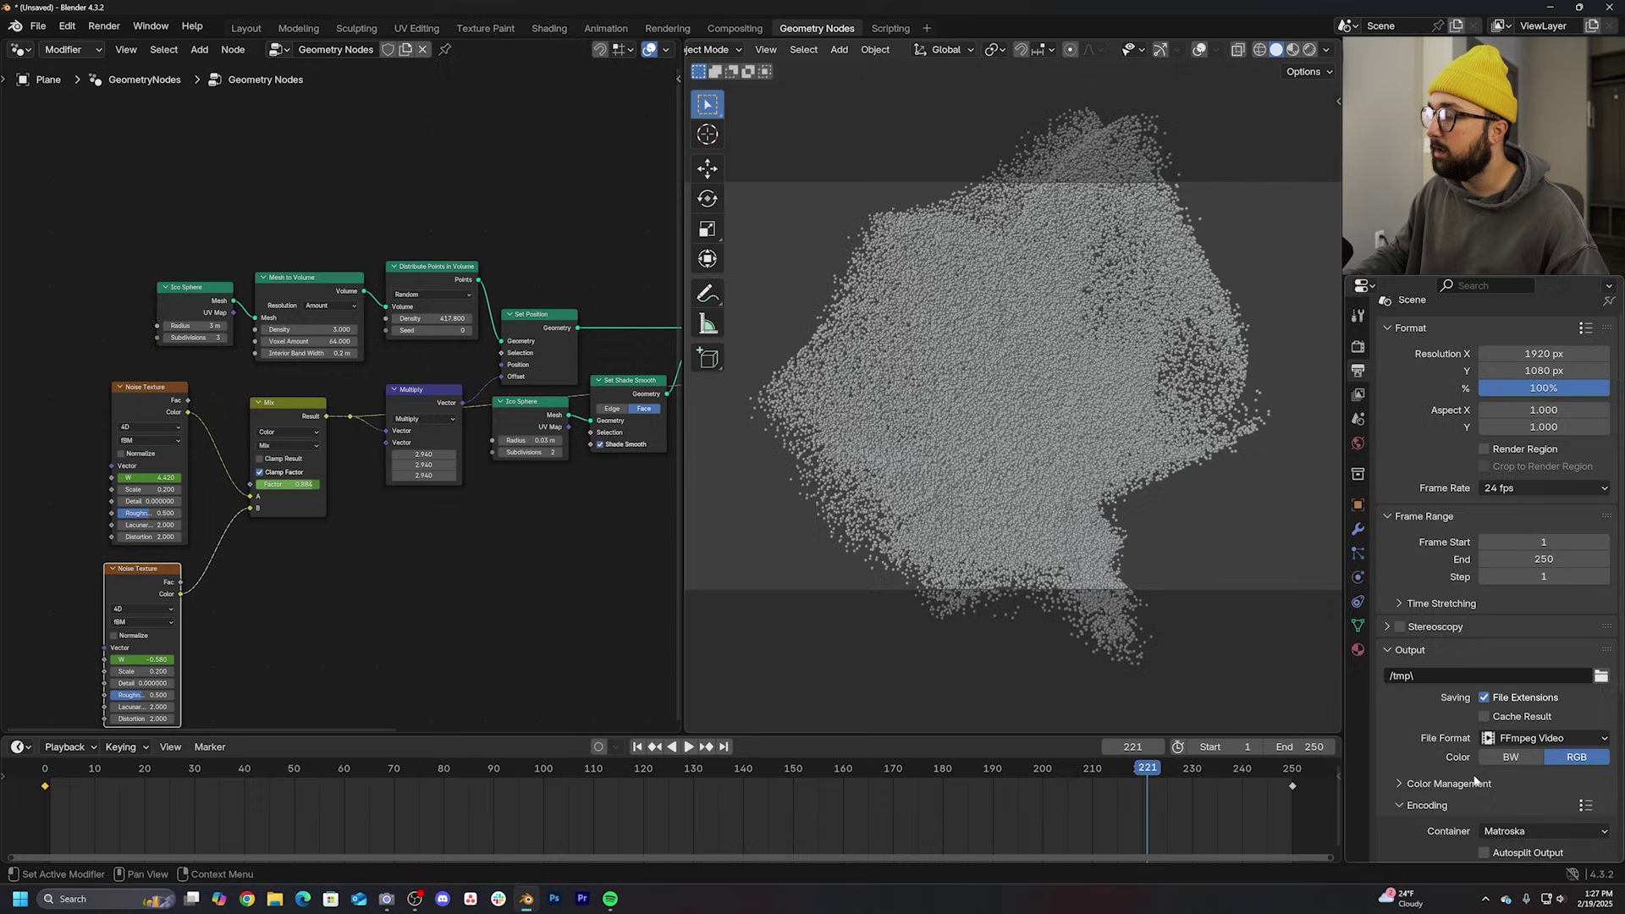
scroll(1474, 783, down, 3)
Step: Choose the MPEG-4 container and Perceptually Lossless output quality
click(1523, 695)
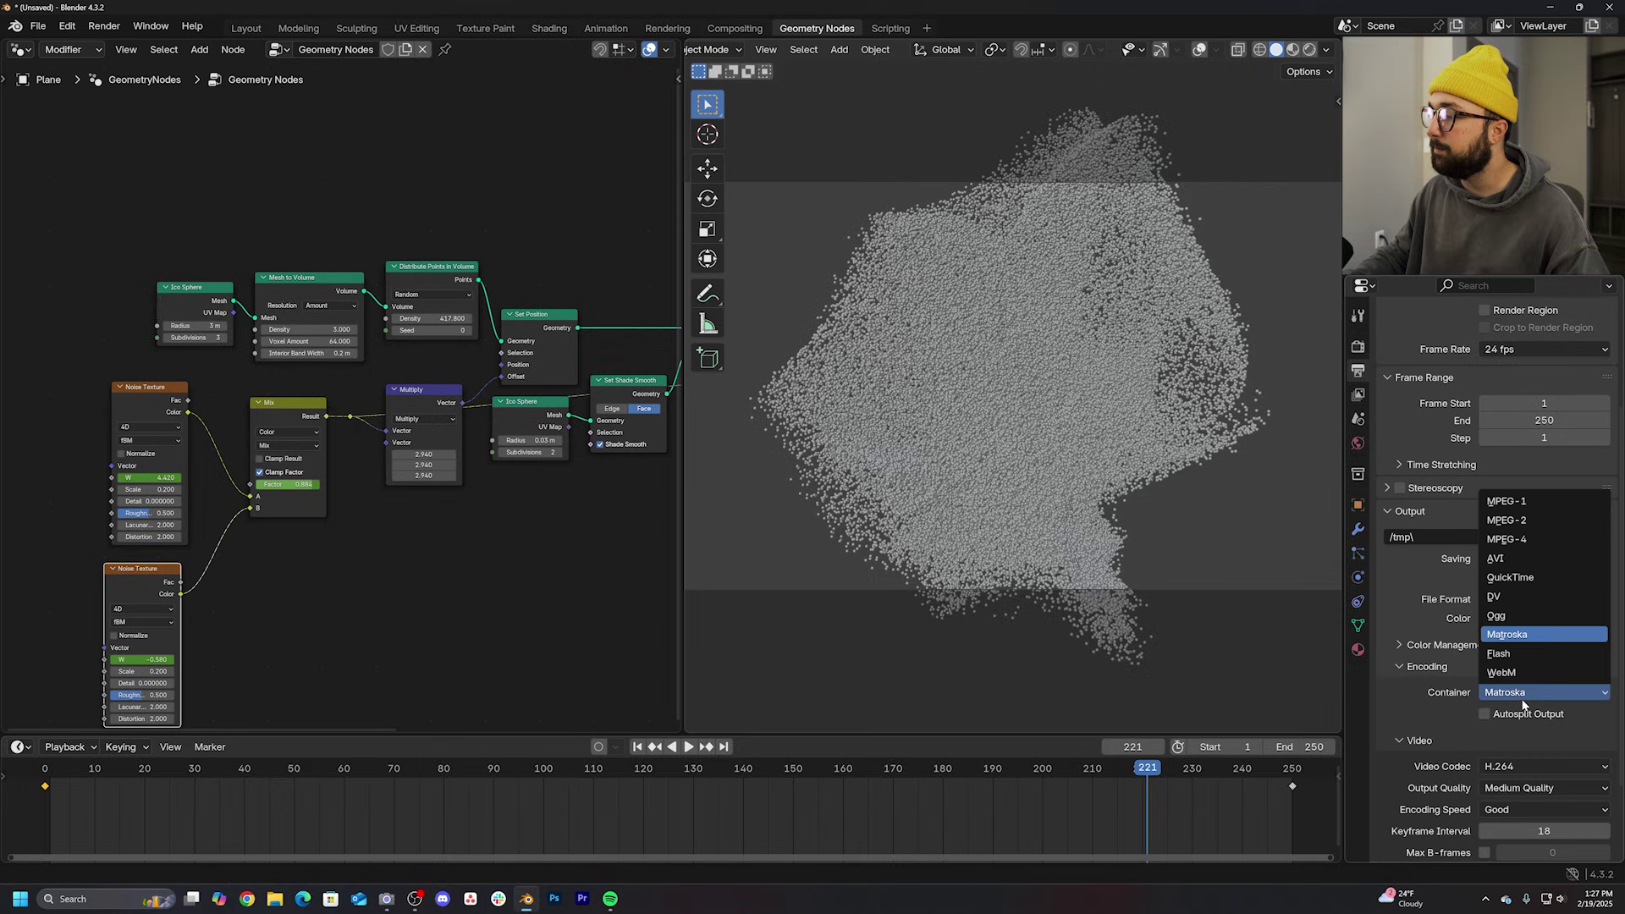
click(1510, 539)
click(1501, 788)
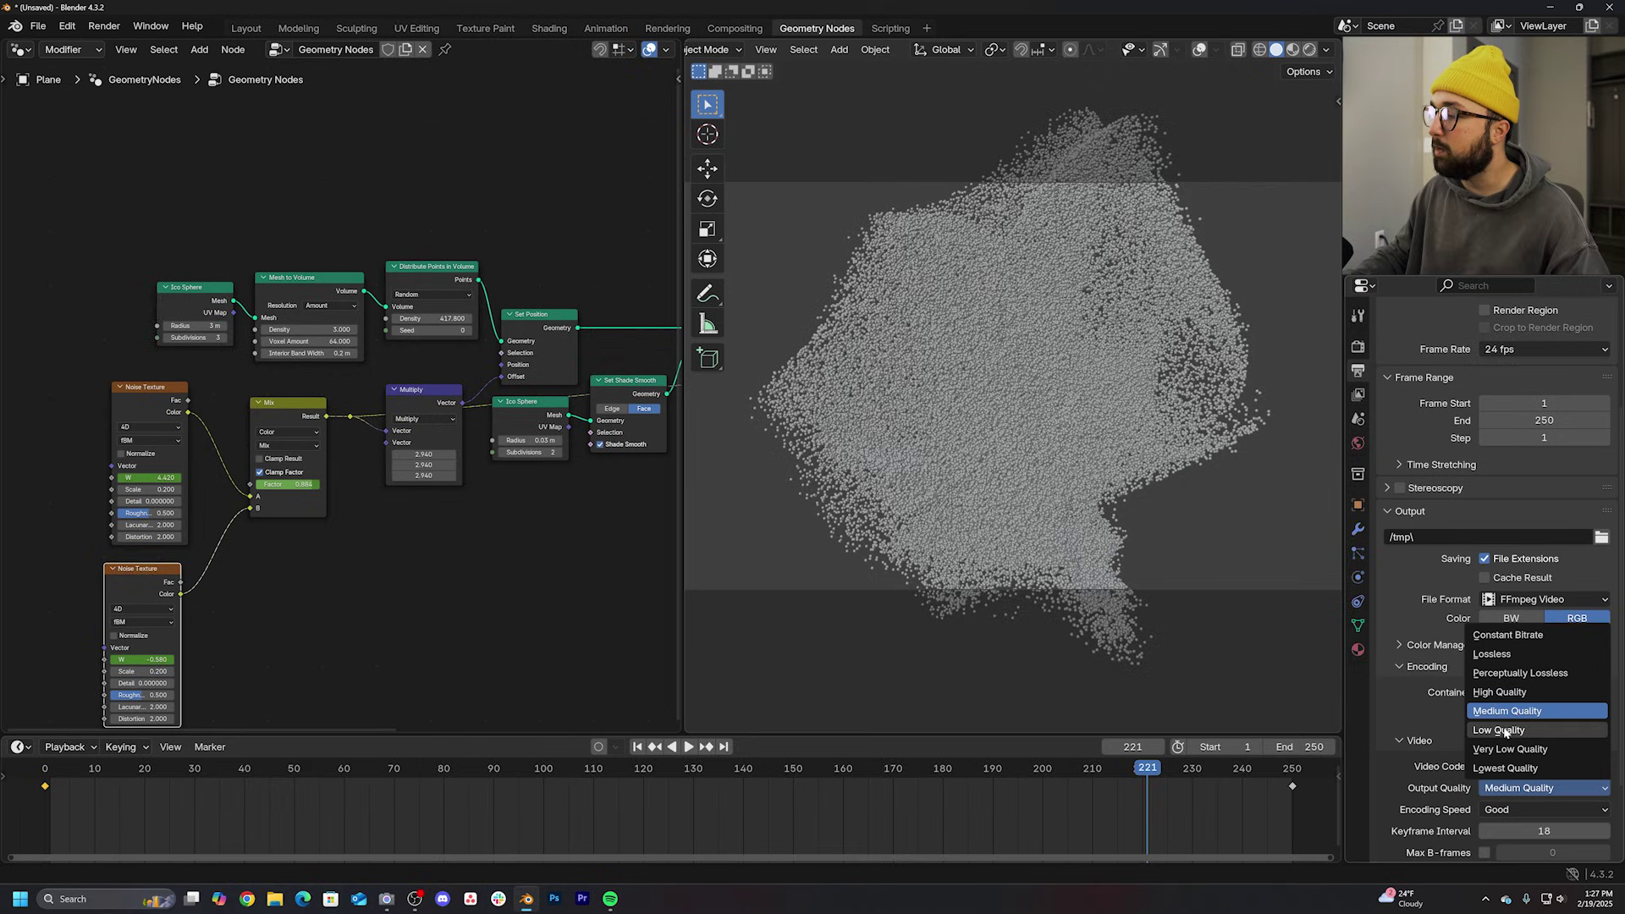
click(1518, 672)
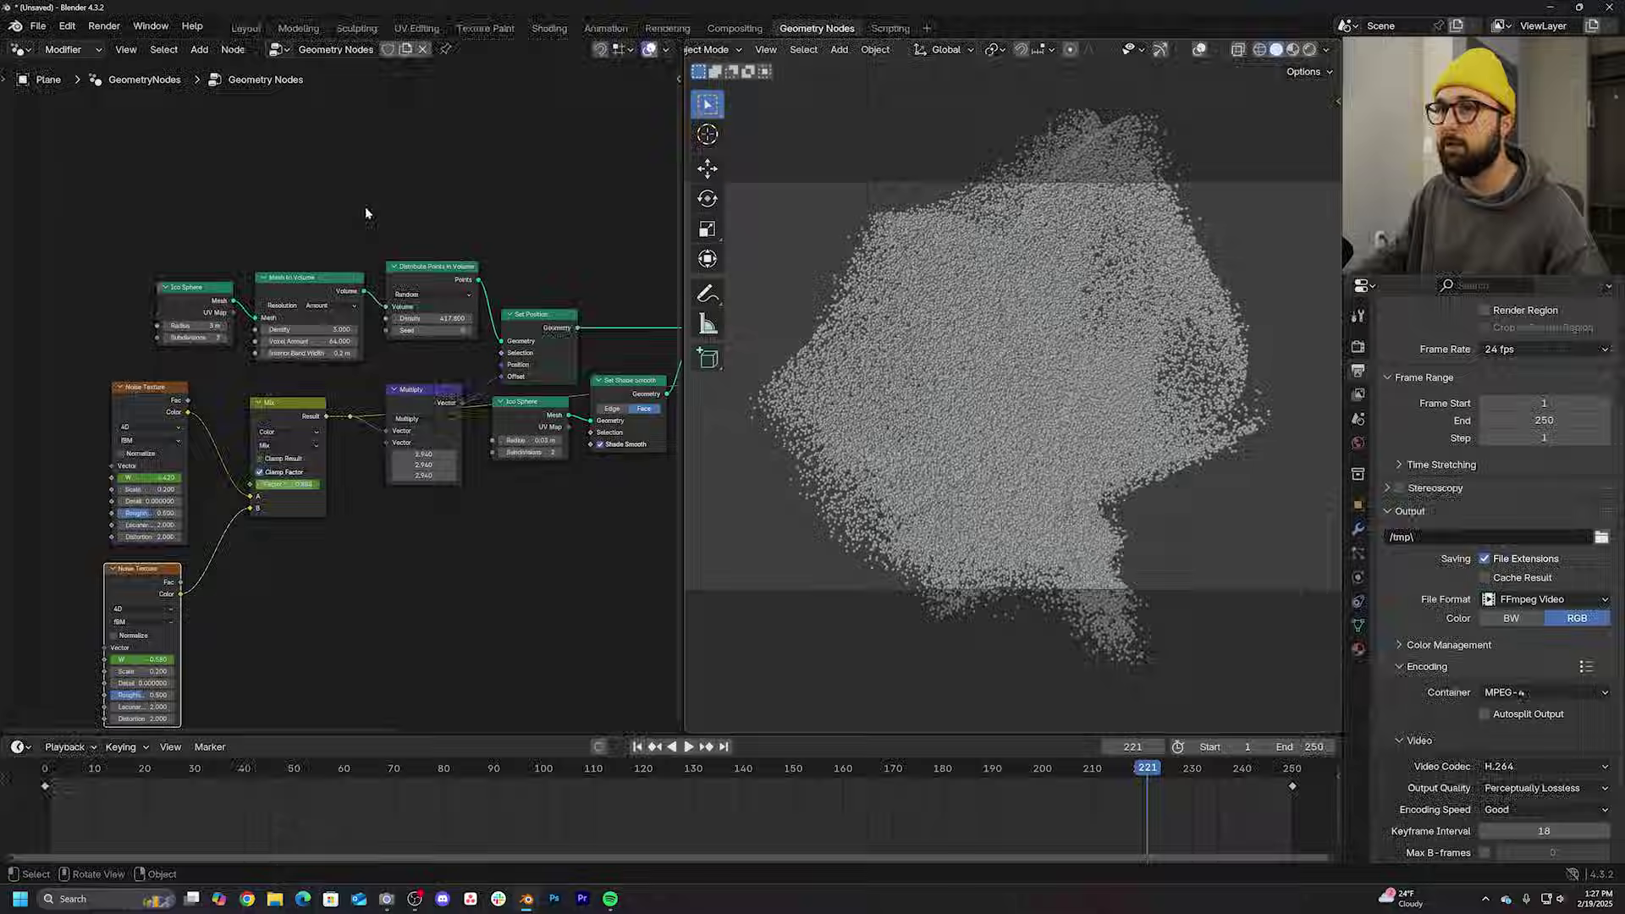
click(107, 27)
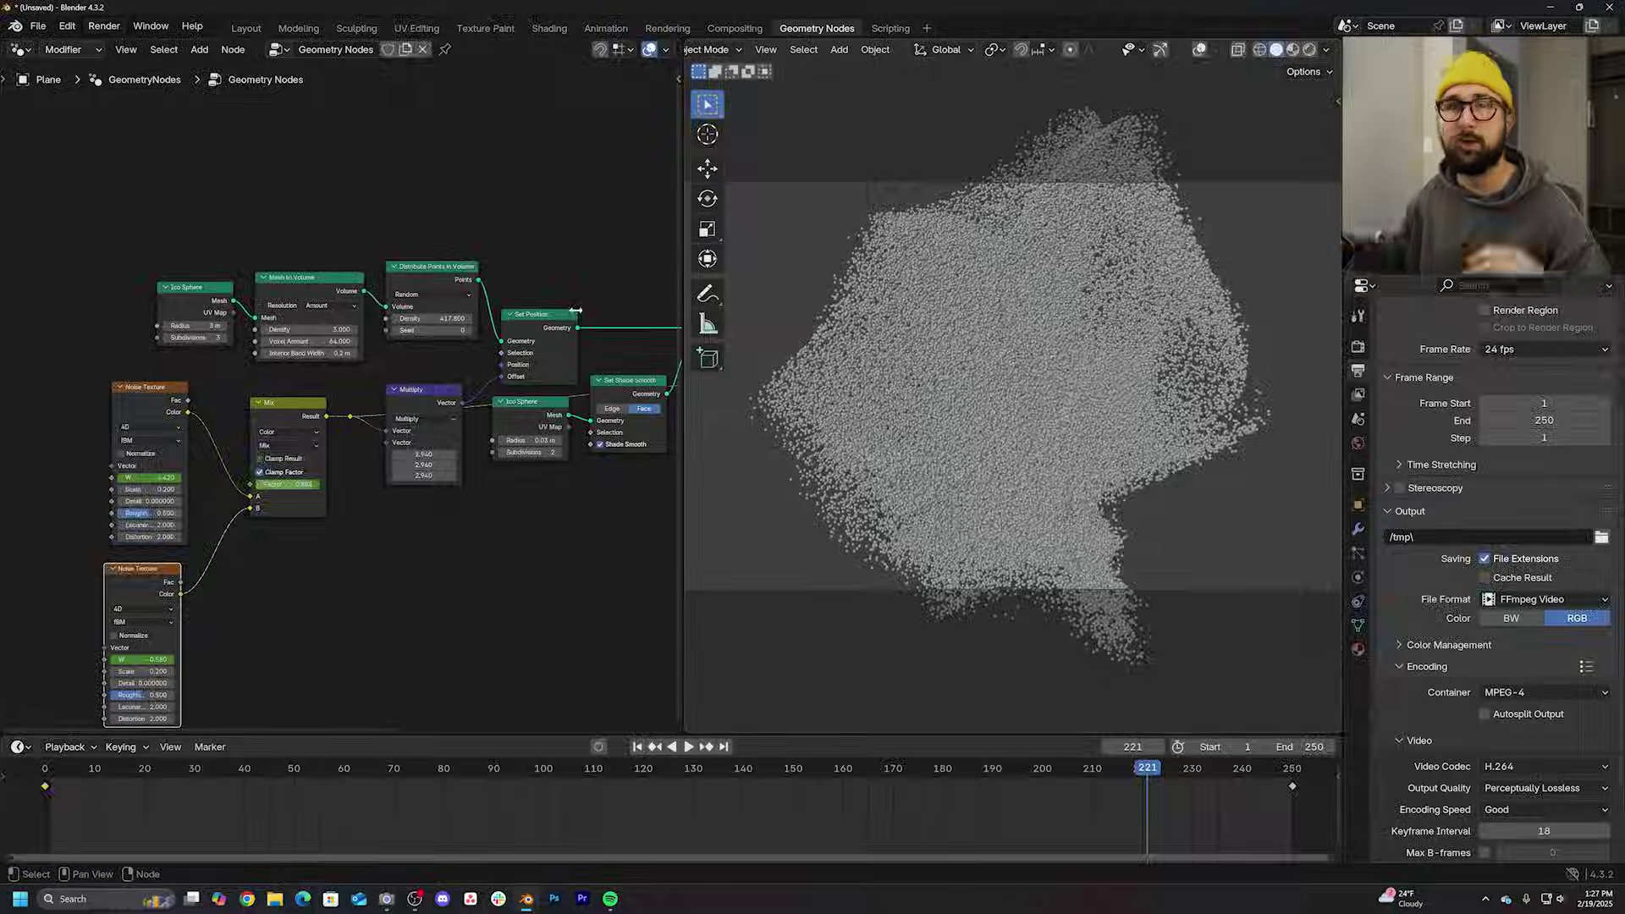